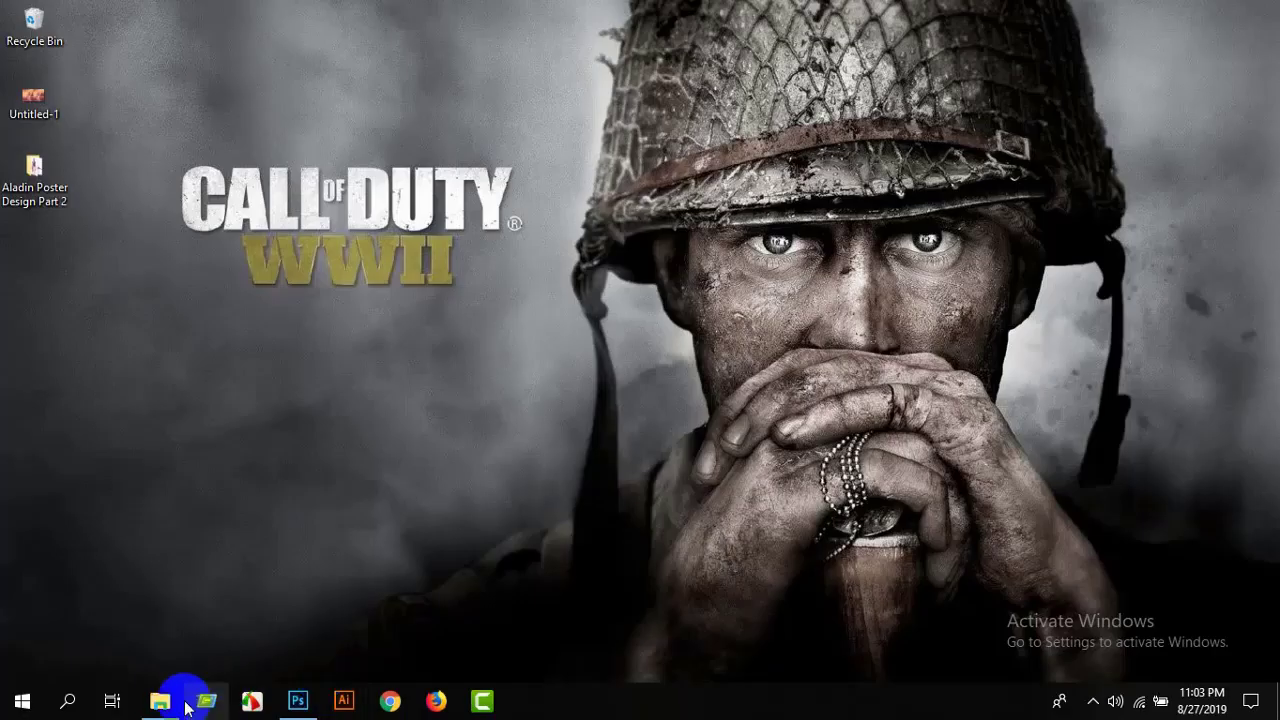
pyautogui.click(181, 705)
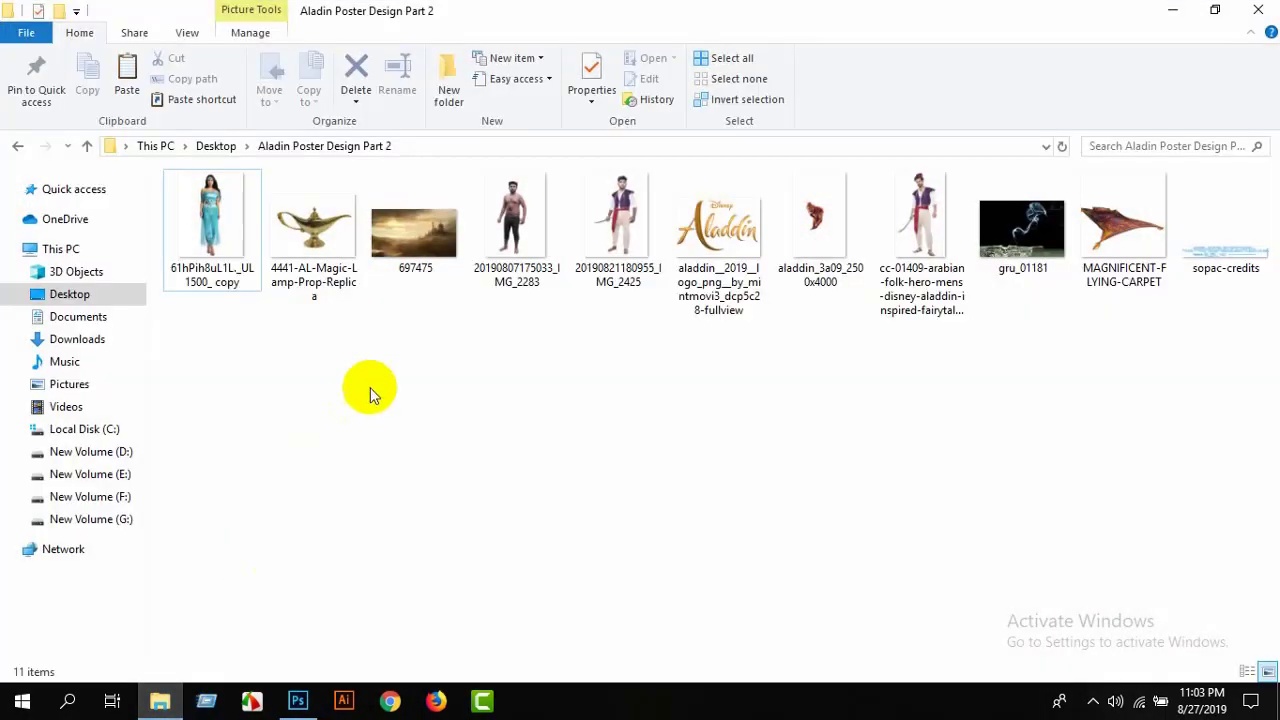
pyautogui.rightClick(372, 392)
pyautogui.doubleClick(530, 312)
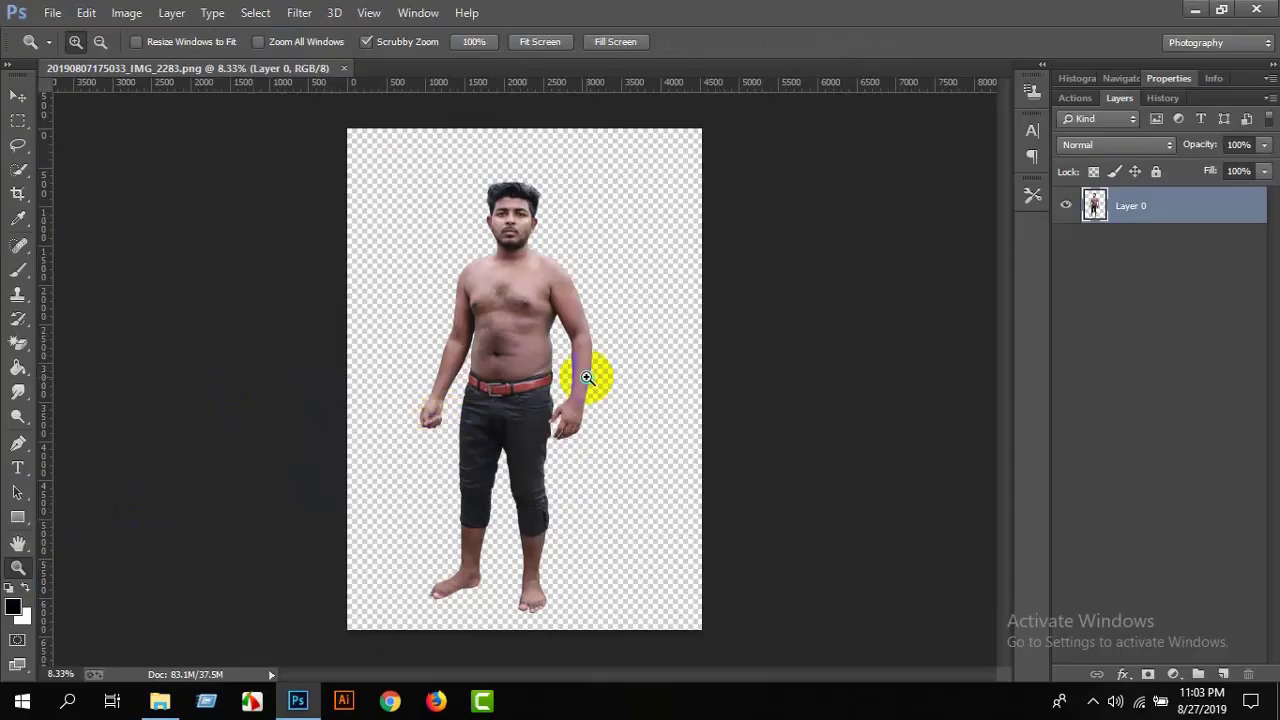
pyautogui.rightClick(590, 381)
pyautogui.click(615, 391)
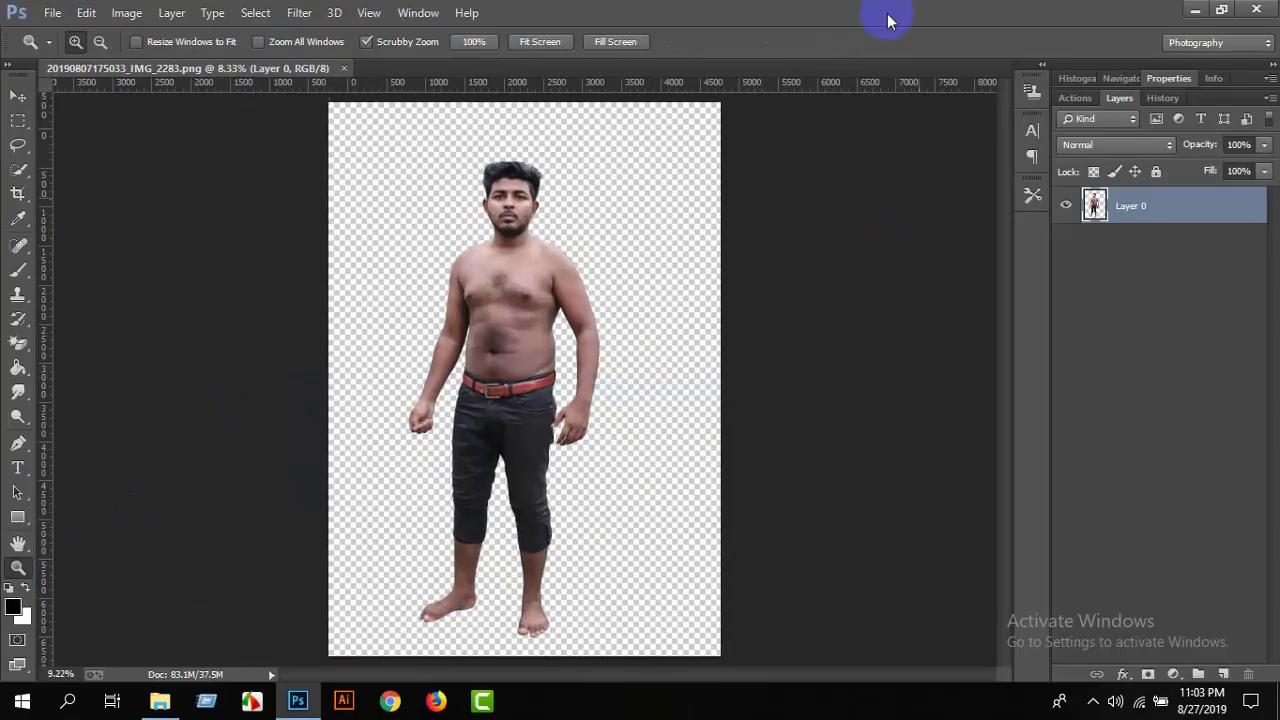
# Crop the canvas wider on the right side to 4636 px.
pyautogui.click(18, 200)
pyautogui.click(18, 200)
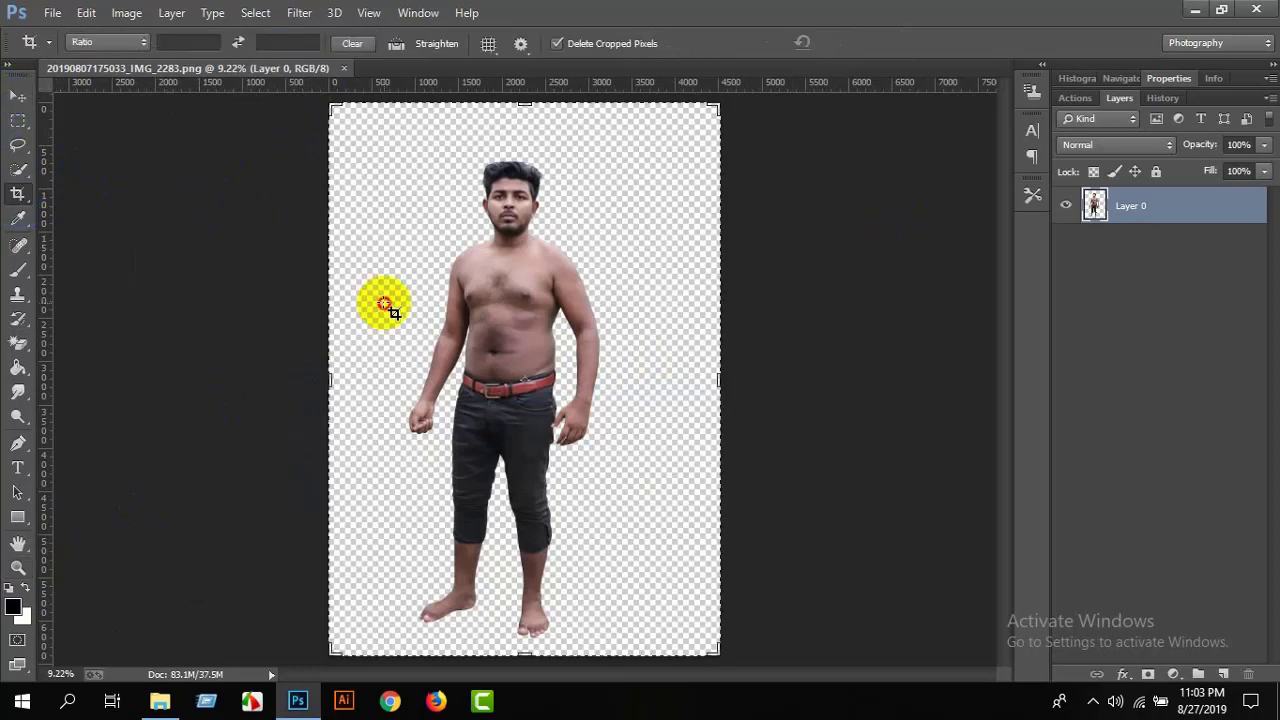
pyautogui.click(666, 380)
pyautogui.moveTo(709, 386); pyautogui.dragTo(731, 374)
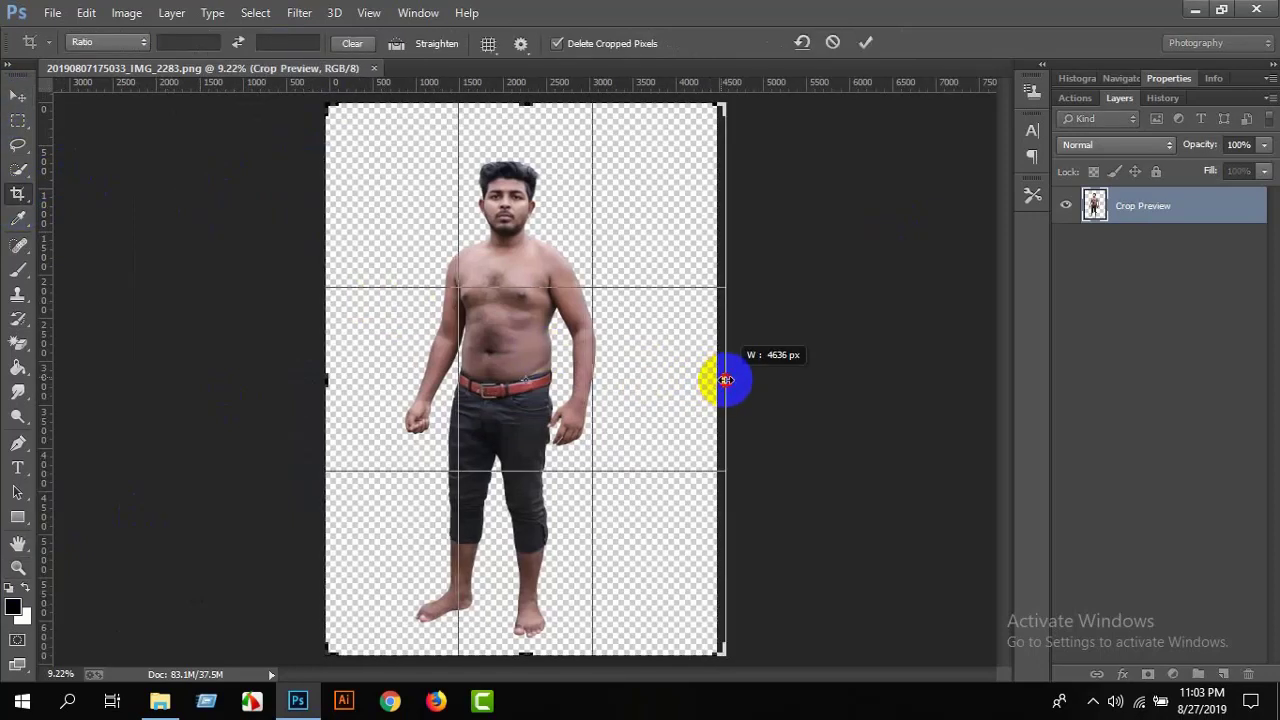
pyautogui.click(866, 44)
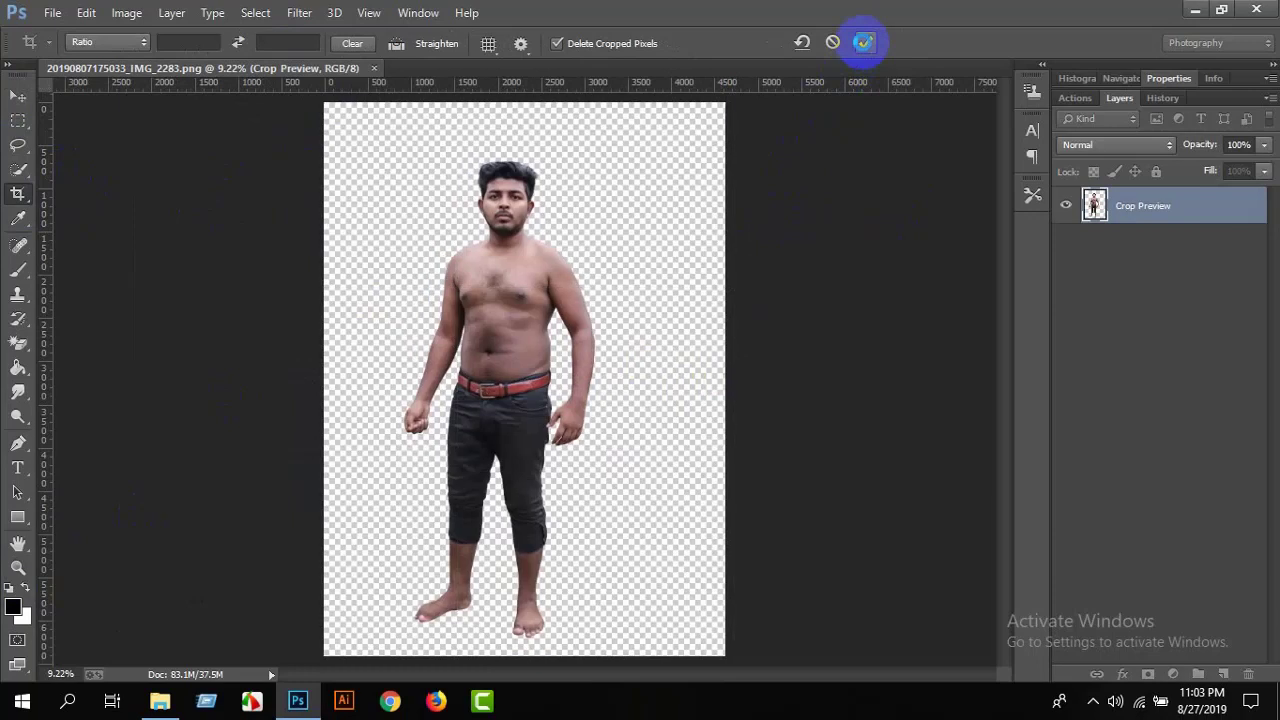
# Move the man right and slightly up so he sits centred on the canvas.
pyautogui.click(18, 95)
pyautogui.click(432, 298)
pyautogui.moveTo(437, 298); pyautogui.dragTo(544, 330)
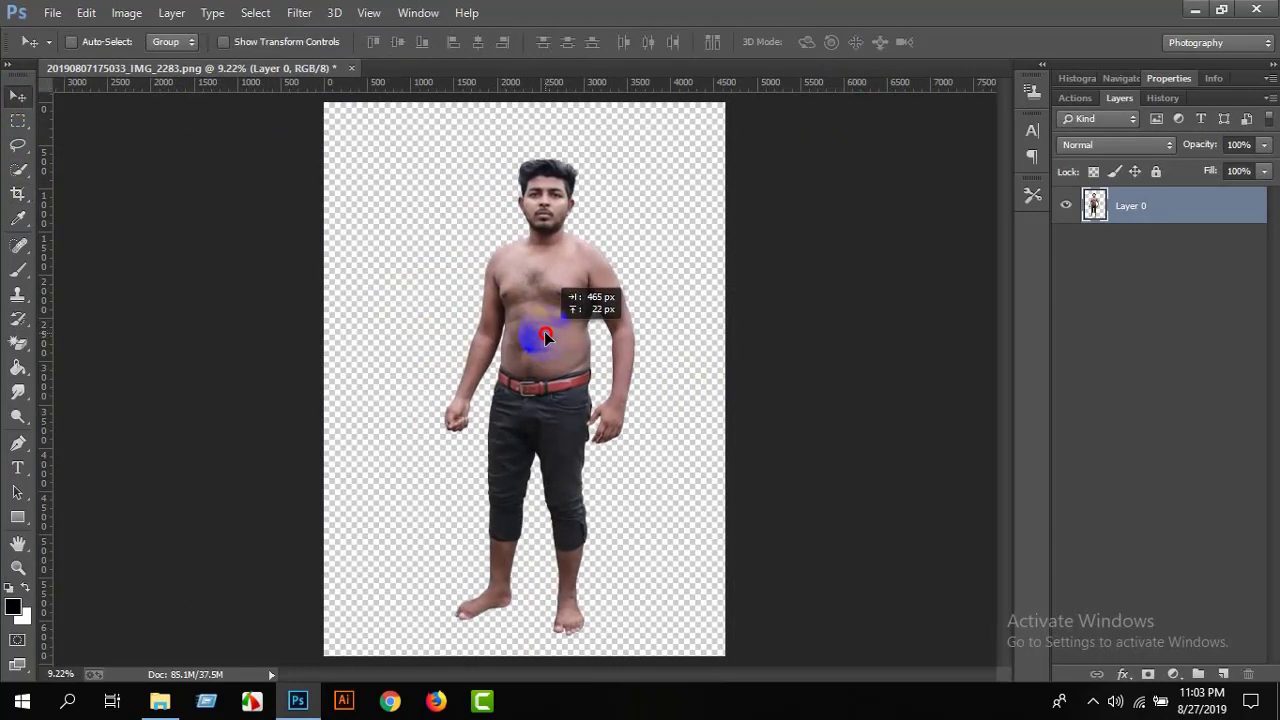
pyautogui.moveTo(544, 330); pyautogui.dragTo(542, 333)
pyautogui.click(138, 672)
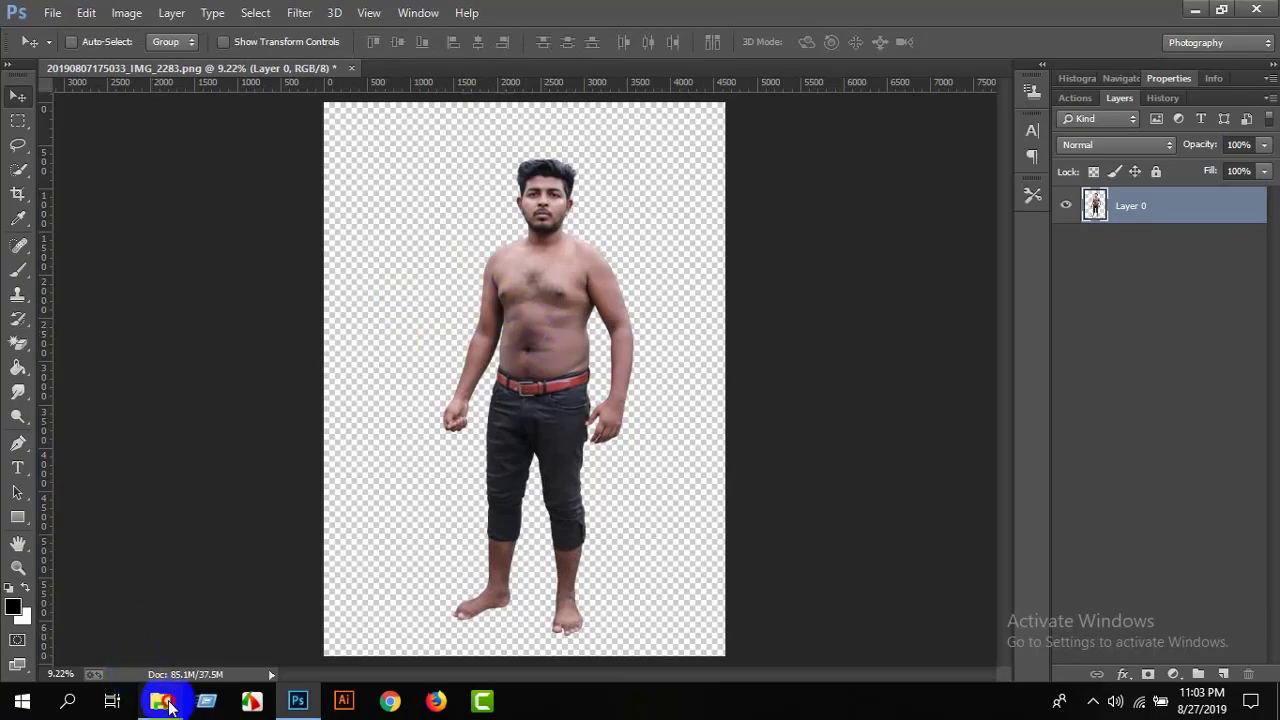
# Start a pen path along the costume's ankles and trouser hems.
pyautogui.click(160, 700)
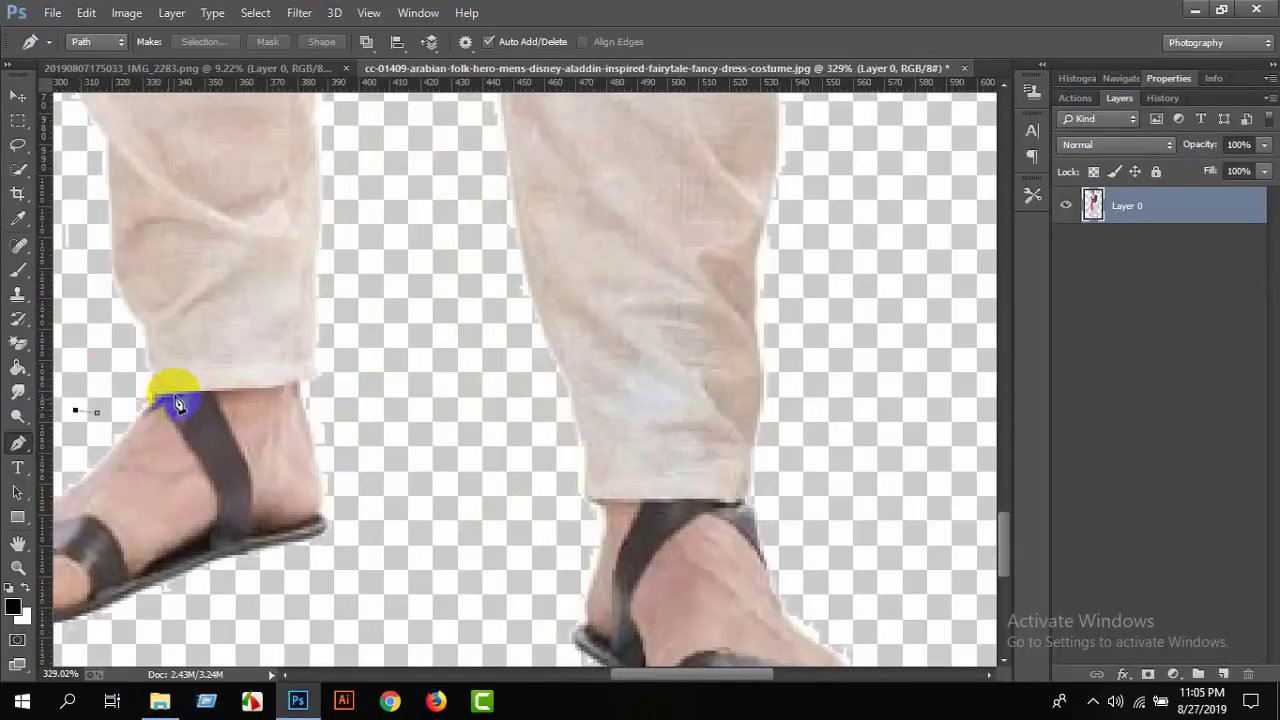
pyautogui.click(199, 398)
pyautogui.moveTo(221, 393); pyautogui.dragTo(396, 385)
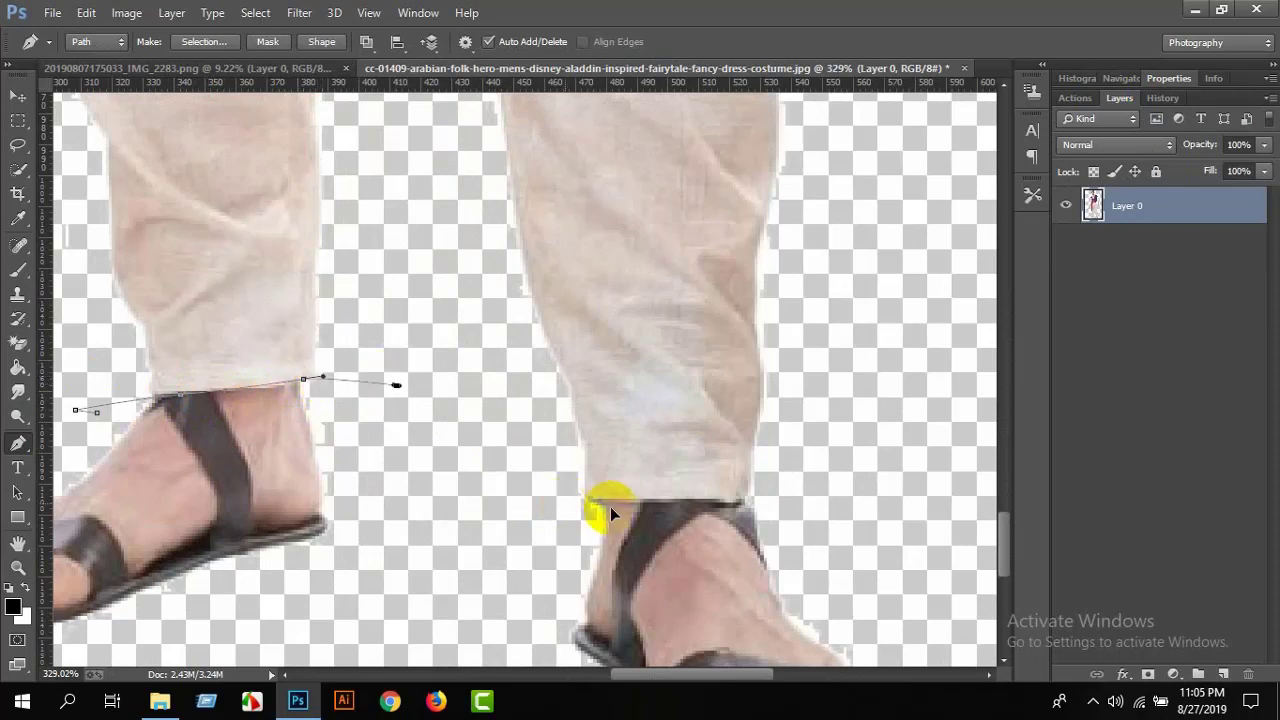
pyautogui.moveTo(566, 503); pyautogui.dragTo(740, 512)
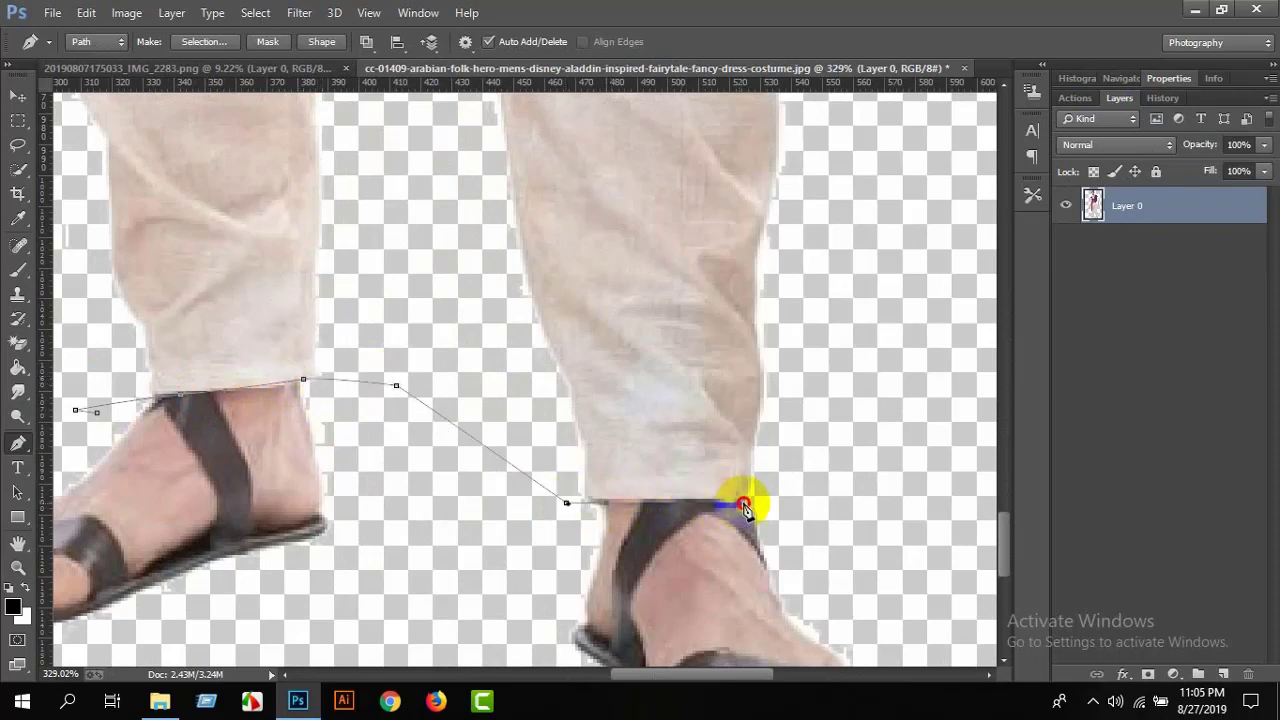
pyautogui.moveTo(816, 484); pyautogui.dragTo(834, 380)
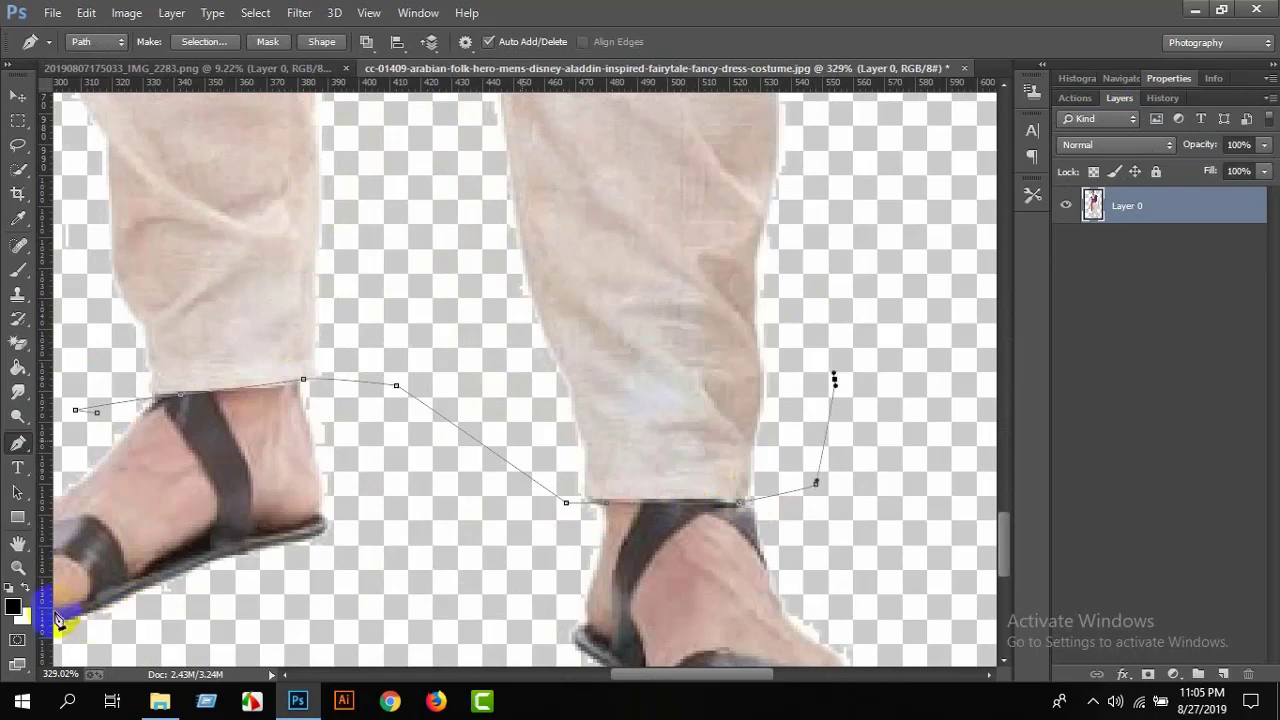
pyautogui.click(18, 567)
pyautogui.moveTo(251, 491); pyautogui.dragTo(229, 423)
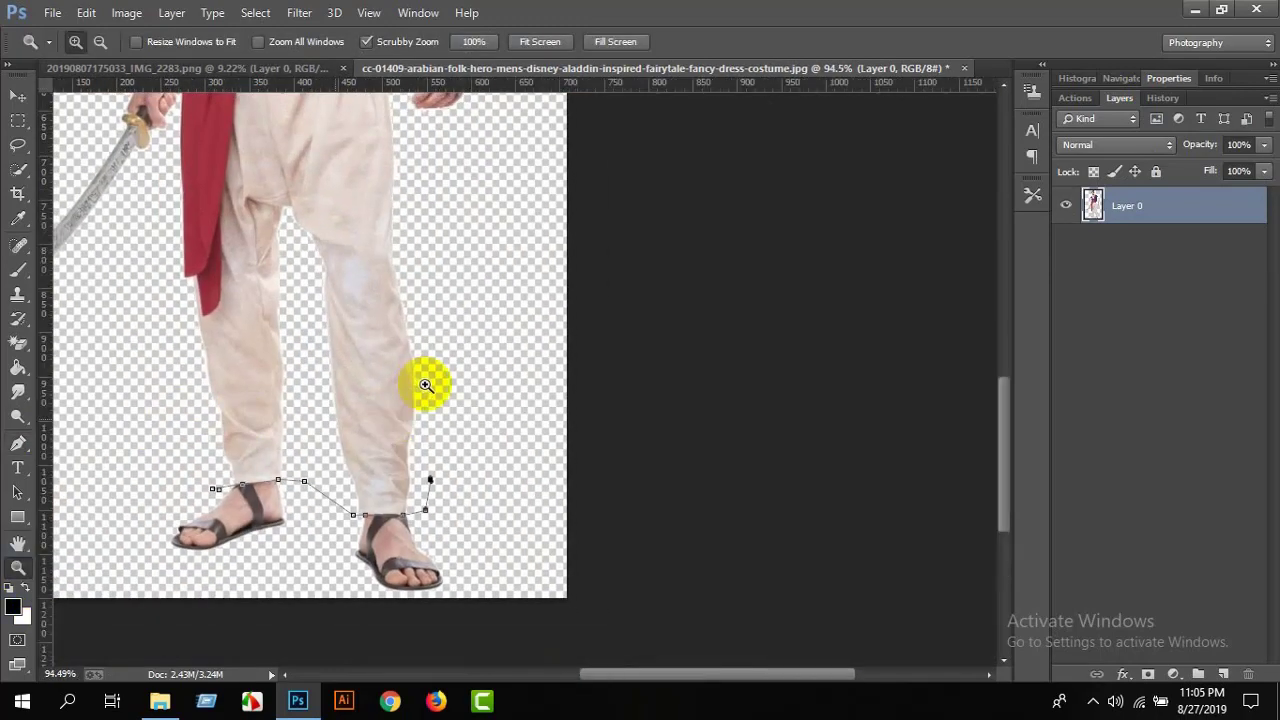
pyautogui.scroll(3, 425, 385)
# Continue the path up past the hip, arm and waist sash to the collar.
pyautogui.click(18, 443)
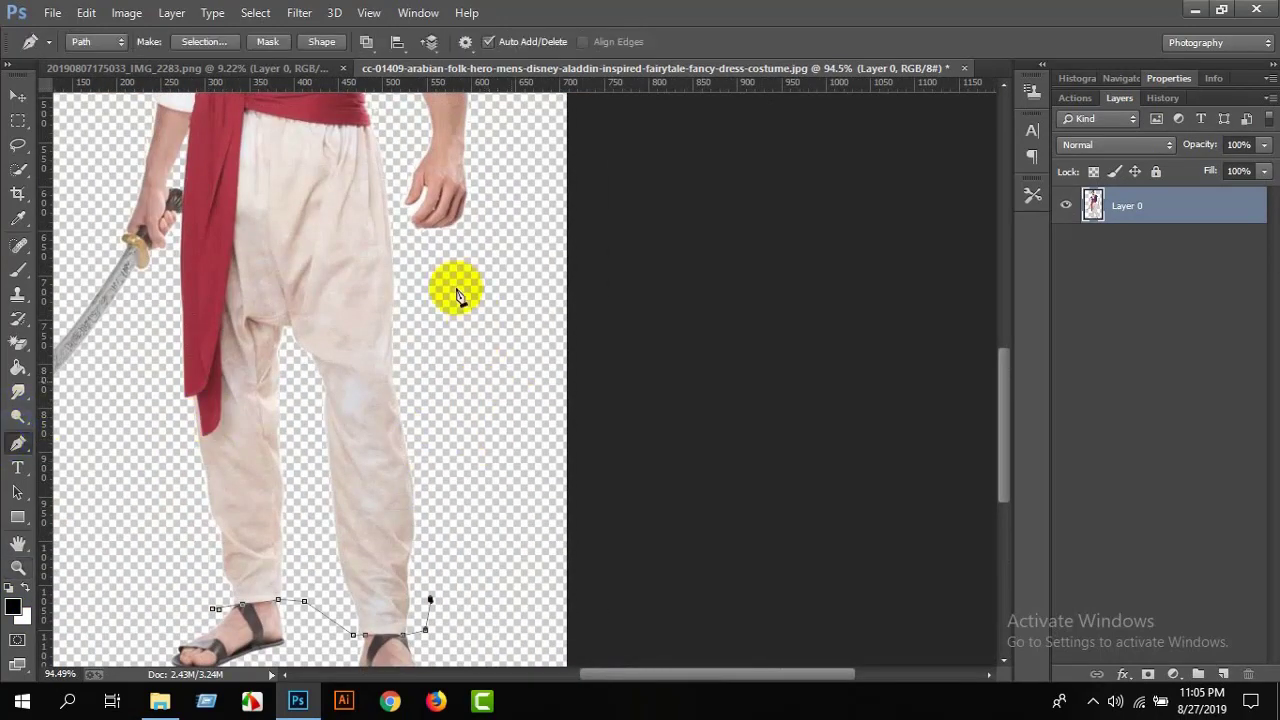
pyautogui.moveTo(511, 381); pyautogui.dragTo(507, 367)
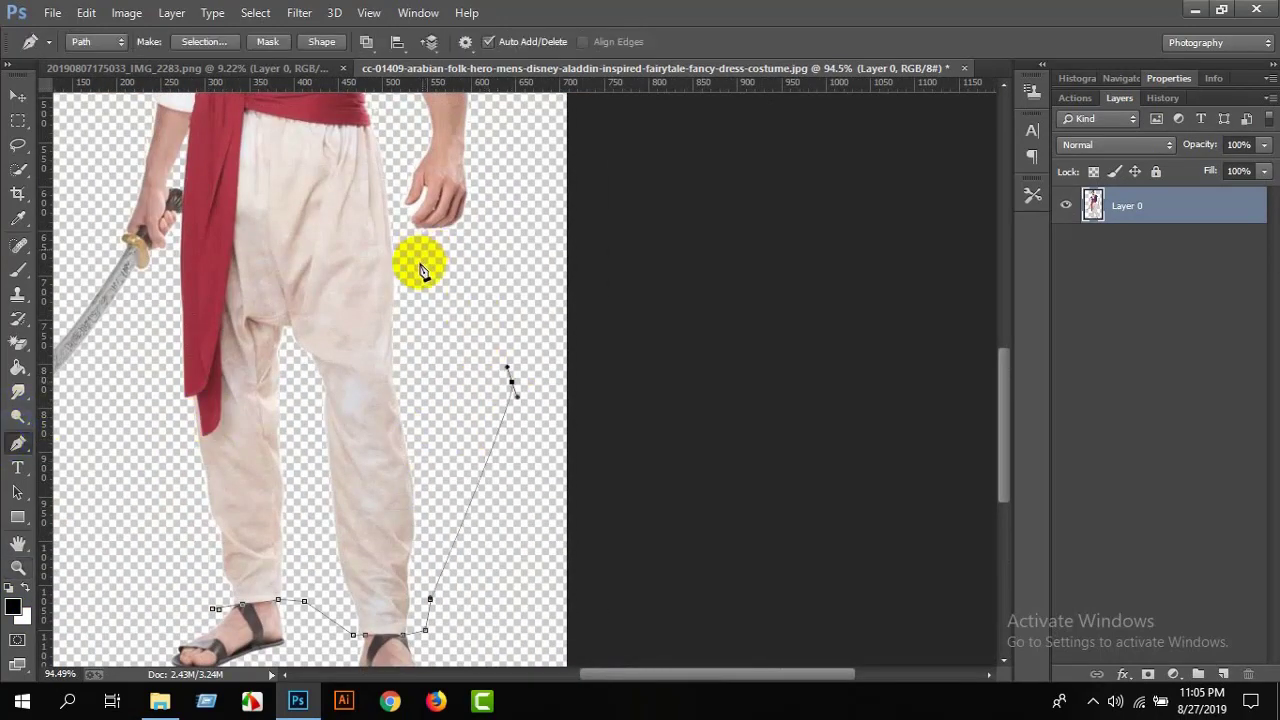
pyautogui.click(394, 332)
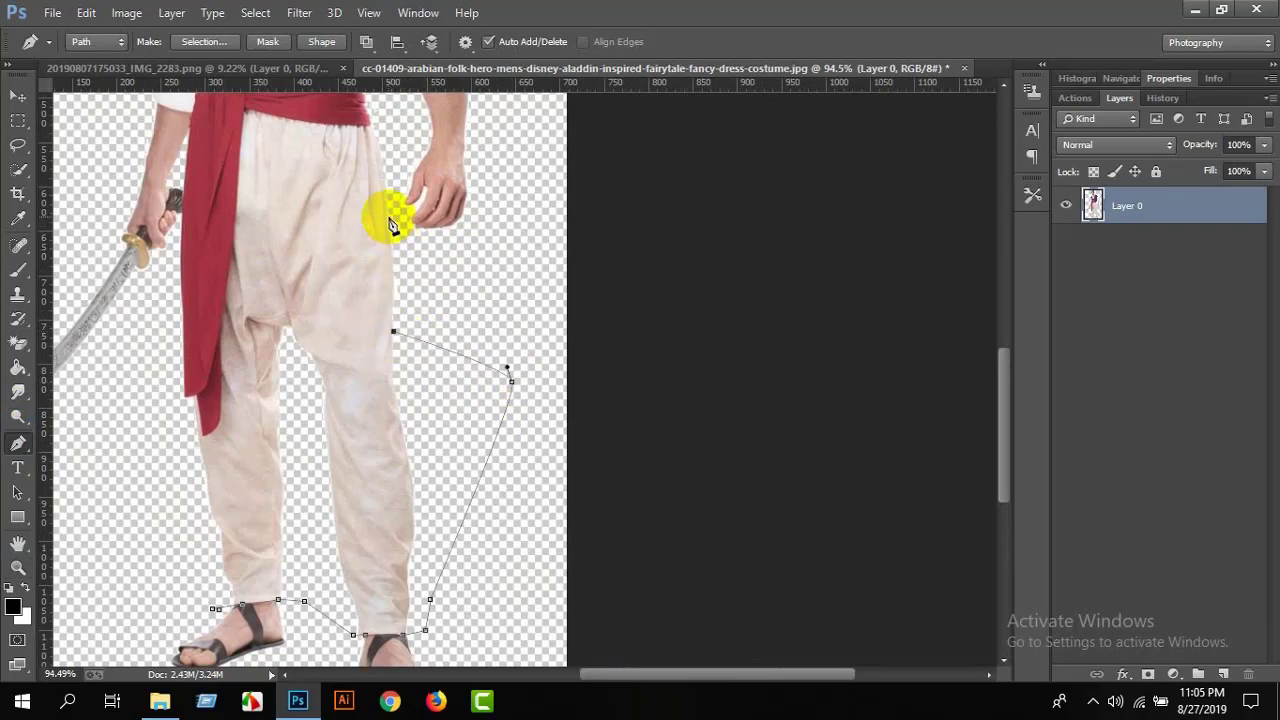
pyautogui.click(390, 204)
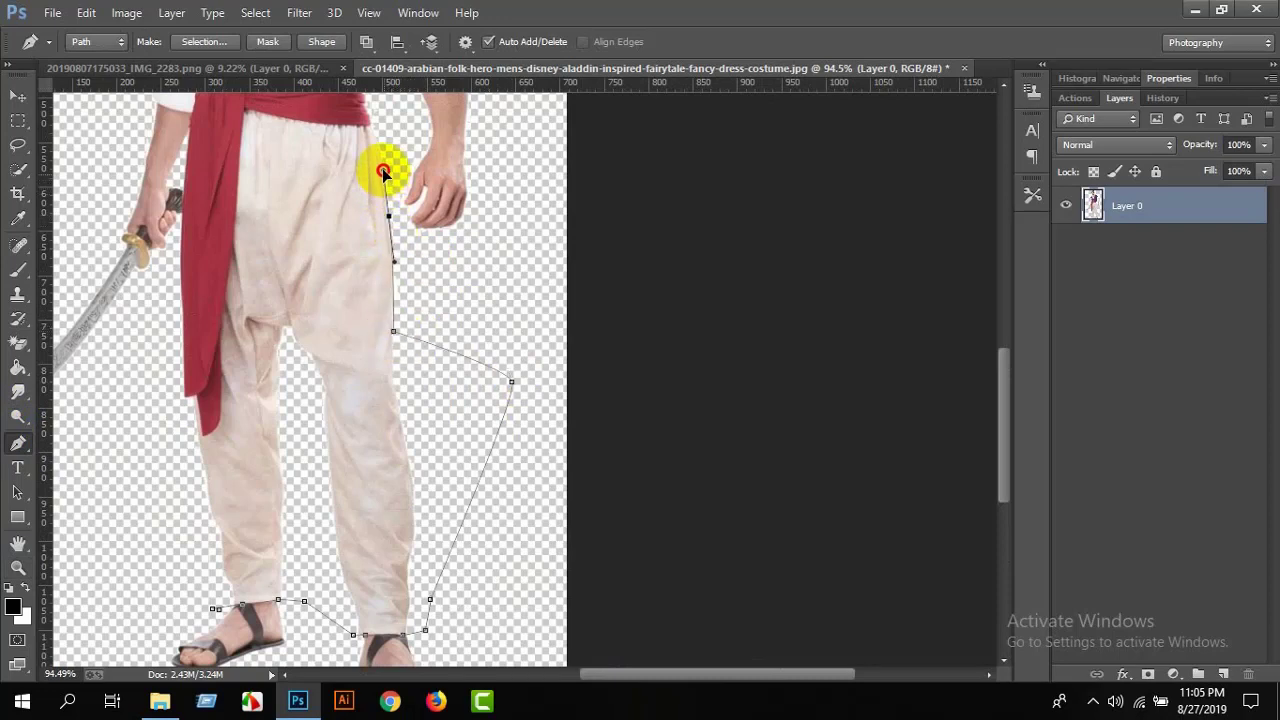
pyautogui.scroll(3, 396, 172)
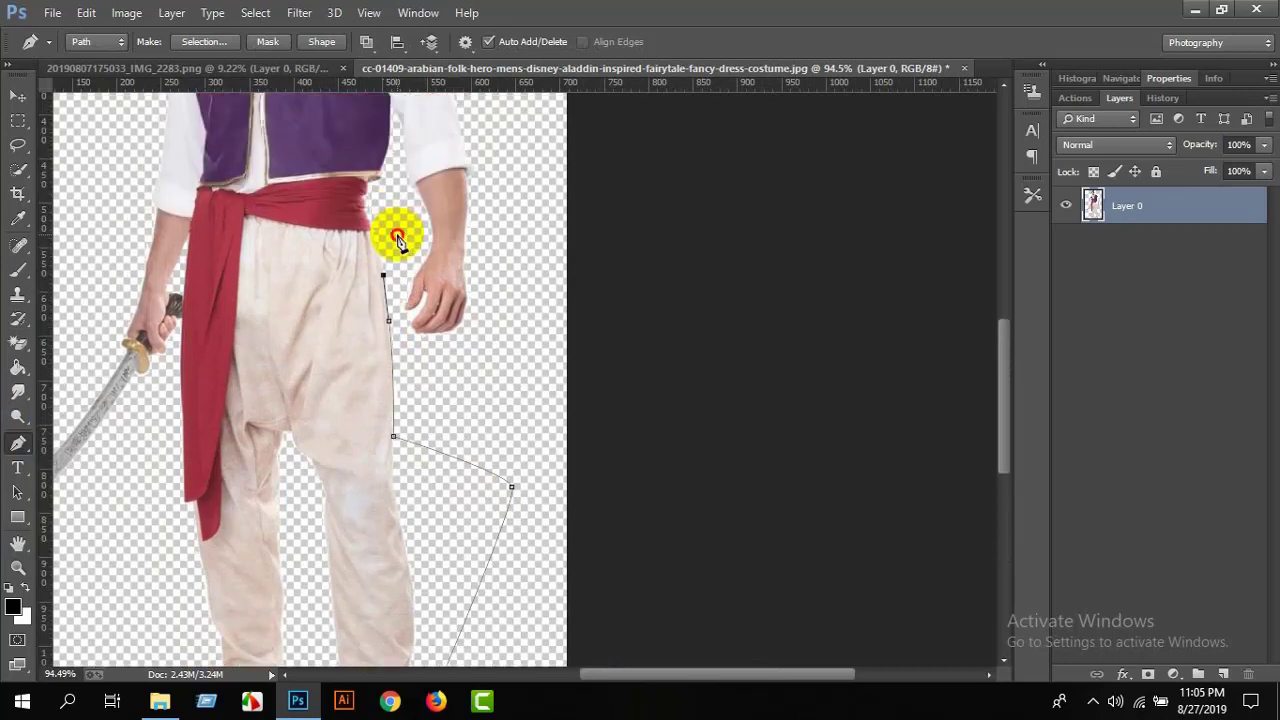
pyautogui.click(397, 235)
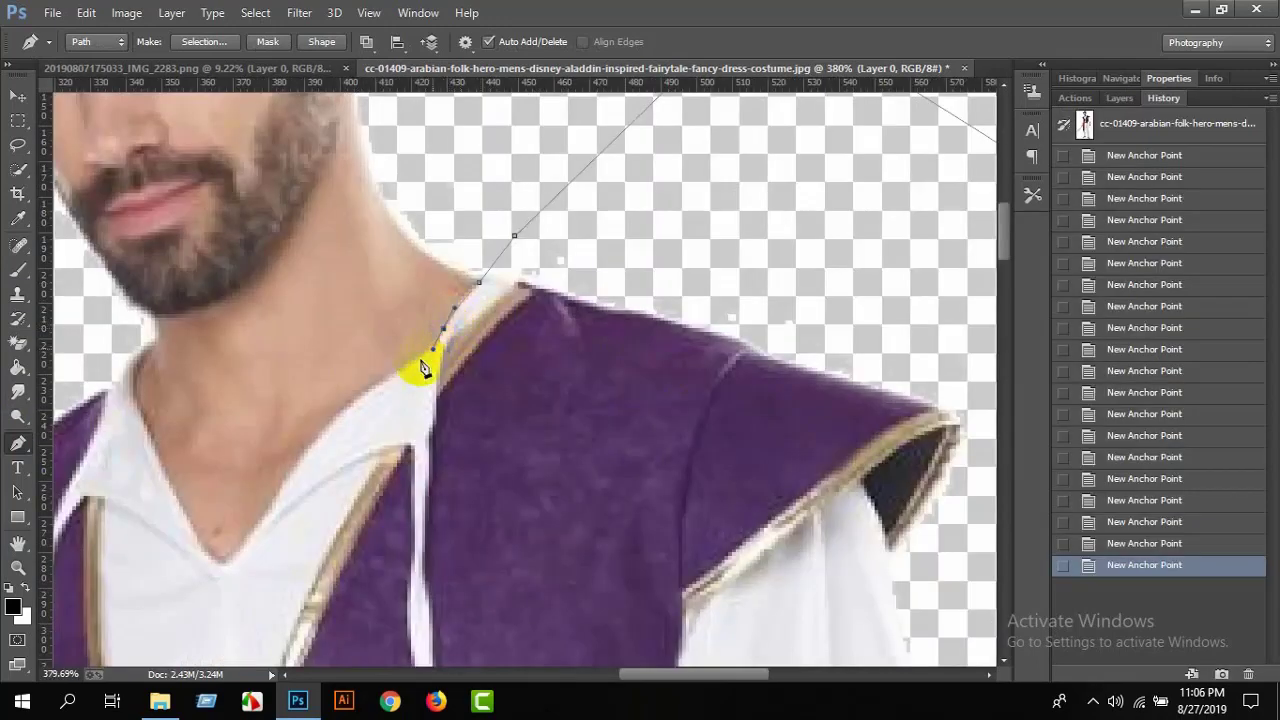
pyautogui.click(432, 349)
pyautogui.moveTo(311, 447); pyautogui.dragTo(304, 448)
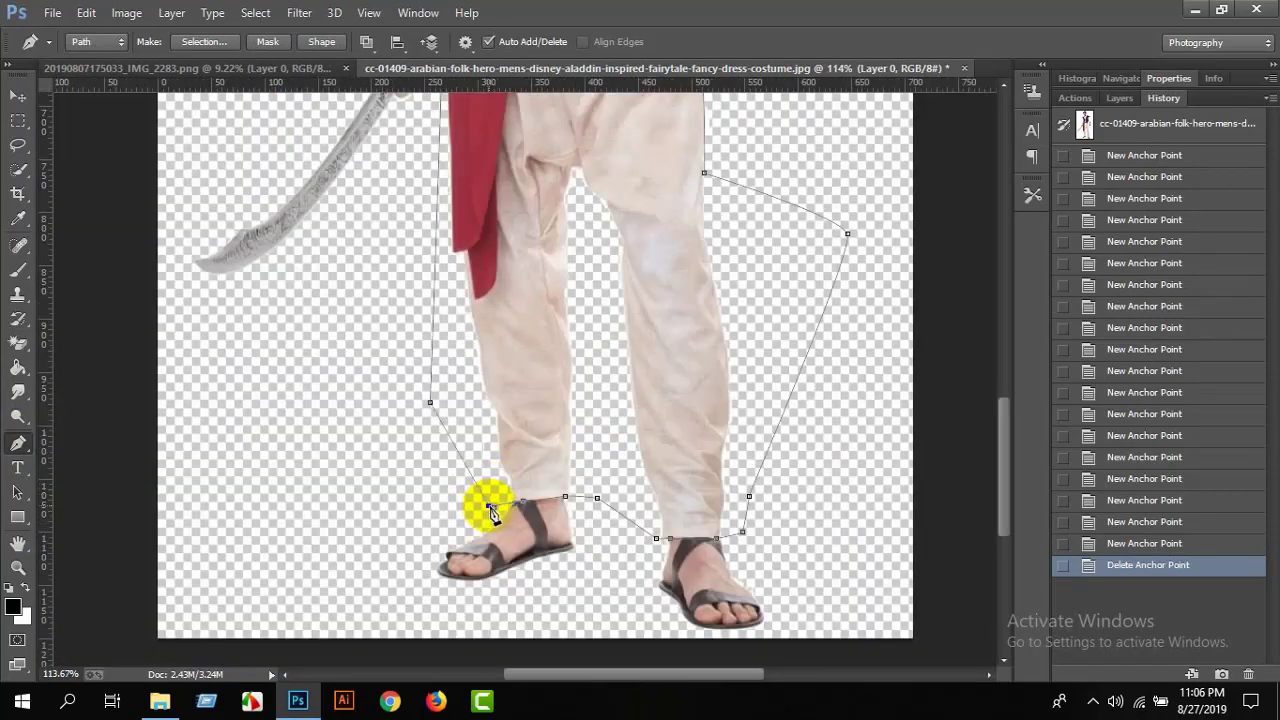
# Turn the finished costume path into a selection with Make Selection.
pyautogui.rightClick(510, 350)
pyautogui.click(601, 330)
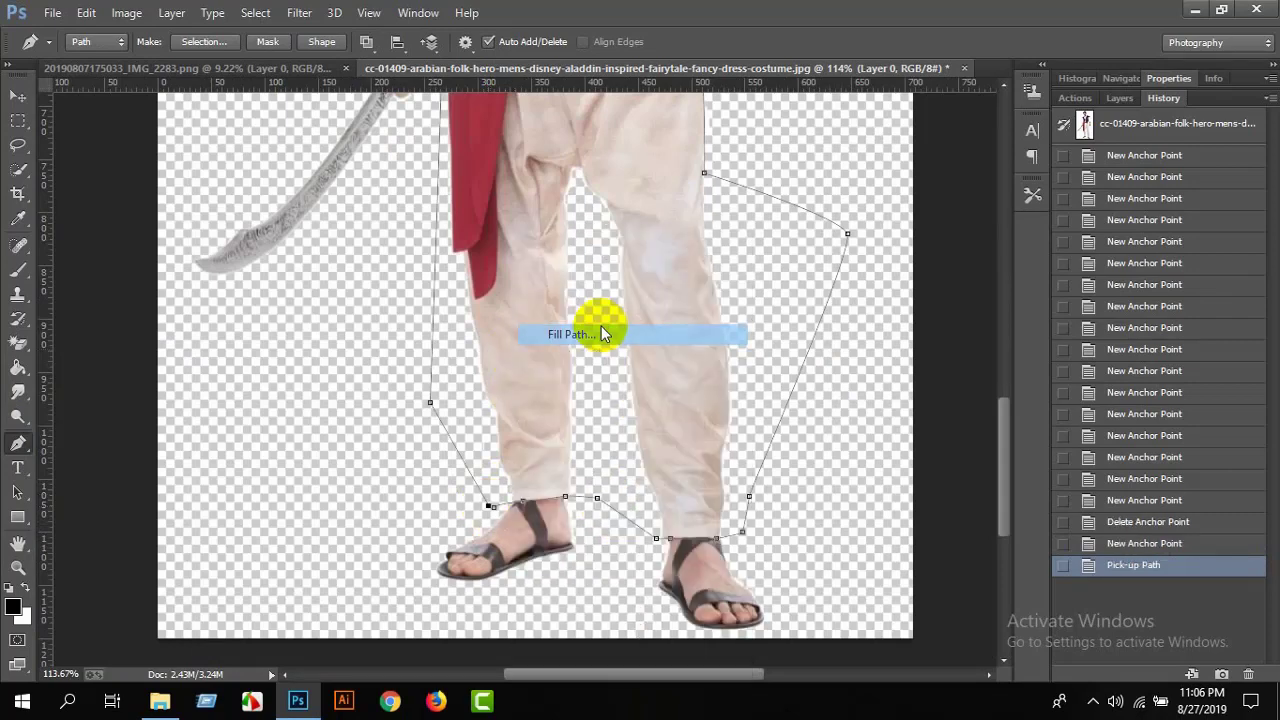
pyautogui.rightClick(590, 300)
pyautogui.click(609, 316)
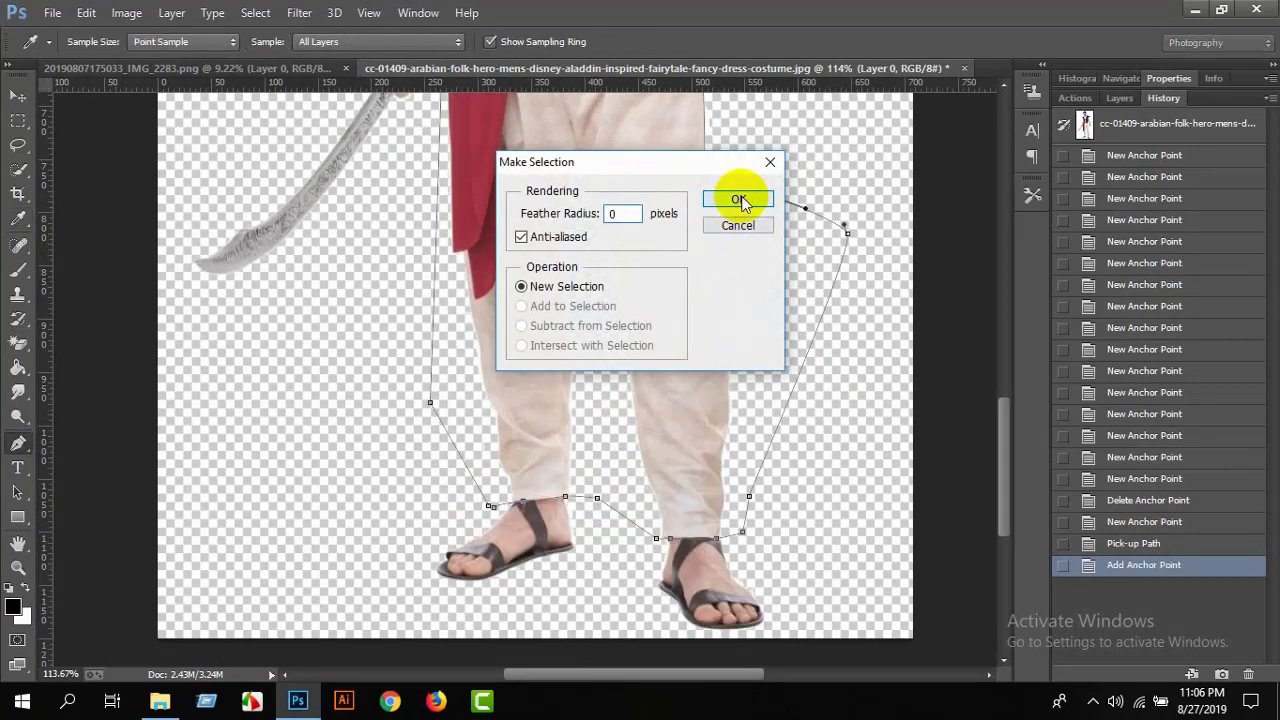
# Load the costume path as a selection with 0 px feather and fit the view.
pyautogui.click(742, 197)
pyautogui.hotkey('ctrl', 'Return')
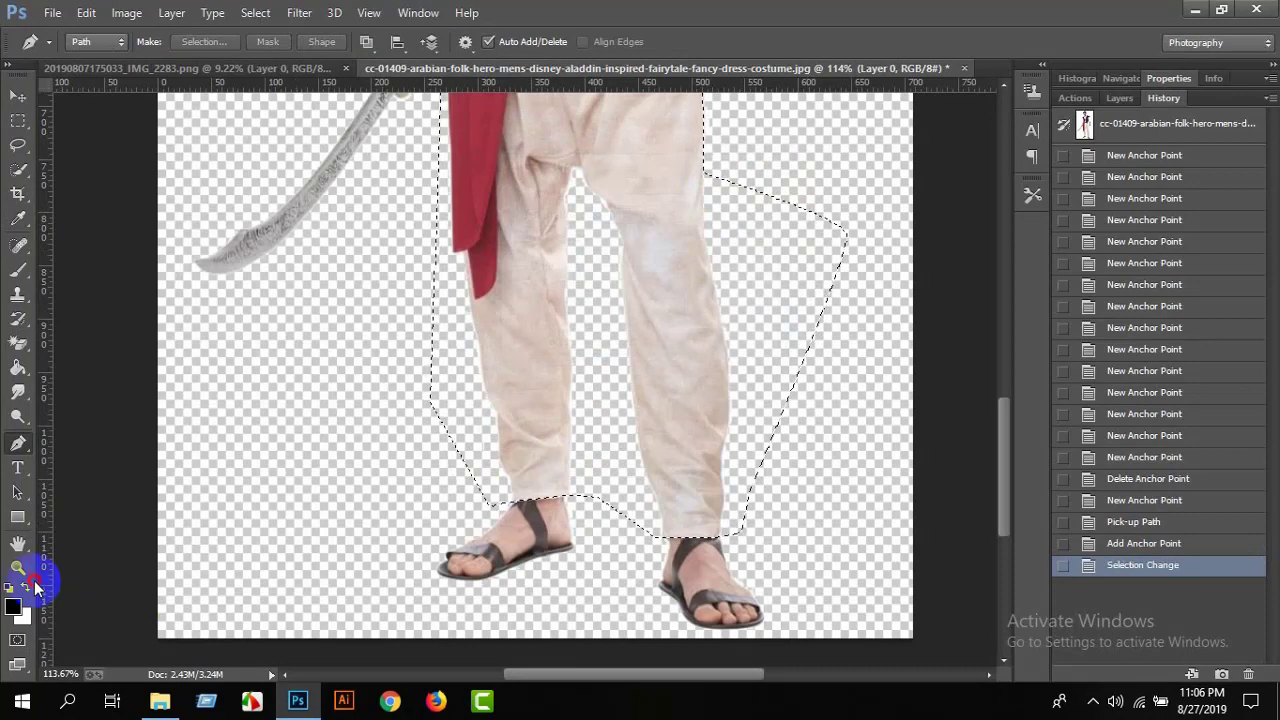
pyautogui.click(20, 570)
pyautogui.rightClick(340, 364)
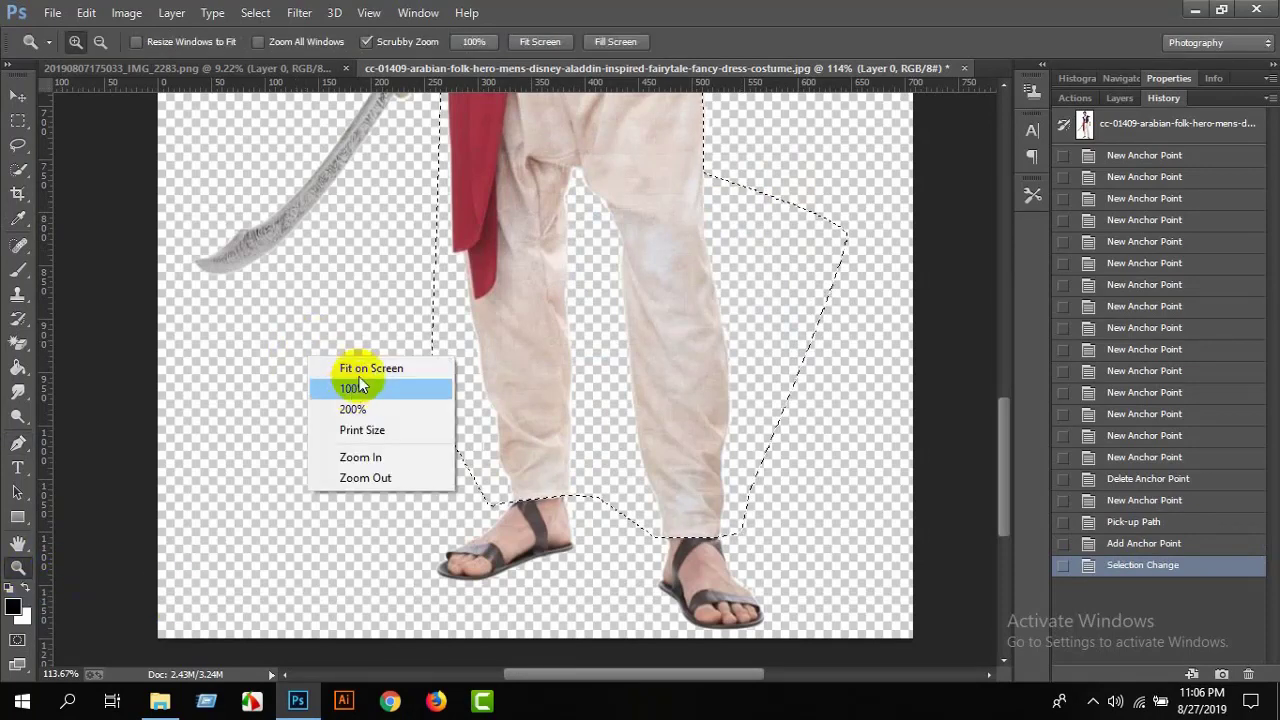
pyautogui.click(348, 366)
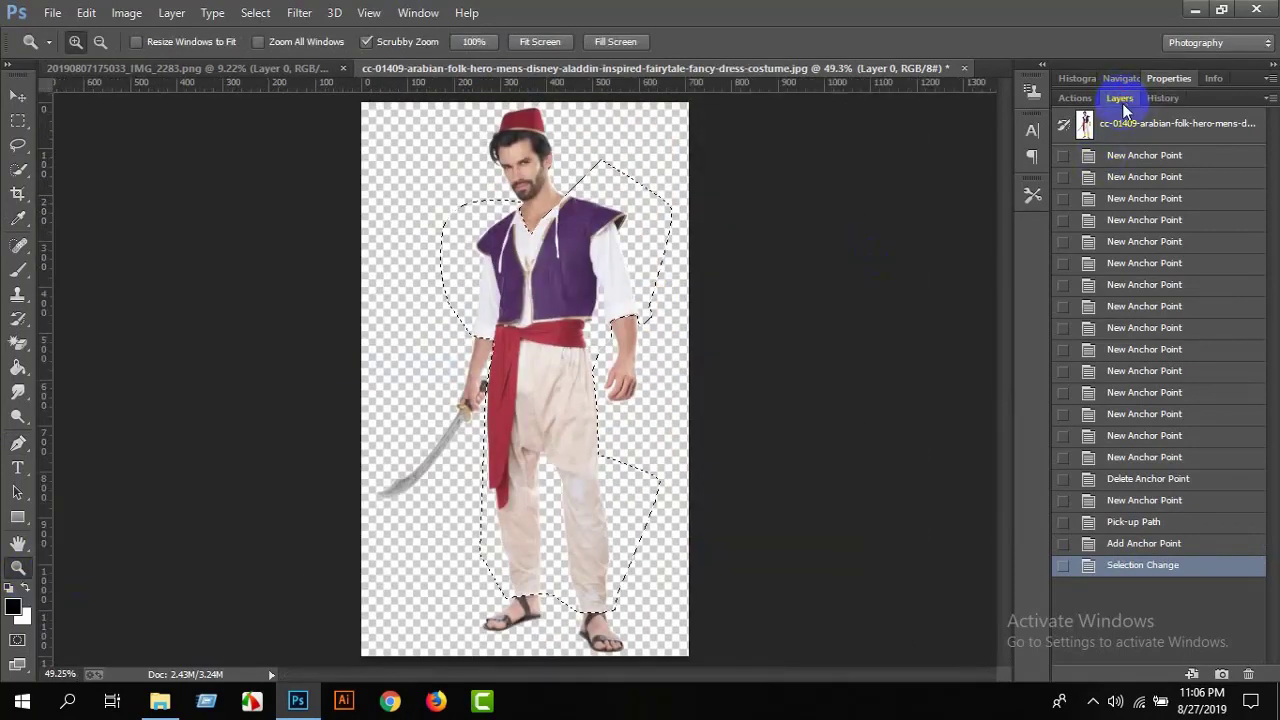
# Mask Layer 0 to the costume selection and apply the layer mask.
pyautogui.click(1119, 98)
pyautogui.click(1147, 676)
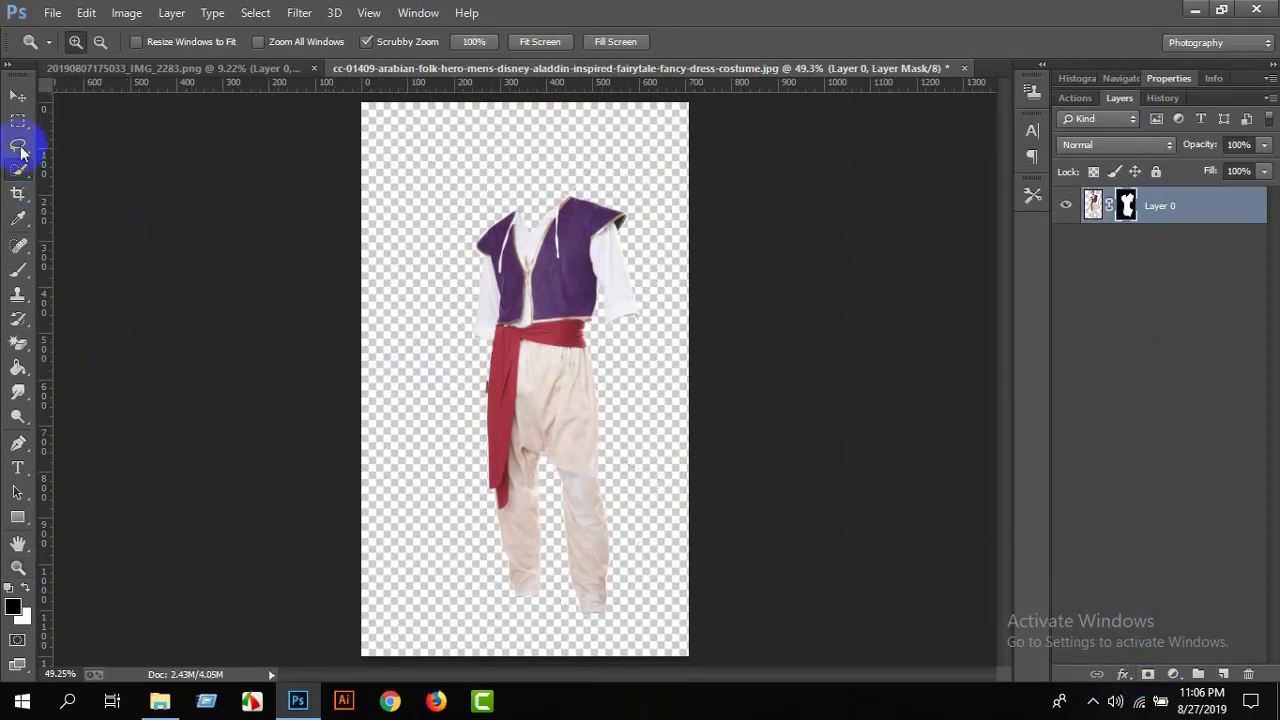
pyautogui.click(17, 96)
pyautogui.click(1127, 210)
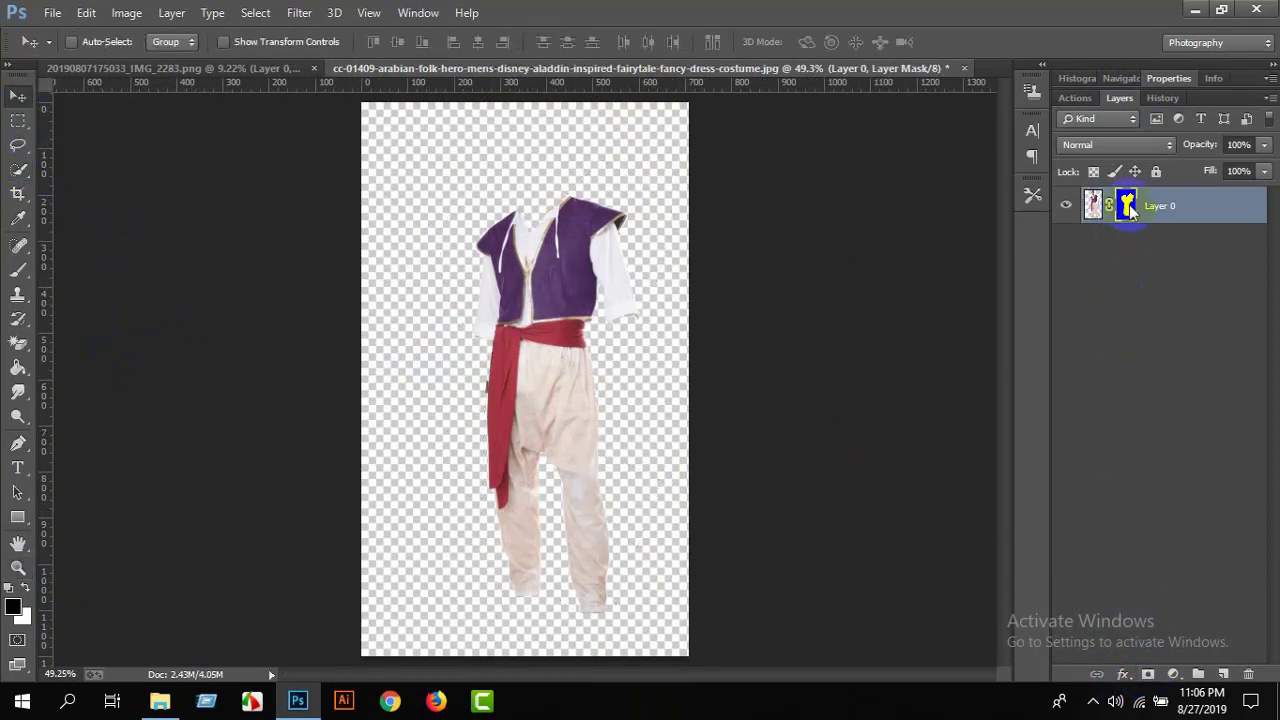
pyautogui.rightClick(1127, 206)
pyautogui.click(1127, 266)
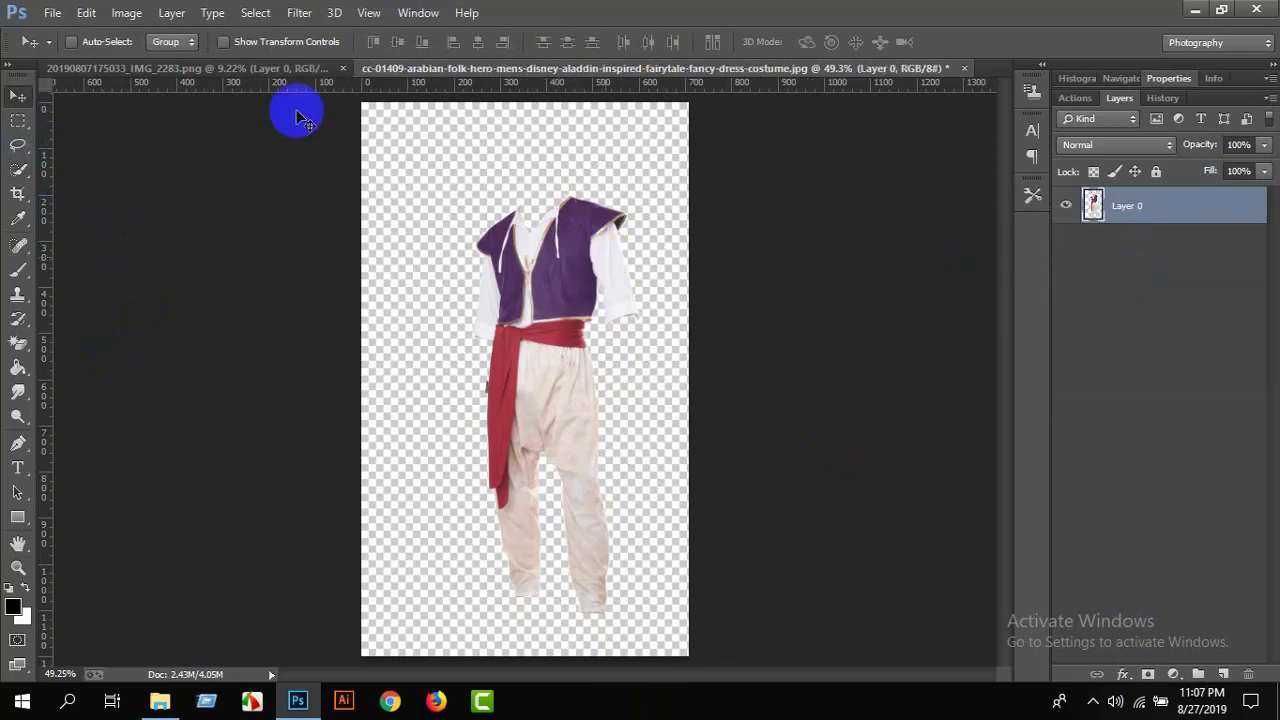
# Bring the outfit into the man's photo as Layer 1, enlarge it, and place it over his body.
pyautogui.moveTo(582, 285)
pyautogui.mouseDown()
pyautogui.moveTo(300, 75)
pyautogui.moveTo(572, 298)
pyautogui.mouseUp()
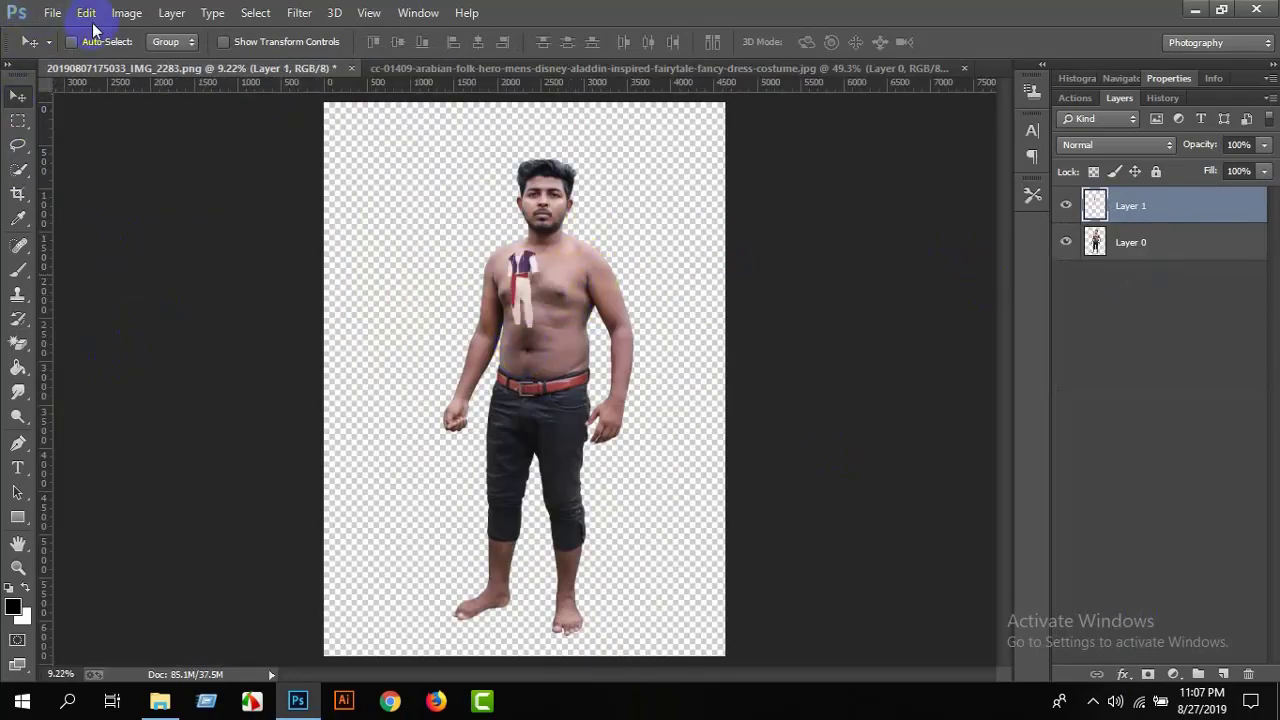
pyautogui.click(849, 42)
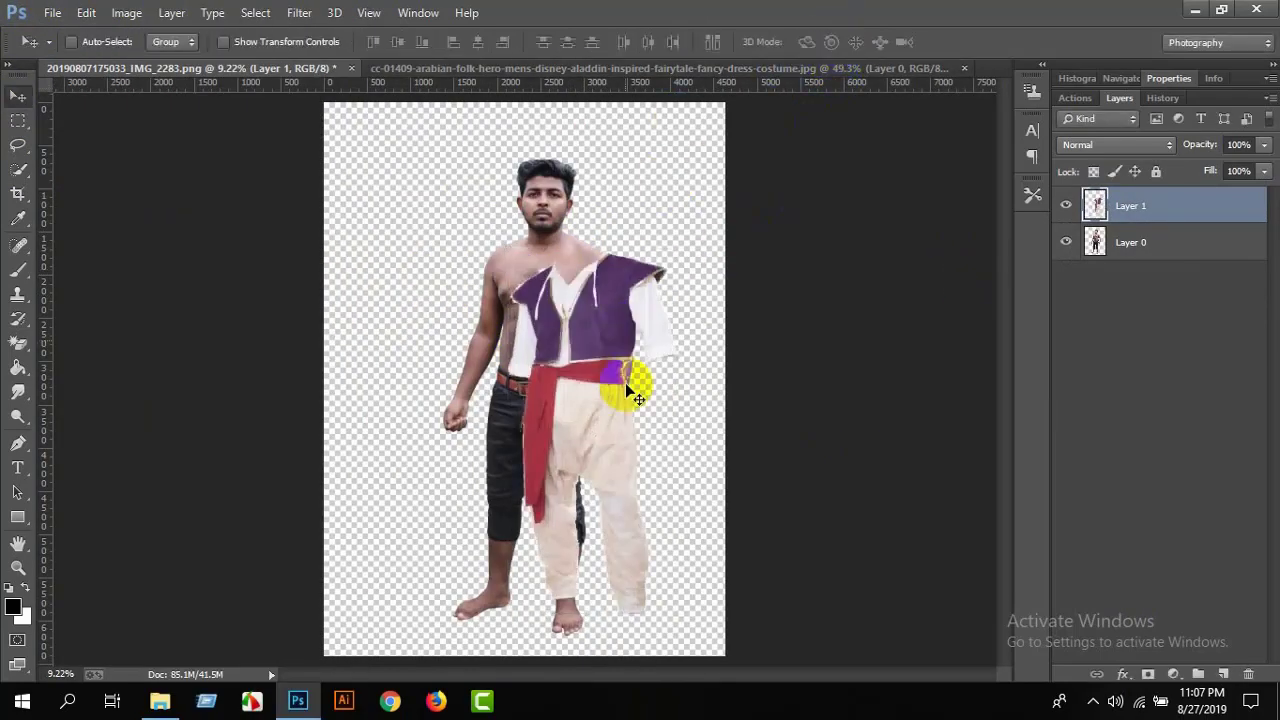
pyautogui.moveTo(627, 389); pyautogui.dragTo(569, 370)
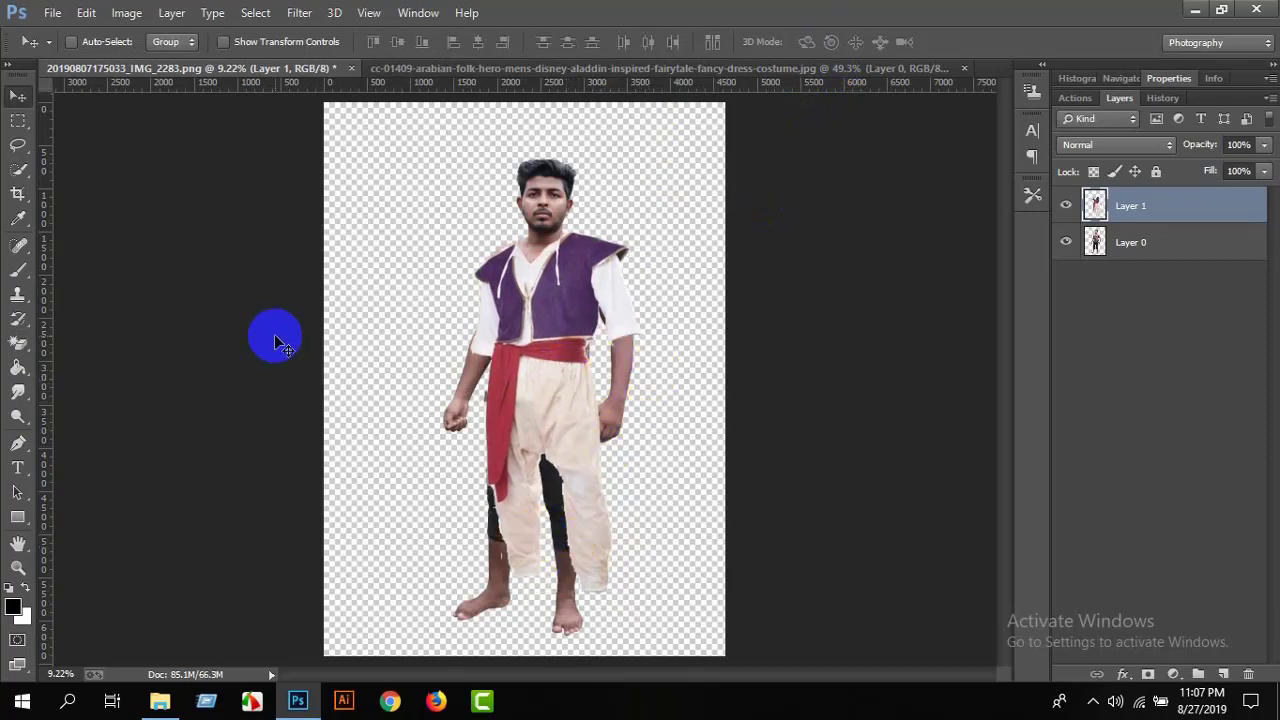
# Rotate the costume about 1.46° and nudge it up-left over the body.
pyautogui.click(90, 13)
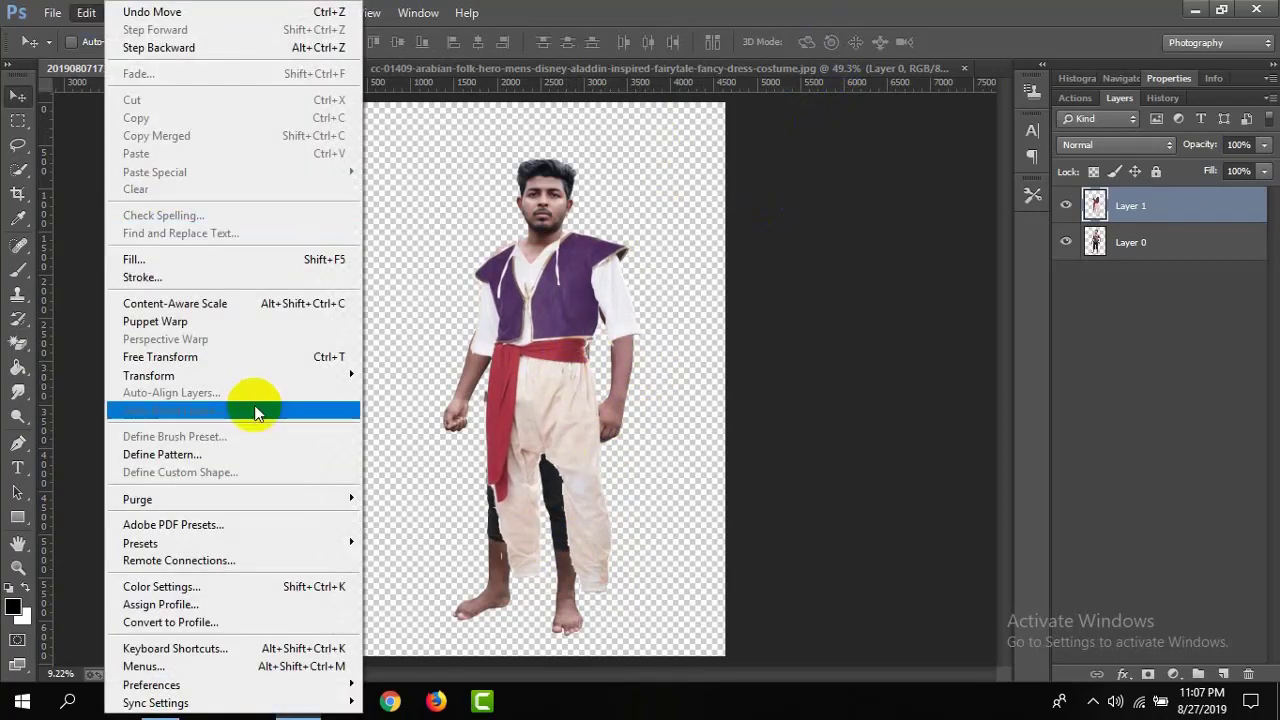
pyautogui.click(266, 354)
pyautogui.moveTo(691, 535); pyautogui.dragTo(688, 539)
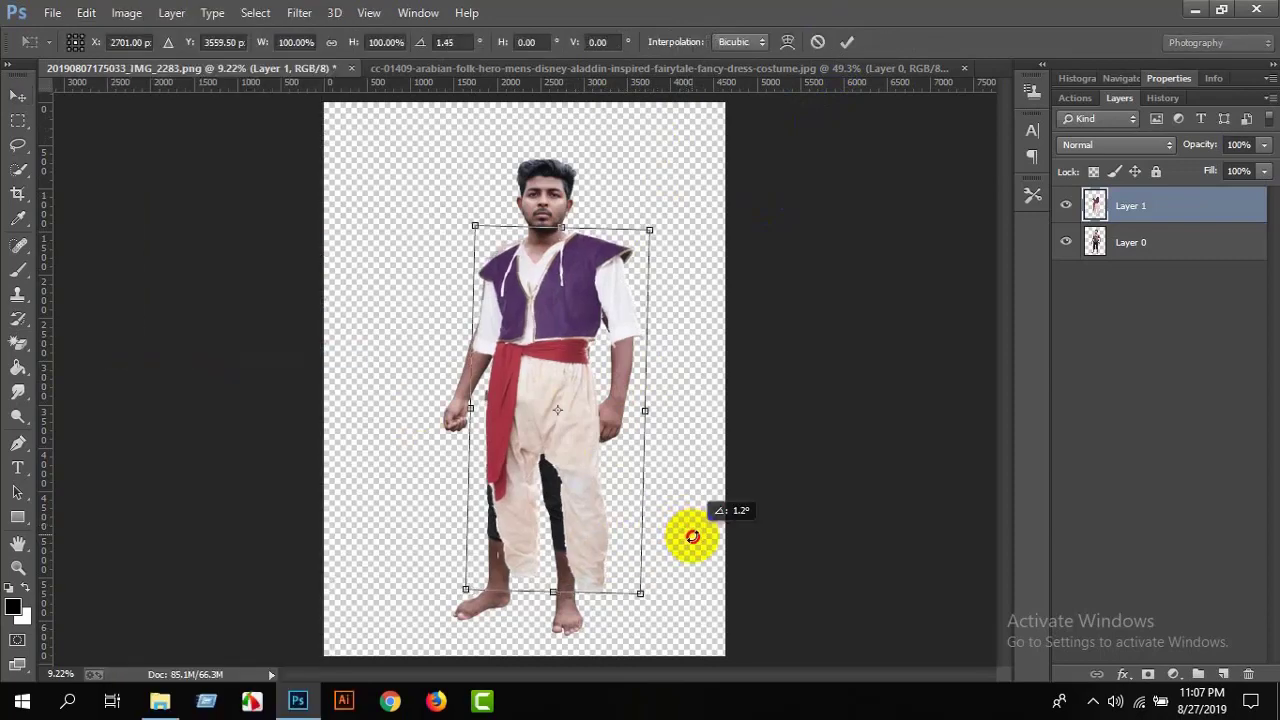
pyautogui.moveTo(562, 507); pyautogui.dragTo(560, 505)
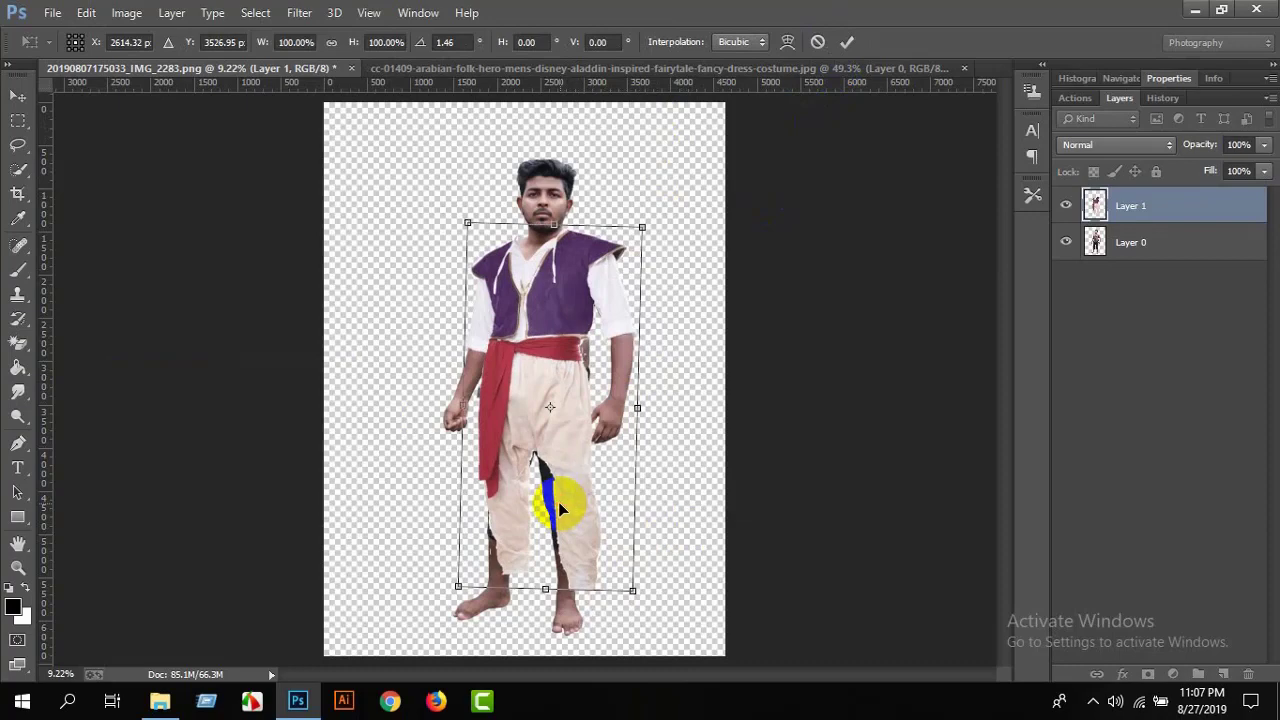
# Warp the trouser legs down to the man's feet and commit the warp.
pyautogui.rightClick(508, 538)
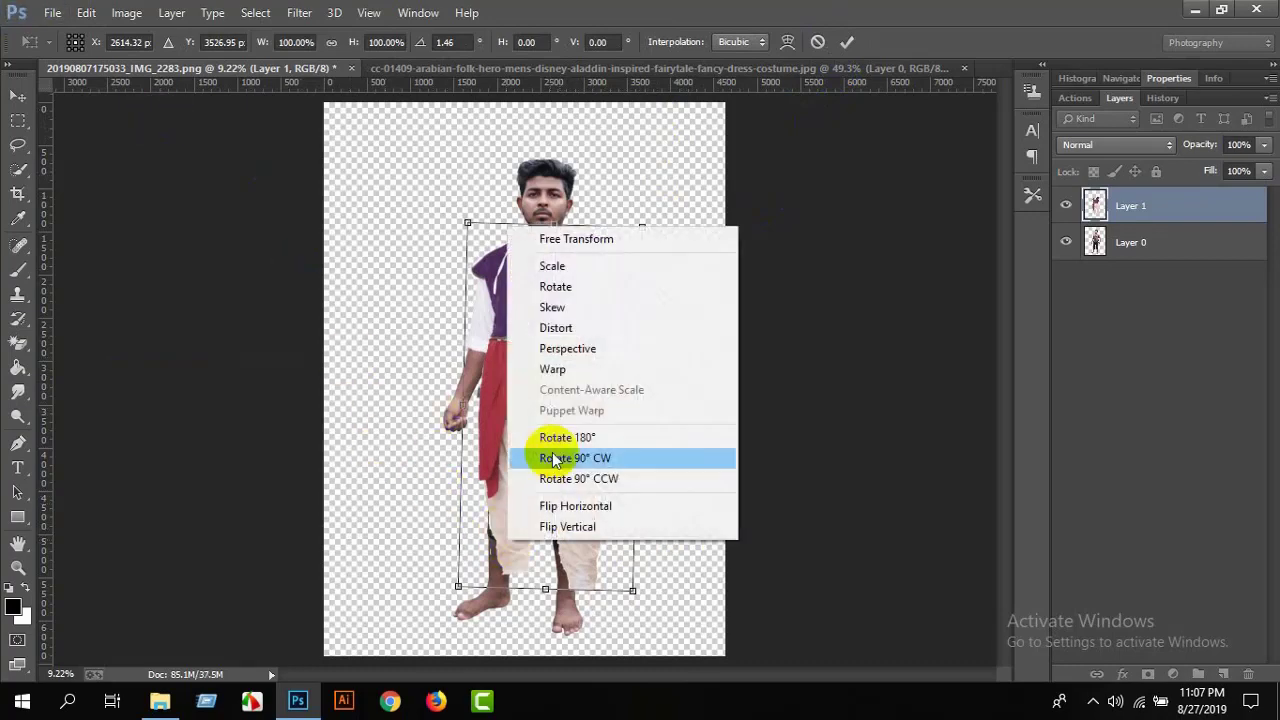
pyautogui.click(543, 368)
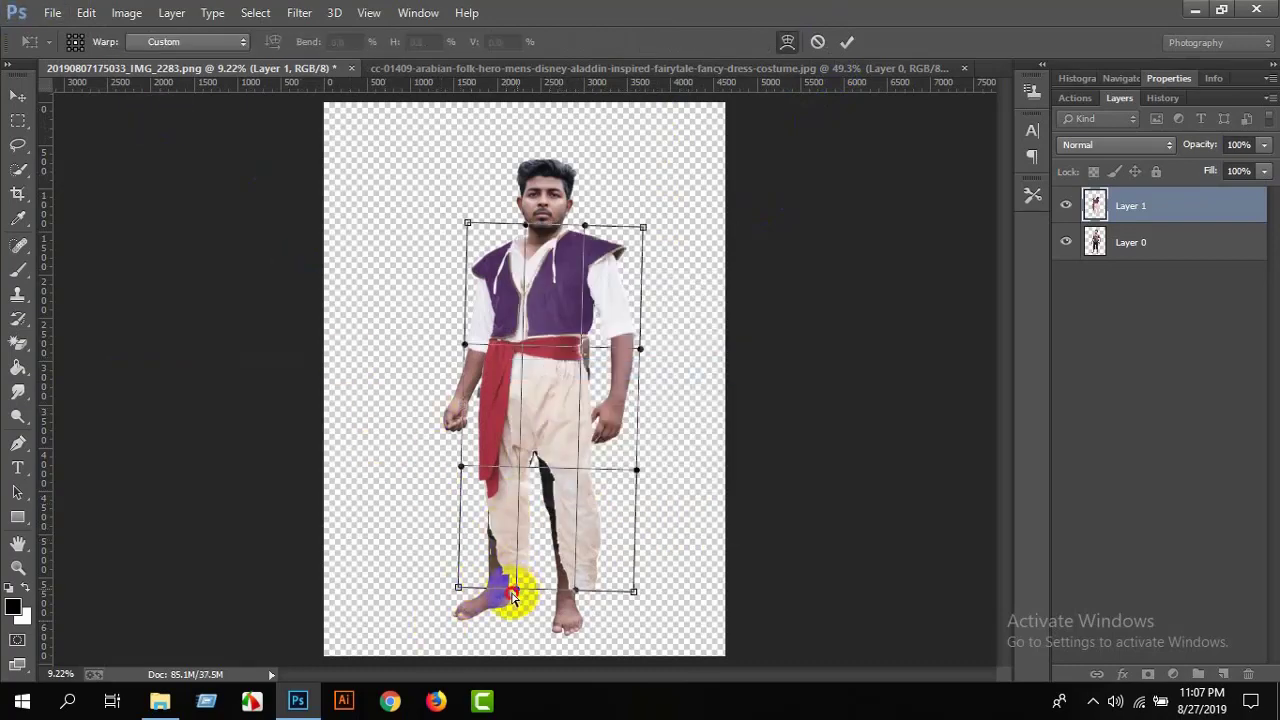
pyautogui.moveTo(512, 596); pyautogui.dragTo(485, 613)
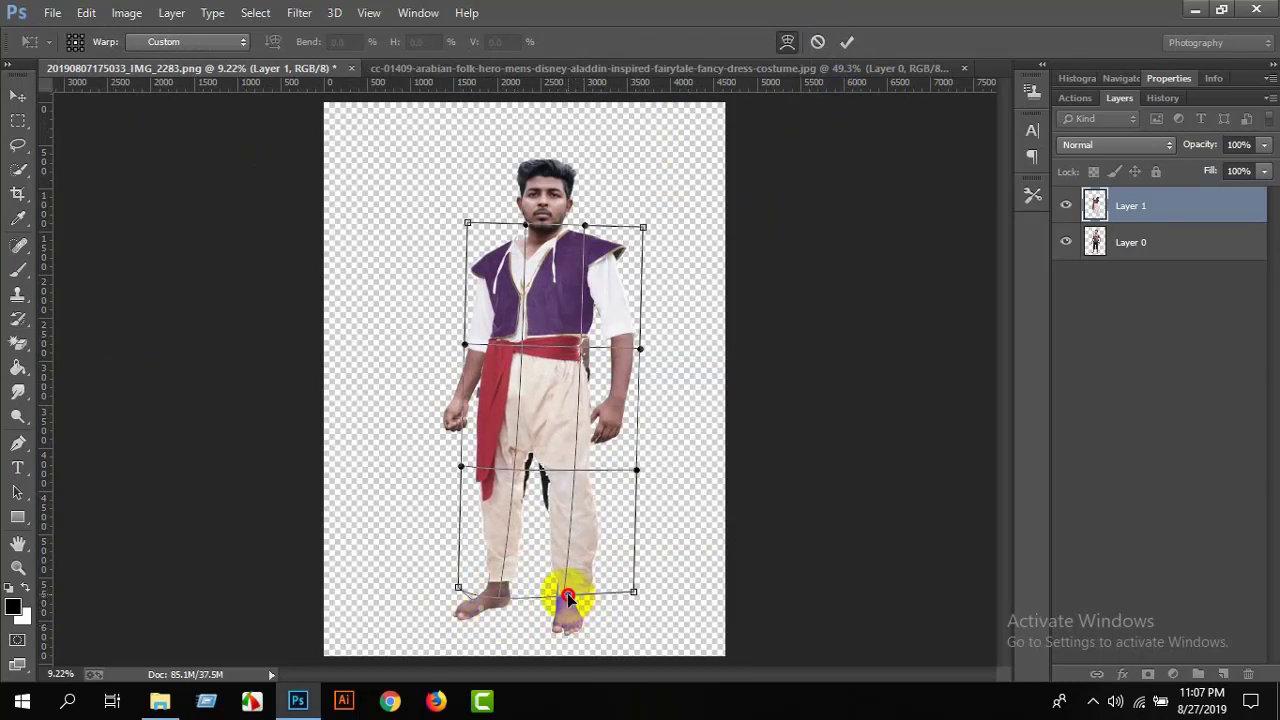
pyautogui.moveTo(567, 596); pyautogui.dragTo(564, 596)
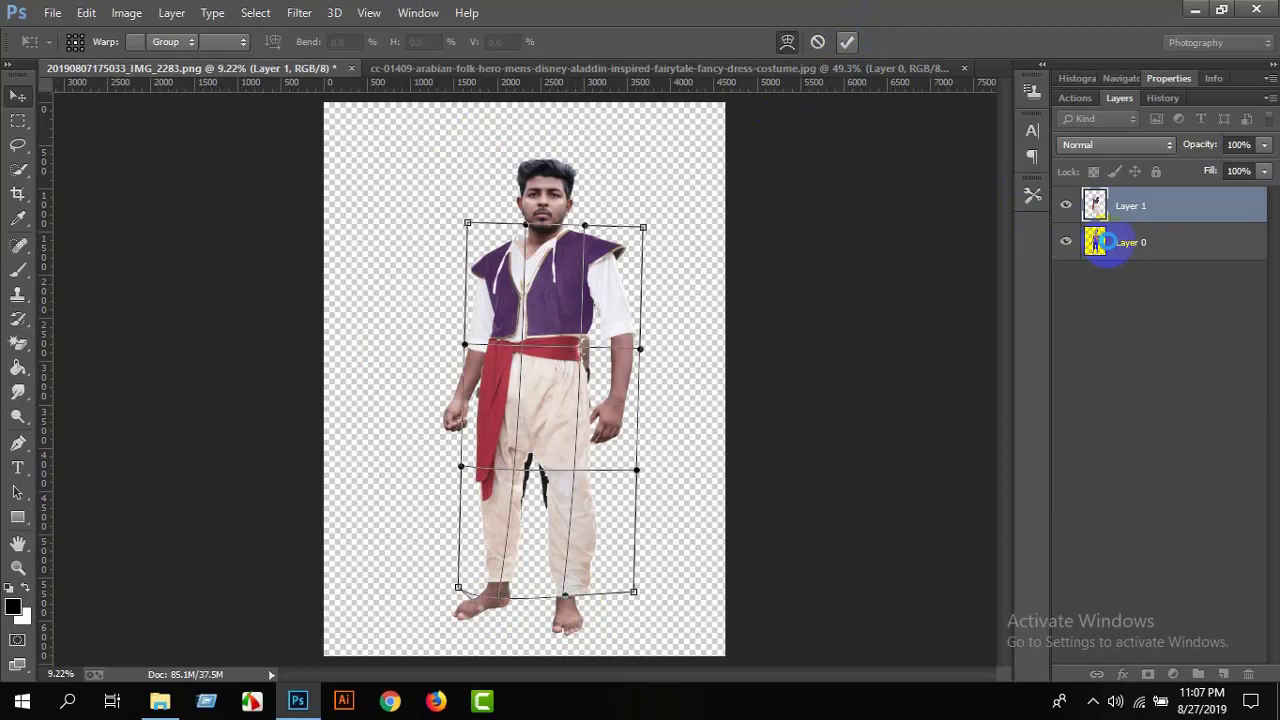
pyautogui.click(1100, 243)
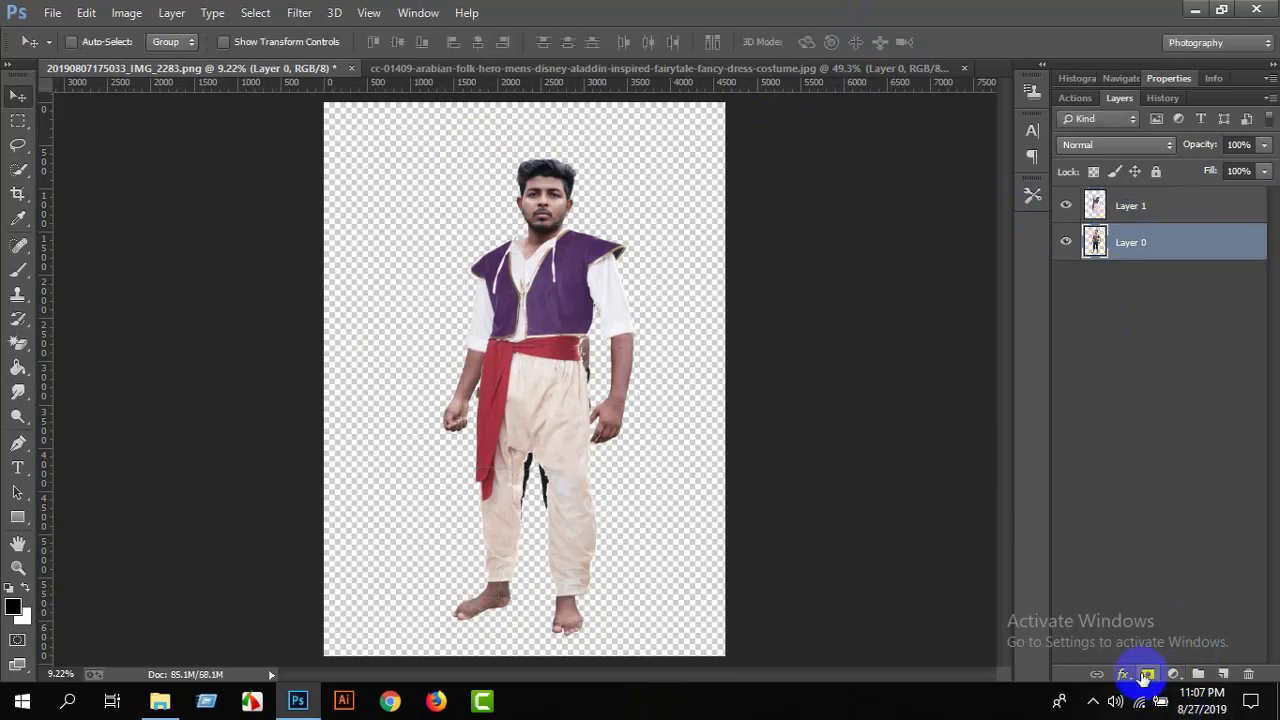
# Mask Layer 0, then paint black with a 384 px brush over the dark leg between the trousers.
pyautogui.click(1145, 676)
pyautogui.click(18, 270)
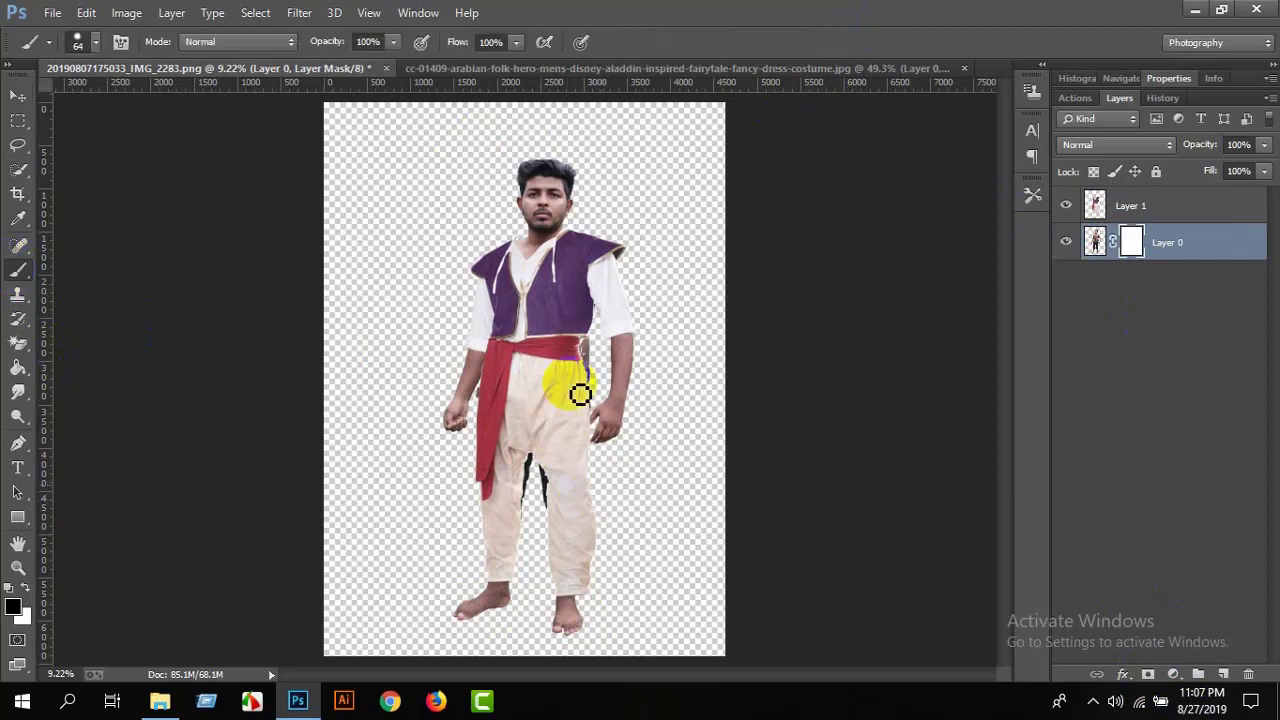
pyautogui.rightClick(512, 165)
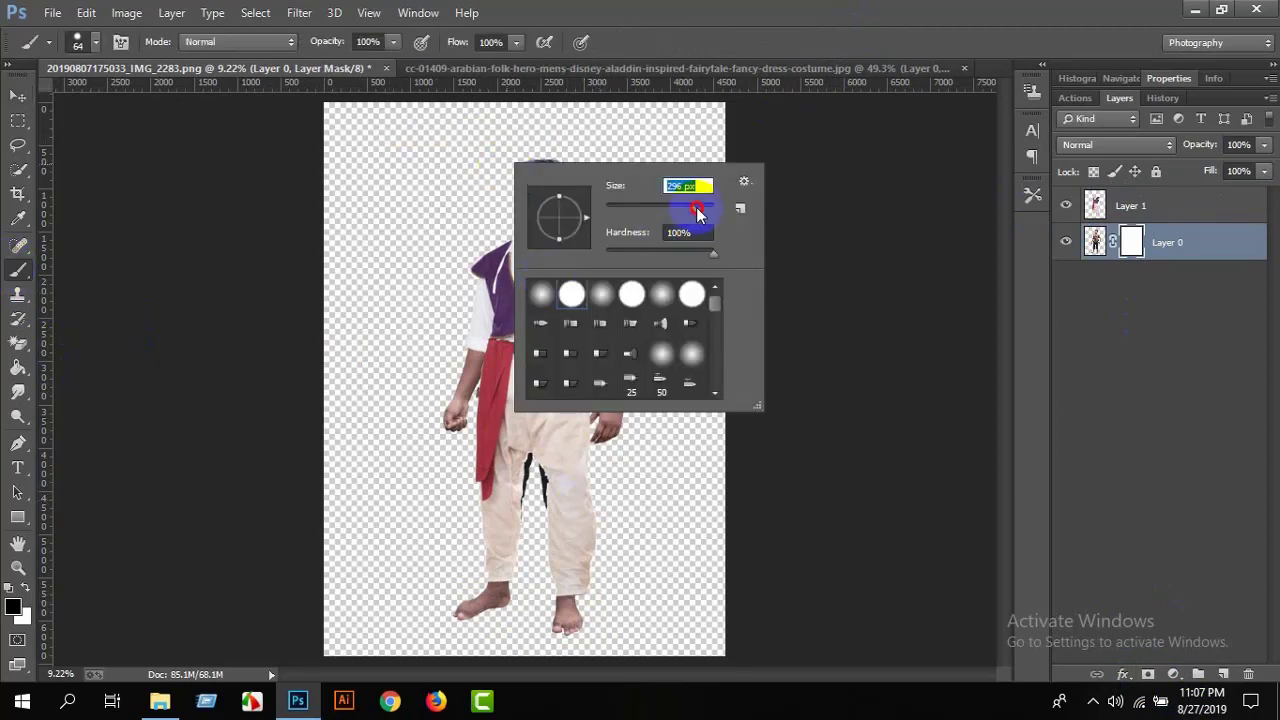
pyautogui.moveTo(697, 213); pyautogui.dragTo(703, 213)
pyautogui.click(534, 540)
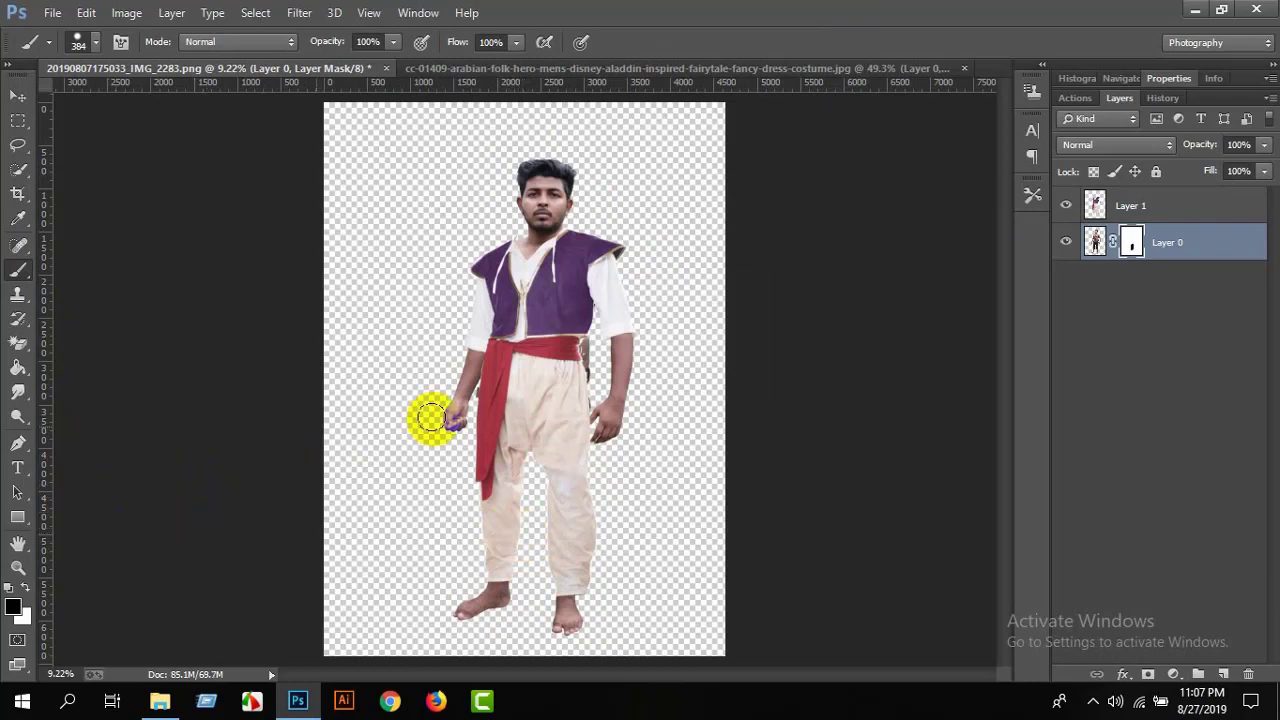
pyautogui.click(488, 400)
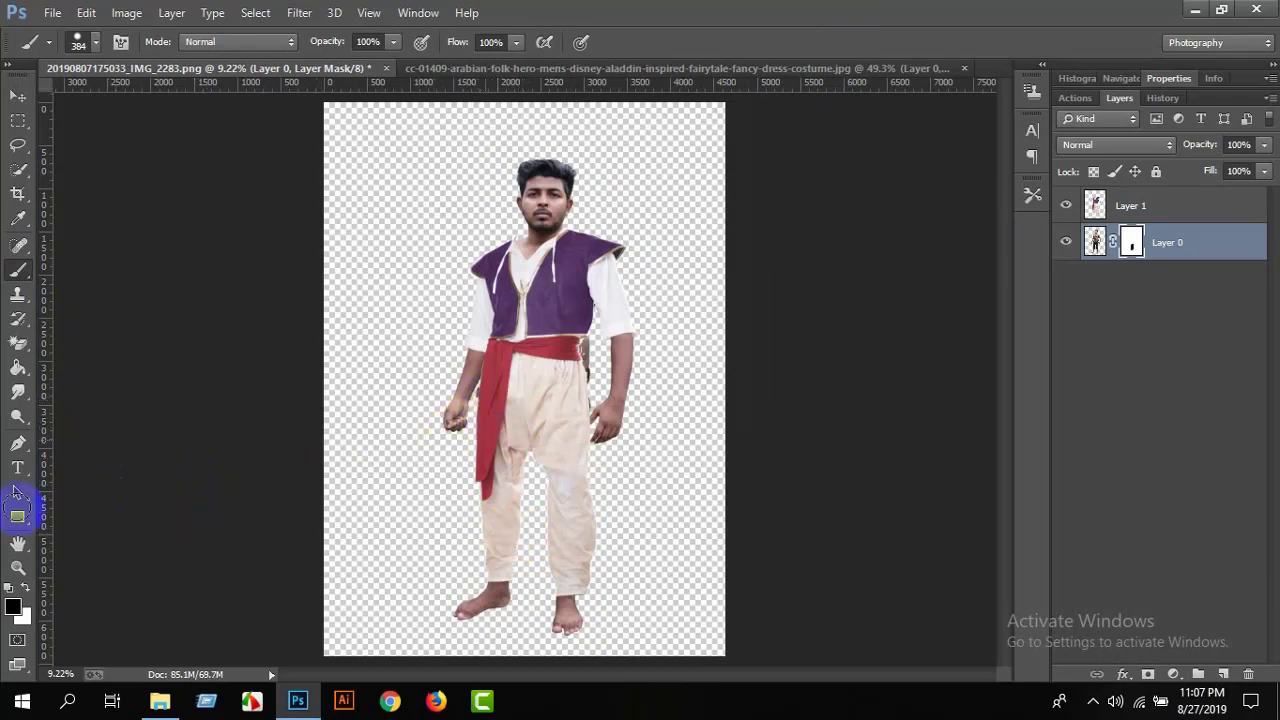
pyautogui.click(17, 568)
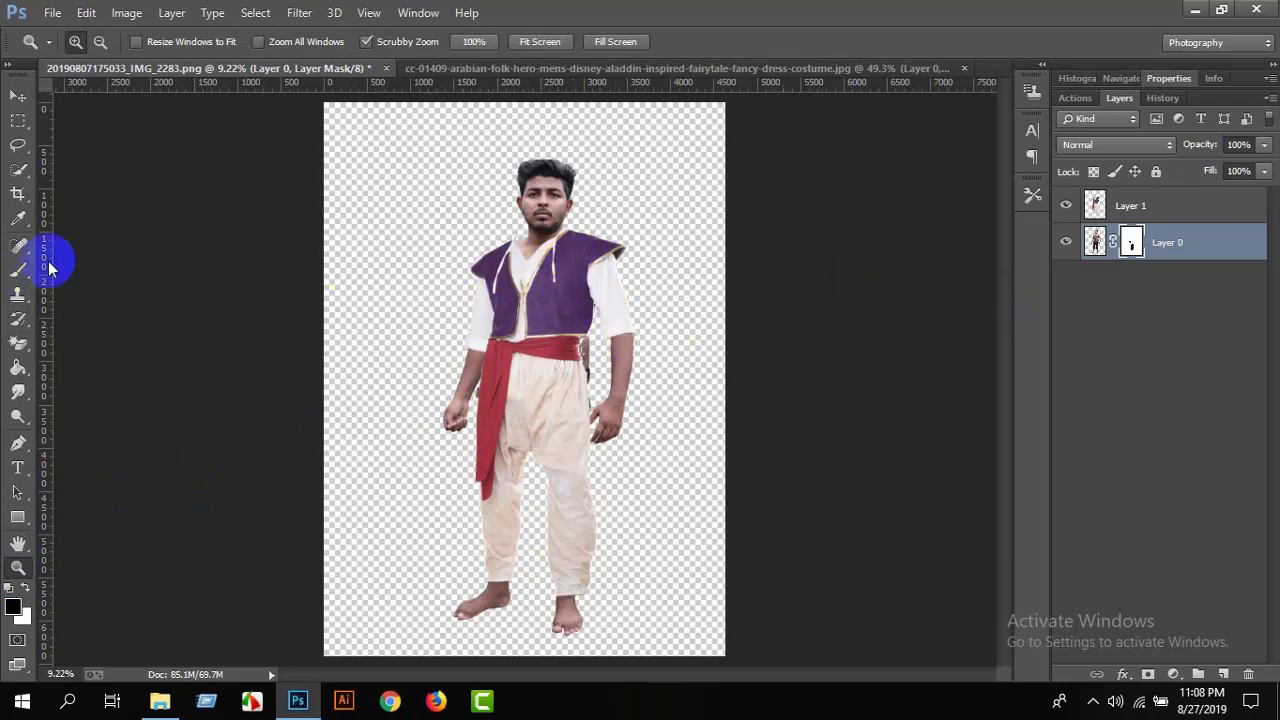
pyautogui.click(17, 269)
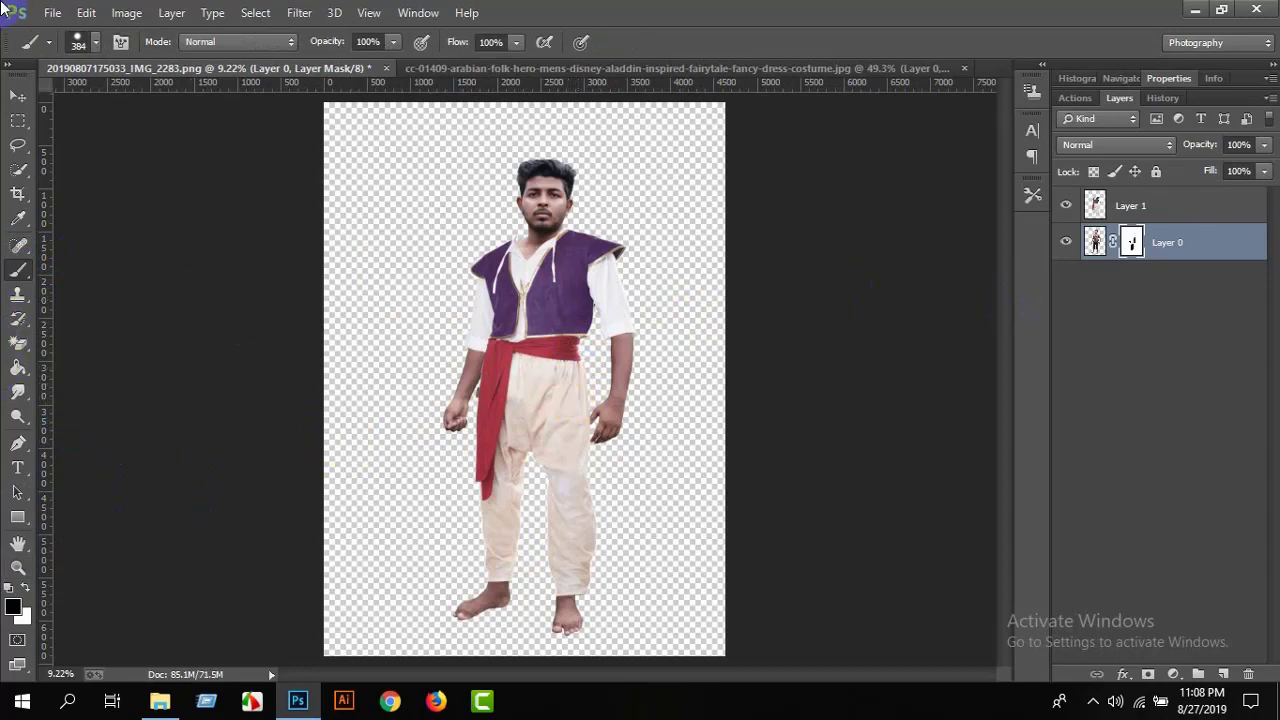
pyautogui.click(18, 95)
# Warp Layer 1's collar around both sides of the neck, then add a mask to Layer 1.
pyautogui.moveTo(1131, 242); pyautogui.dragTo(1130, 214)
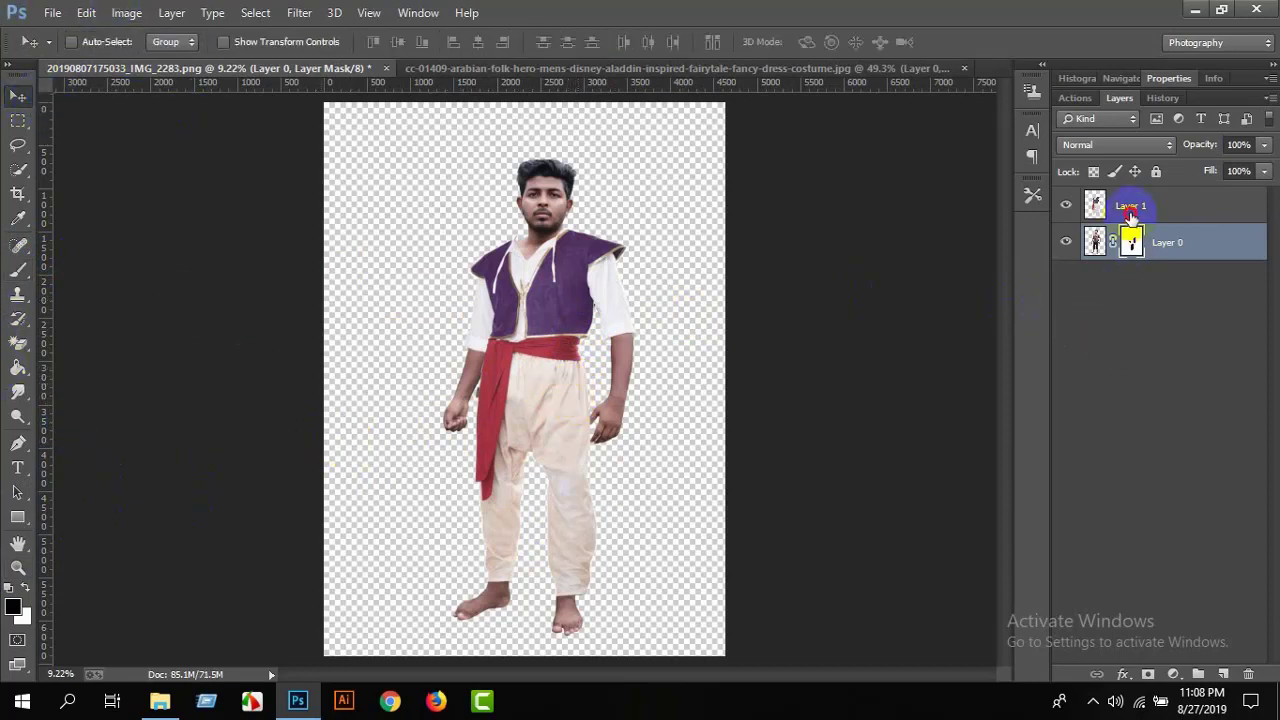
pyautogui.click(1130, 210)
pyautogui.click(90, 13)
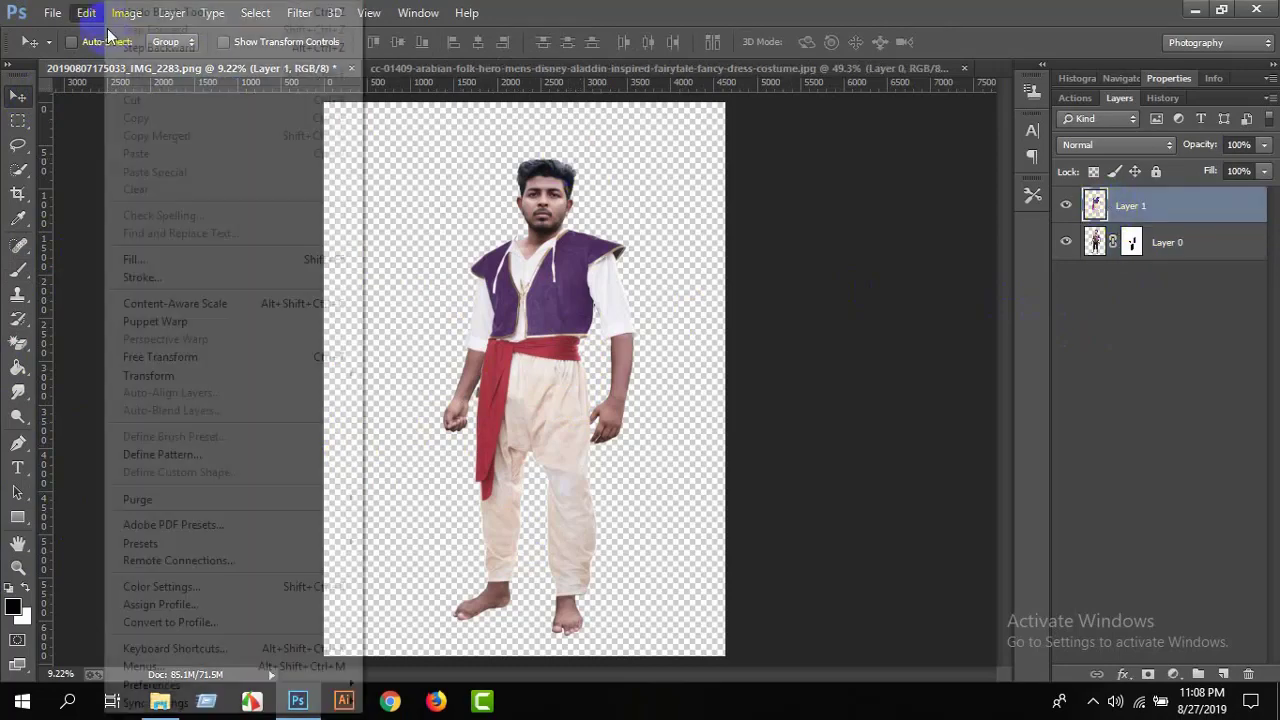
pyautogui.click(270, 357)
pyautogui.rightClick(587, 329)
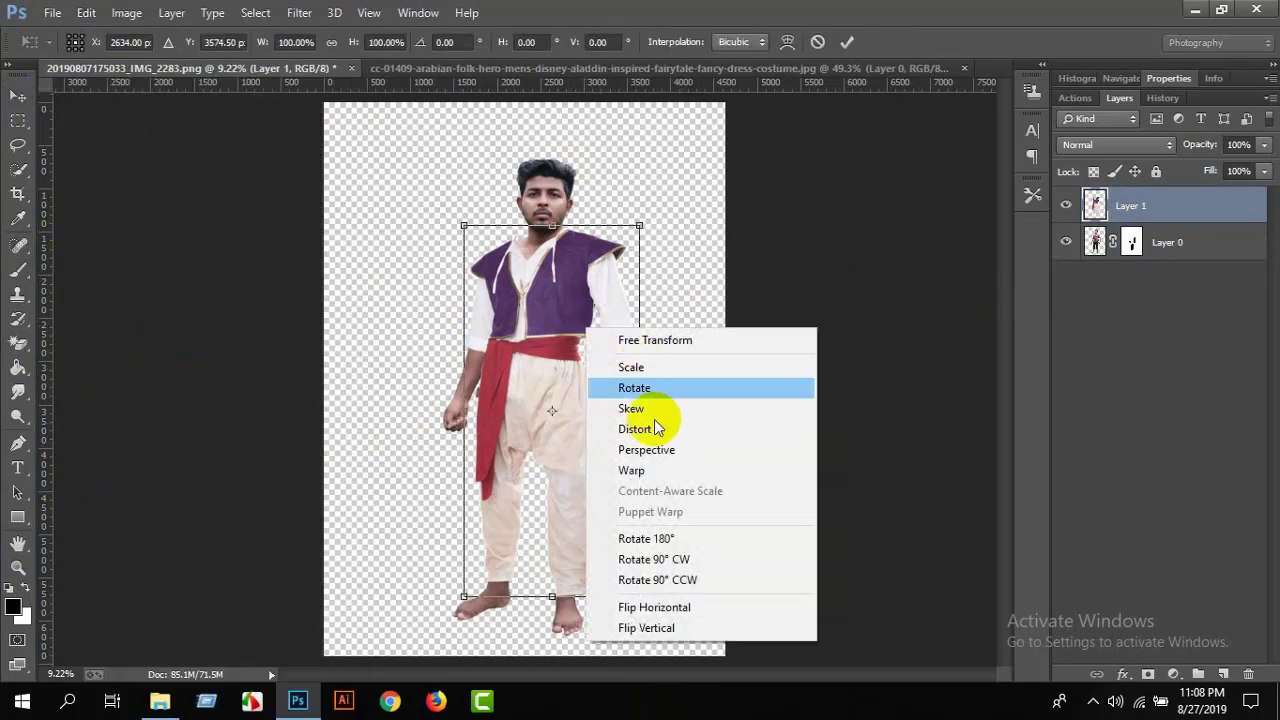
pyautogui.click(657, 470)
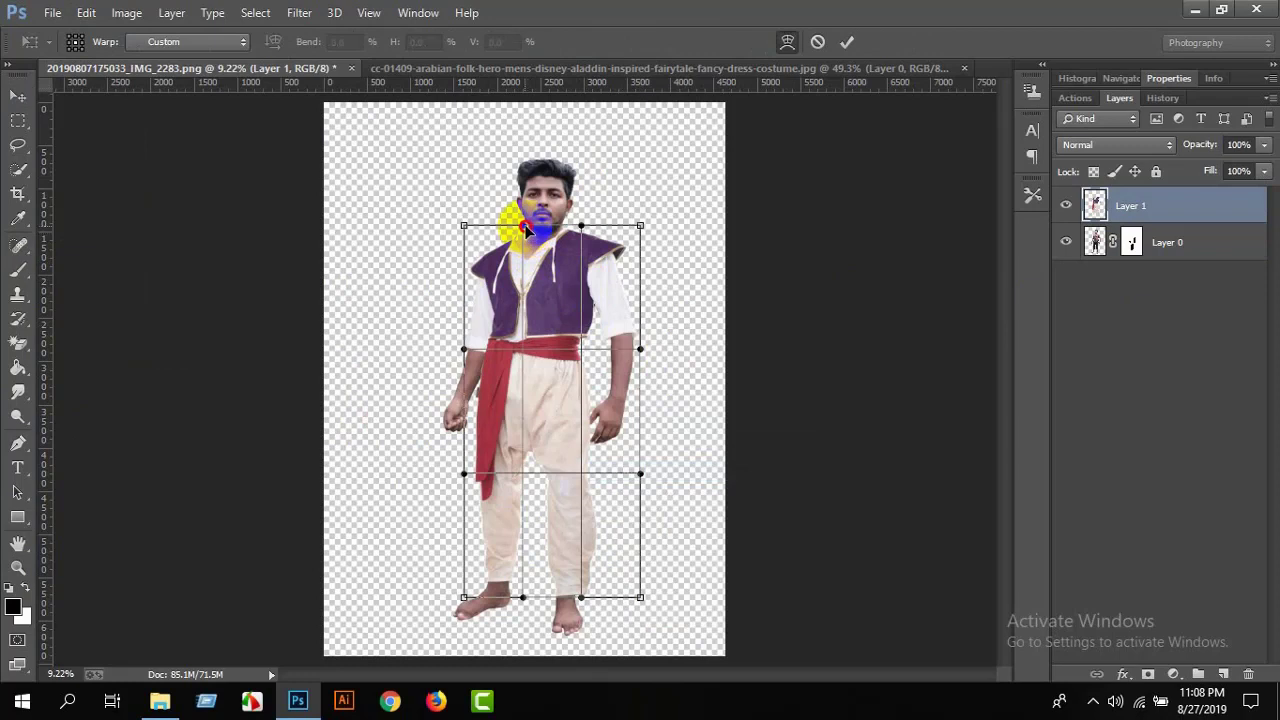
pyautogui.moveTo(526, 228); pyautogui.dragTo(537, 233)
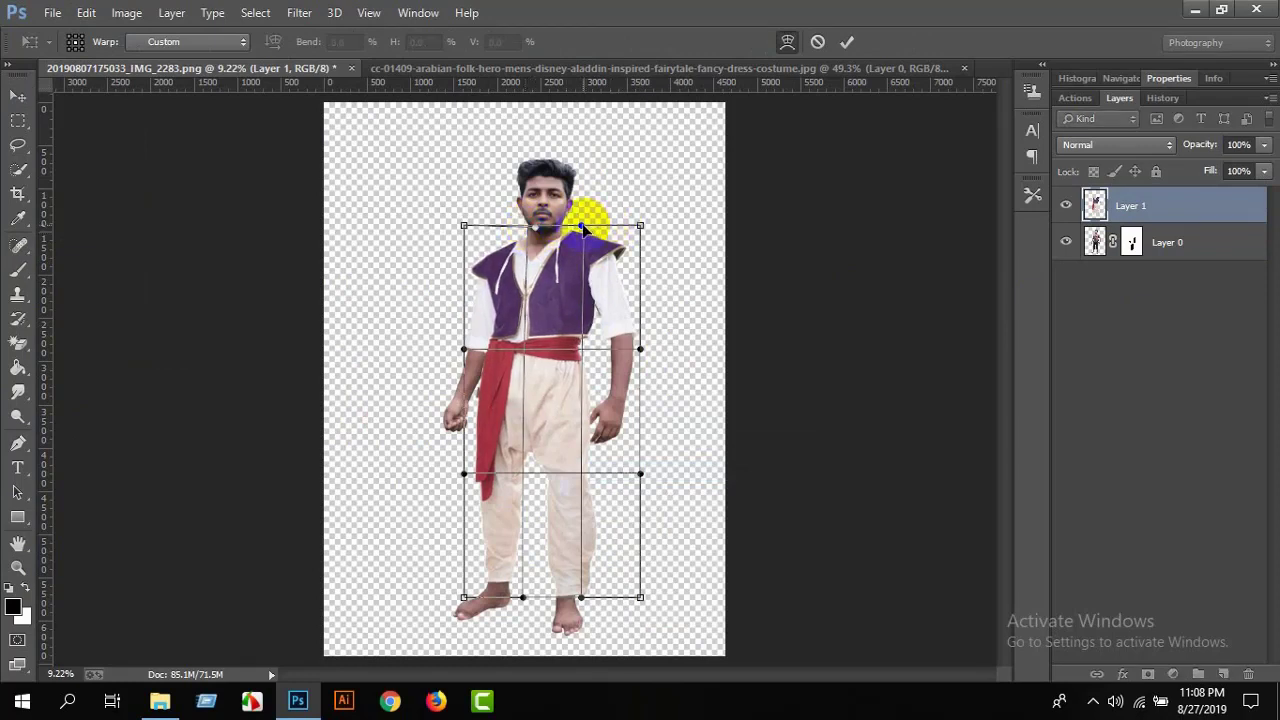
pyautogui.moveTo(579, 230); pyautogui.dragTo(575, 232)
pyautogui.click(1148, 673)
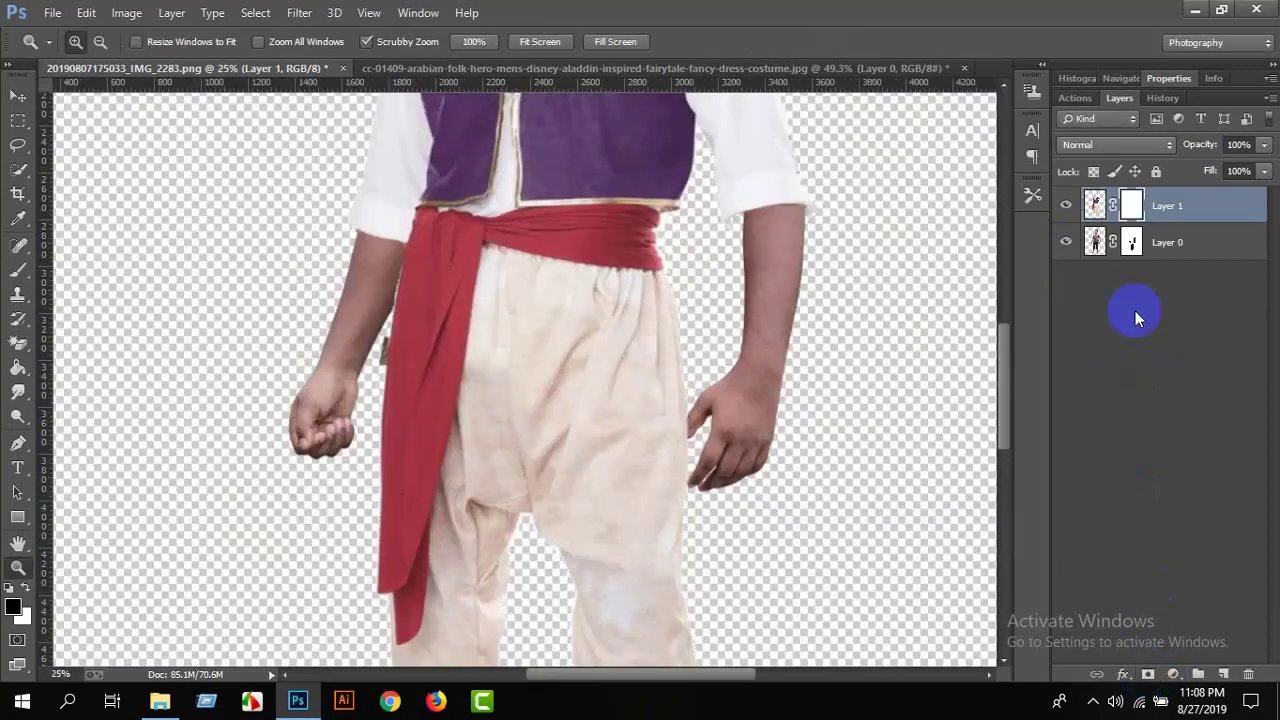
# Load the man's outline as a selection, set Layer 1 to 65% opacity, and zoom to the right hand.
pyautogui.click(1099, 249)
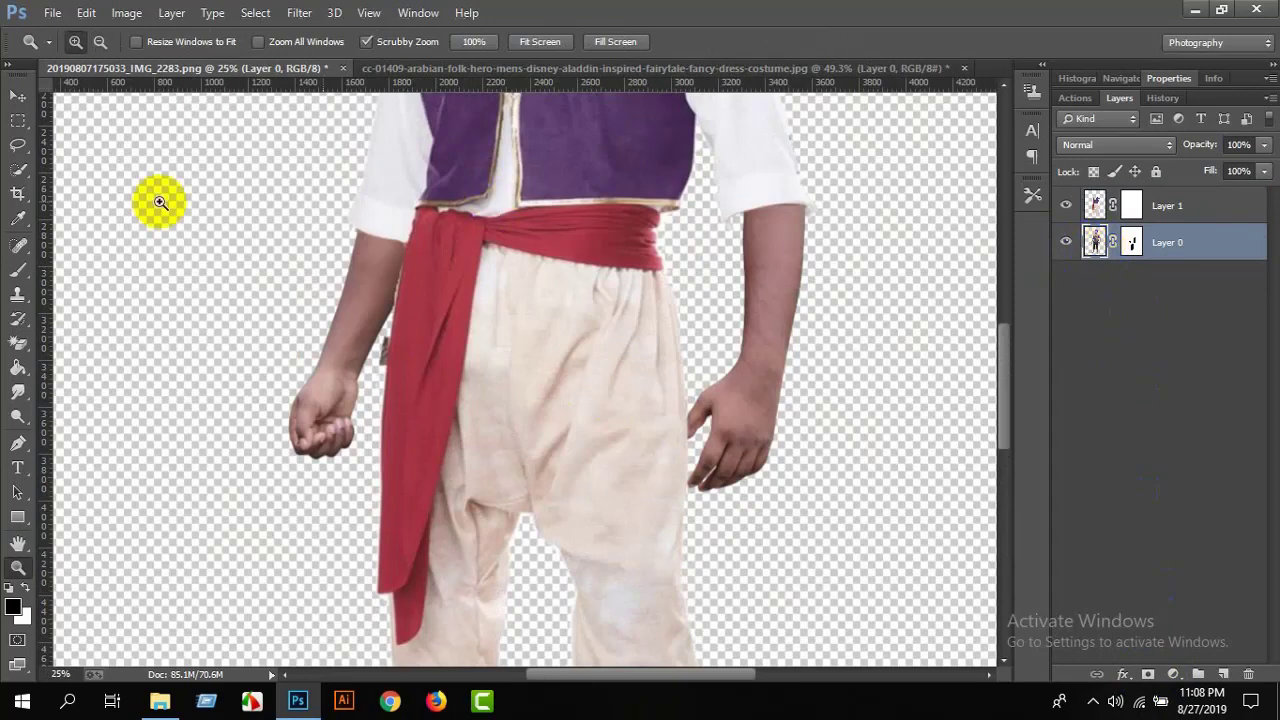
pyautogui.keyDown('ctrl'); pyautogui.click(1095, 249); pyautogui.keyUp('ctrl')
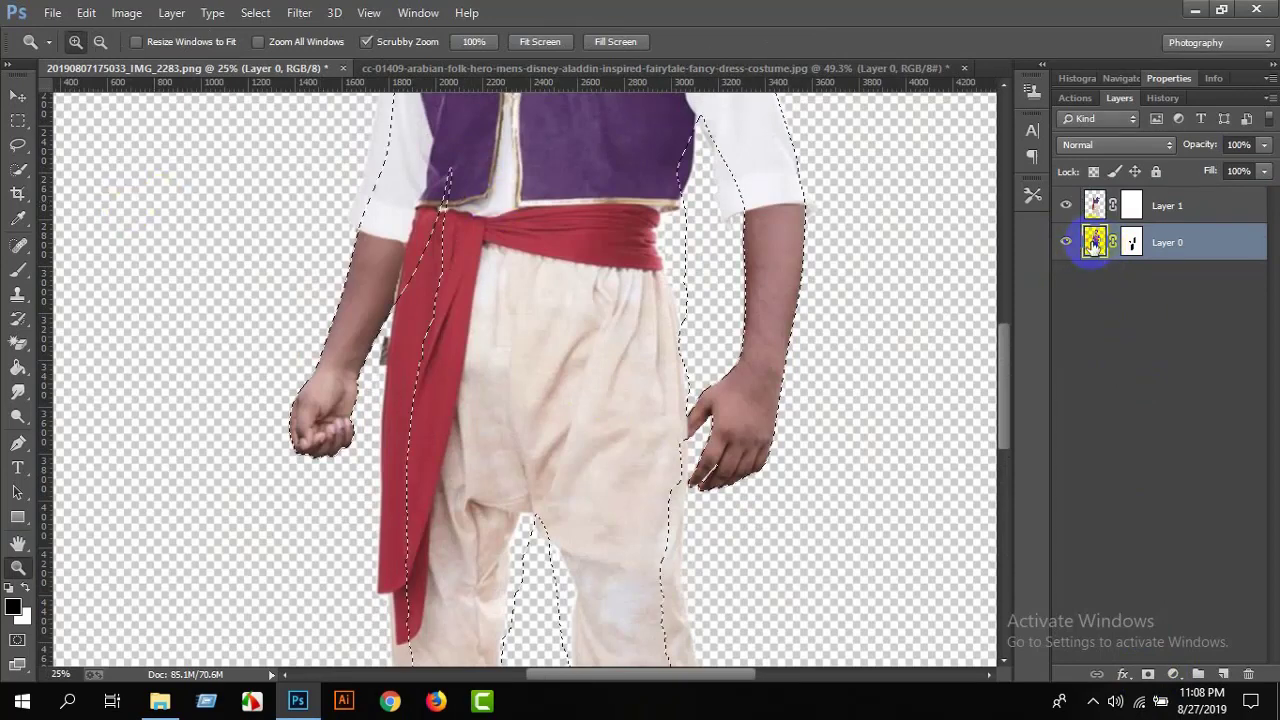
pyautogui.moveTo(1203, 148)
pyautogui.mouseDown()
pyautogui.moveTo(1176, 147)
pyautogui.moveTo(1235, 148)
pyautogui.moveTo(1166, 146)
pyautogui.mouseUp()
pyautogui.click(1131, 205)
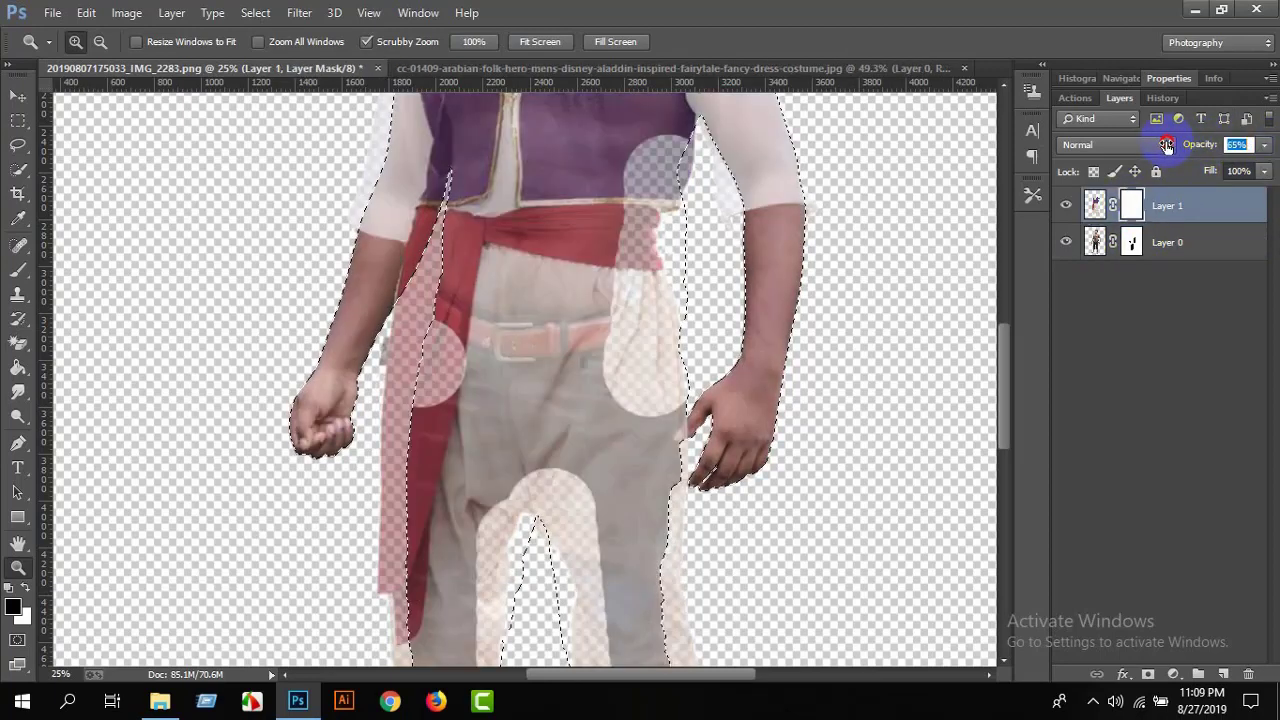
pyautogui.moveTo(714, 491); pyautogui.dragTo(800, 551)
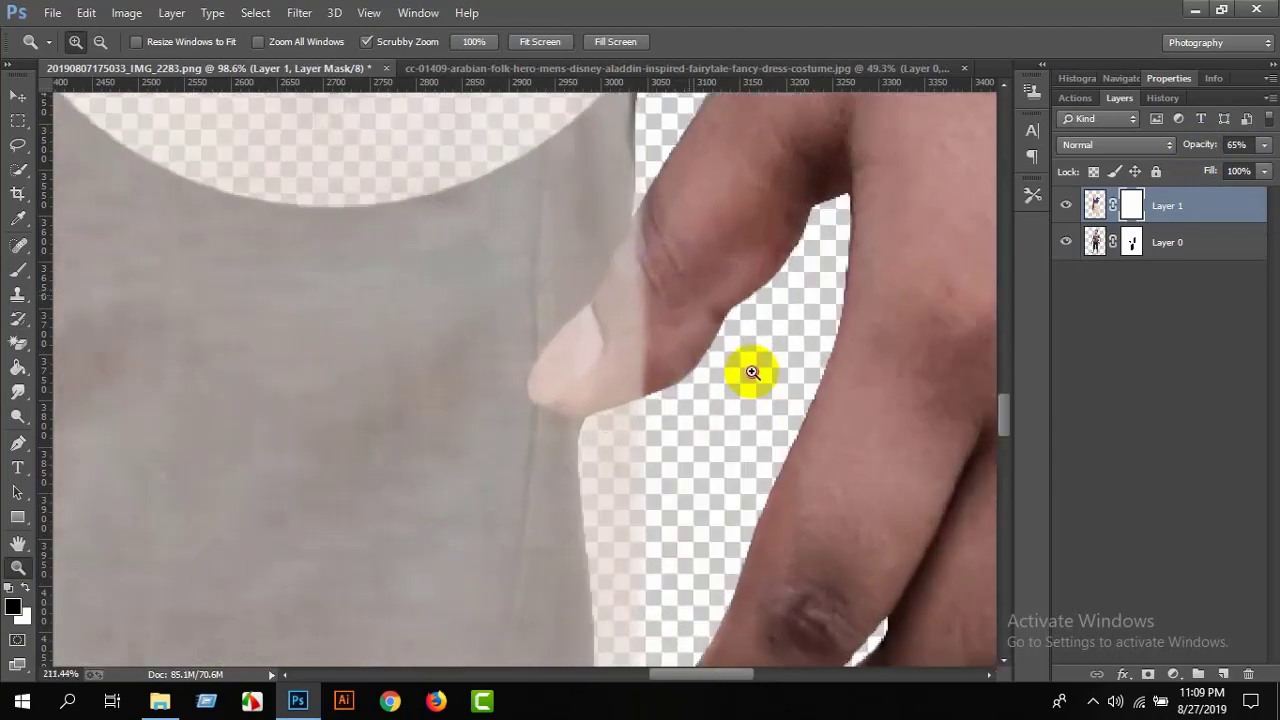
# Zoom in on the thumb and set the brush to 13 px with 0% hardness.
pyautogui.moveTo(688, 293); pyautogui.dragTo(757, 377)
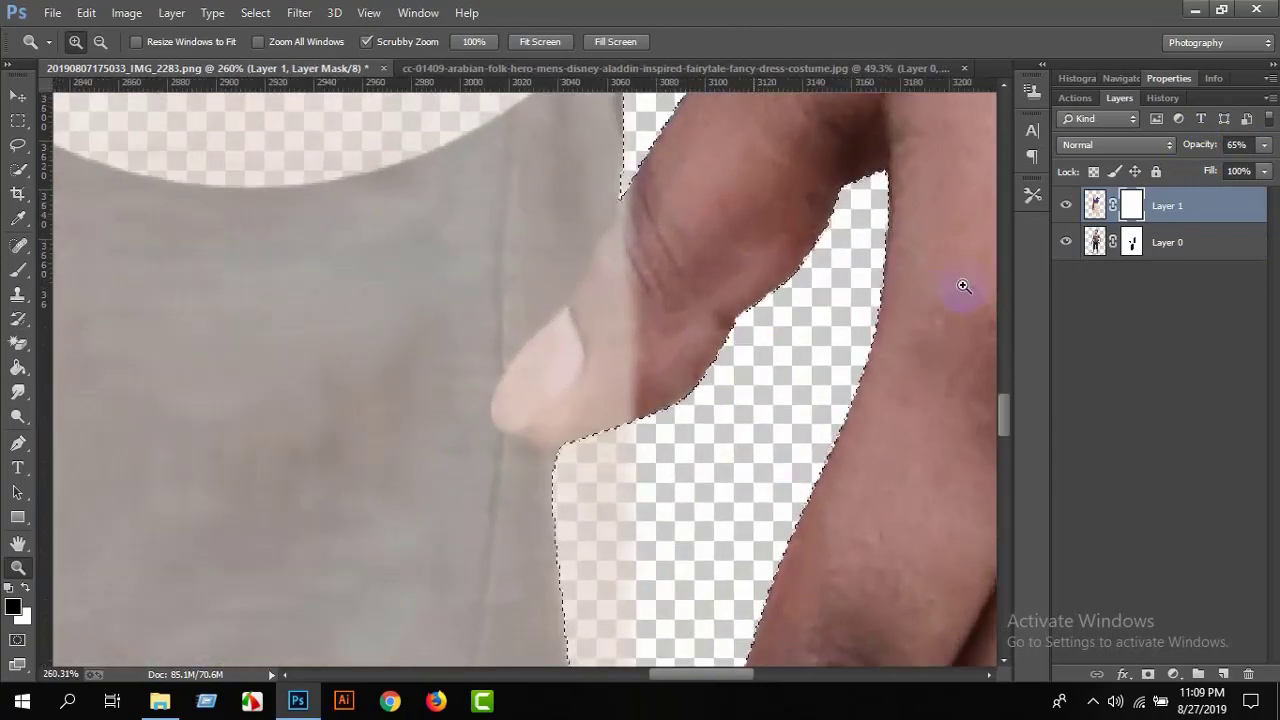
pyautogui.click(18, 270)
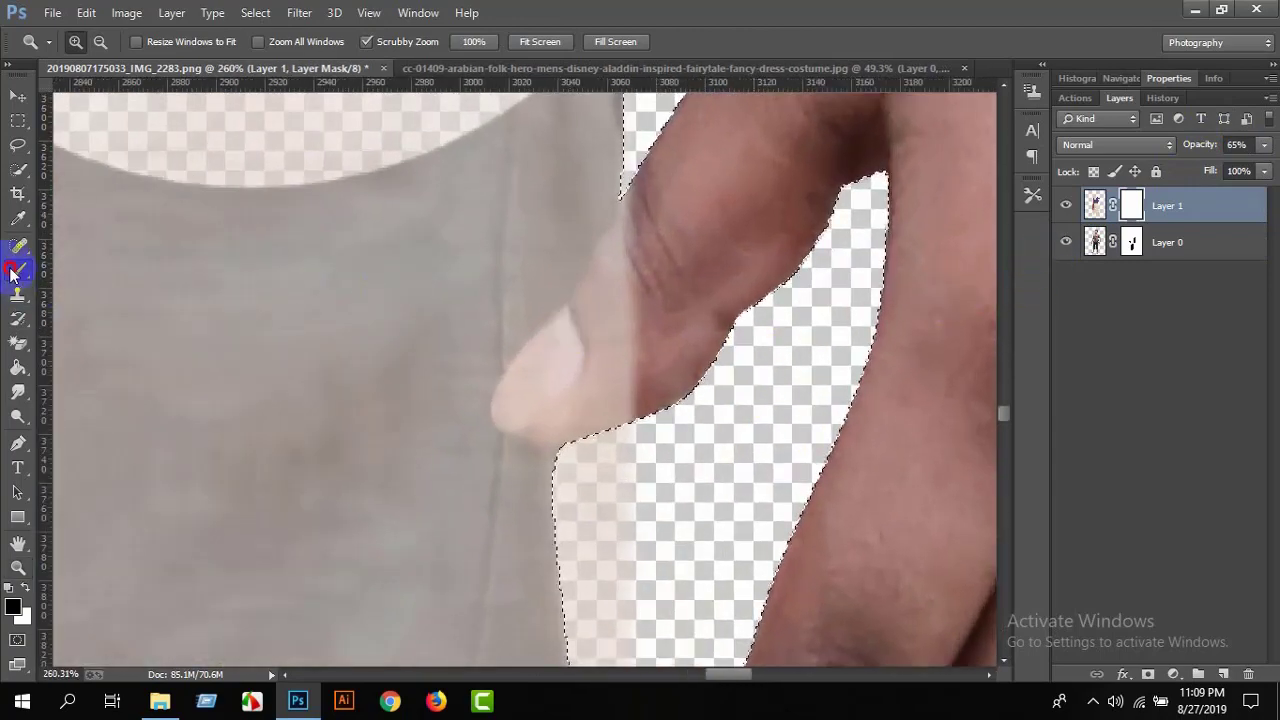
pyautogui.rightClick(704, 414)
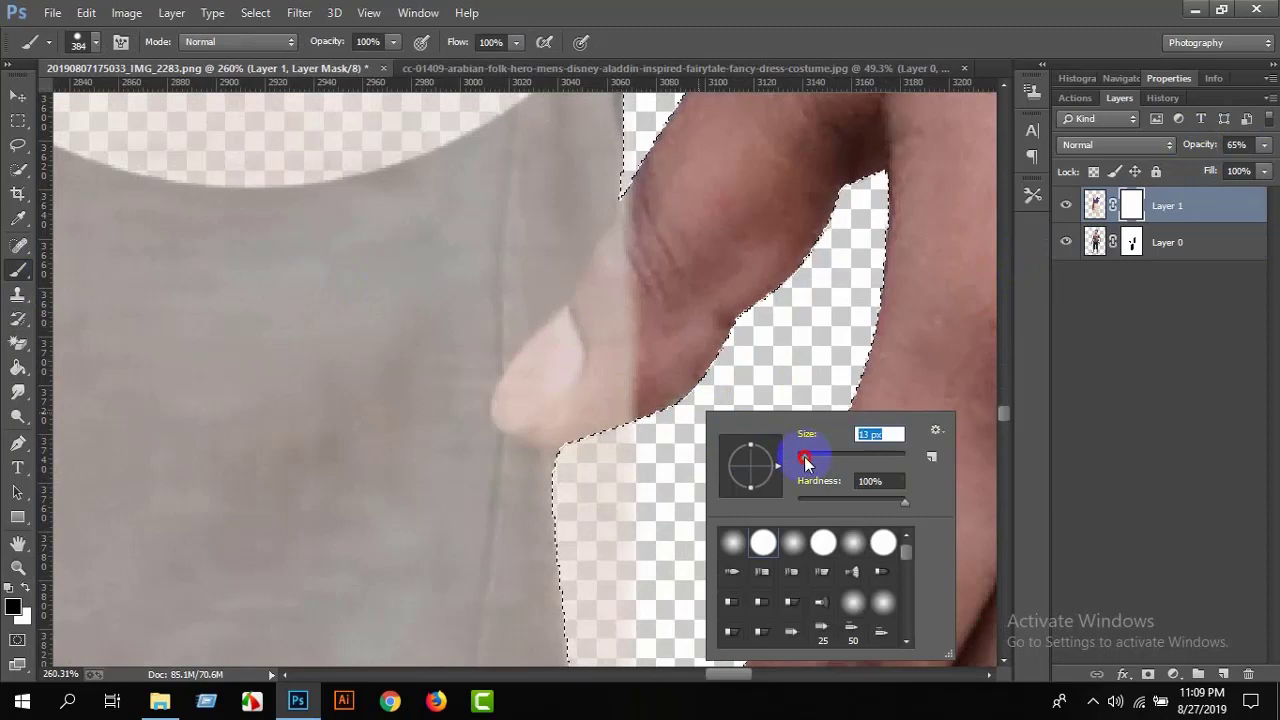
pyautogui.click(630, 210)
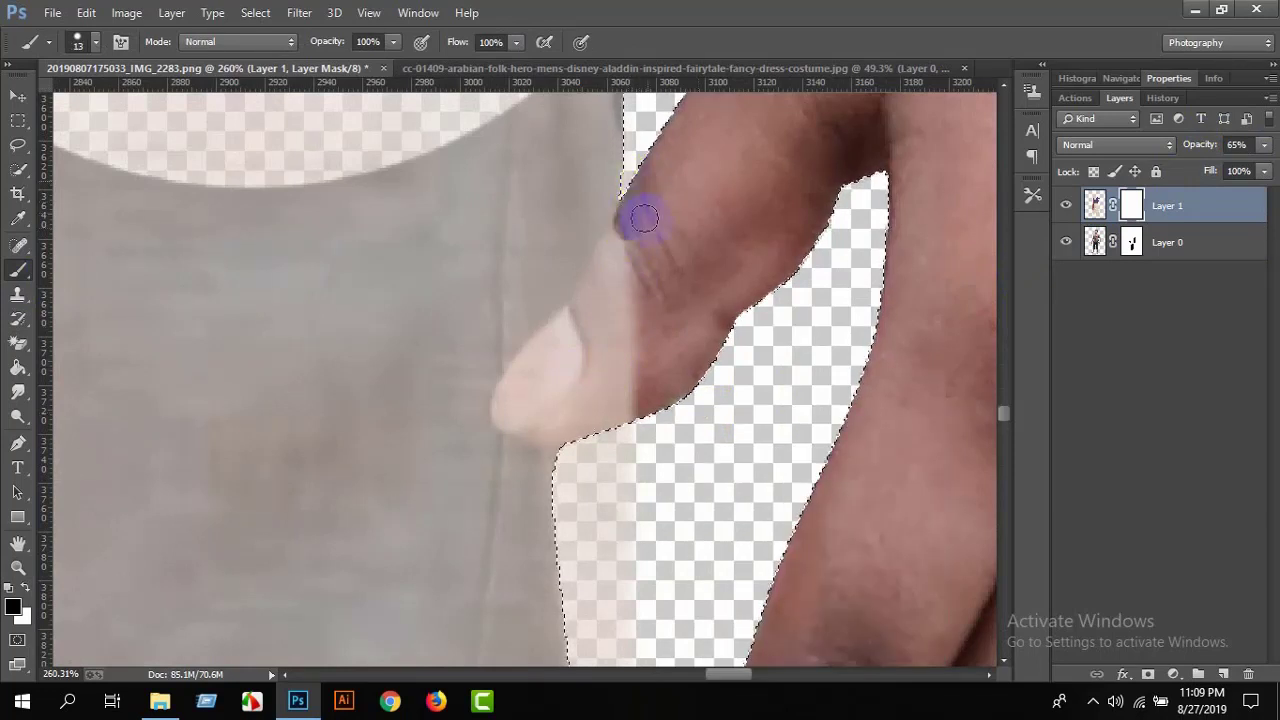
pyautogui.rightClick(644, 218)
pyautogui.click(680, 354)
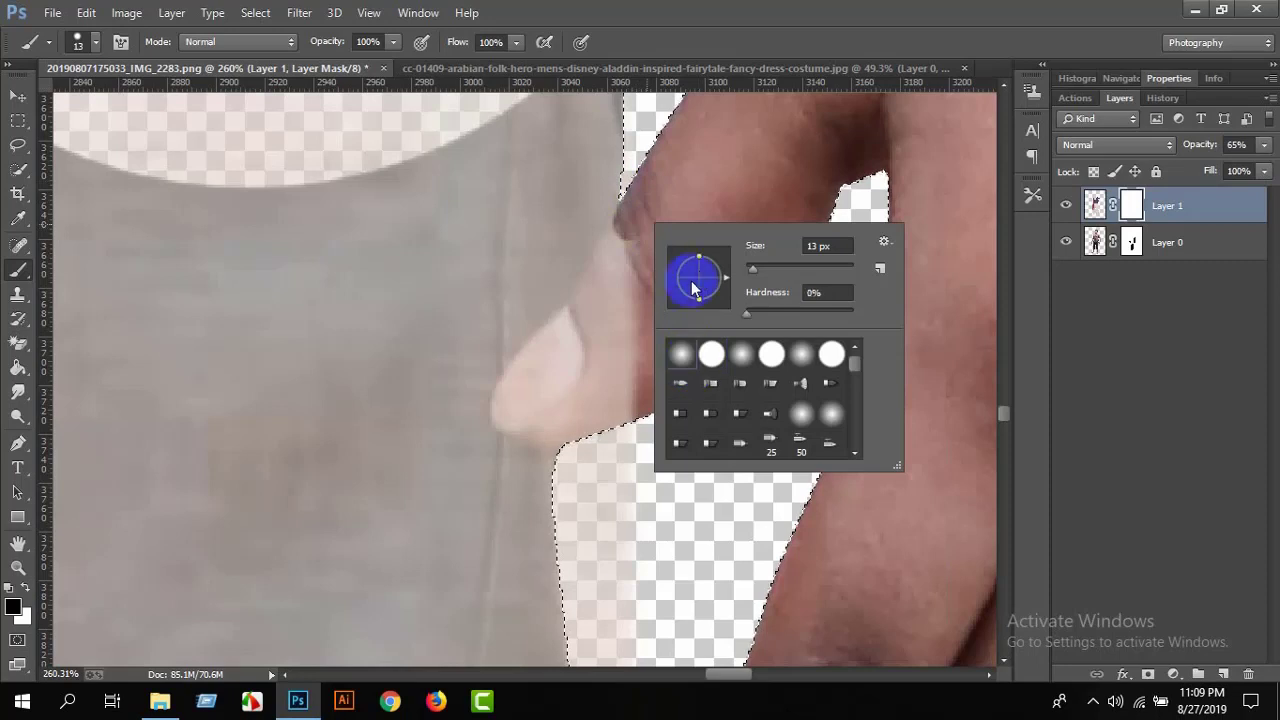
pyautogui.click(620, 255)
# Paint the costume mask along the thumb's edge and restore Layer 1 to 100% opacity.
pyautogui.moveTo(598, 293)
pyautogui.mouseDown()
pyautogui.moveTo(529, 374)
pyautogui.moveTo(517, 420)
pyautogui.moveTo(562, 440)
pyautogui.moveTo(729, 329)
pyautogui.moveTo(609, 423)
pyautogui.moveTo(643, 314)
pyautogui.moveTo(610, 321)
pyautogui.mouseUp()
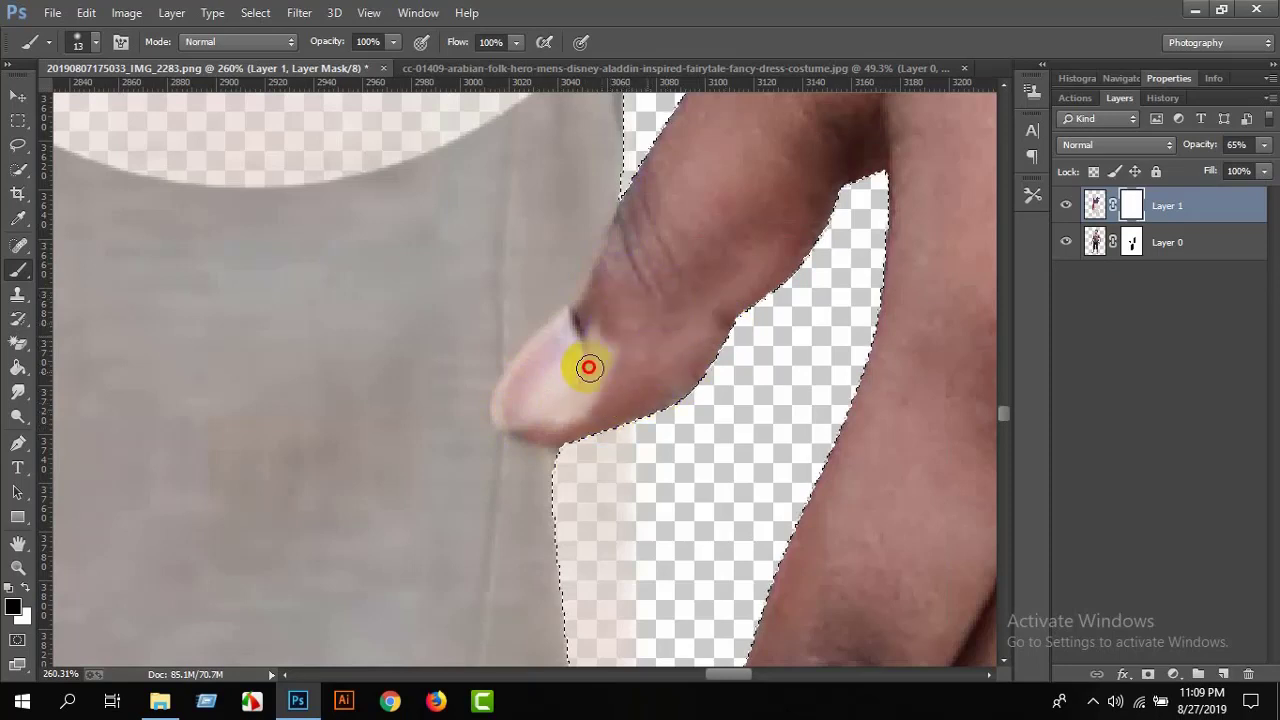
pyautogui.moveTo(588, 368)
pyautogui.mouseDown()
pyautogui.moveTo(571, 334)
pyautogui.moveTo(543, 380)
pyautogui.moveTo(586, 374)
pyautogui.moveTo(583, 410)
pyautogui.mouseUp()
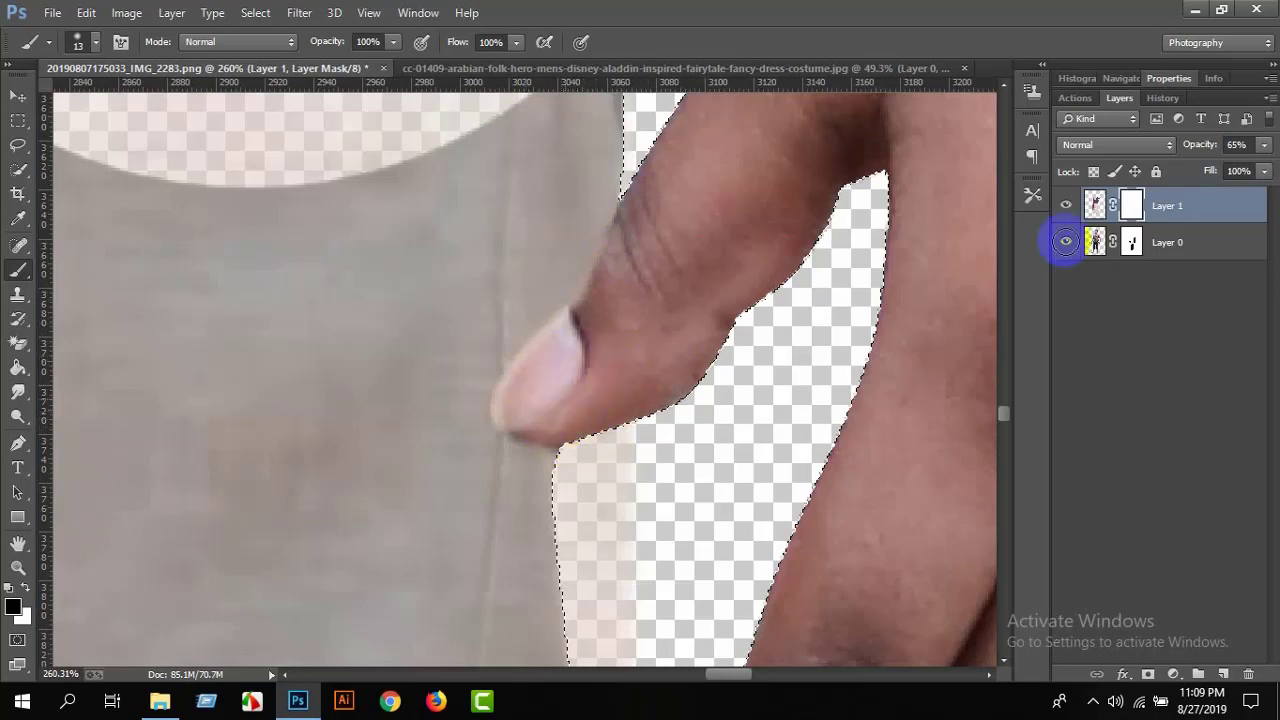
pyautogui.click(1263, 145)
pyautogui.moveTo(1268, 166); pyautogui.dragTo(1270, 166)
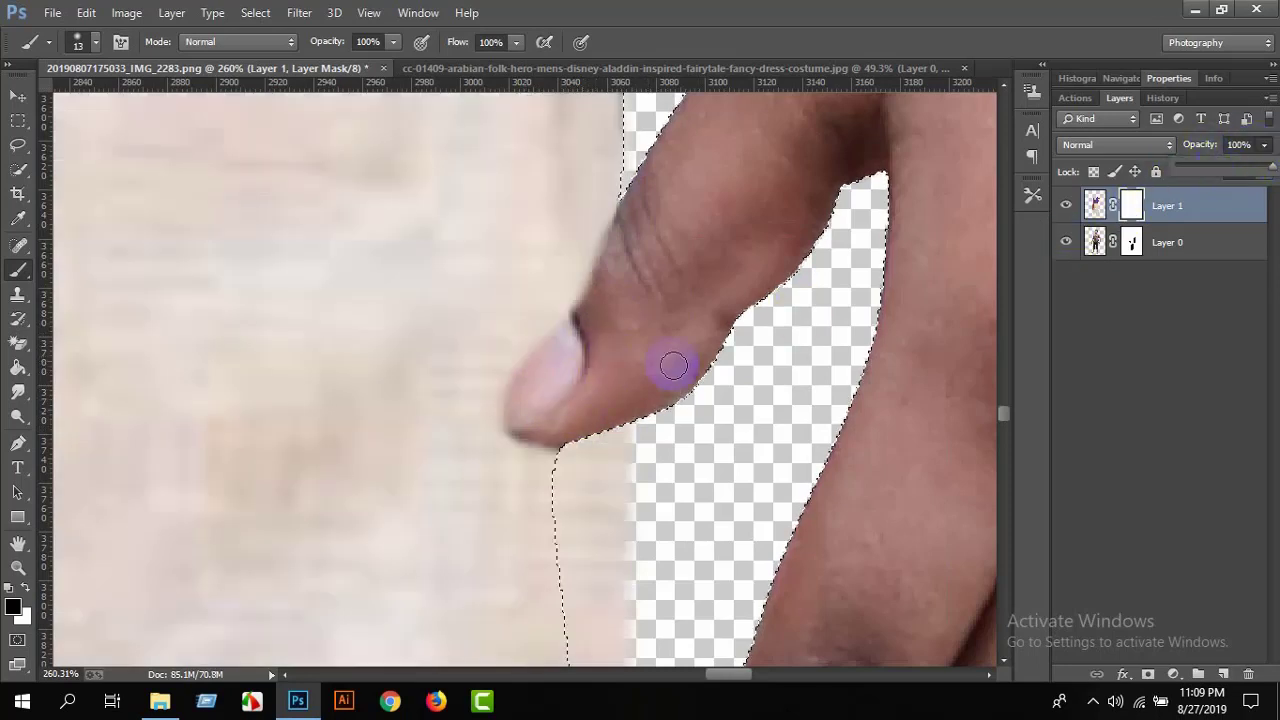
pyautogui.moveTo(539, 377); pyautogui.dragTo(596, 281)
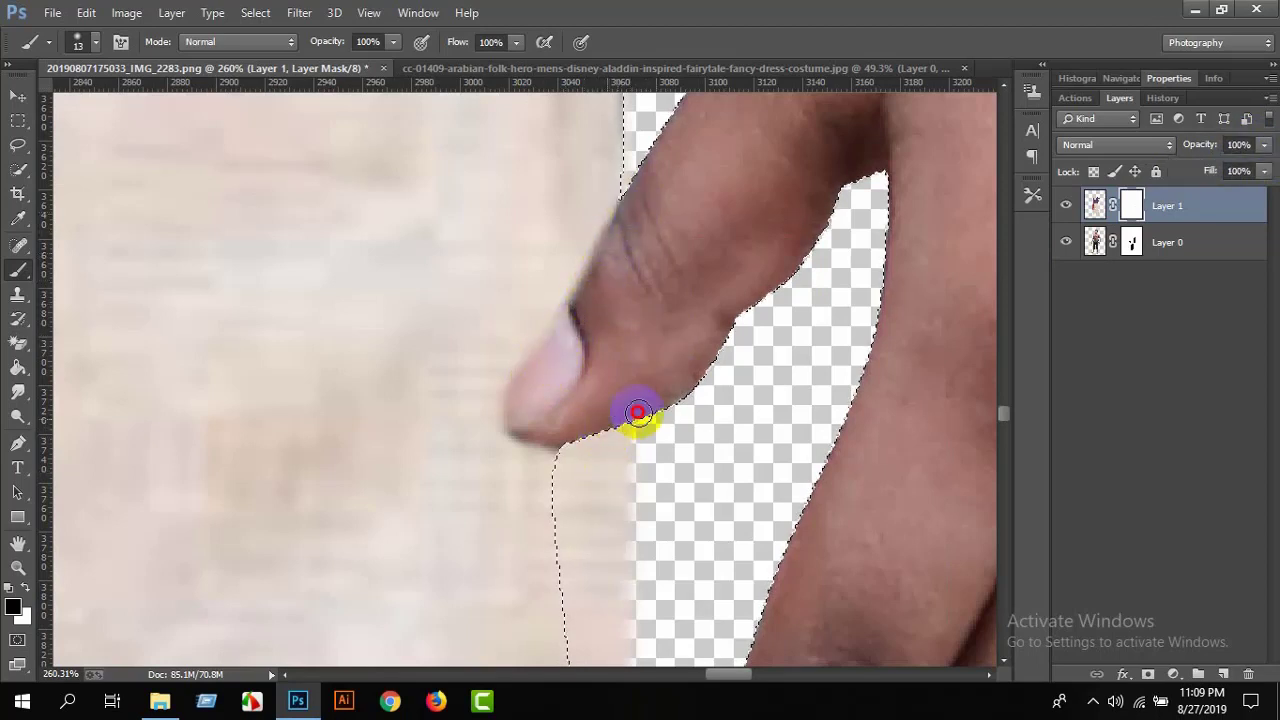
pyautogui.moveTo(637, 412)
pyautogui.mouseDown()
pyautogui.moveTo(728, 320)
pyautogui.moveTo(624, 418)
pyautogui.mouseUp()
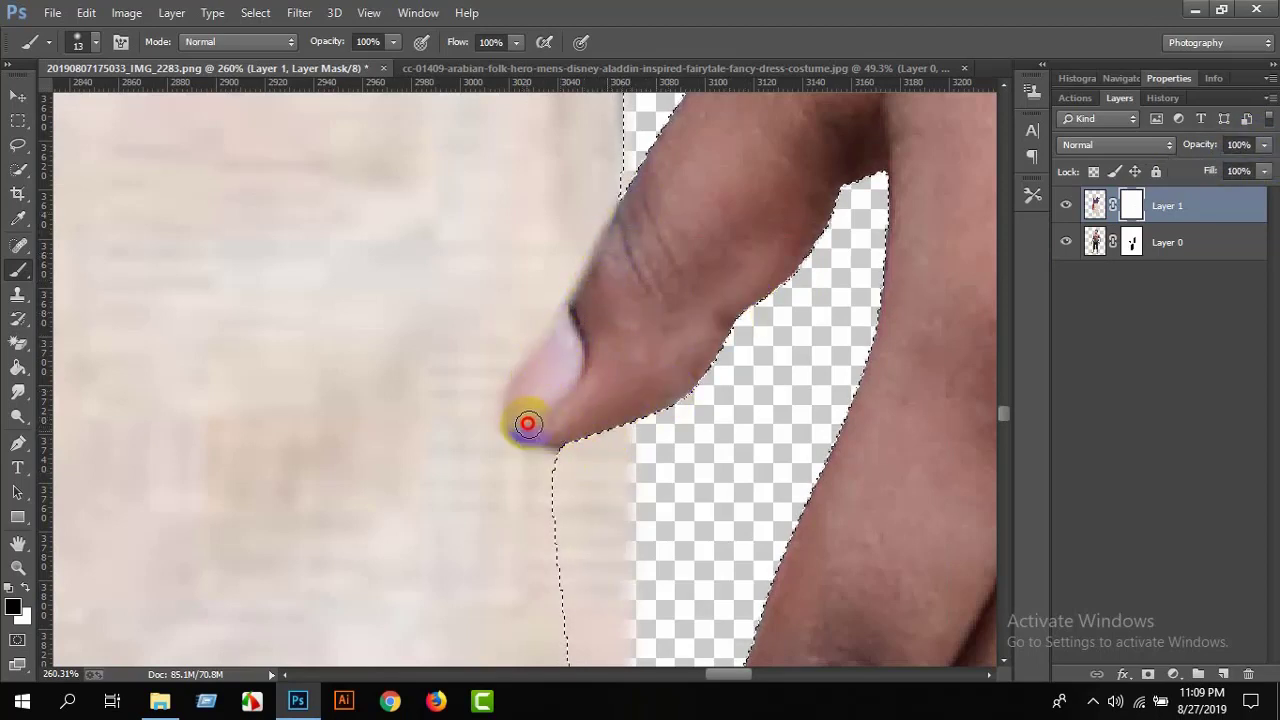
# Deselect the hand and zoom back out from the thumb.
pyautogui.rightClick(136, 180)
pyautogui.click(150, 185)
pyautogui.click(12, 568)
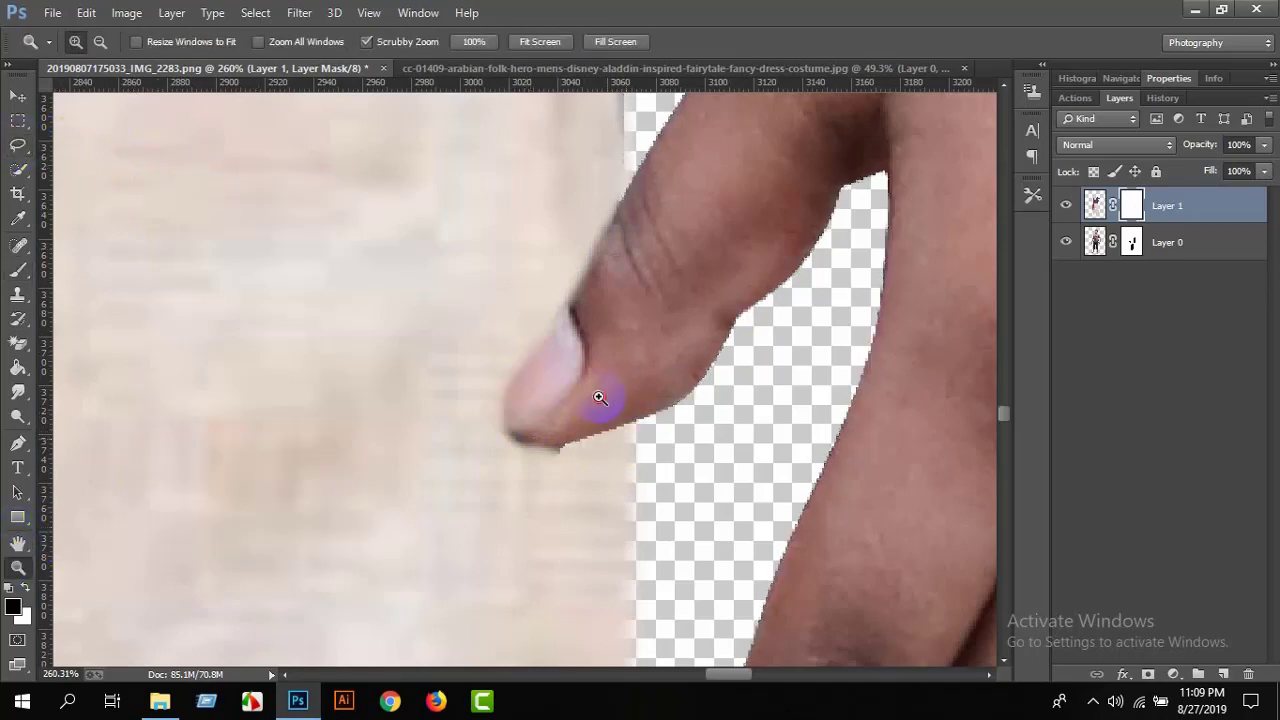
pyautogui.moveTo(600, 400); pyautogui.dragTo(457, 251)
pyautogui.rightClick(537, 368)
# Zoom in on the forearm and red sash.
pyautogui.click(540, 364)
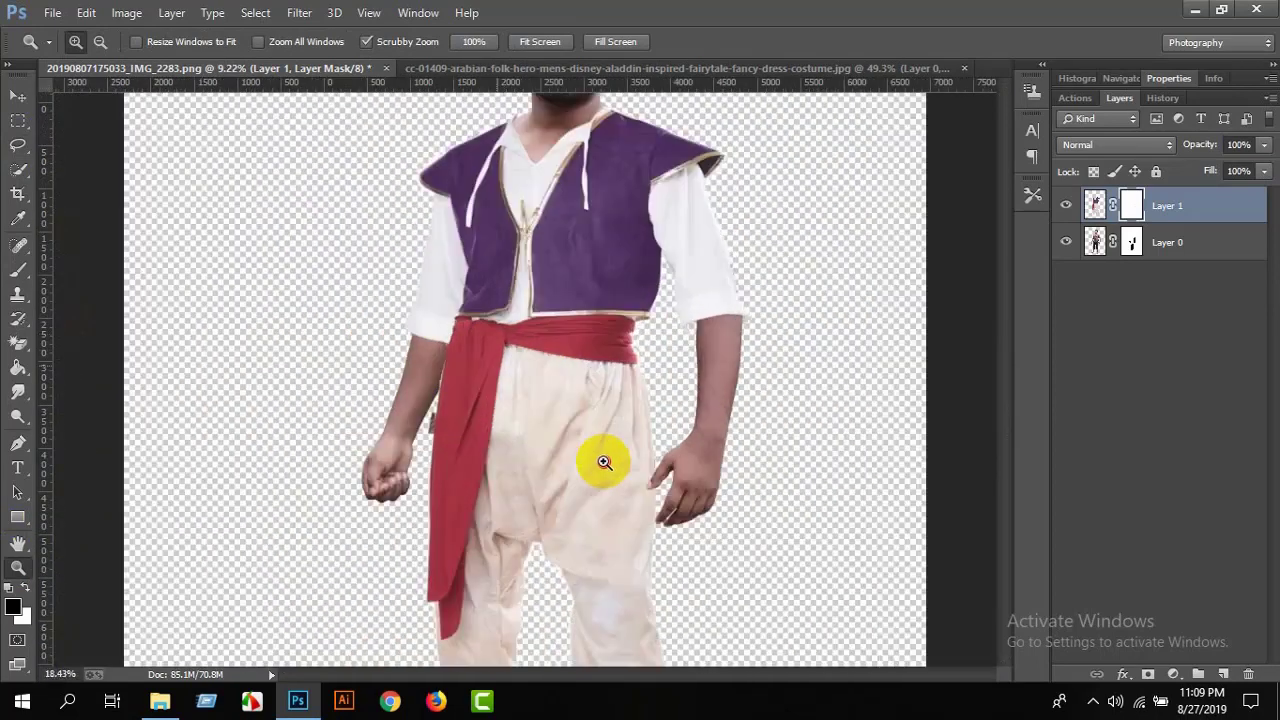
pyautogui.moveTo(503, 376); pyautogui.dragTo(623, 466)
pyautogui.moveTo(349, 329)
pyautogui.mouseDown()
pyautogui.moveTo(378, 346)
pyautogui.moveTo(819, 290)
pyautogui.mouseUp()
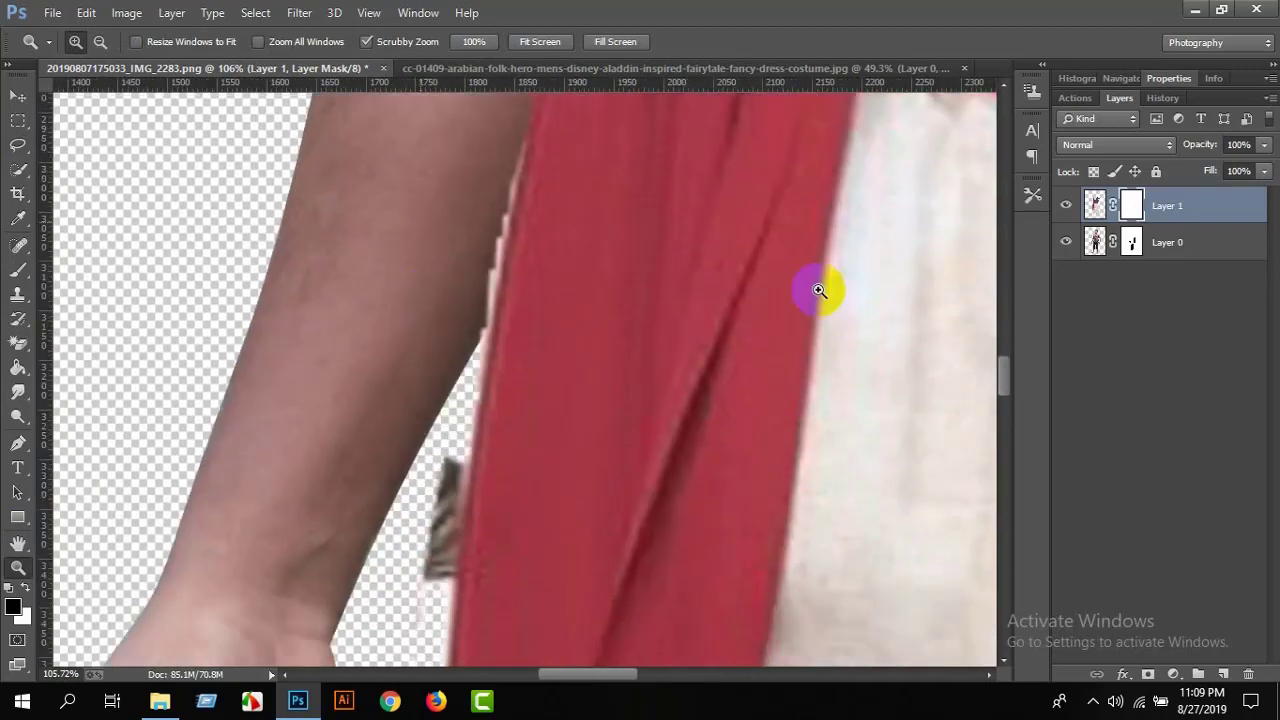
pyautogui.scroll(-2, 760, 449)
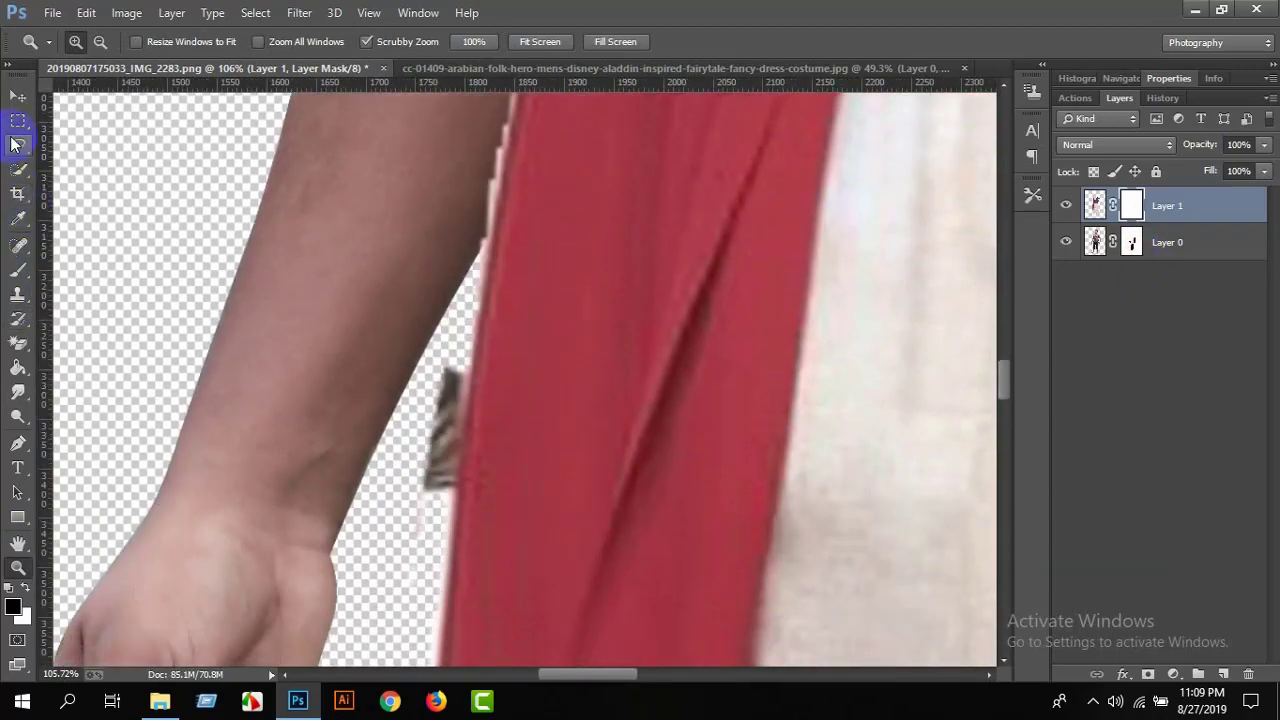
# Select the grey streak beside the sash with the Polygonal Lasso.
pyautogui.click(16, 144)
pyautogui.click(95, 163)
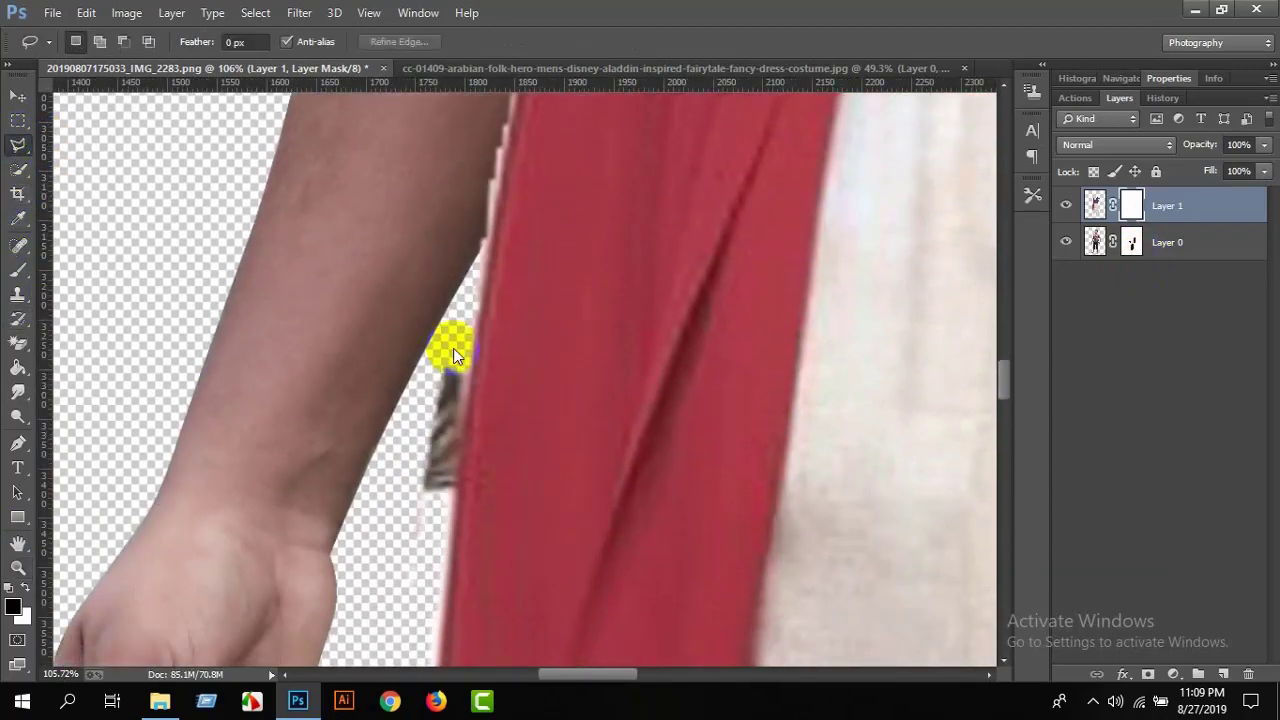
pyautogui.click(485, 248)
pyautogui.click(452, 540)
pyautogui.click(420, 606)
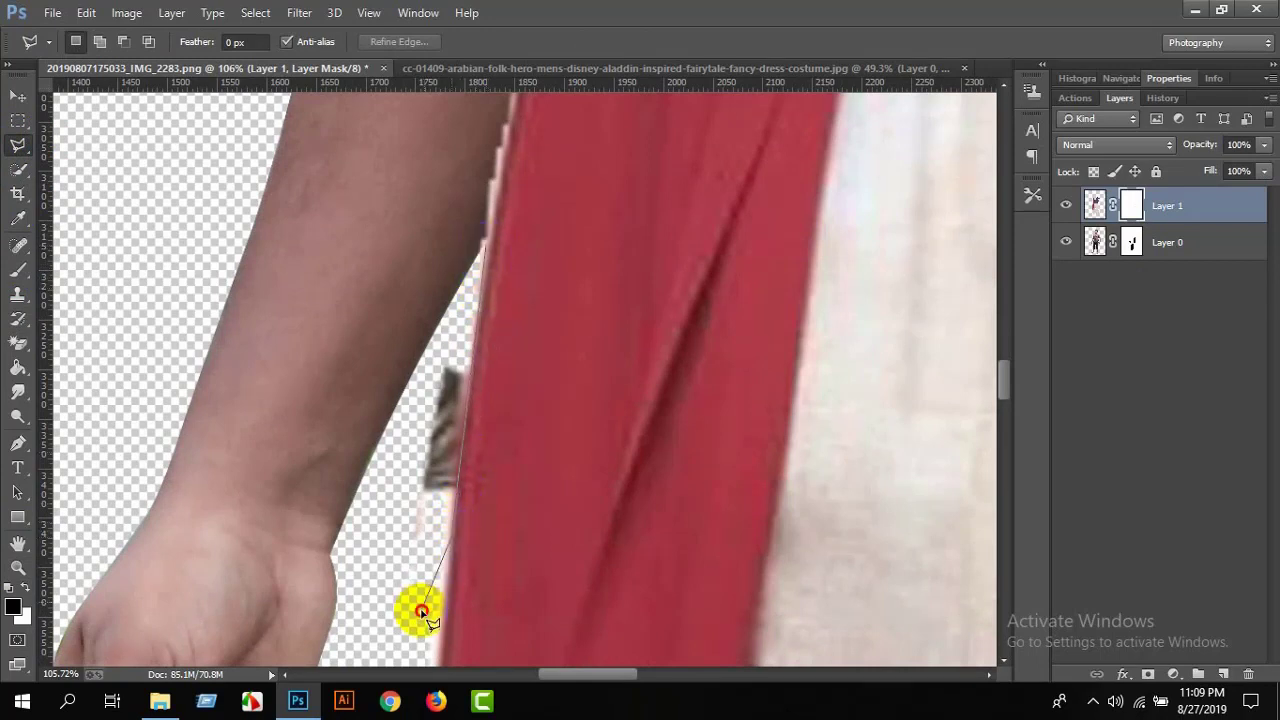
pyautogui.click(372, 510)
pyautogui.click(427, 374)
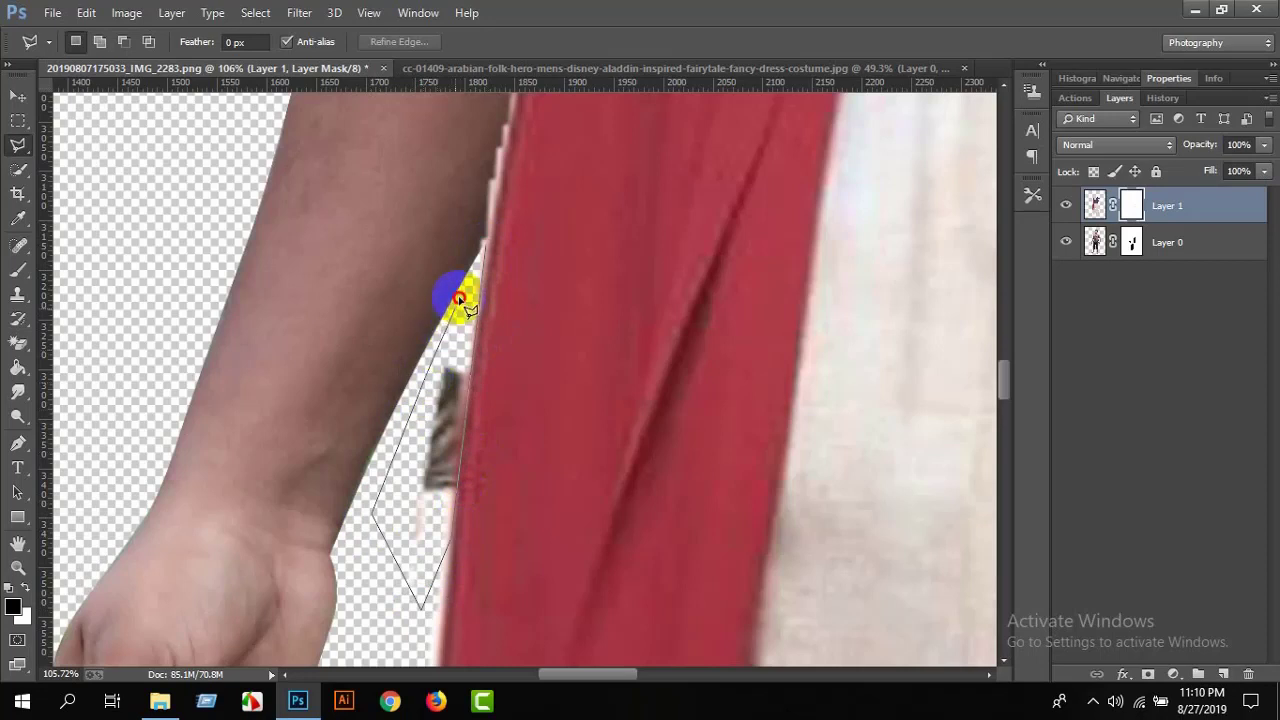
pyautogui.click(485, 250)
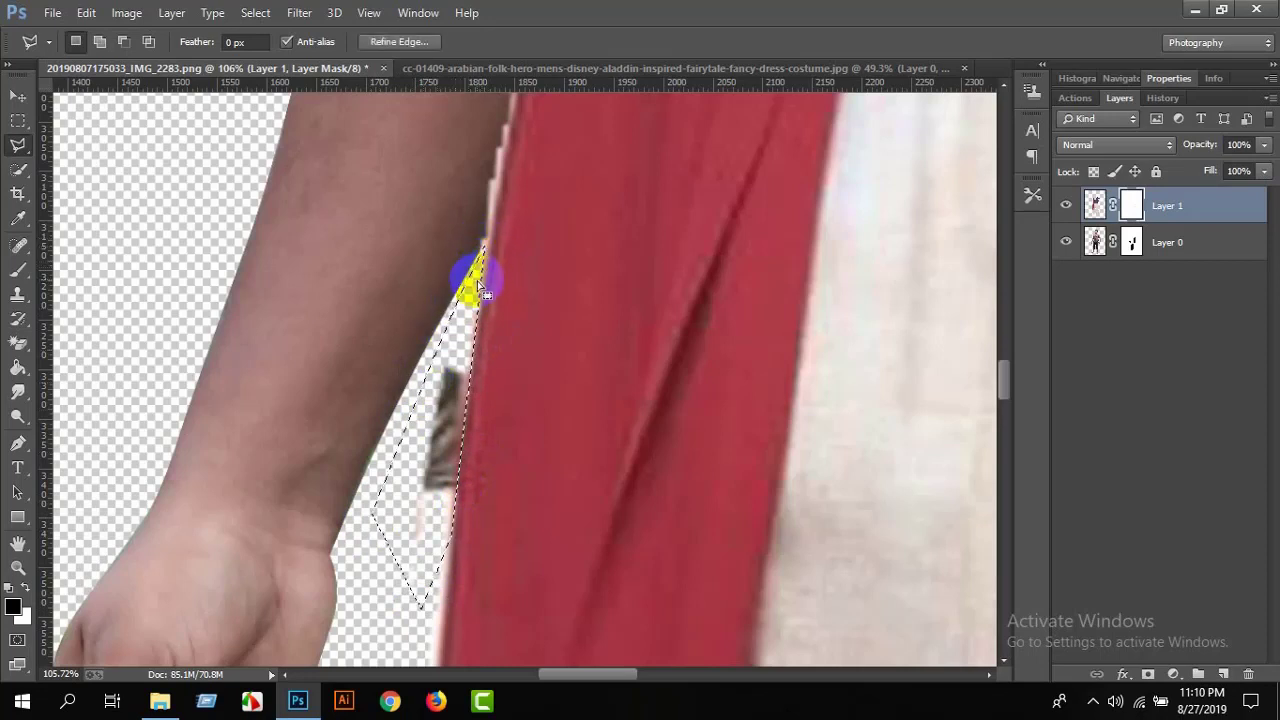
# Paint the selected streak black on the mask with a soft brush, then deselect.
pyautogui.rightClick(477, 281)
pyautogui.click(15, 272)
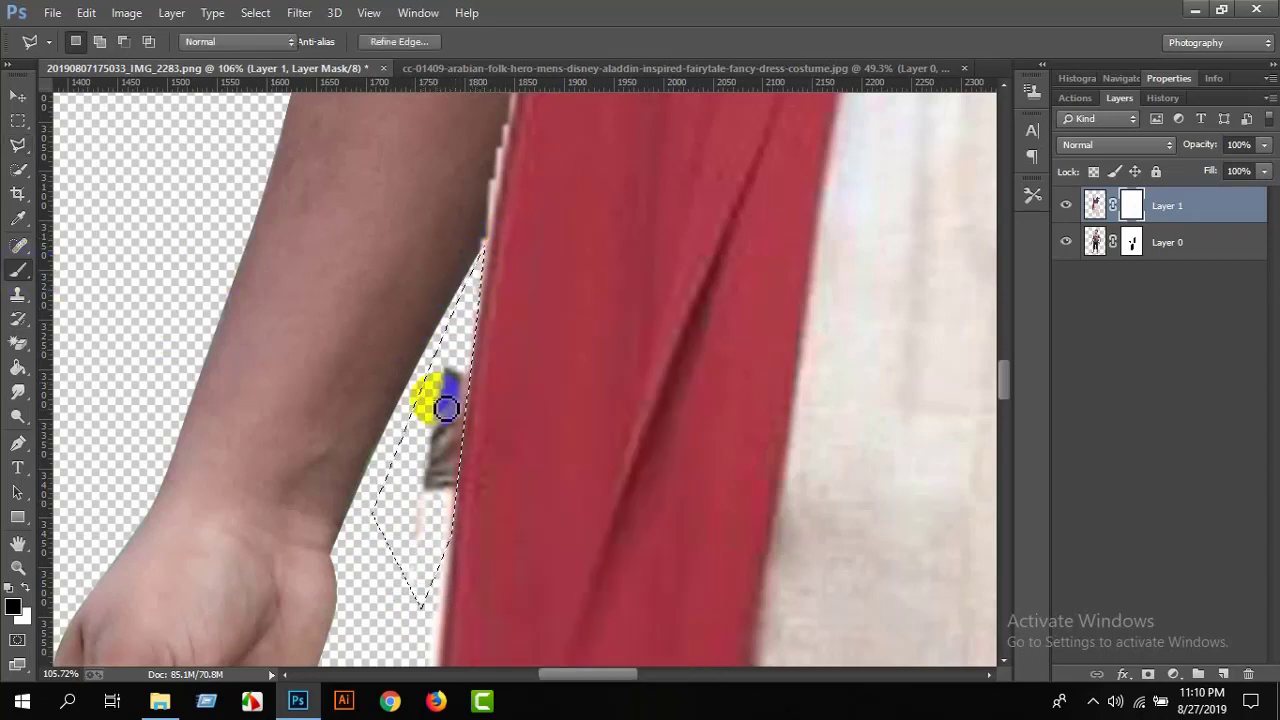
pyautogui.rightClick(507, 370)
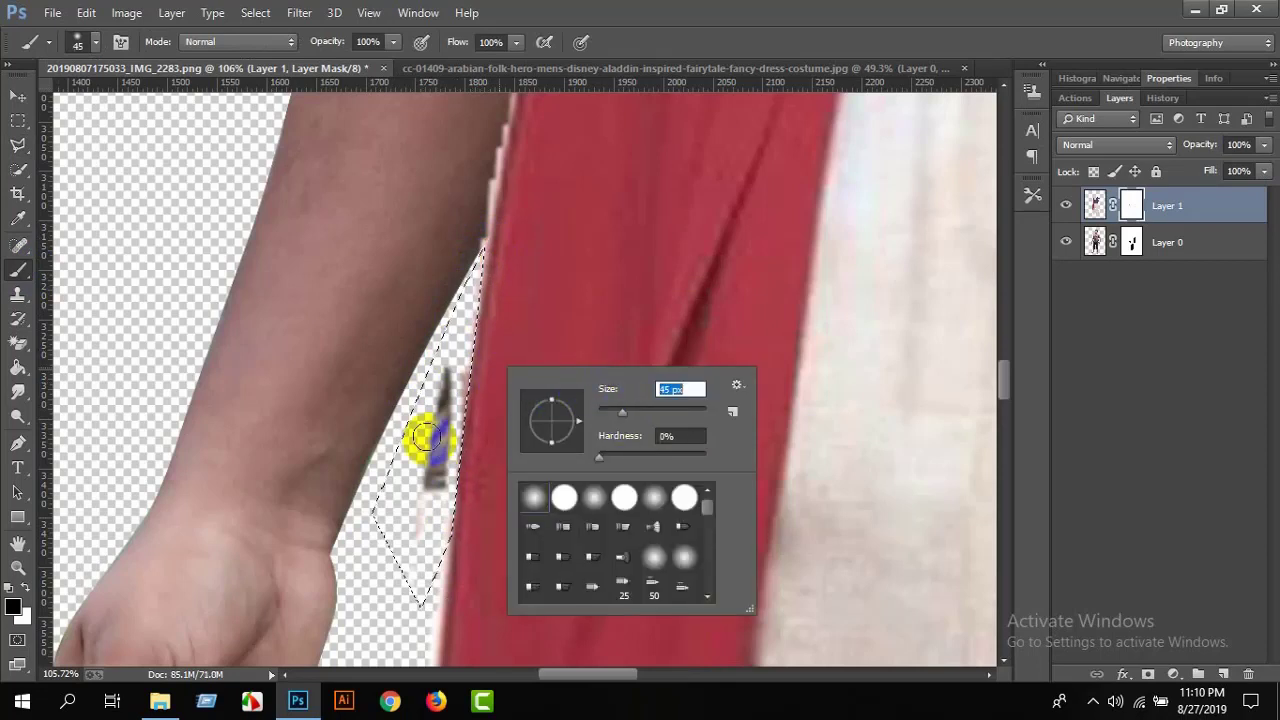
pyautogui.moveTo(424, 437); pyautogui.dragTo(440, 428)
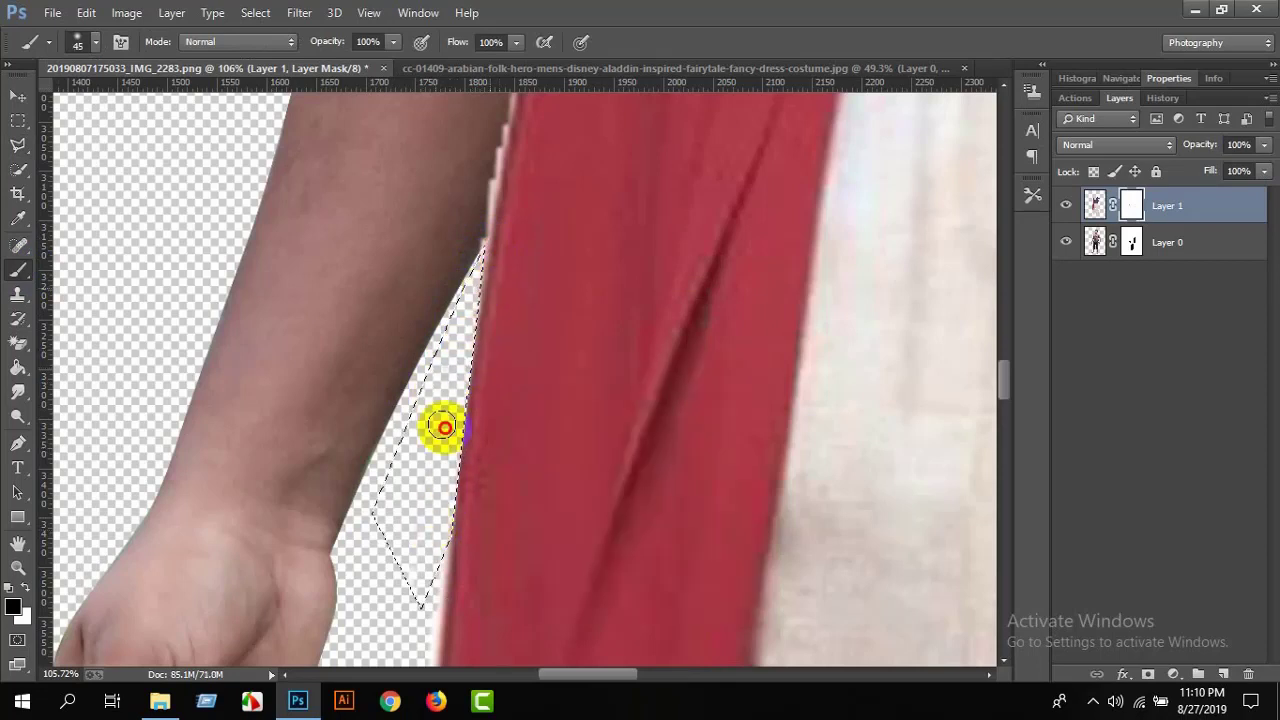
pyautogui.click(18, 168)
pyautogui.rightClick(105, 190)
pyautogui.click(135, 197)
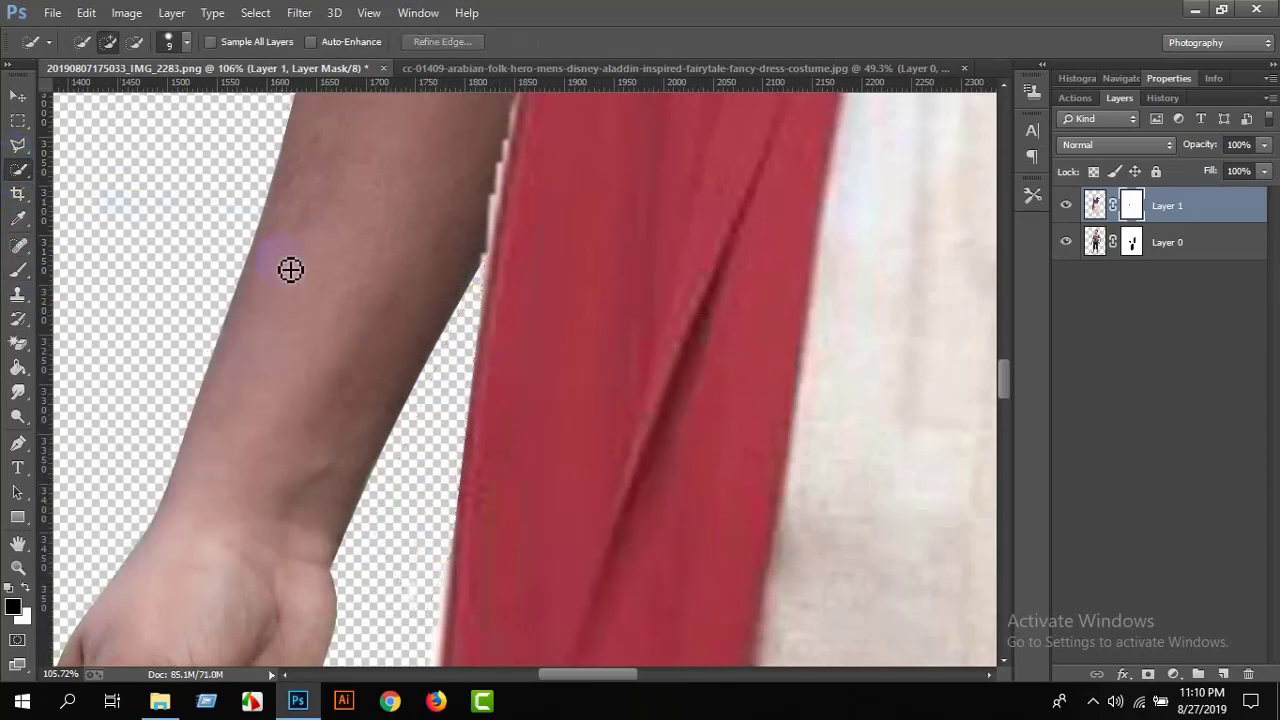
# Zoom around the vest and sash to check the mask edges.
pyautogui.scroll(3, 290, 270)
pyautogui.scroll(2, 289, 274)
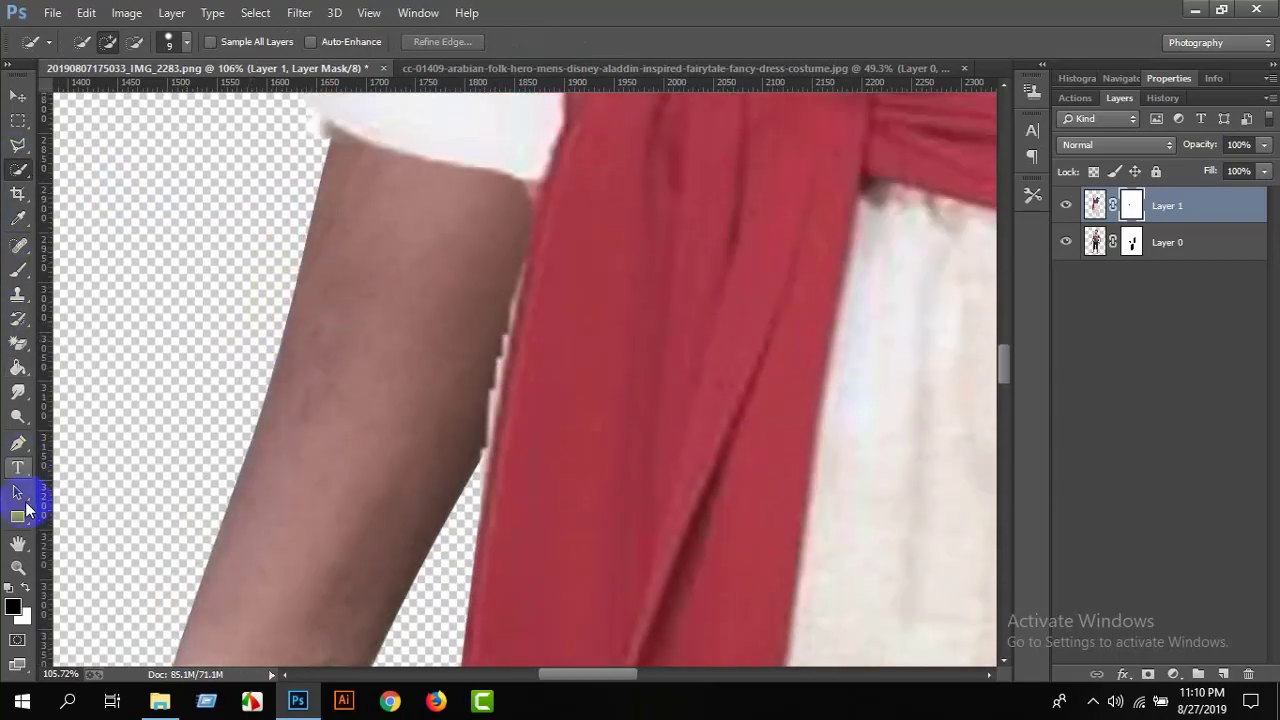
pyautogui.click(18, 566)
pyautogui.moveTo(200, 310); pyautogui.dragTo(177, 286)
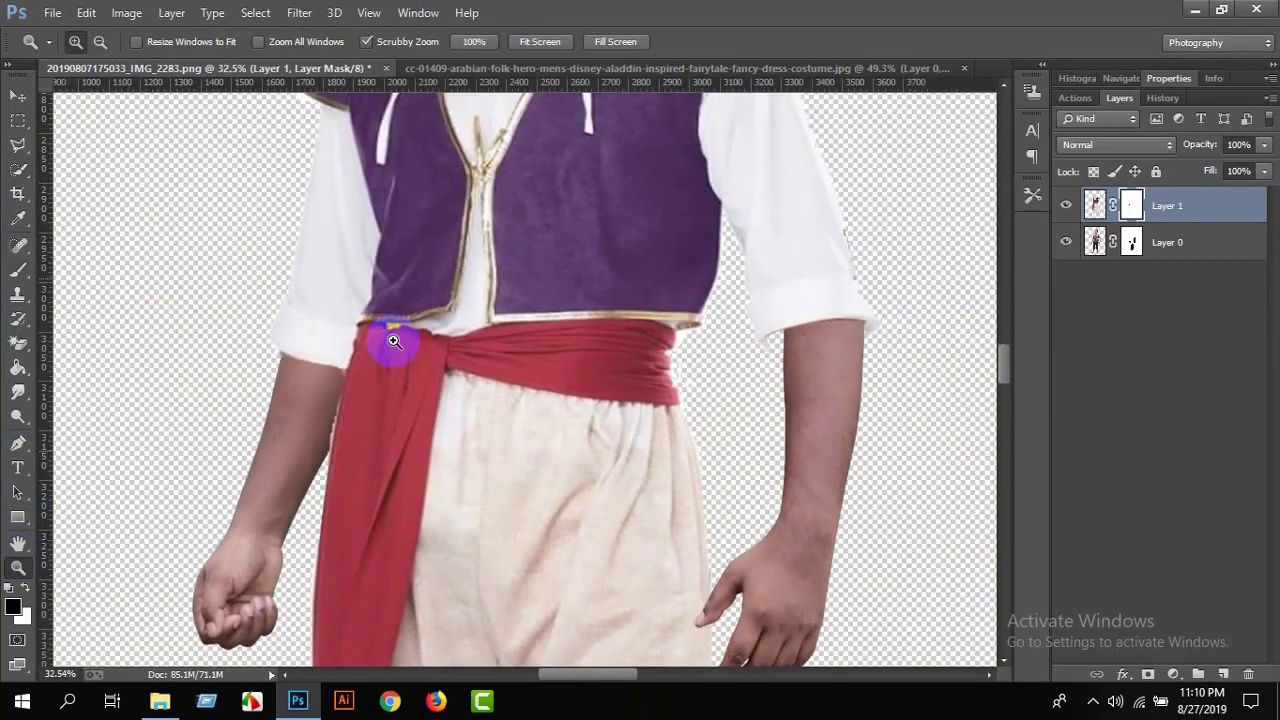
pyautogui.scroll(5, 420, 300)
pyautogui.moveTo(457, 194)
pyautogui.mouseDown()
pyautogui.moveTo(557, 306)
pyautogui.moveTo(531, 251)
pyautogui.mouseUp()
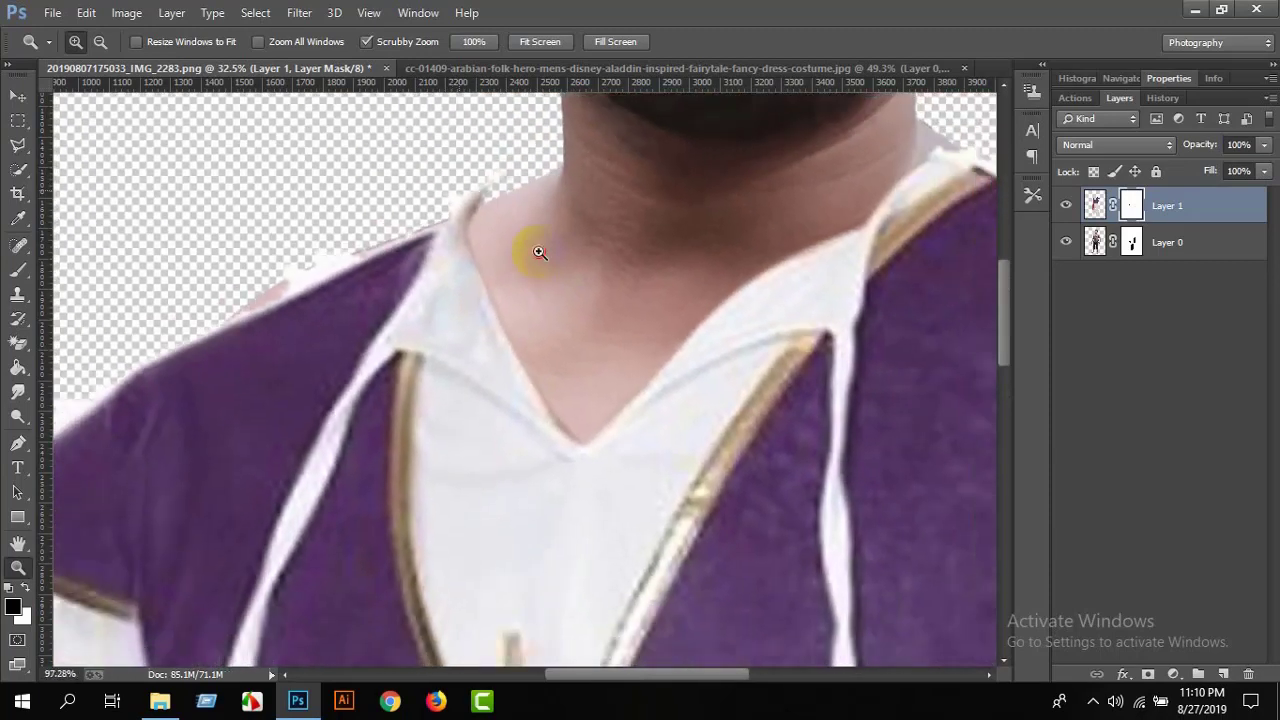
pyautogui.press('b')
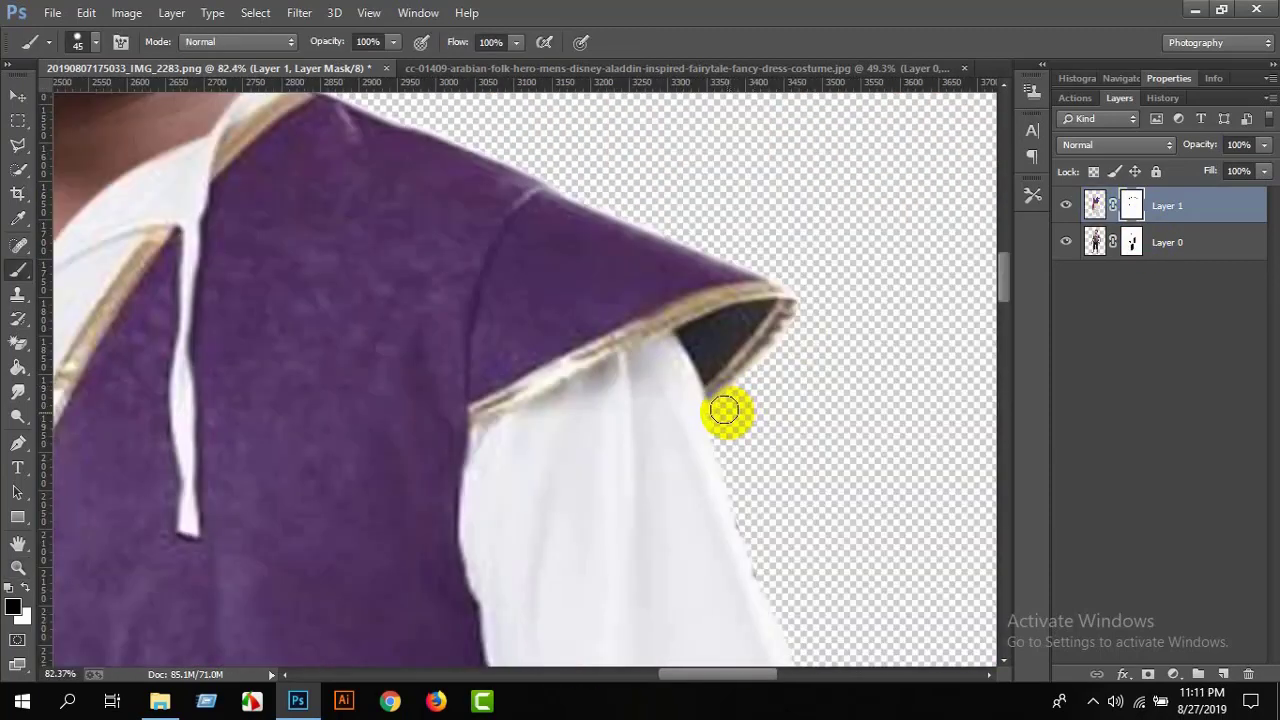
pyautogui.scroll(-1, 791, 405)
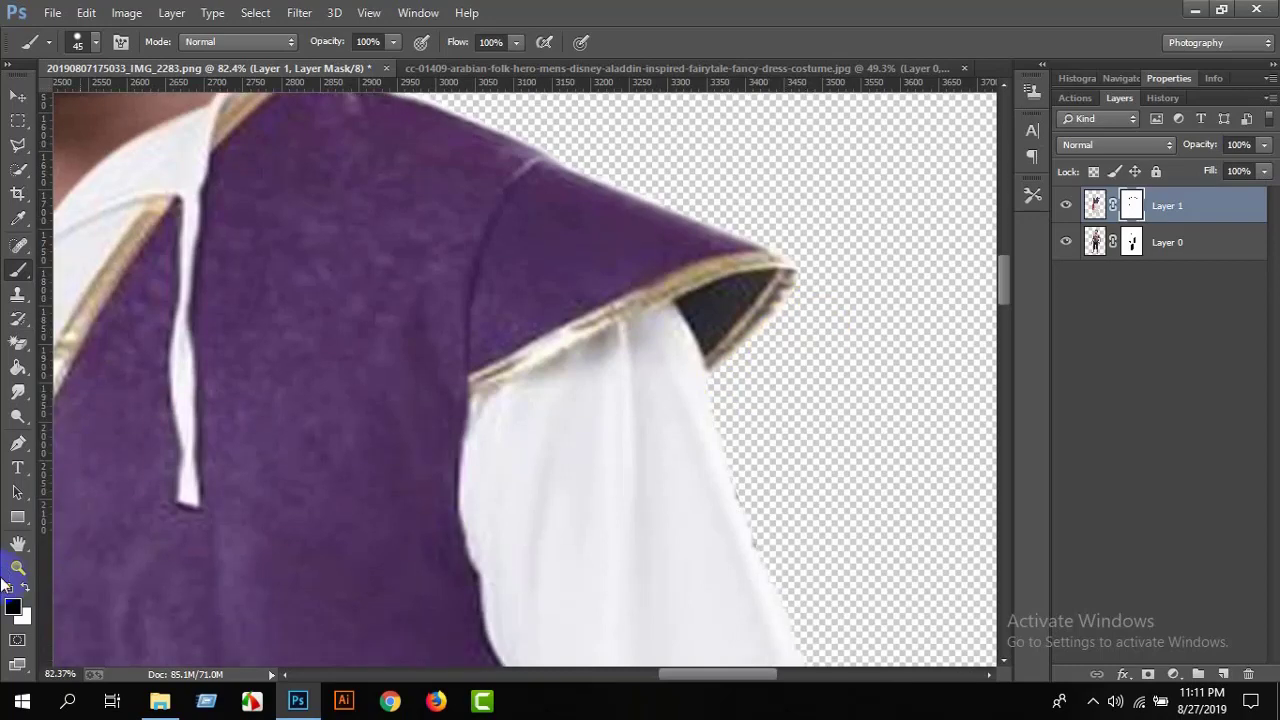
# Check the neck and shoulder edges, then apply Layer 1's mask permanently.
pyautogui.click(18, 567)
pyautogui.moveTo(488, 351); pyautogui.dragTo(423, 249)
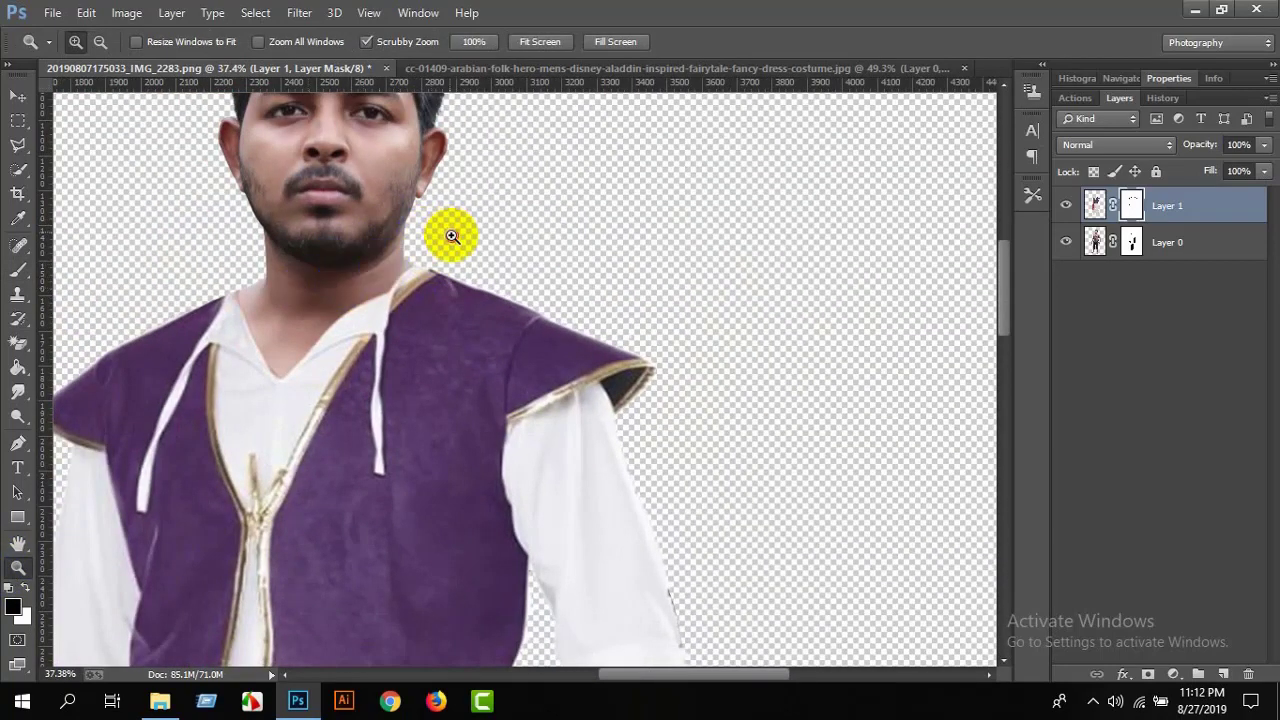
pyautogui.moveTo(451, 234); pyautogui.dragTo(548, 300)
pyautogui.click(1114, 205)
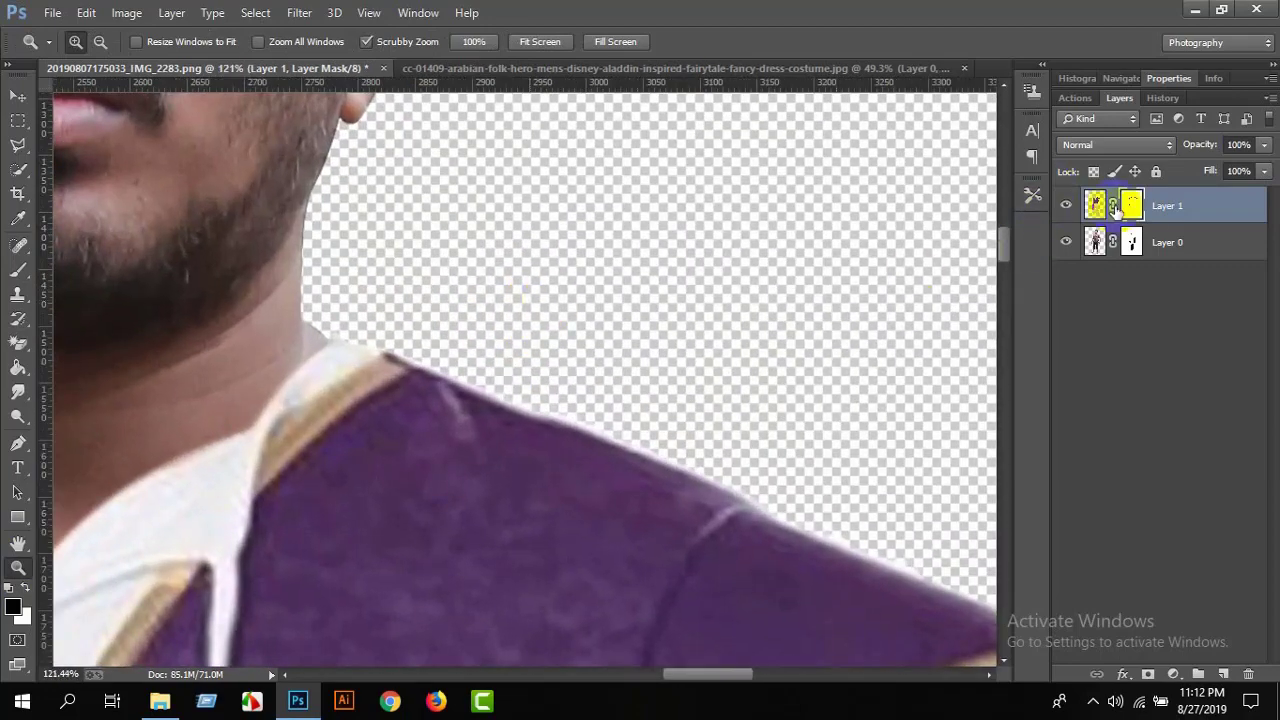
pyautogui.rightClick(1131, 207)
pyautogui.click(1128, 248)
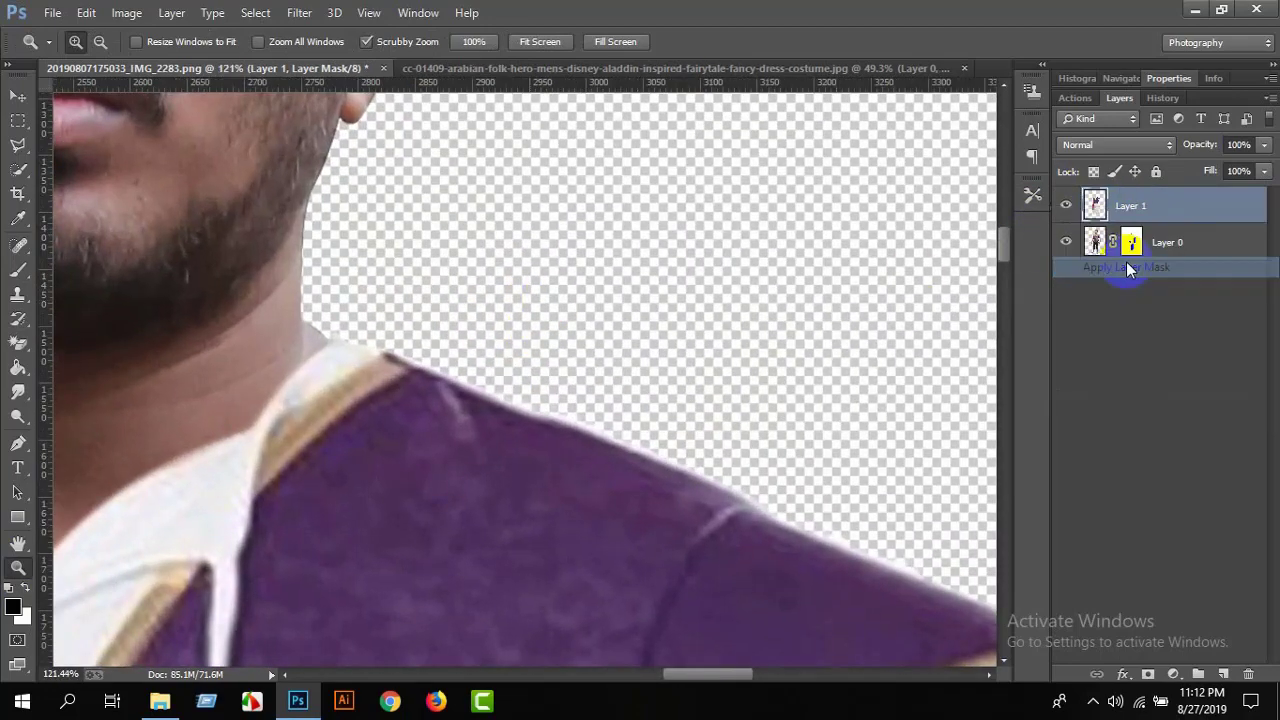
# Lasso the shoulder and collar area and copy it to a new layer.
pyautogui.click(20, 147)
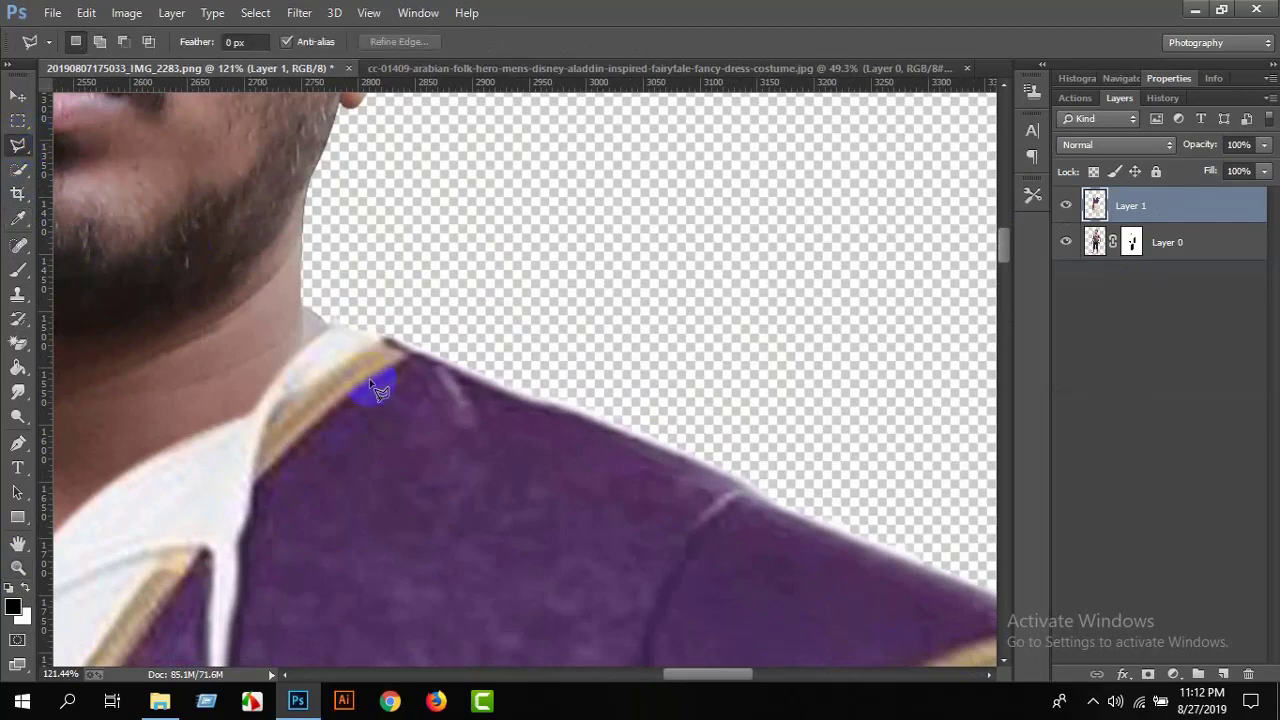
pyautogui.click(297, 361)
pyautogui.click(338, 318)
pyautogui.rightClick(92, 163)
pyautogui.rightClick(15, 145)
pyautogui.click(95, 140)
pyautogui.moveTo(380, 297); pyautogui.dragTo(335, 325)
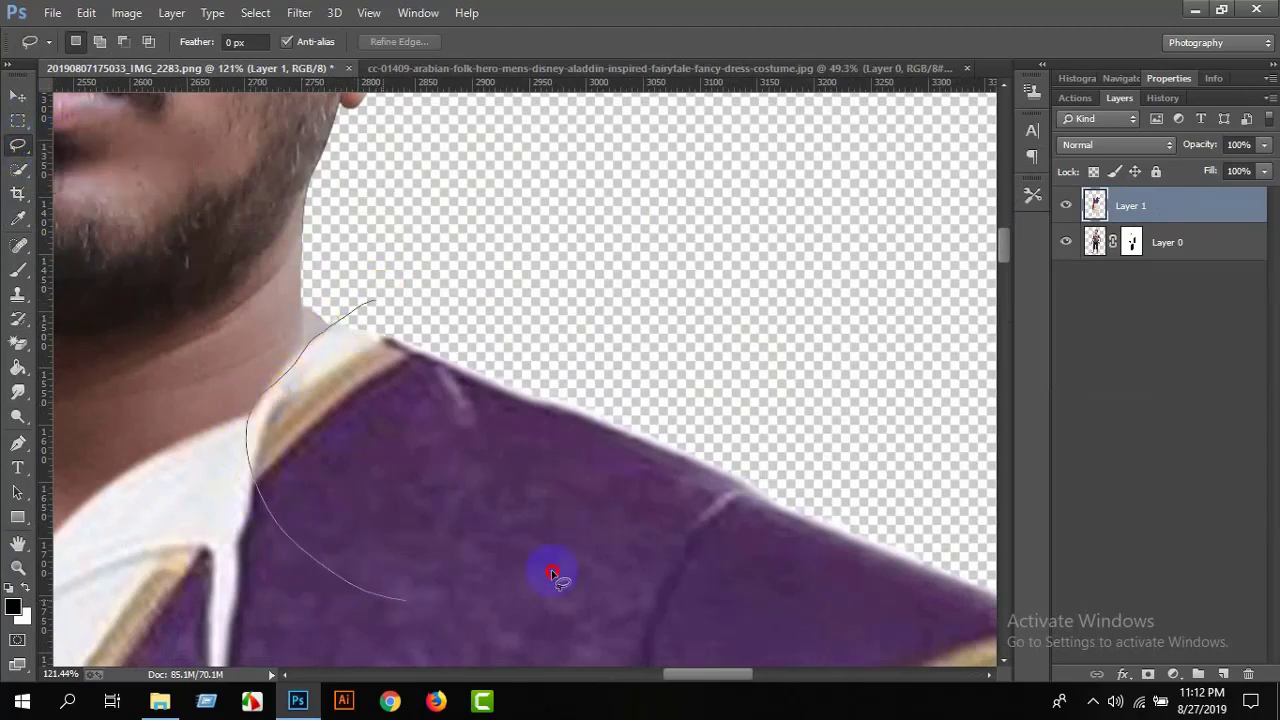
pyautogui.moveTo(552, 574)
pyautogui.mouseDown()
pyautogui.moveTo(391, 305)
pyautogui.moveTo(373, 300)
pyautogui.mouseUp()
pyautogui.rightClick(423, 414)
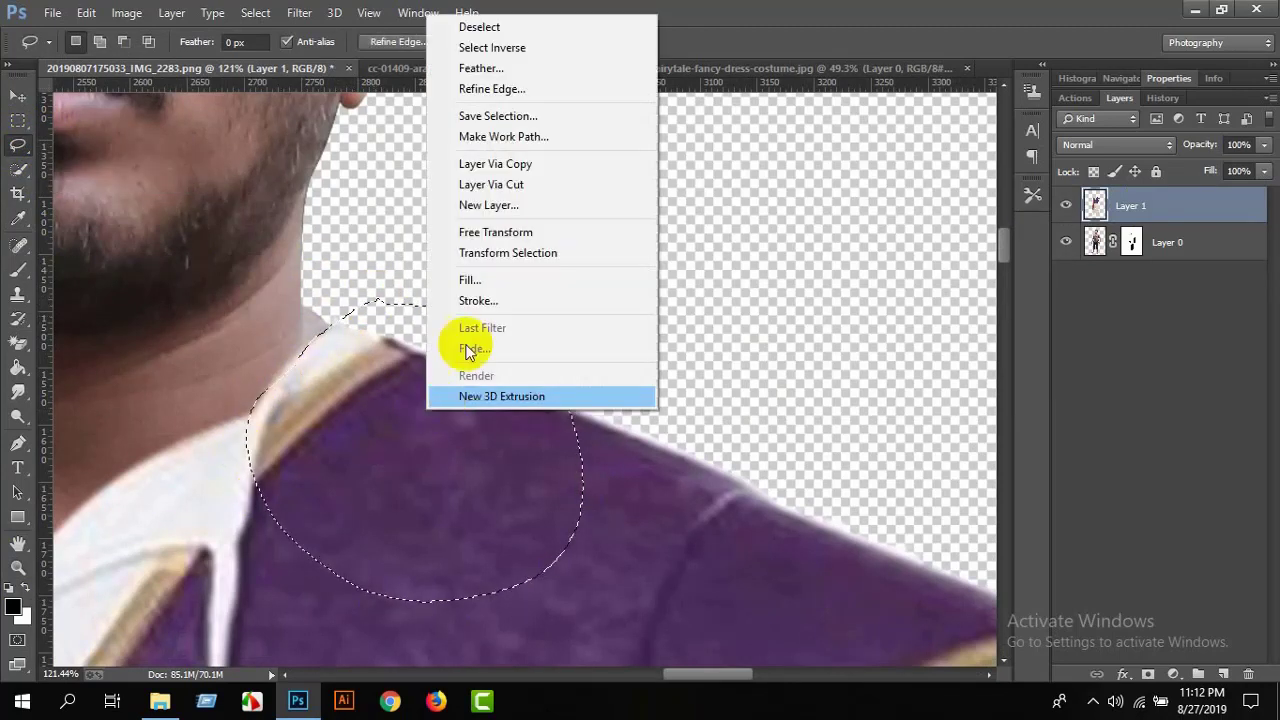
pyautogui.click(510, 165)
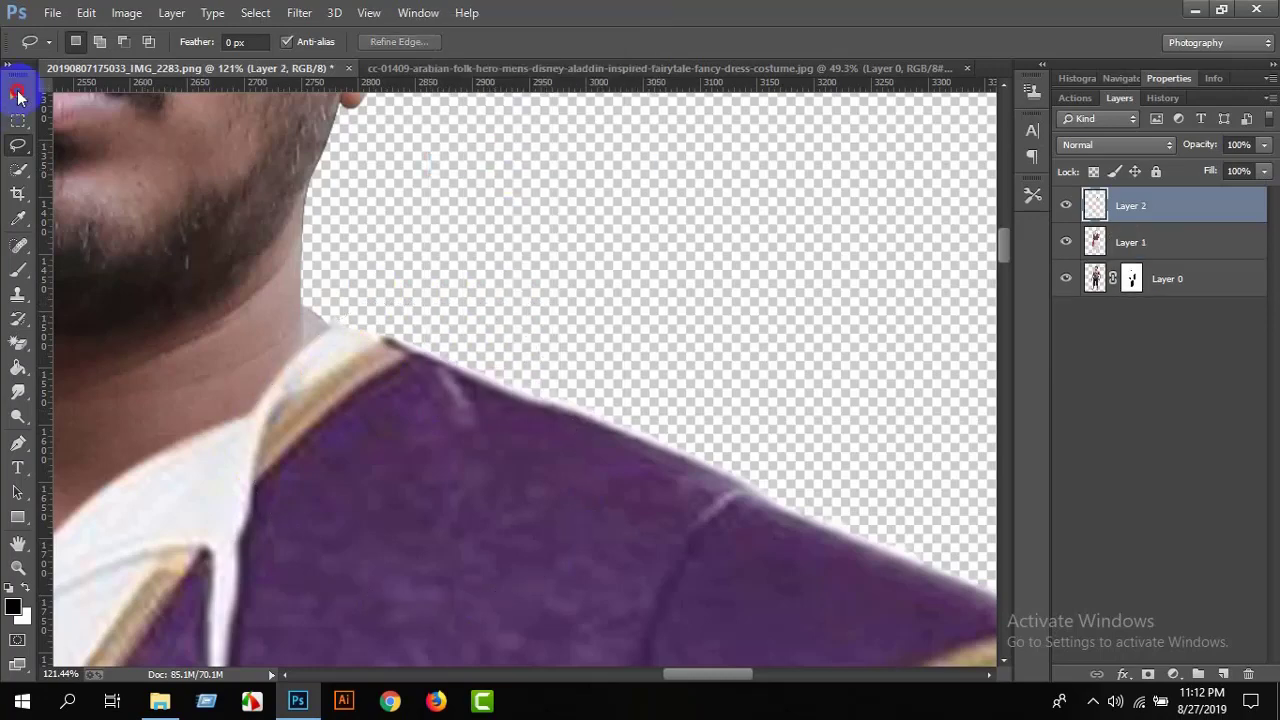
# Rotate the copied shoulder piece clockwise with Free Transform.
pyautogui.click(17, 94)
pyautogui.click(100, 18)
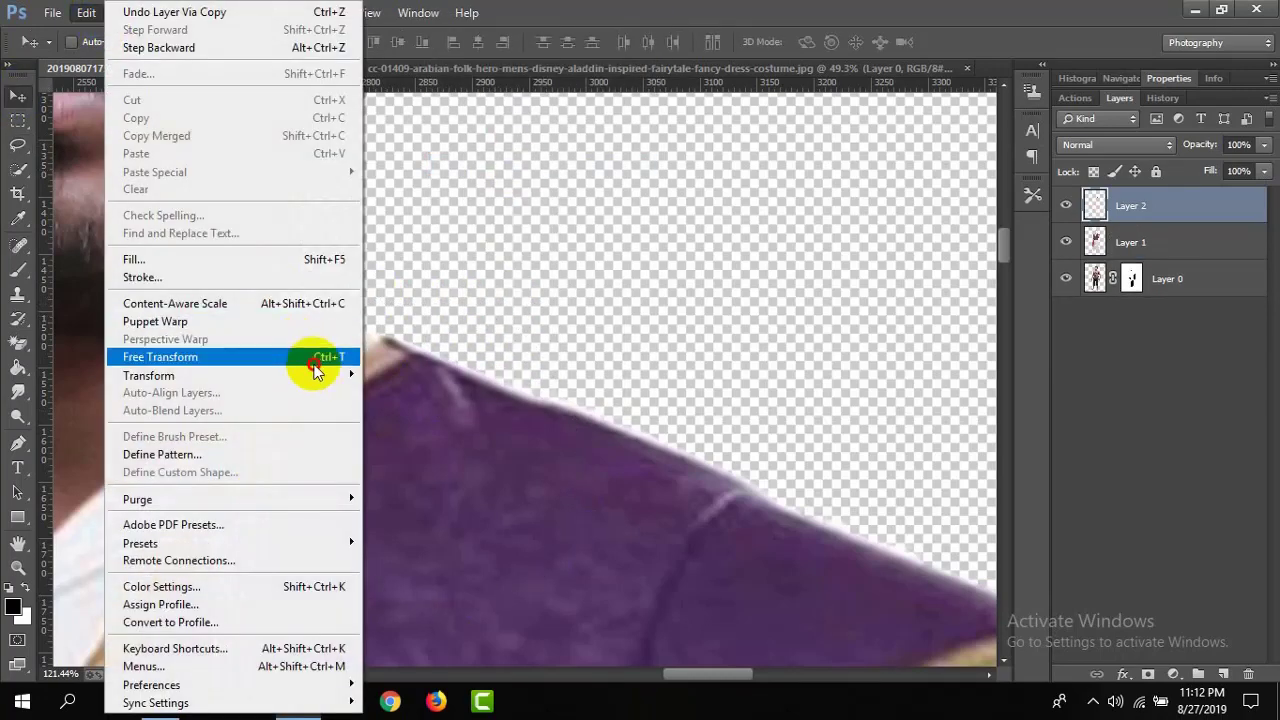
pyautogui.click(314, 354)
pyautogui.moveTo(587, 295); pyautogui.dragTo(615, 330)
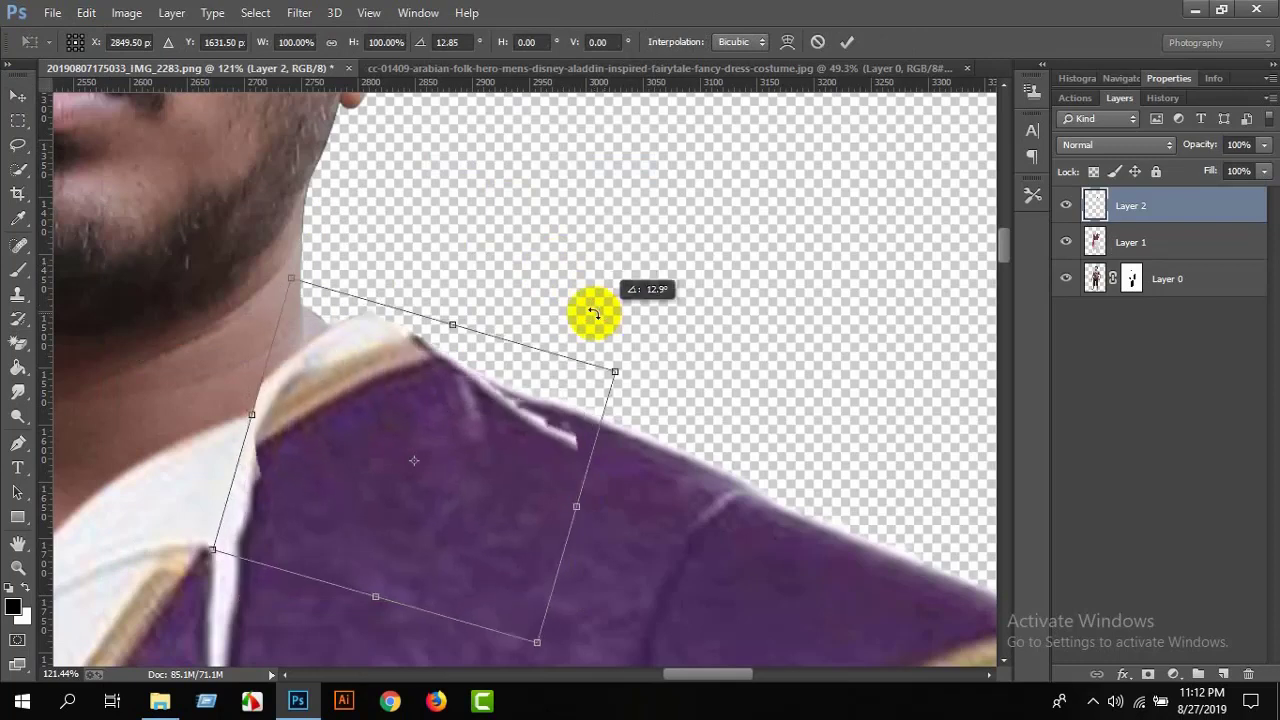
pyautogui.press('Return')
# Put Layer 2 below Layer 1, shift it onto the collar, and rotate about 9 degrees.
pyautogui.moveTo(1130, 205); pyautogui.dragTo(1130, 255)
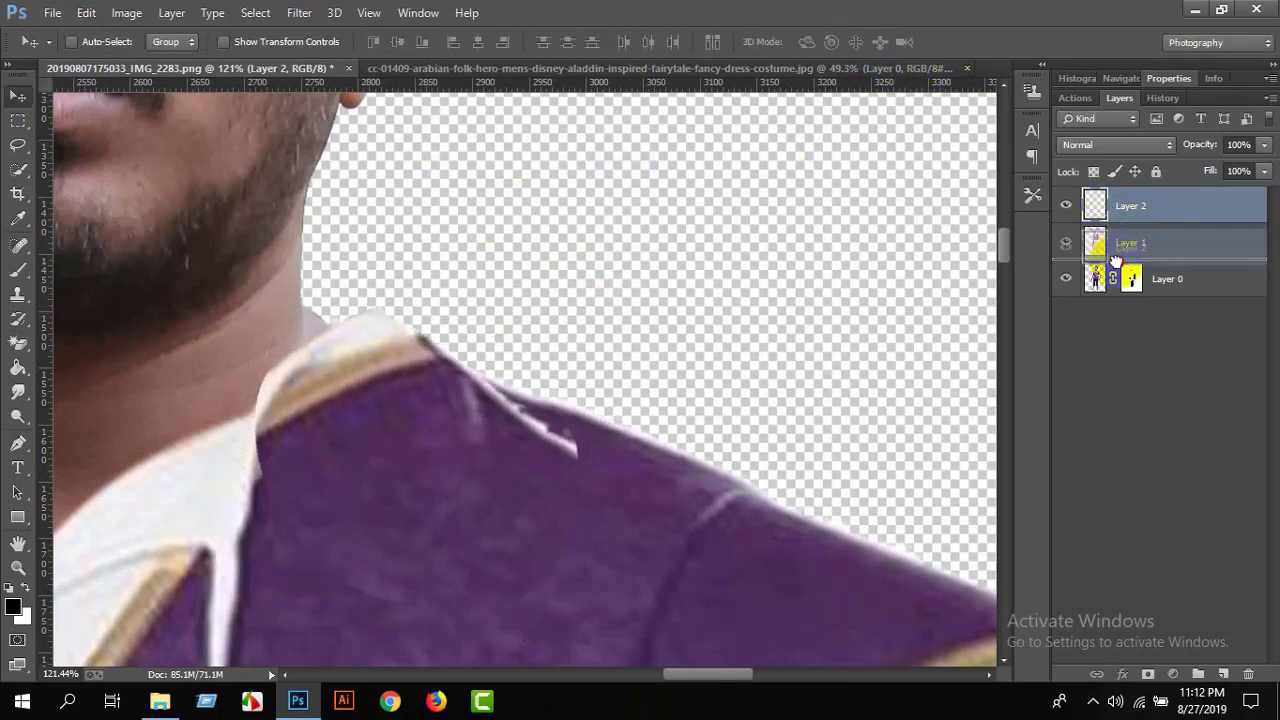
pyautogui.moveTo(560, 363)
pyautogui.mouseDown()
pyautogui.moveTo(394, 412)
pyautogui.moveTo(399, 376)
pyautogui.moveTo(325, 405)
pyautogui.mouseUp()
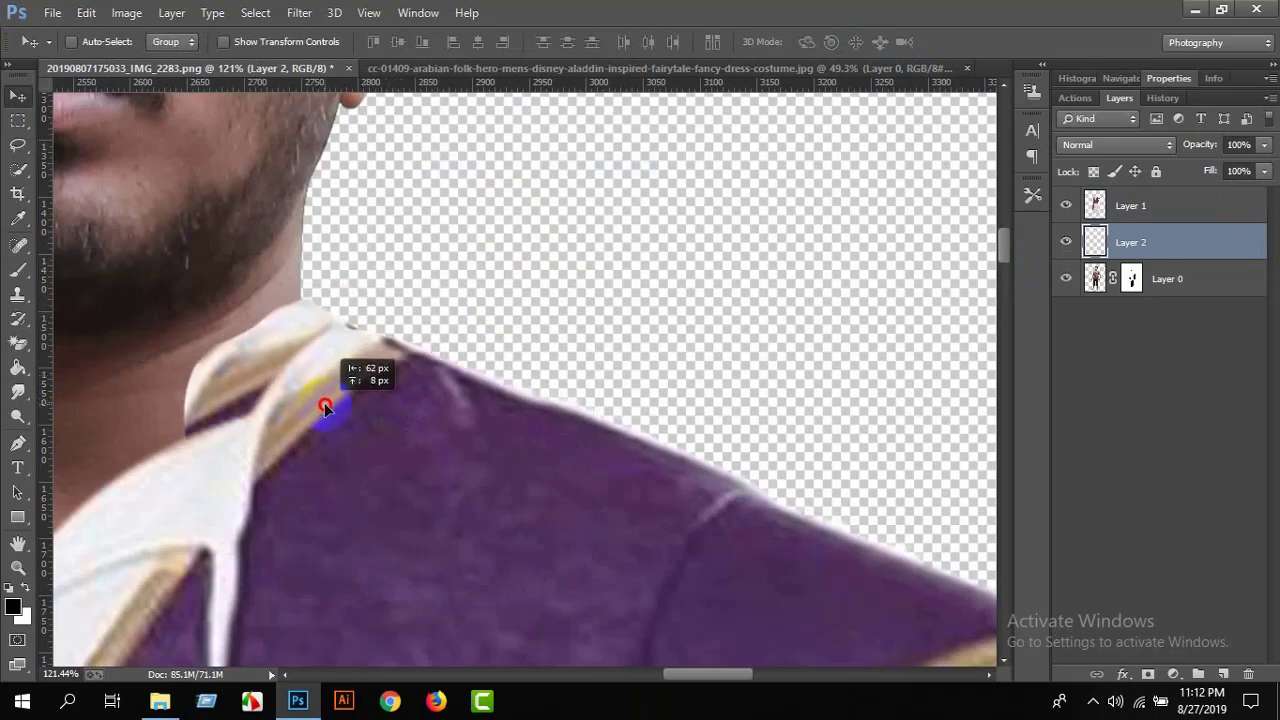
pyautogui.click(80, 14)
pyautogui.click(263, 363)
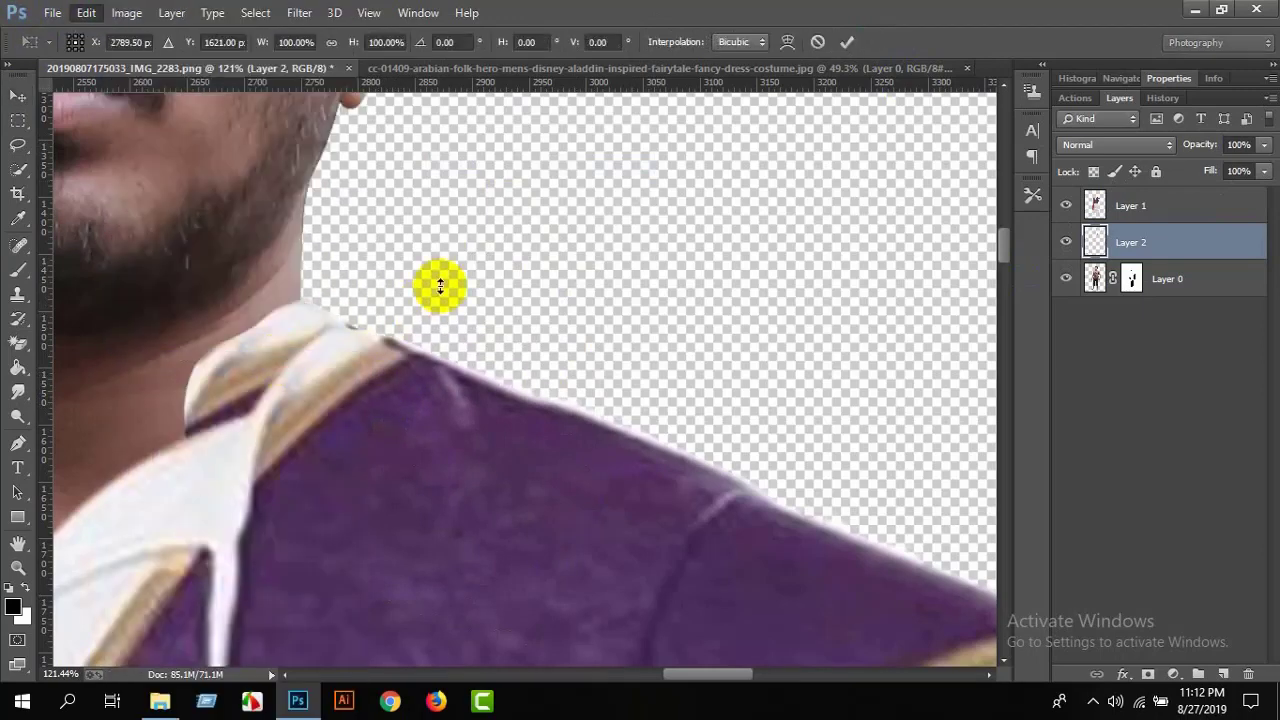
pyautogui.moveTo(509, 251)
pyautogui.mouseDown()
pyautogui.moveTo(375, 380)
pyautogui.moveTo(364, 374)
pyautogui.mouseUp()
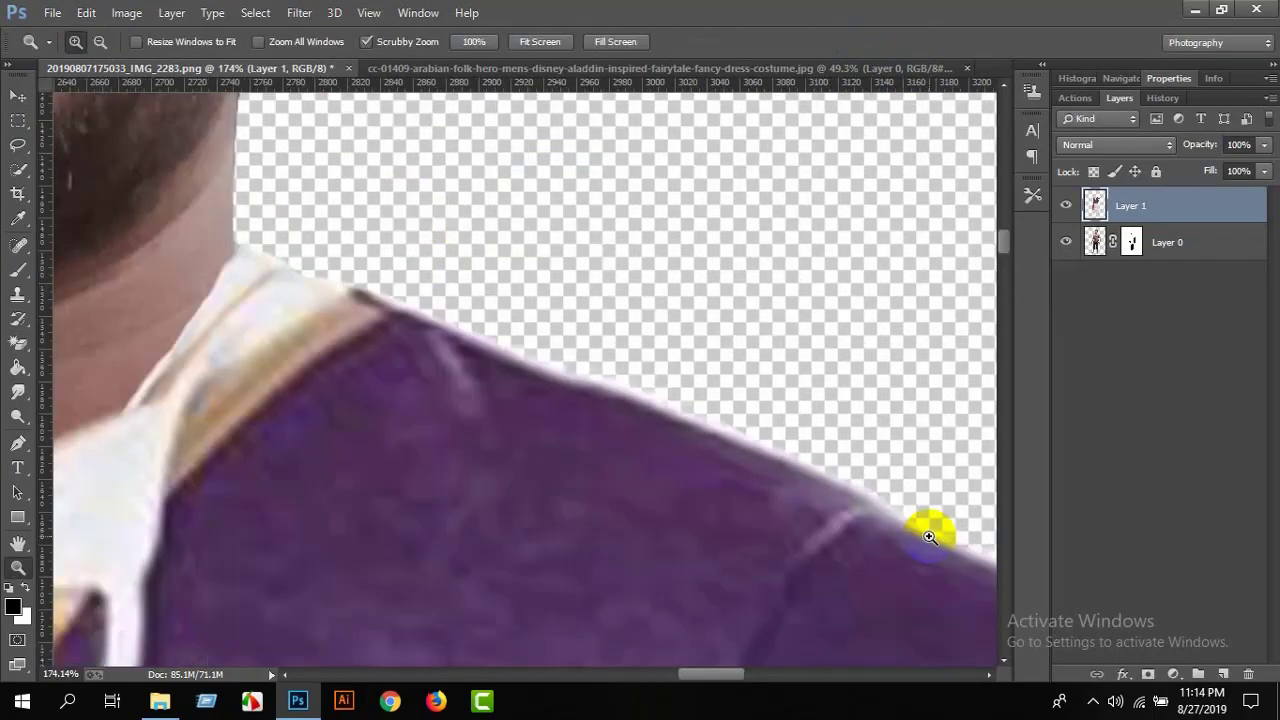
# Fit the figure on screen, then Merge Visible on both figure layers into Layer 1.
pyautogui.moveTo(789, 423); pyautogui.dragTo(594, 309)
pyautogui.rightClick(465, 347)
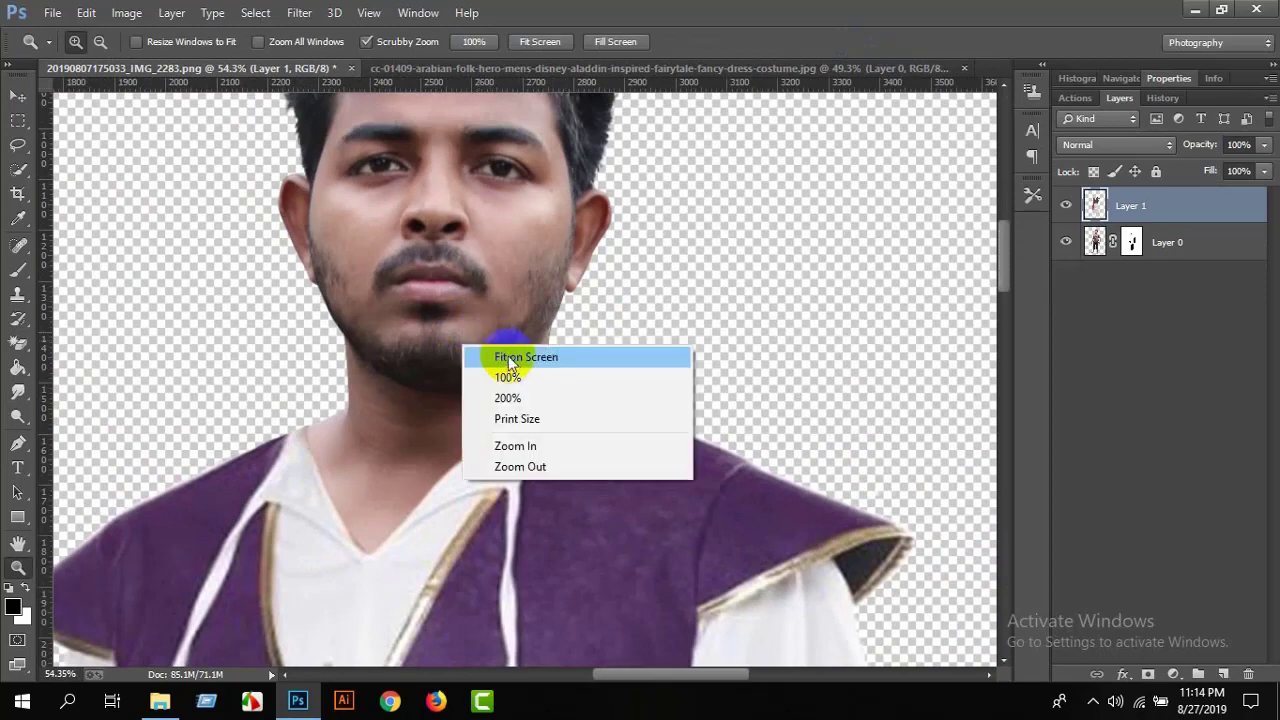
pyautogui.click(511, 358)
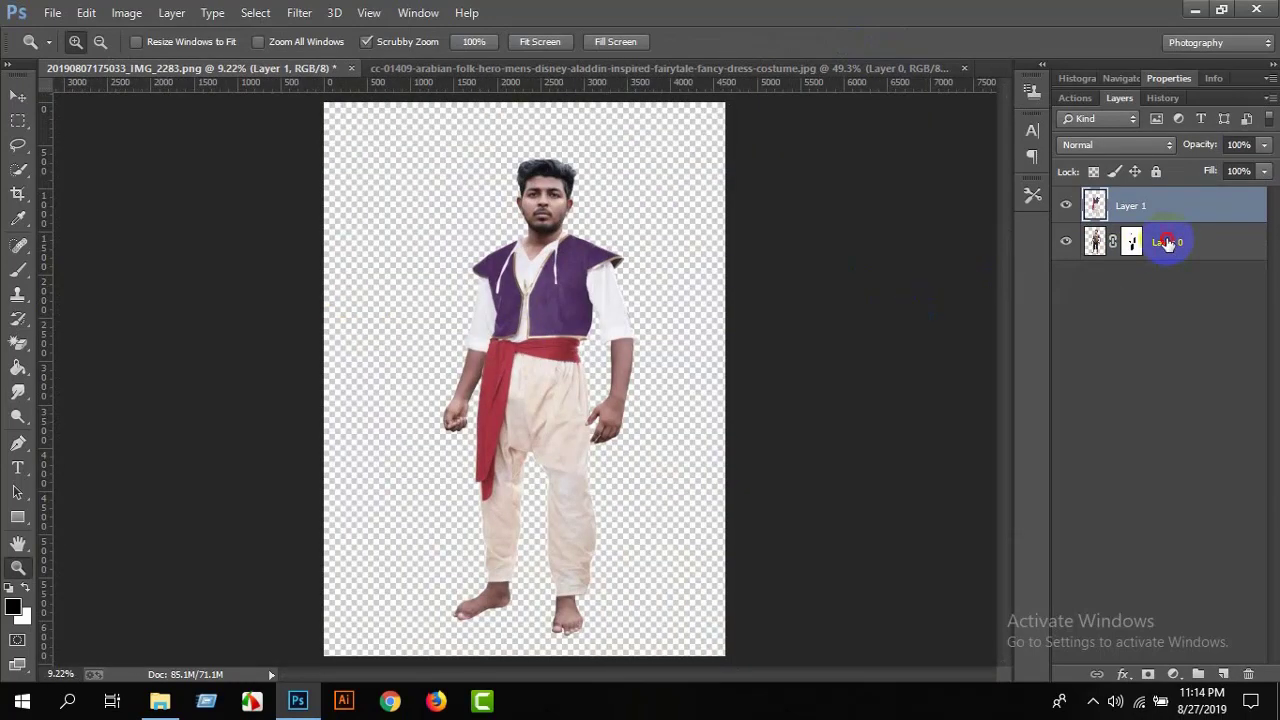
pyautogui.click(1167, 243)
pyautogui.keyDown('shift'); pyautogui.click(1174, 210); pyautogui.keyUp('shift')
pyautogui.rightClick(1174, 210)
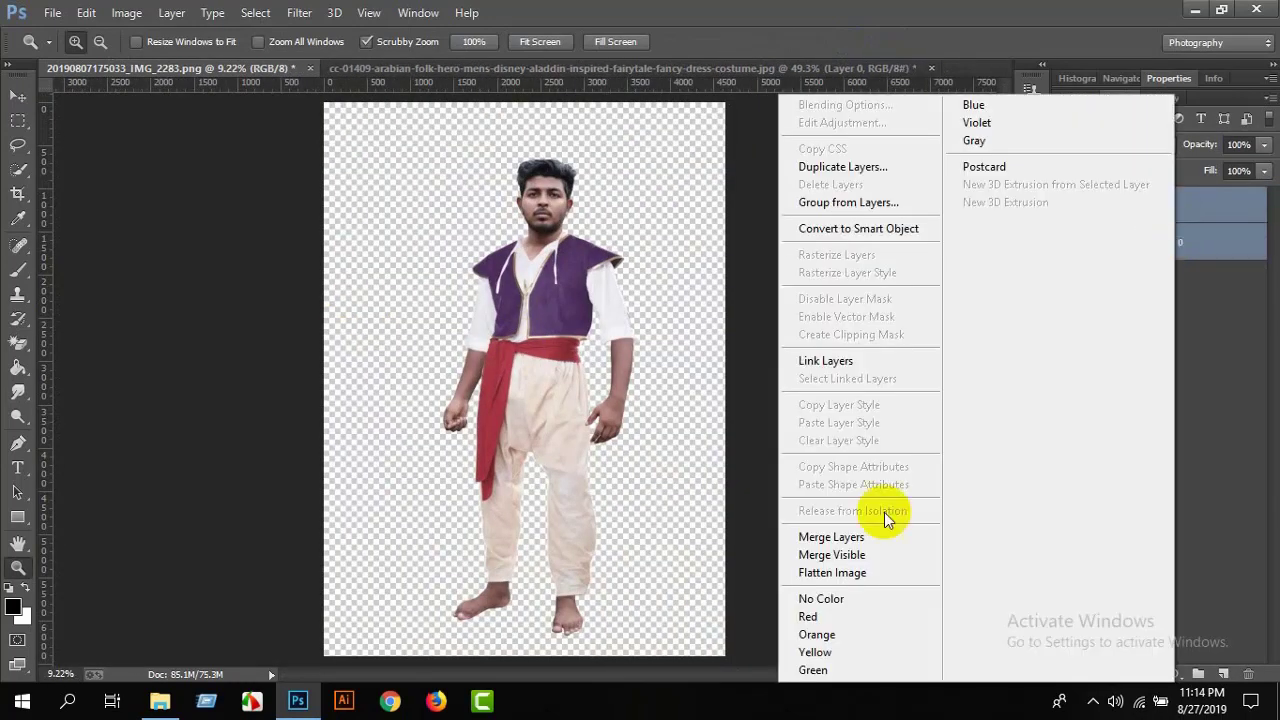
pyautogui.click(840, 555)
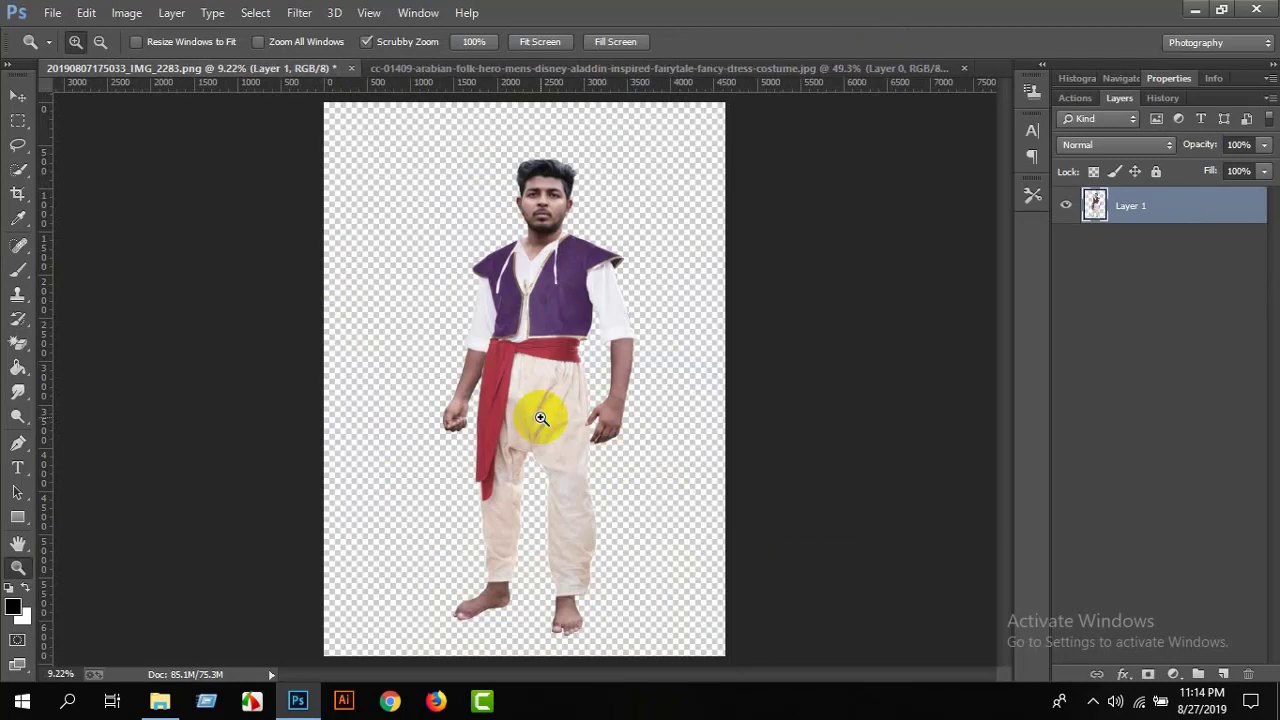
# Adjust the canvas crop edge and commit the crop.
pyautogui.click(15, 198)
pyautogui.moveTo(730, 350); pyautogui.dragTo(736, 381)
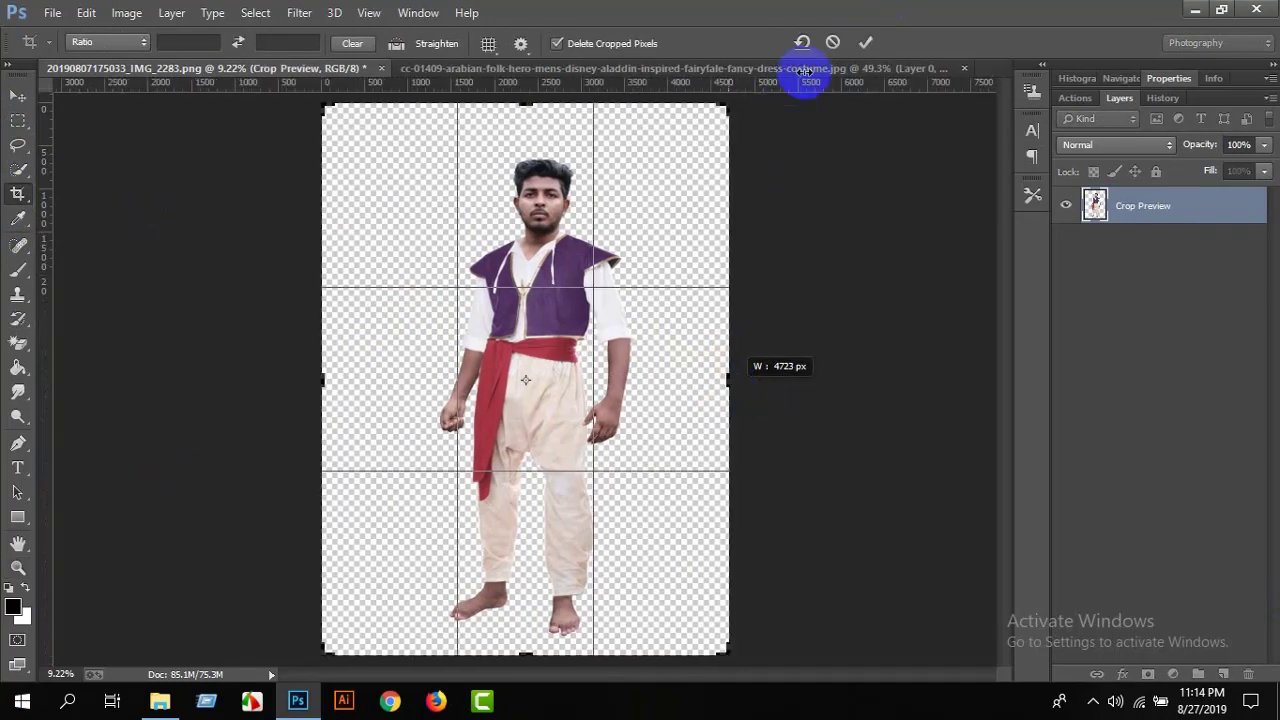
pyautogui.click(866, 42)
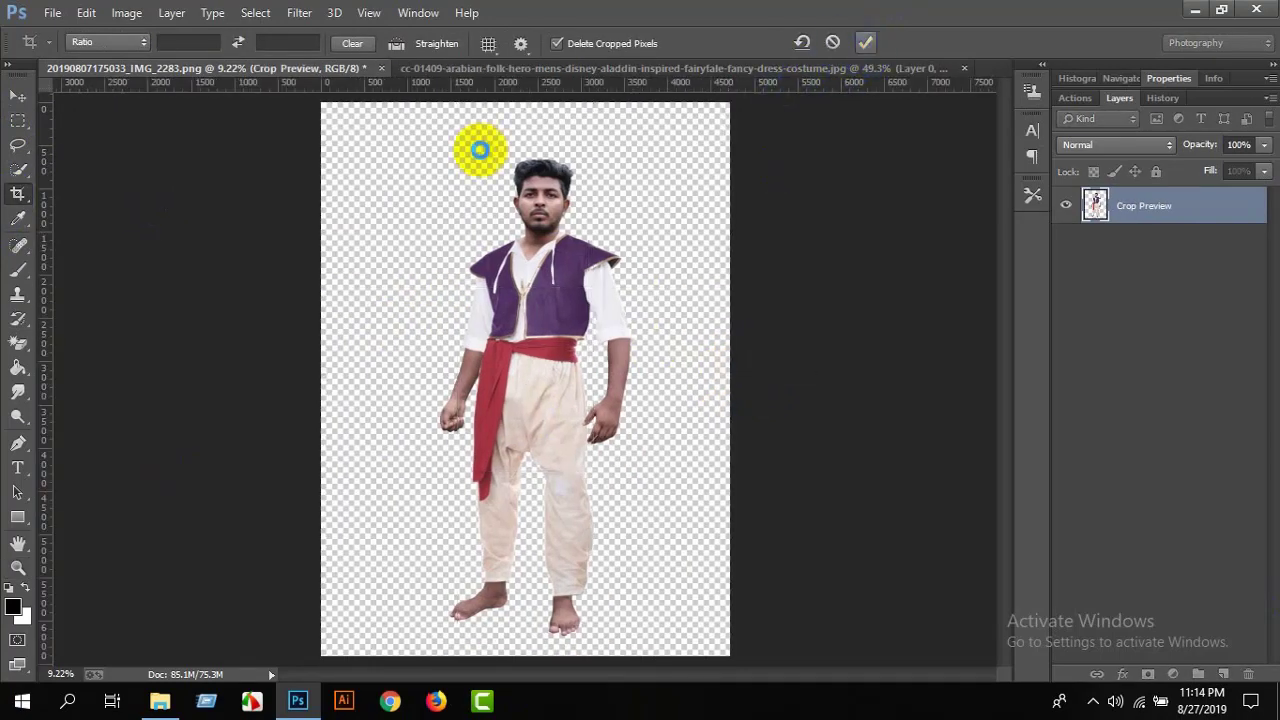
# Close the costume JPG without saving and bring up File Explorer.
pyautogui.click(17, 97)
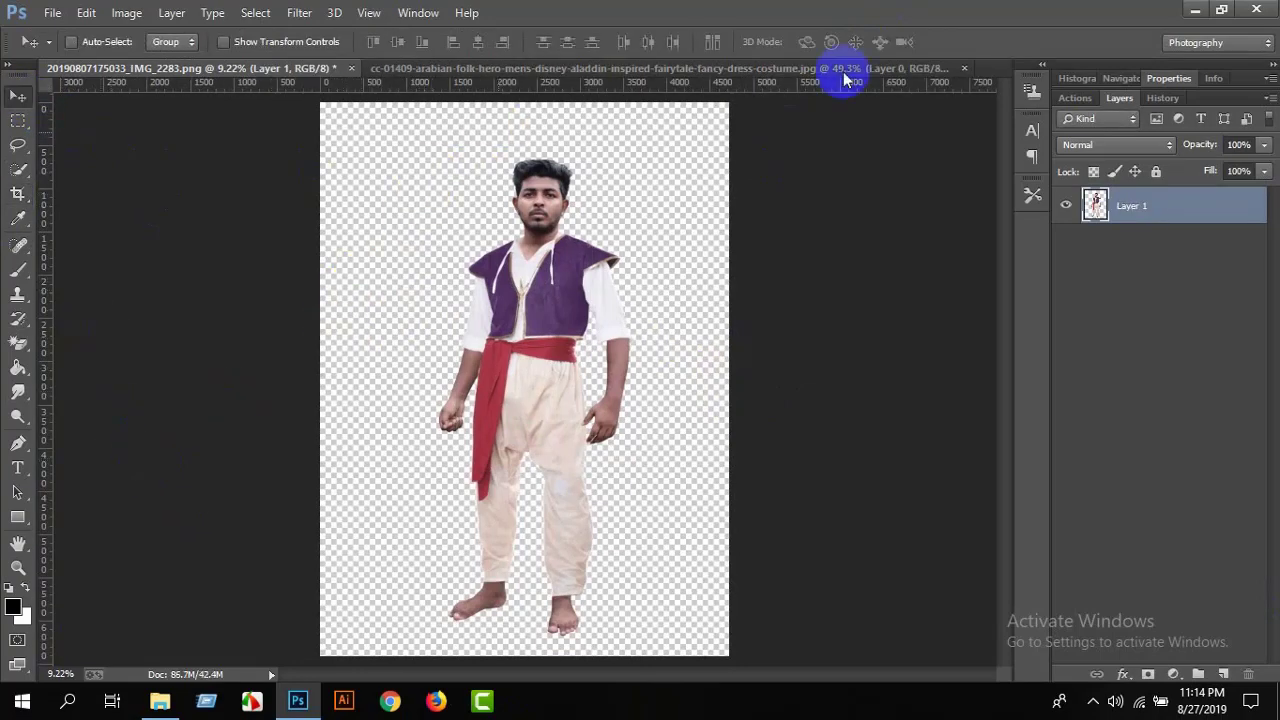
pyautogui.click(963, 69)
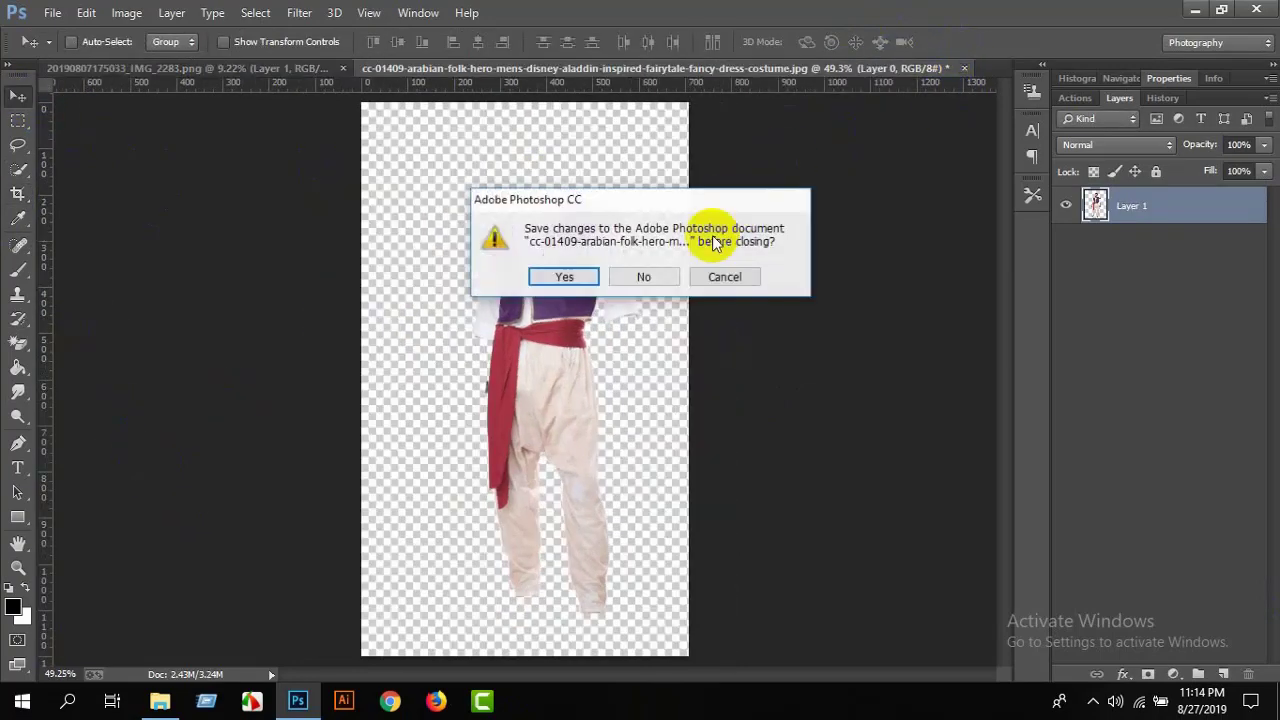
pyautogui.click(672, 278)
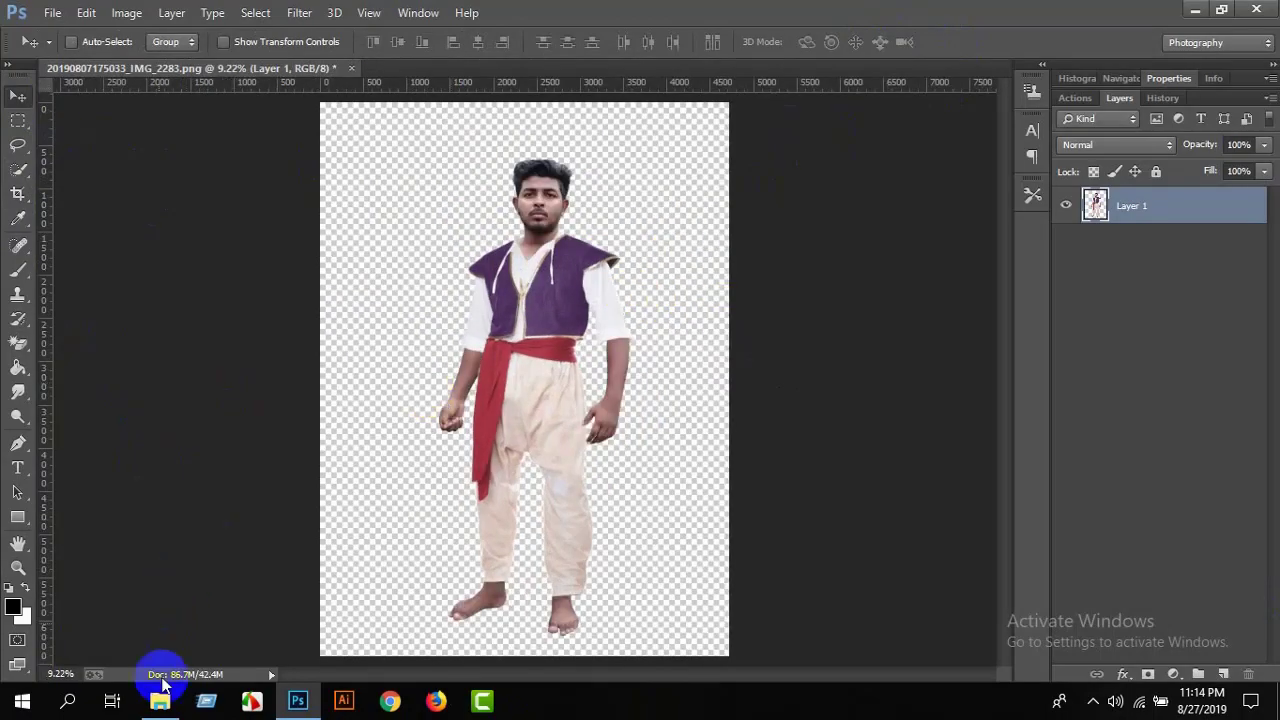
pyautogui.click(162, 698)
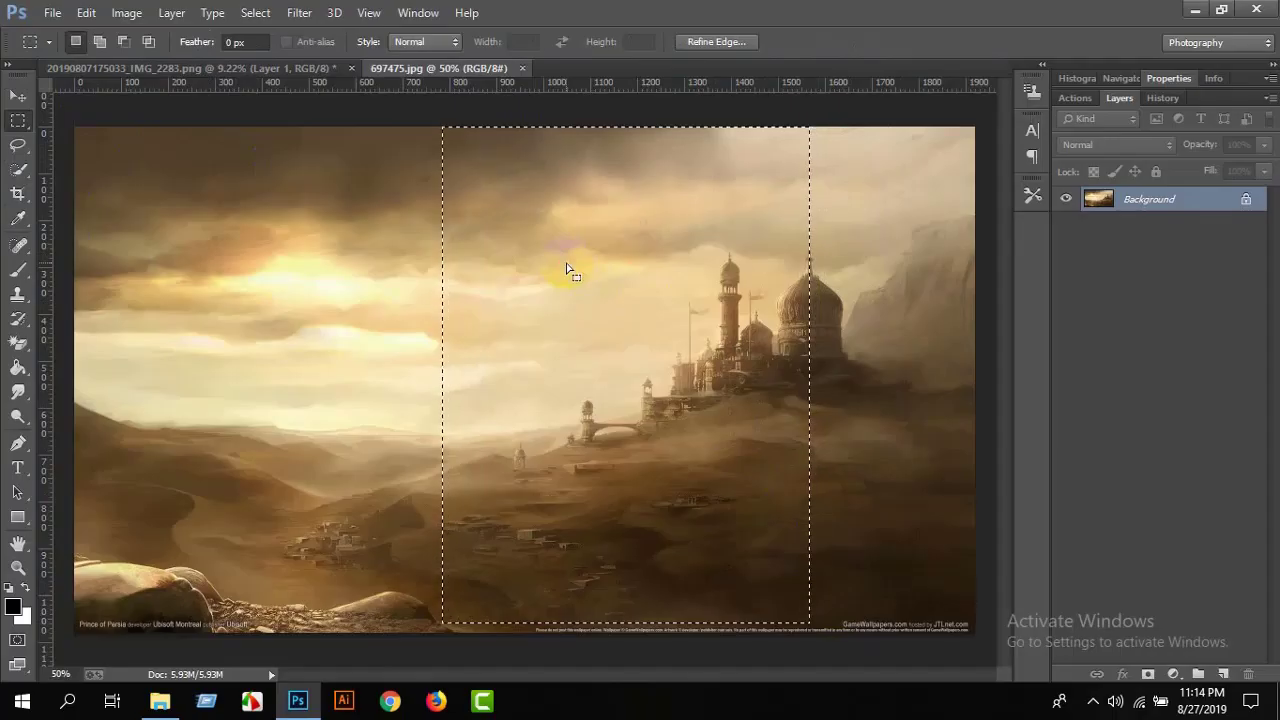
# Drag the palace scene into the figure document as Layer 2 below the figure.
pyautogui.click(18, 95)
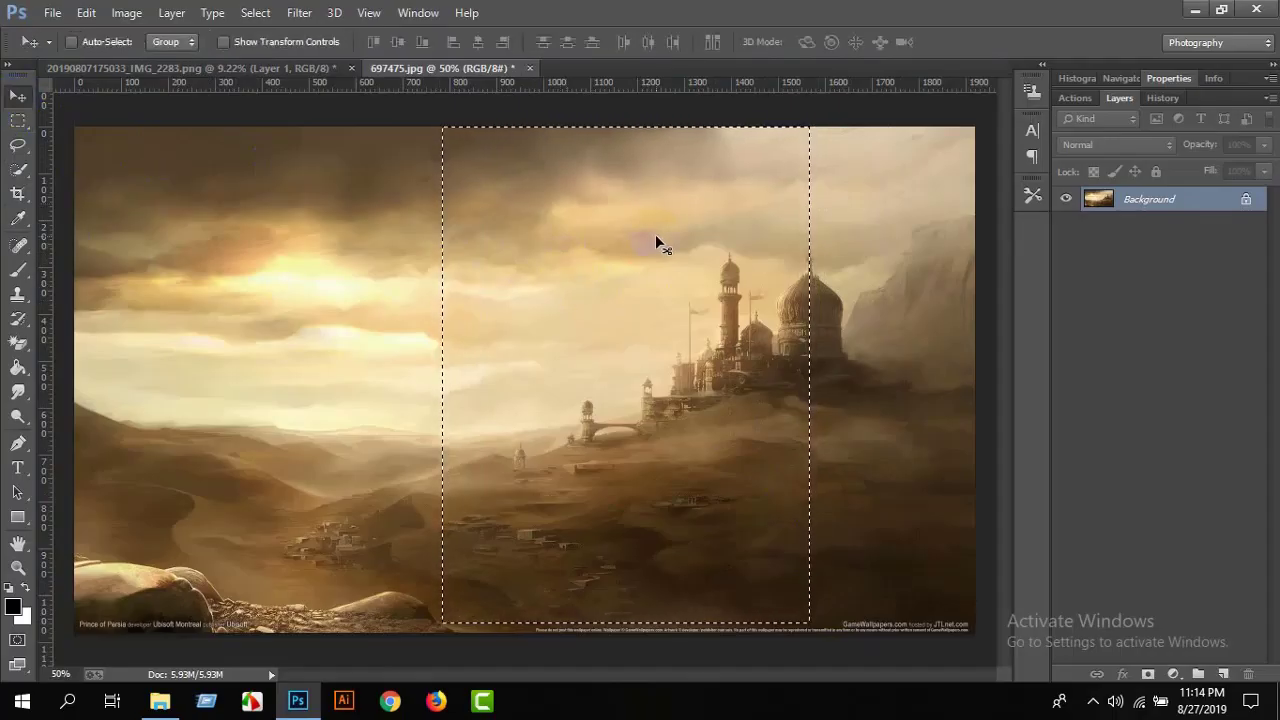
pyautogui.moveTo(597, 224); pyautogui.dragTo(320, 72)
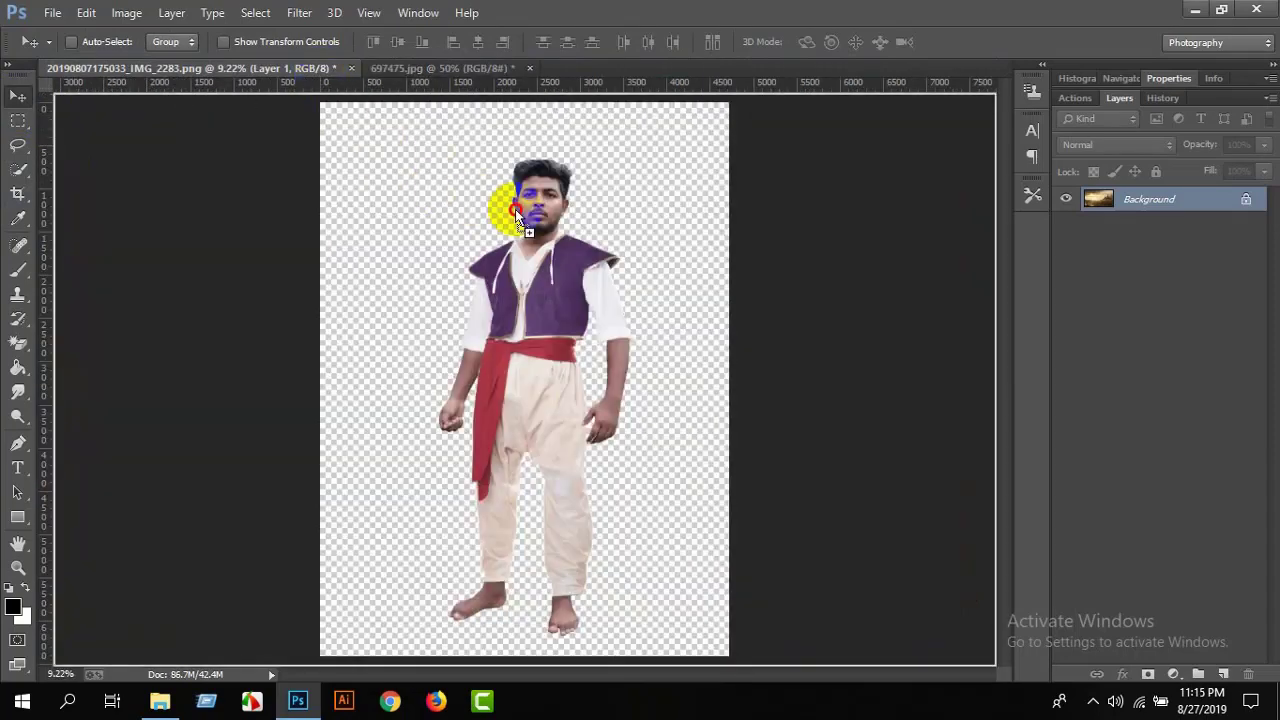
pyautogui.moveTo(320, 72); pyautogui.dragTo(527, 207)
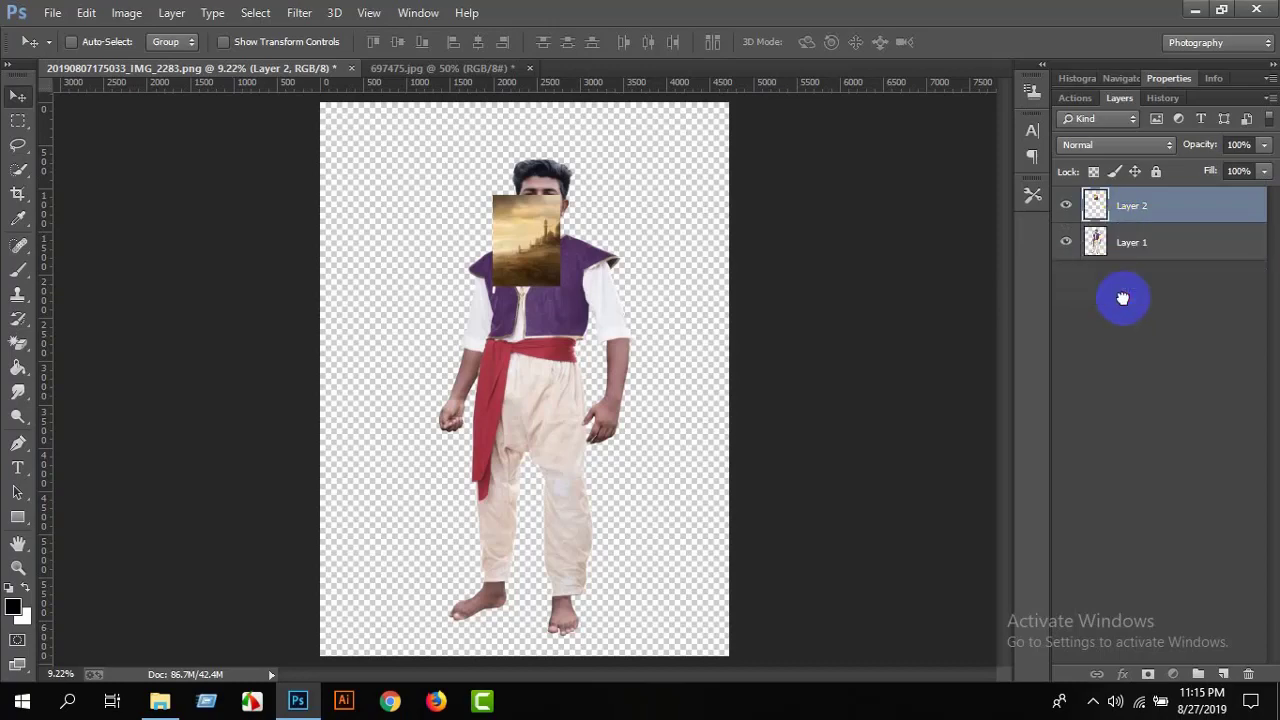
pyautogui.moveTo(1115, 232); pyautogui.dragTo(1123, 295)
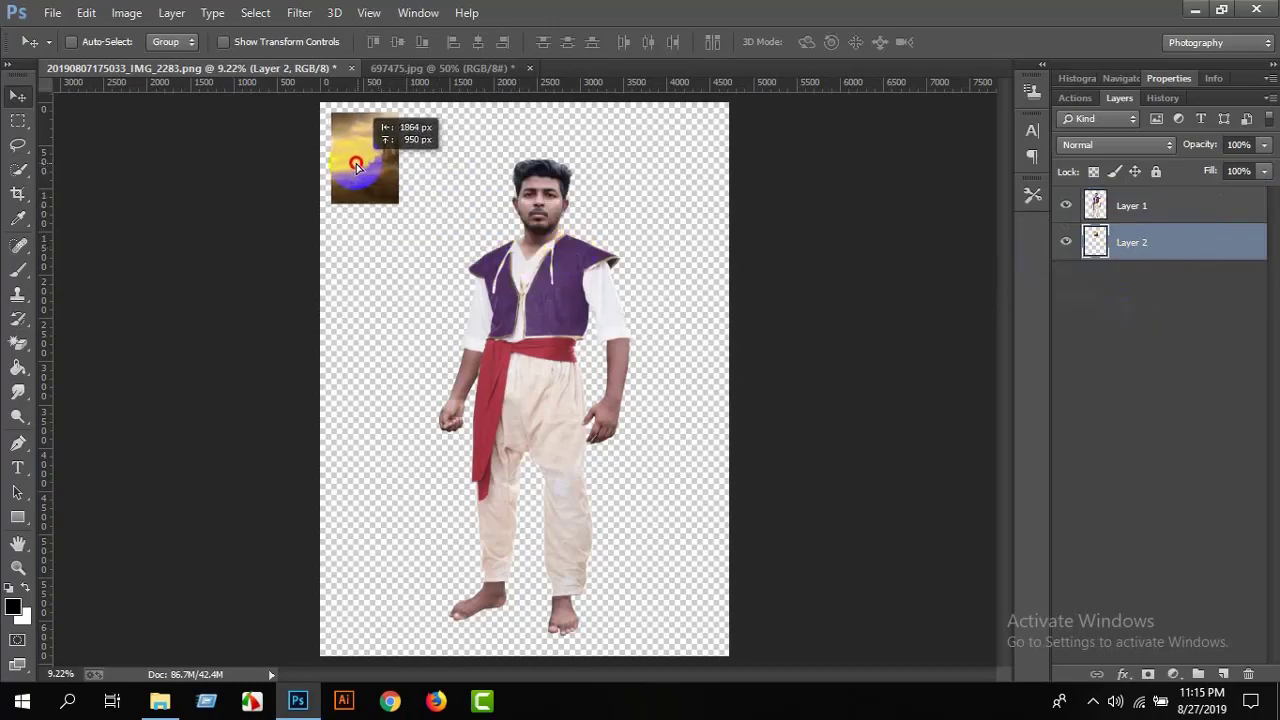
pyautogui.moveTo(492, 230); pyautogui.dragTo(350, 150)
# Scale the palace to fill the canvas and close 697475.jpg without saving.
pyautogui.click(87, 12)
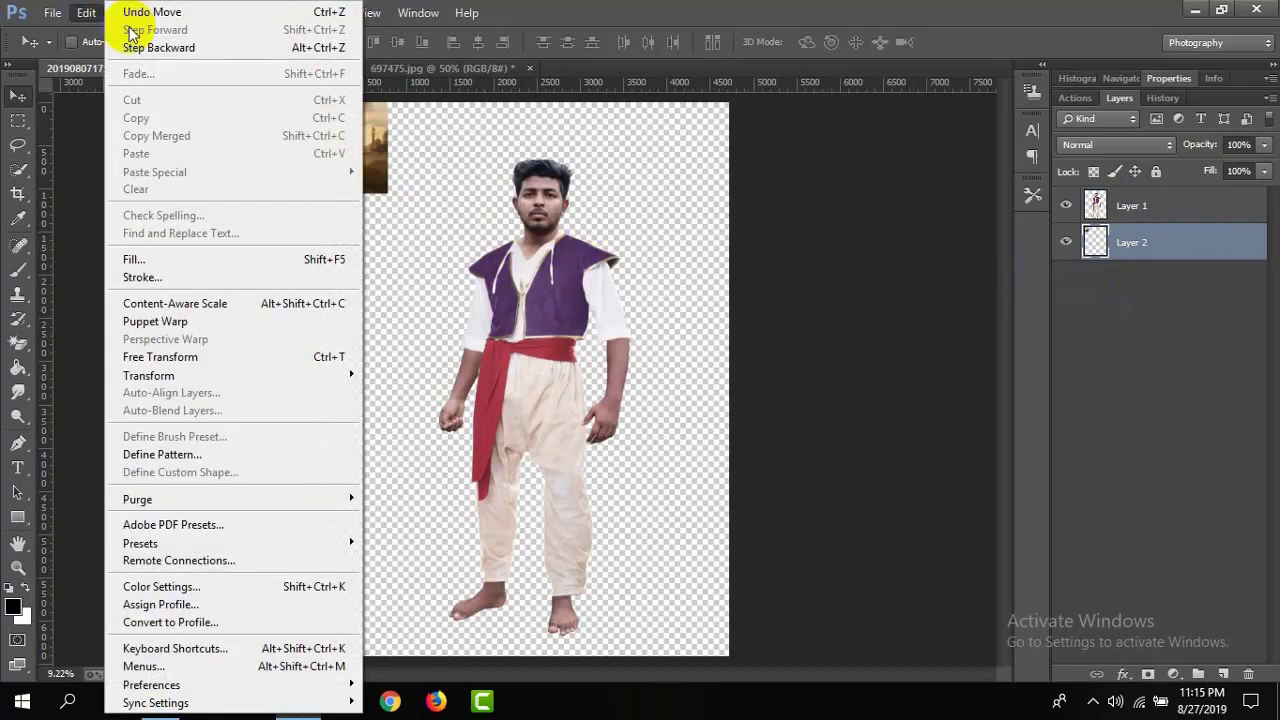
pyautogui.click(300, 356)
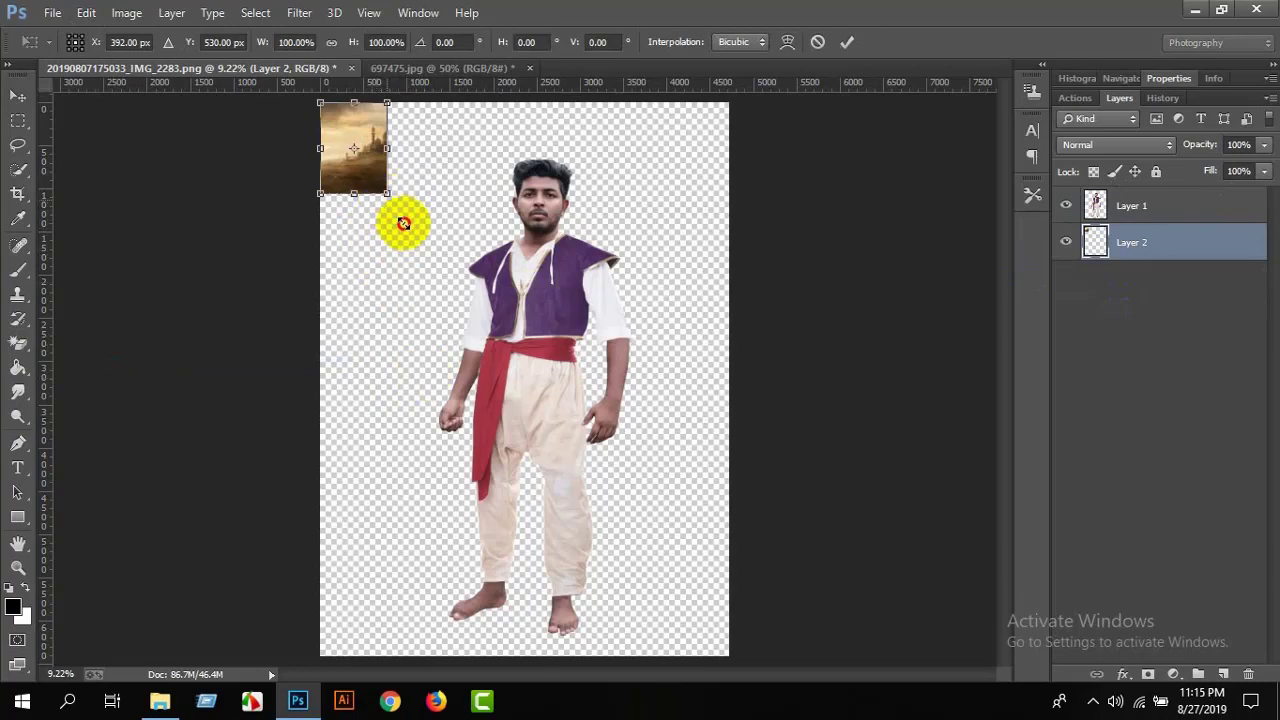
pyautogui.moveTo(403, 222); pyautogui.dragTo(727, 655)
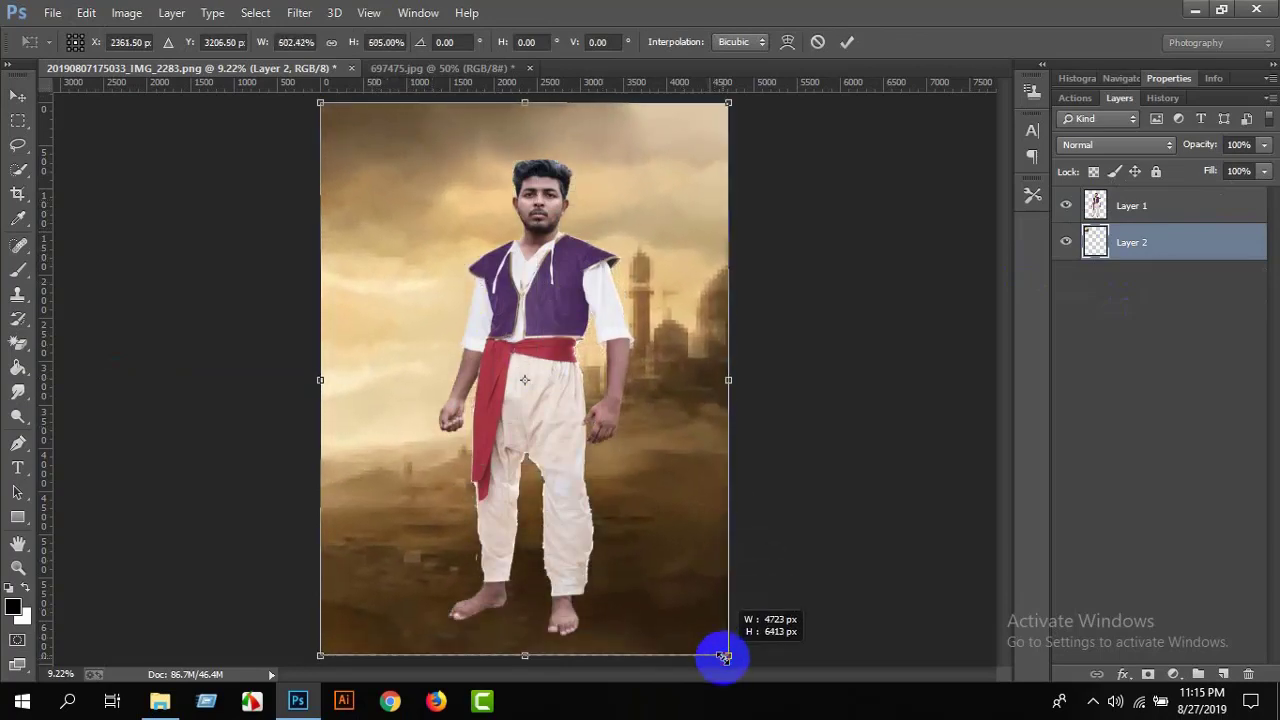
pyautogui.click(845, 40)
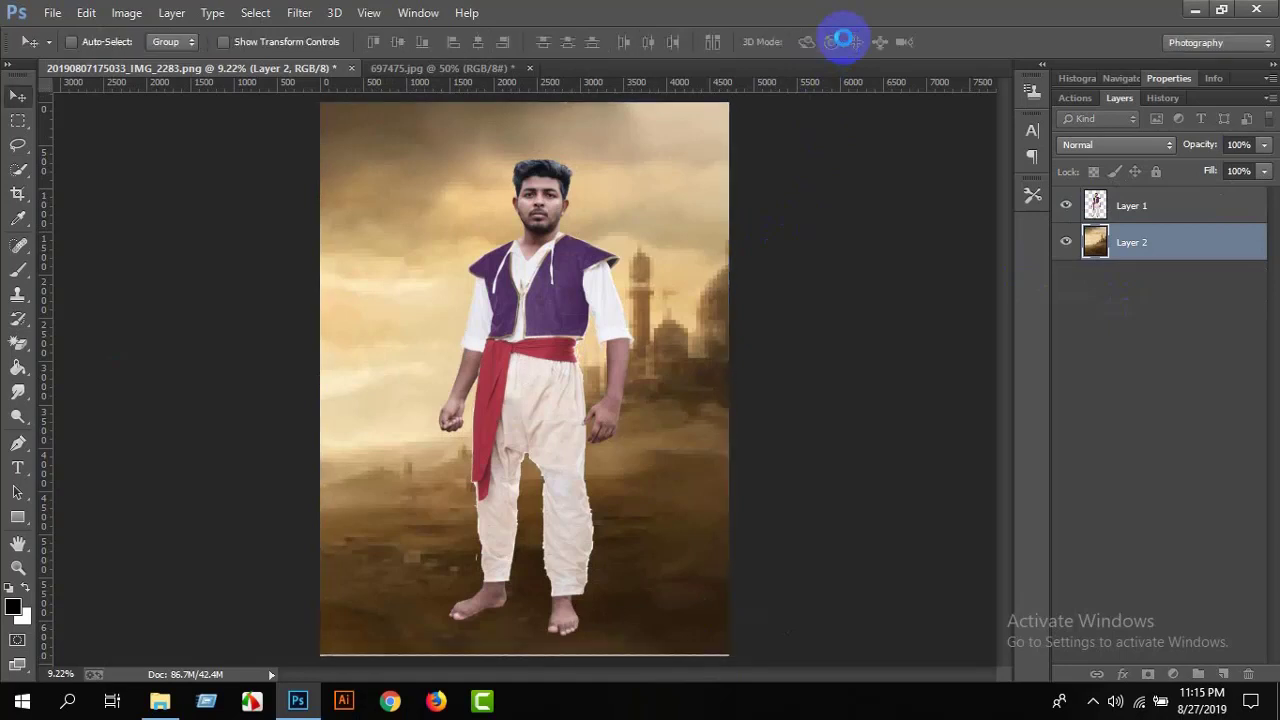
pyautogui.click(528, 69)
pyautogui.click(648, 277)
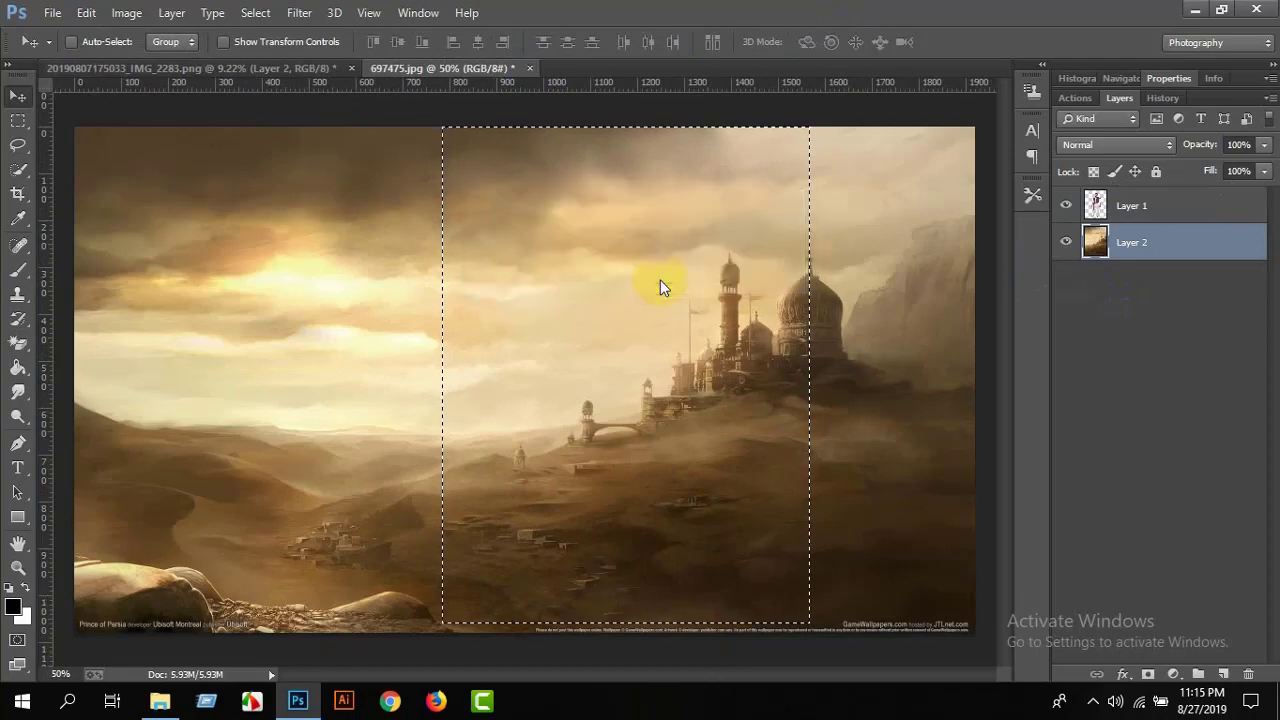
pyautogui.click(1095, 205)
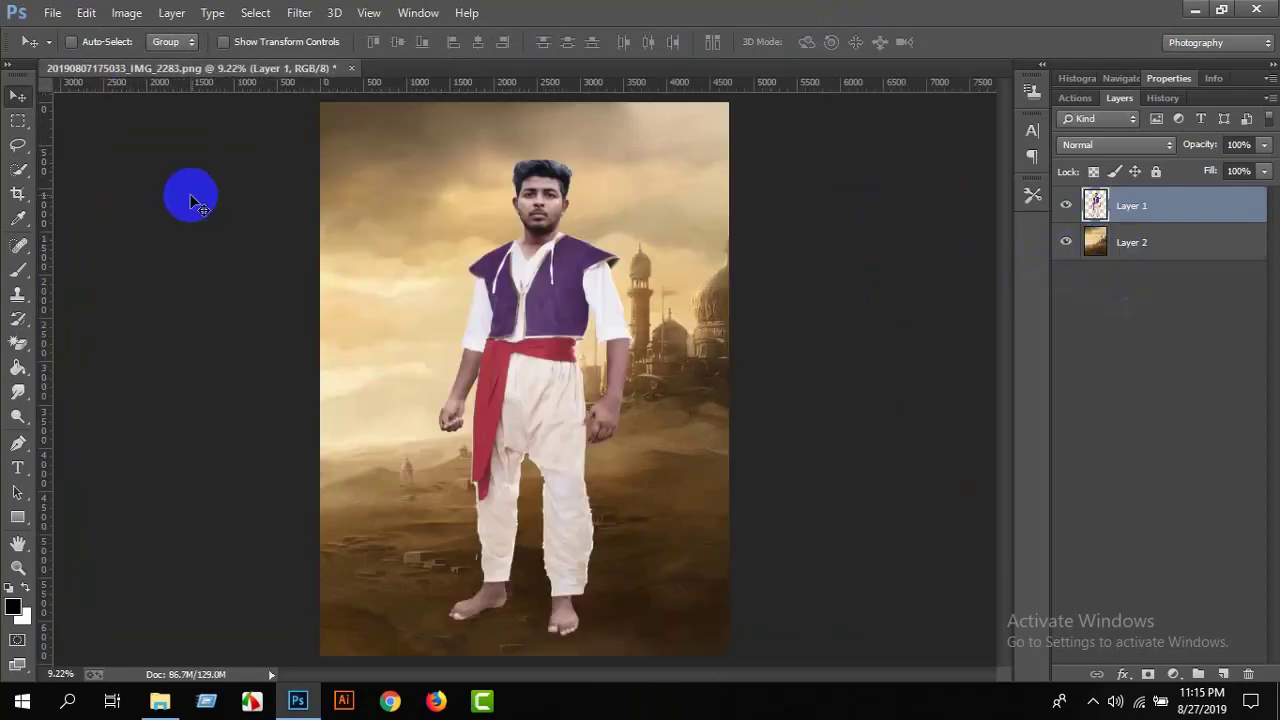
# Free Transform Layer 1 down to about 80% and move the man slightly up.
pyautogui.click(86, 12)
pyautogui.click(294, 361)
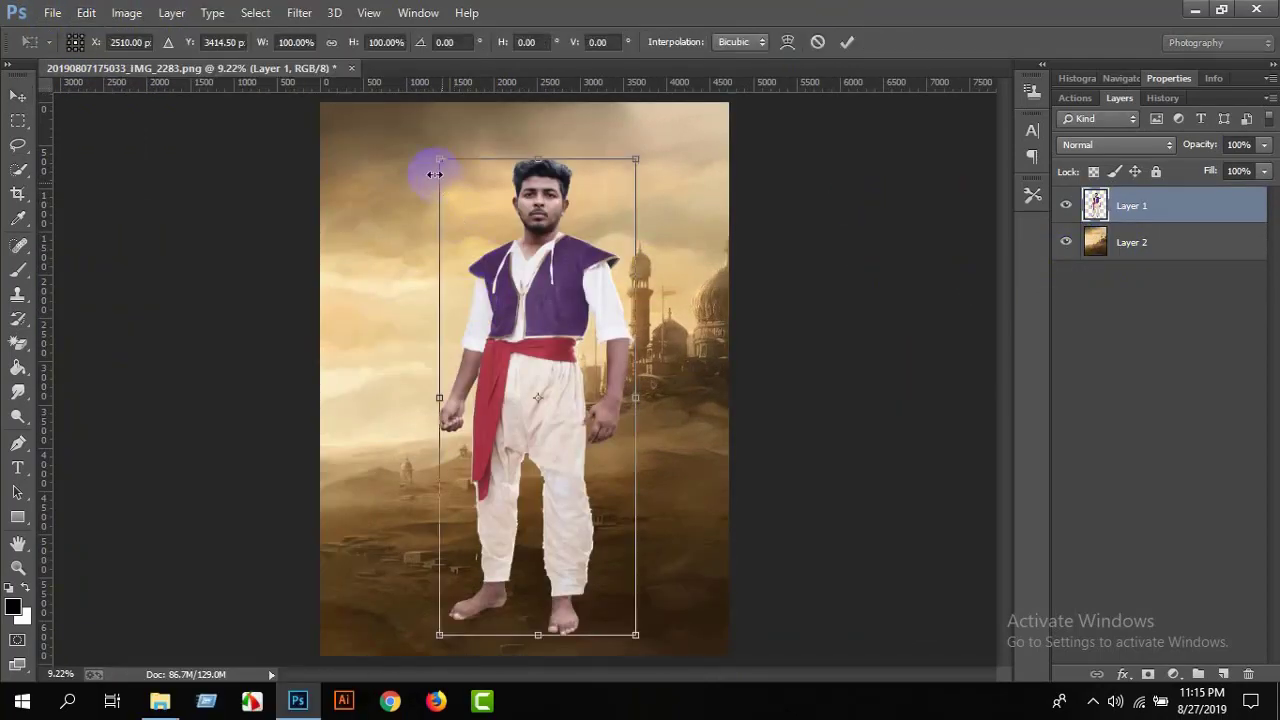
pyautogui.moveTo(444, 179); pyautogui.dragTo(480, 257)
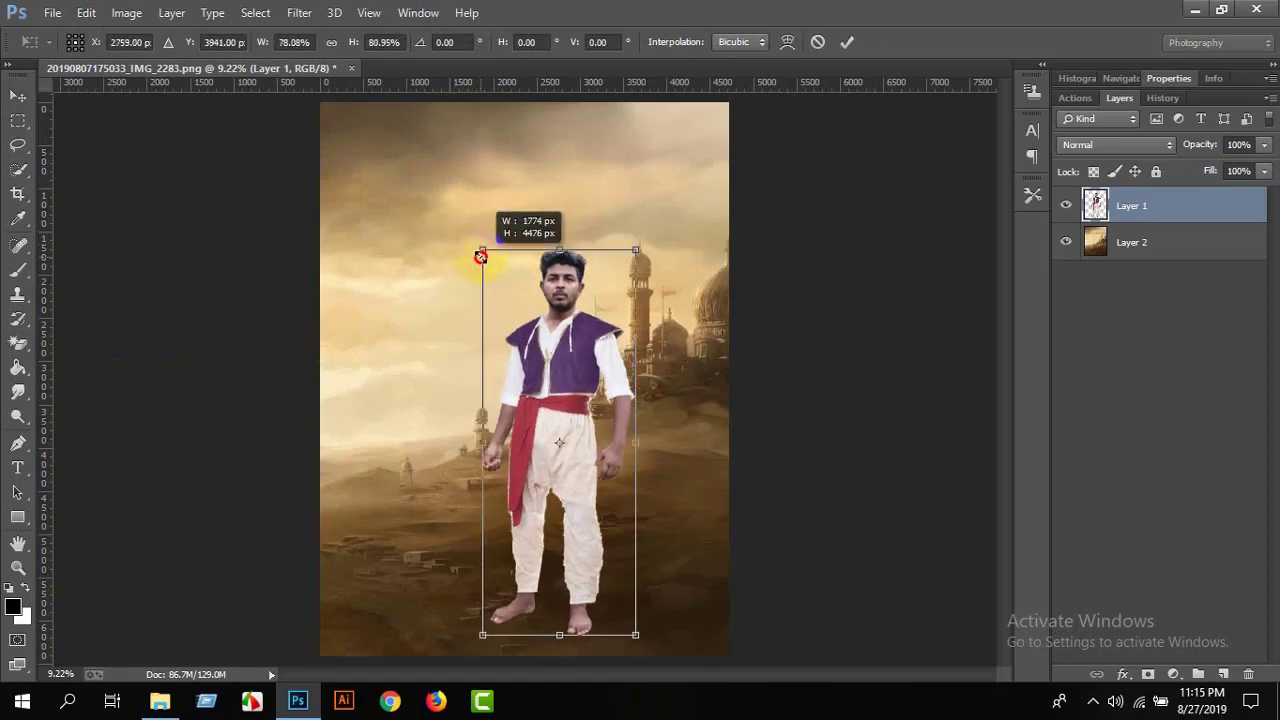
pyautogui.moveTo(480, 257); pyautogui.dragTo(475, 259)
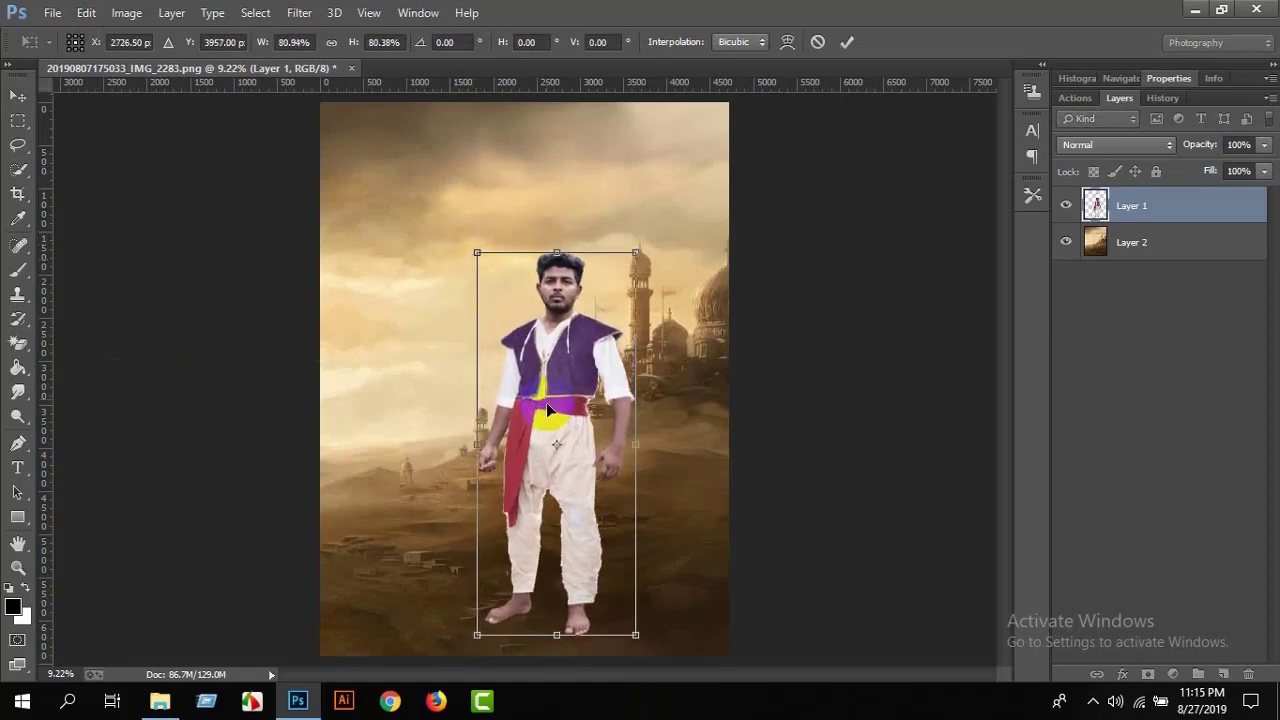
pyautogui.moveTo(546, 402); pyautogui.dragTo(545, 379)
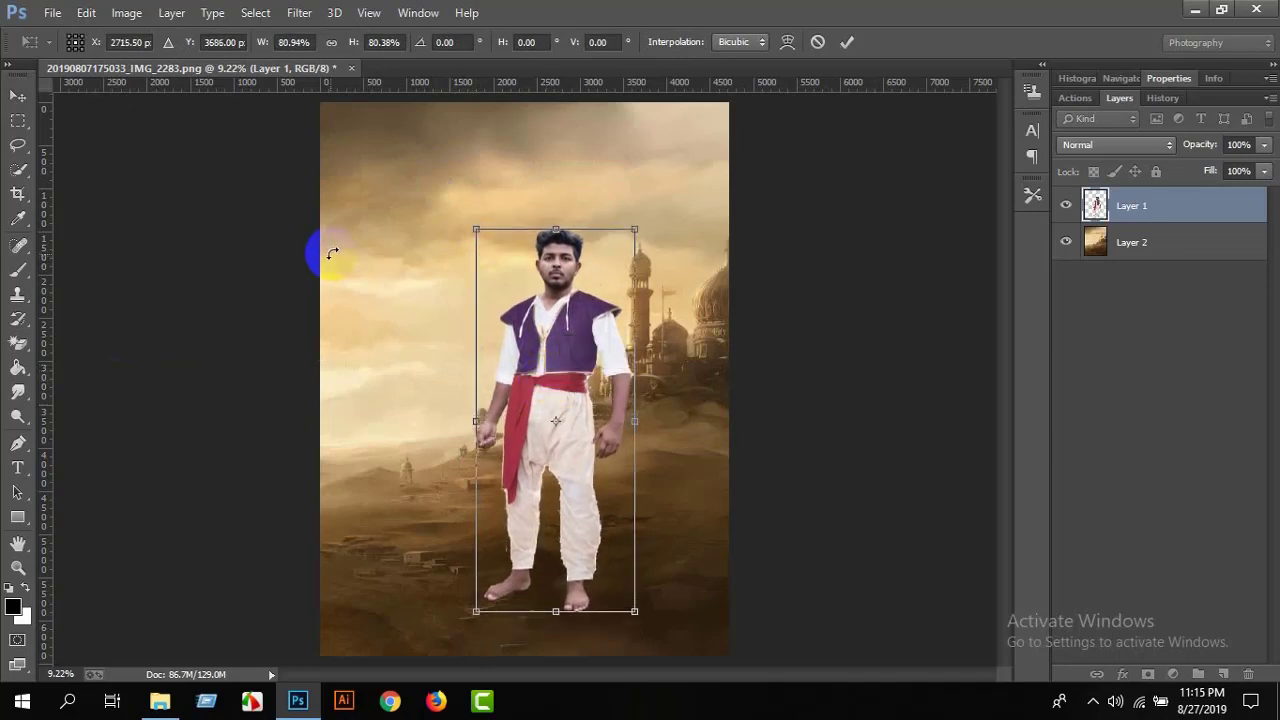
pyautogui.click(845, 42)
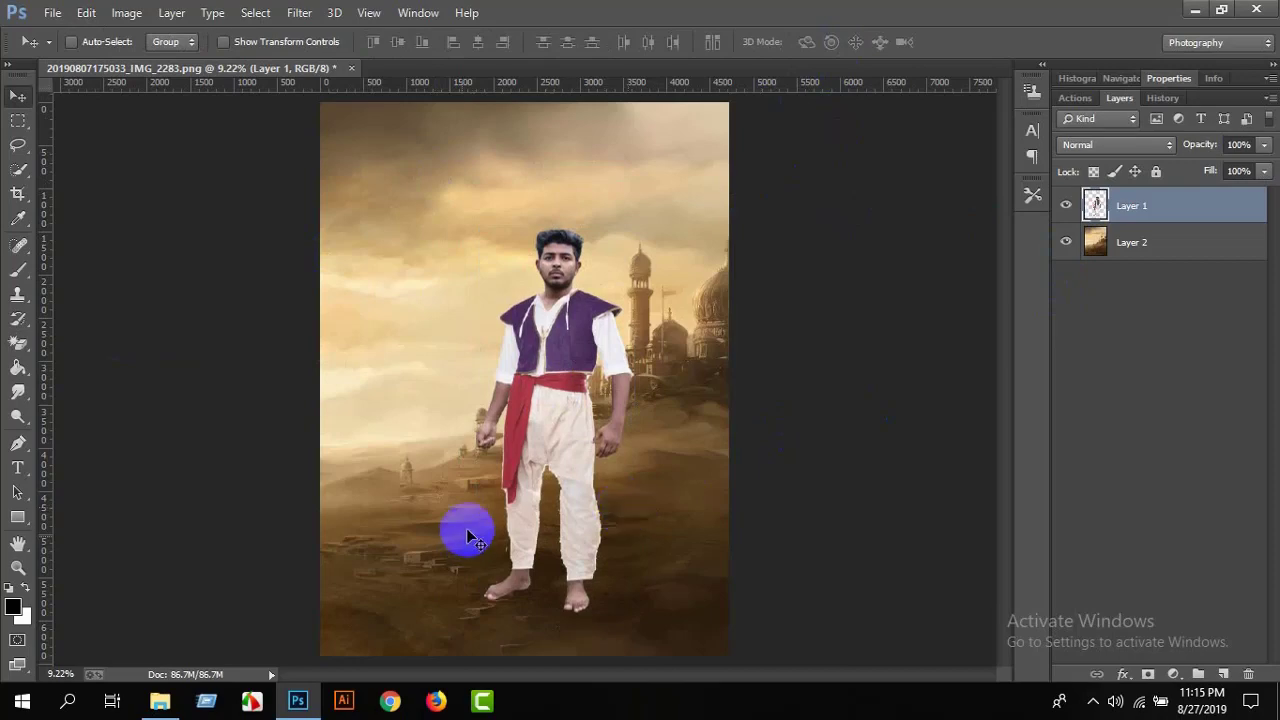
# Zoom in on the left trouser cuff and add a layer mask to Layer 1.
pyautogui.click(17, 568)
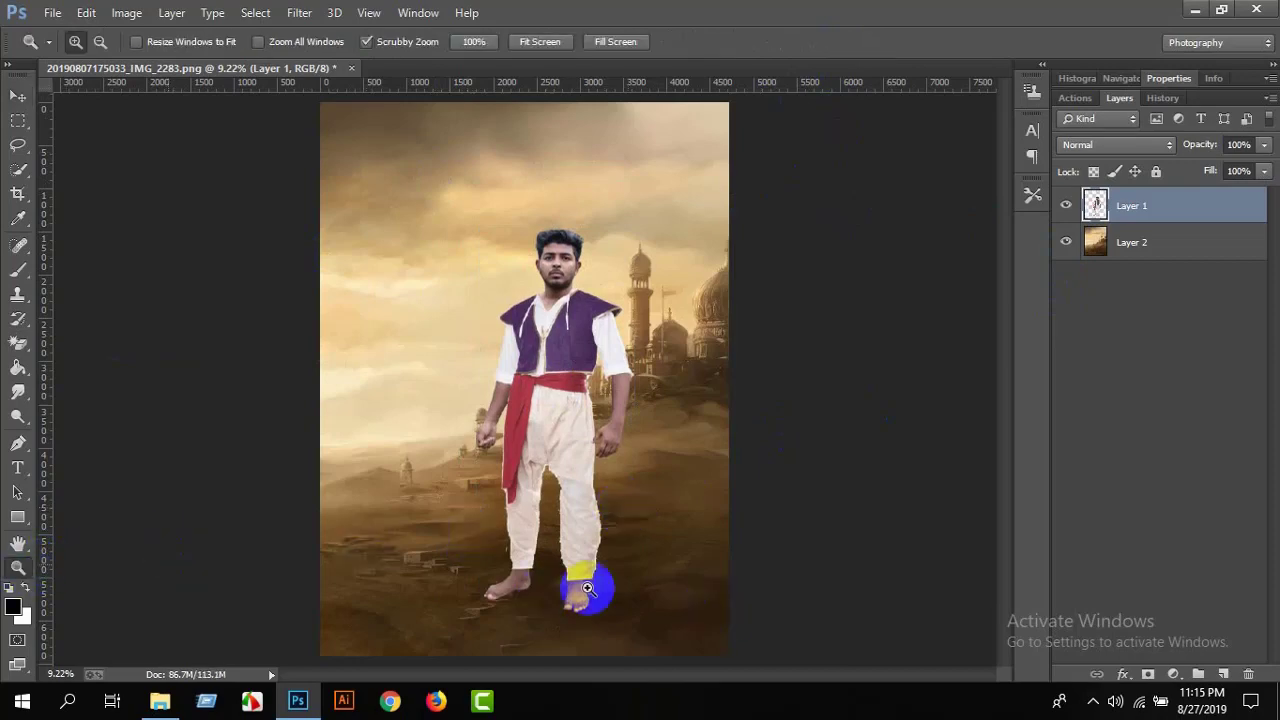
pyautogui.moveTo(582, 612); pyautogui.dragTo(663, 668)
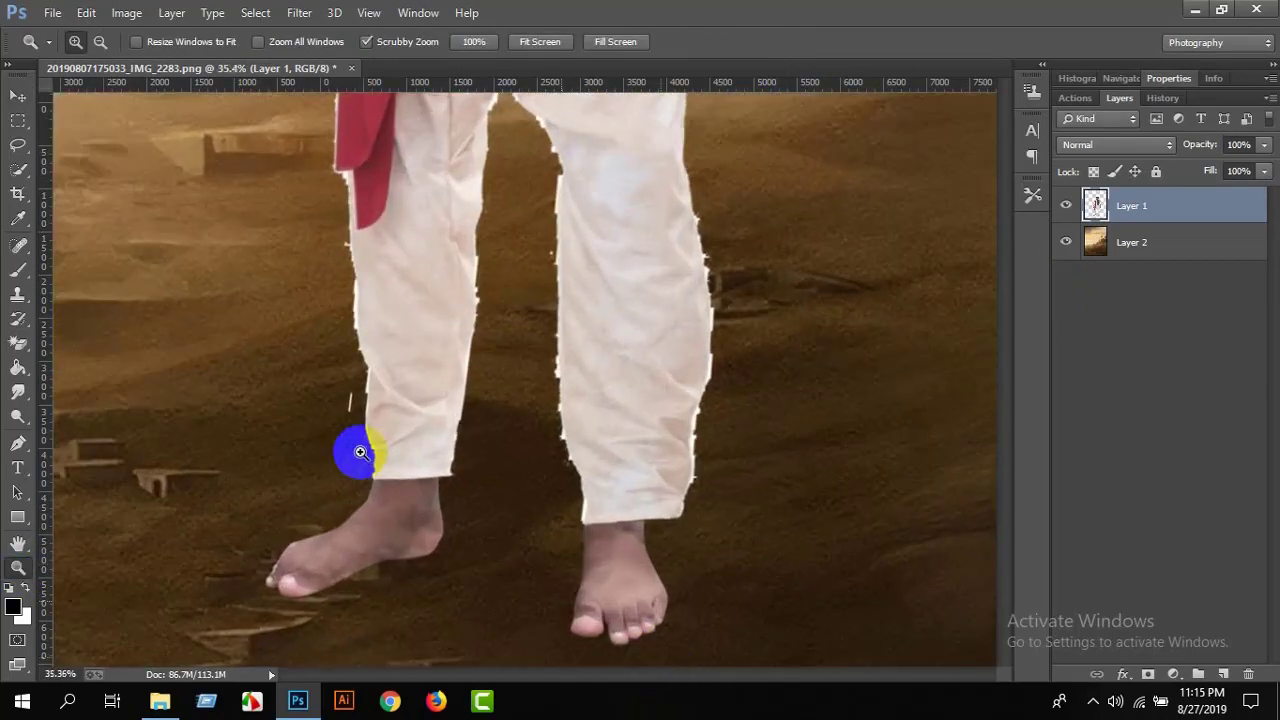
pyautogui.moveTo(354, 500); pyautogui.dragTo(443, 604)
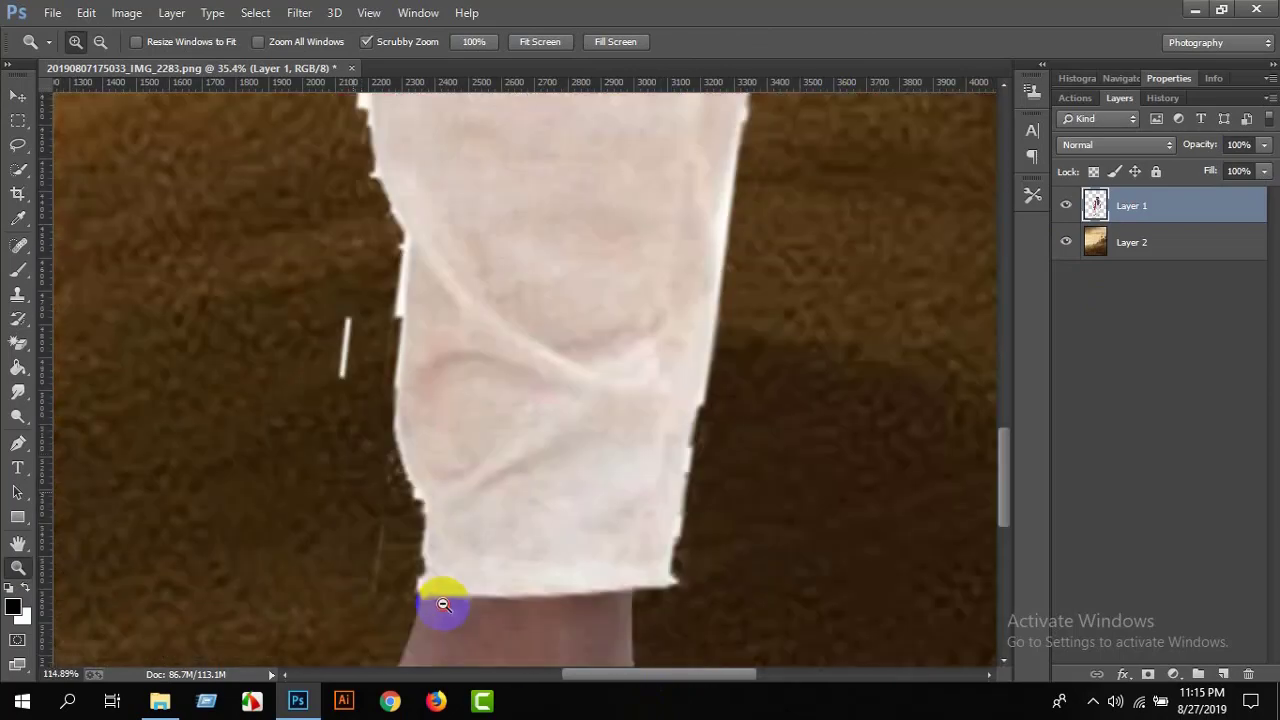
pyautogui.click(1147, 674)
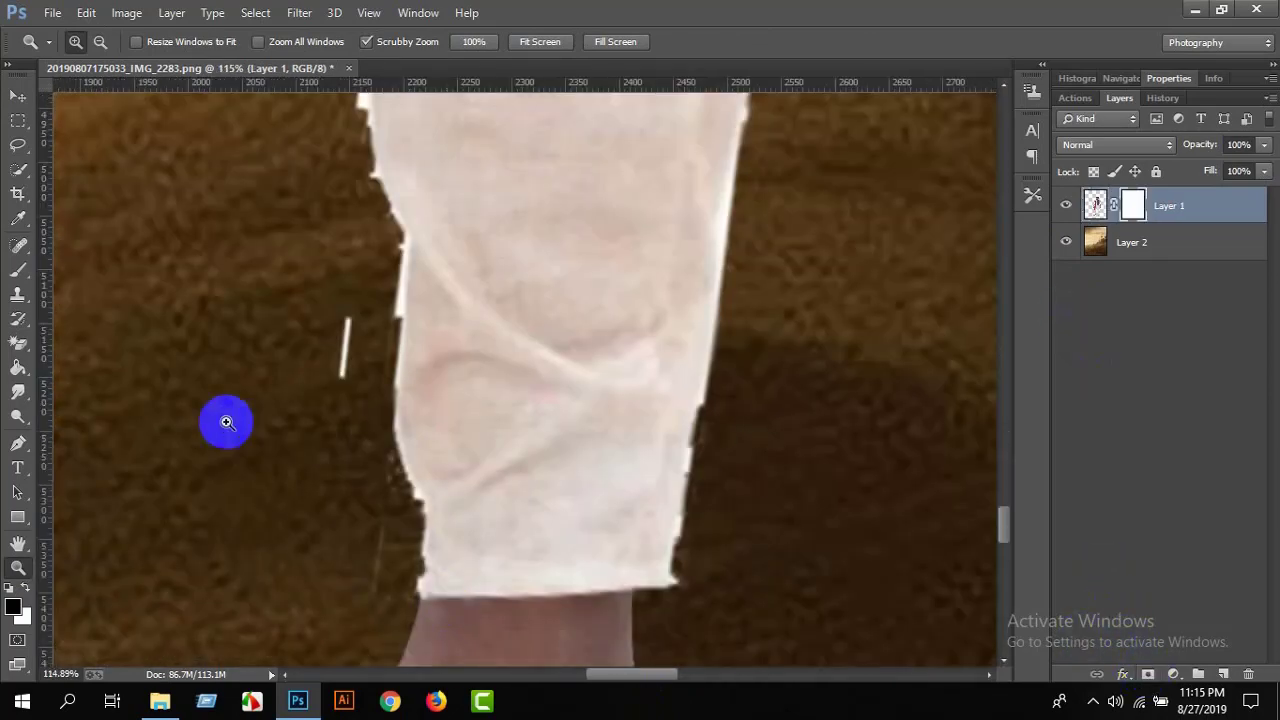
# Start a Pen path along the trouser cuff edge.
pyautogui.click(22, 448)
pyautogui.click(425, 592)
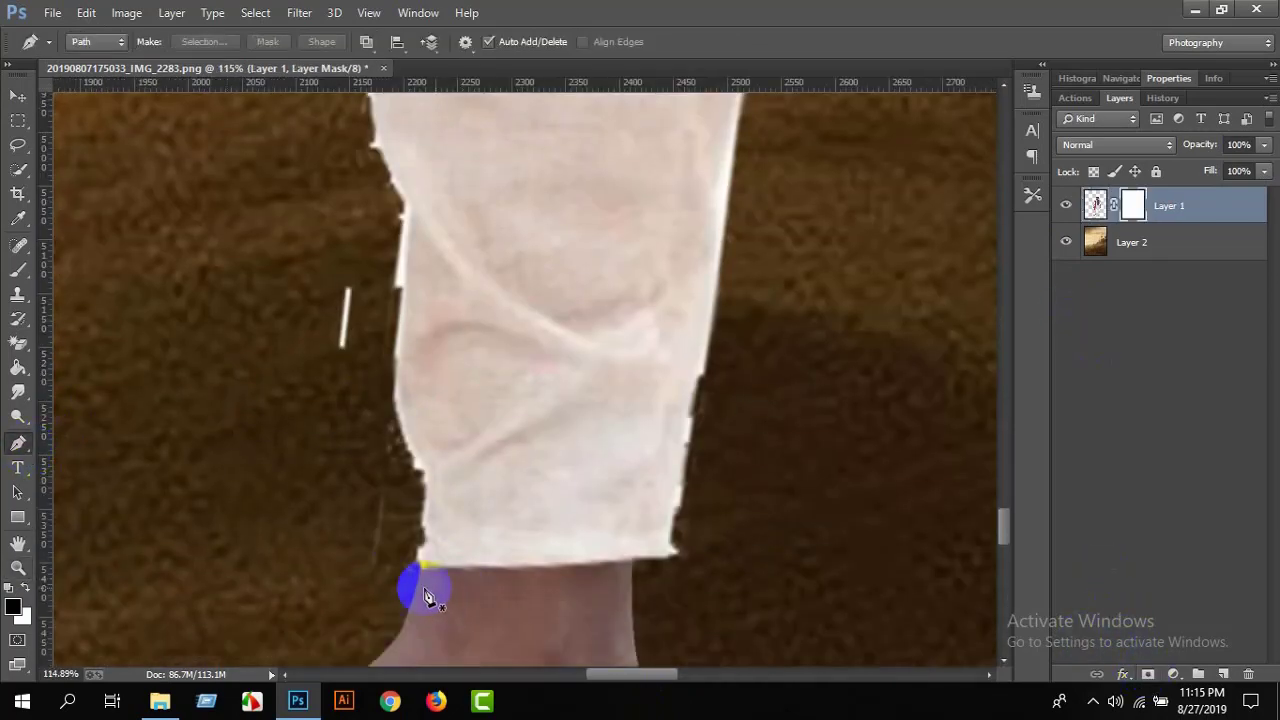
pyautogui.click(423, 537)
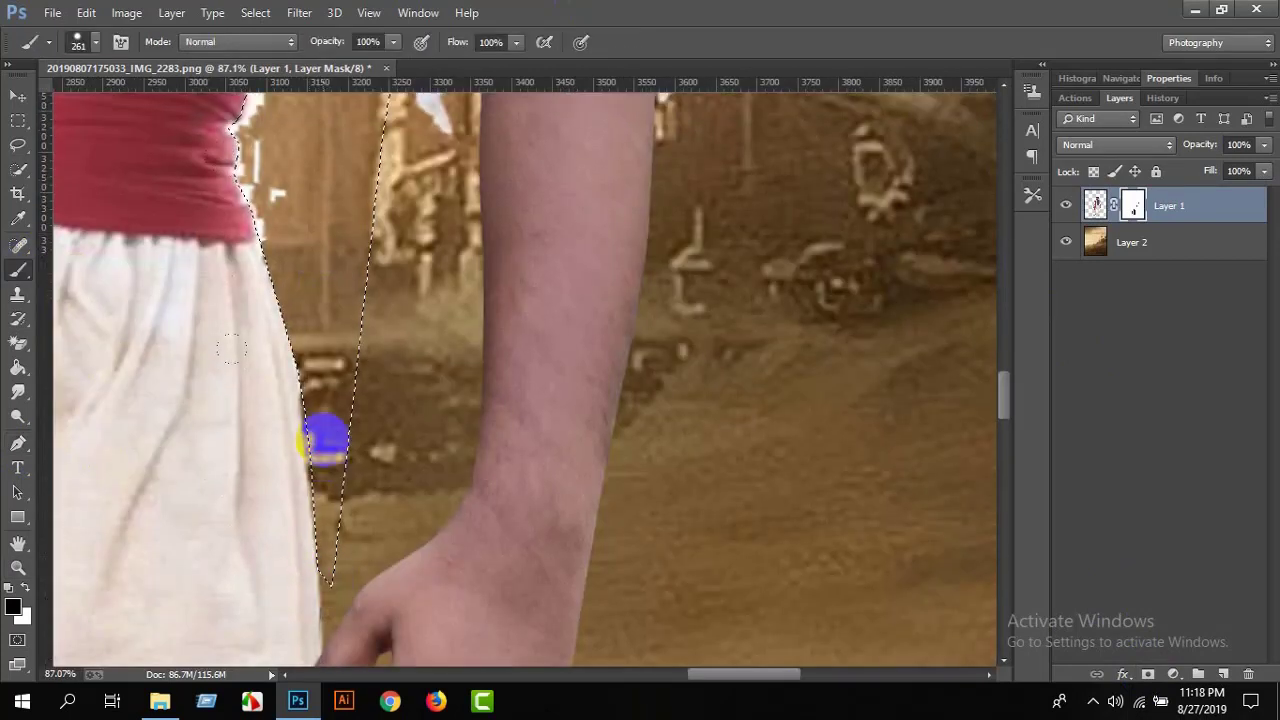
pyautogui.scroll(2, 325, 440)
pyautogui.scroll(4, 320, 480)
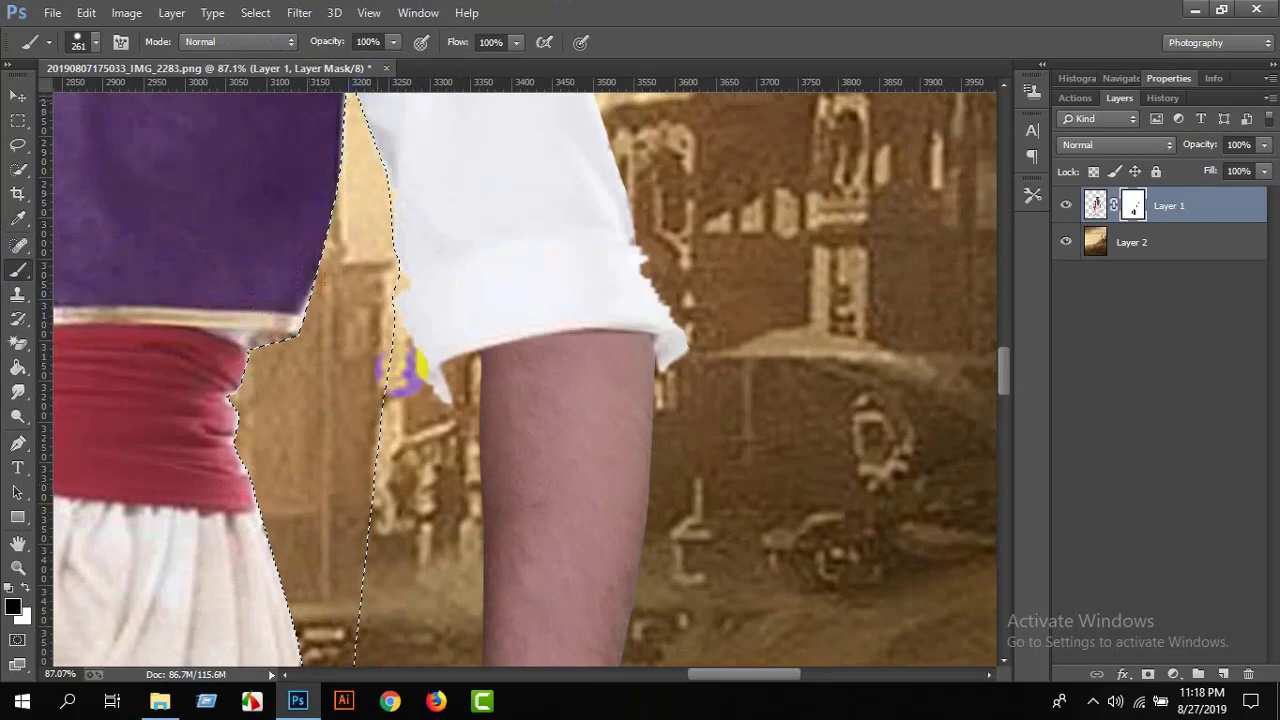
pyautogui.scroll(2, 380, 390)
pyautogui.scroll(1, 350, 330)
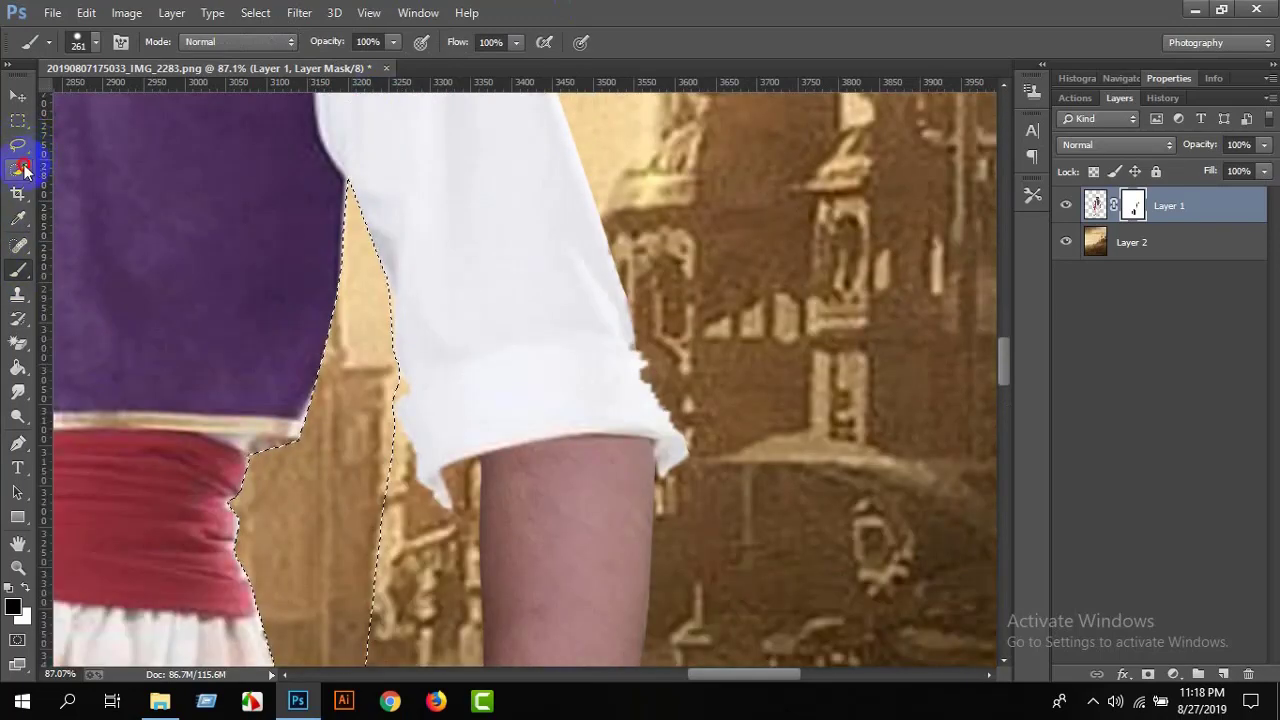
# Zoom out and pan along the trouser leg to view more of the figure.
pyautogui.click(18, 169)
pyautogui.click(18, 566)
pyautogui.scroll(-1, 269, 357)
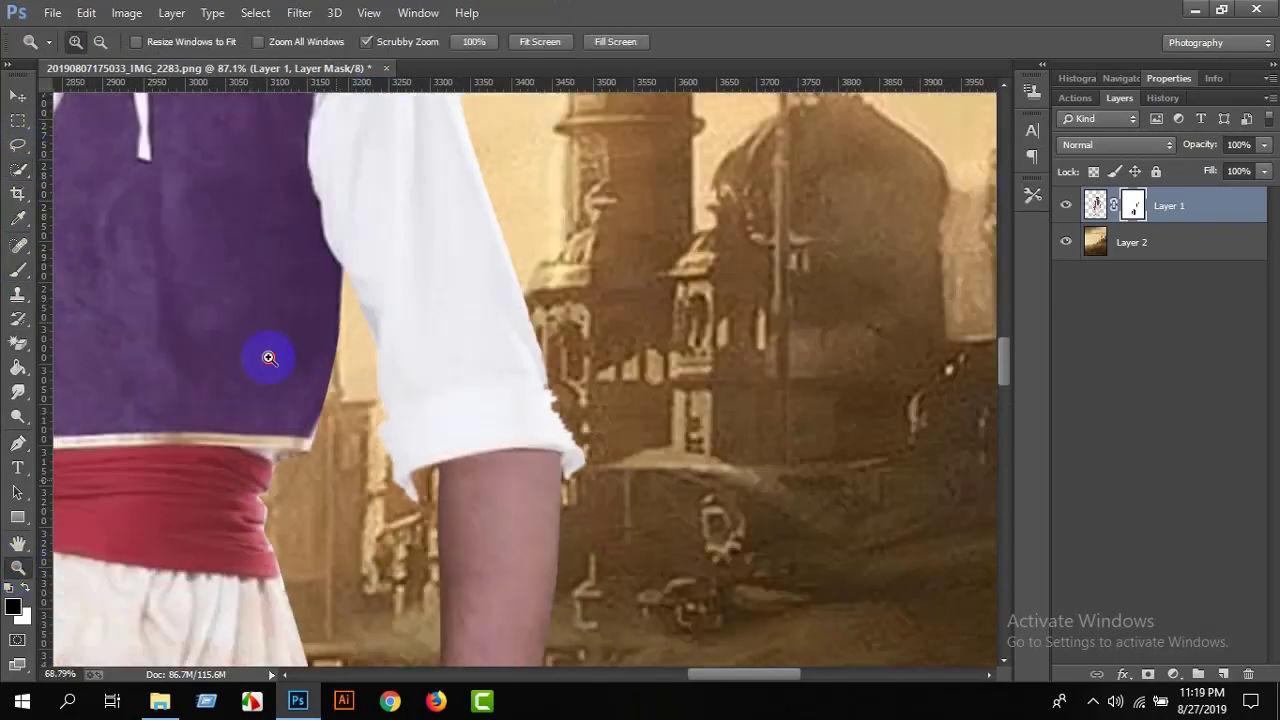
pyautogui.scroll(-3, 269, 357)
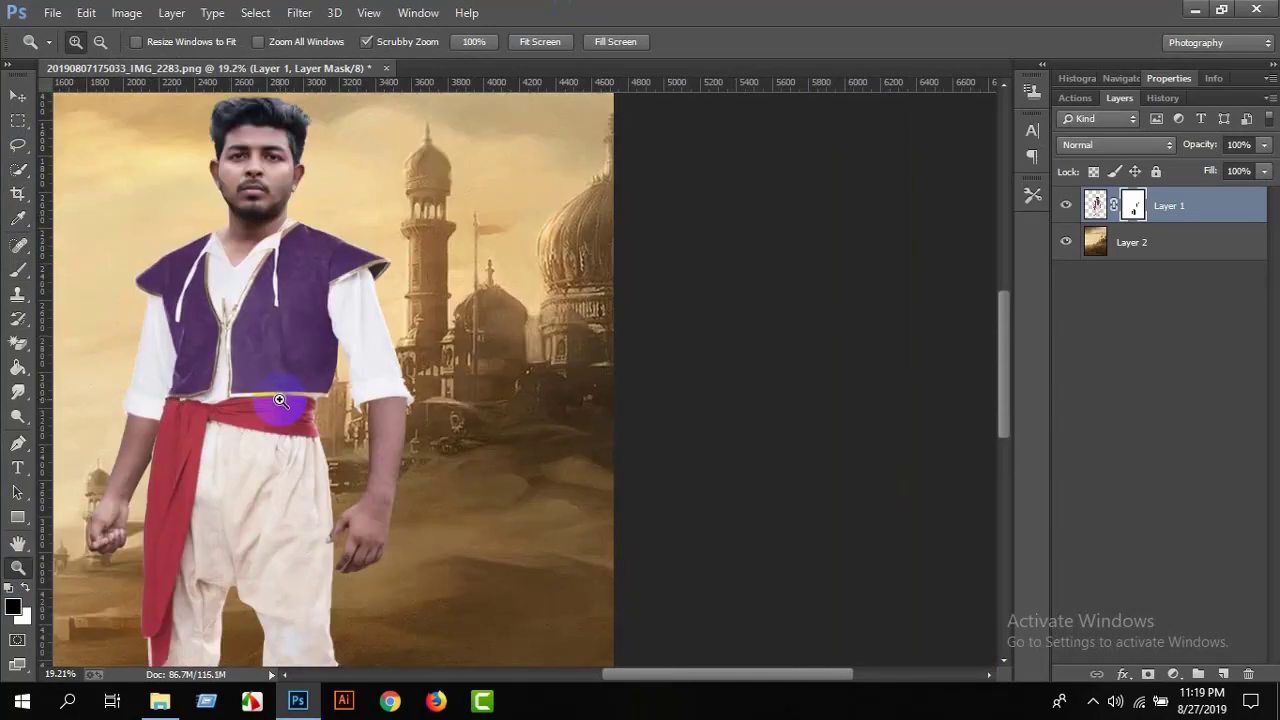
pyautogui.moveTo(277, 471); pyautogui.dragTo(300, 471)
pyautogui.scroll(-3, 380, 417)
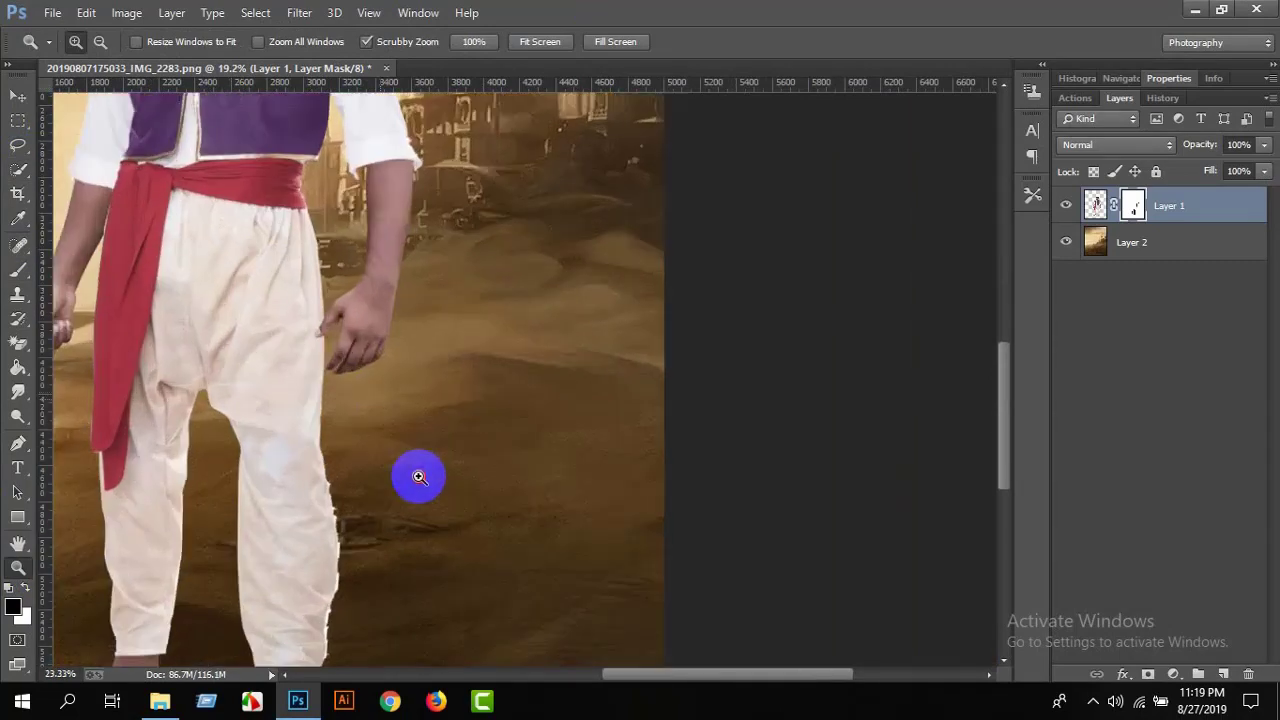
pyautogui.moveTo(419, 477); pyautogui.dragTo(457, 531)
pyautogui.scroll(-2, 120, 400)
pyautogui.scroll(-1, 80, 420)
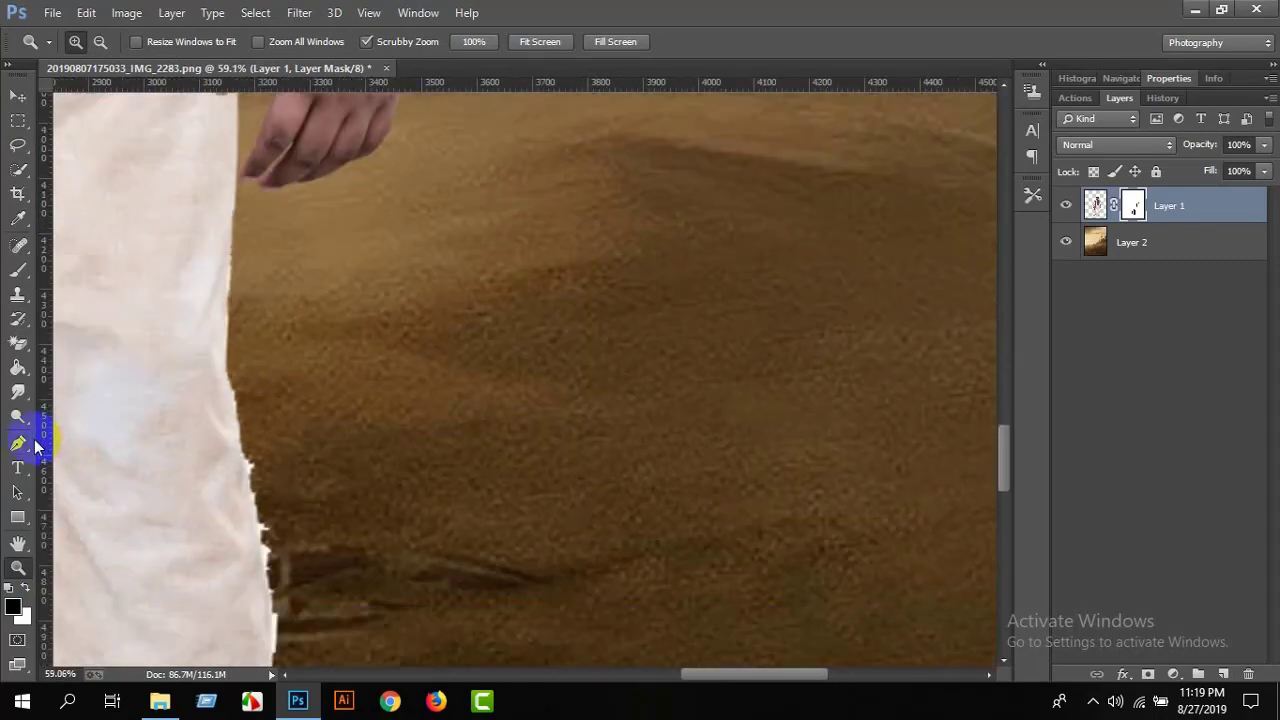
# Trace the trouser leg's outer edge with the Pen tool down to the hem.
pyautogui.click(233, 198)
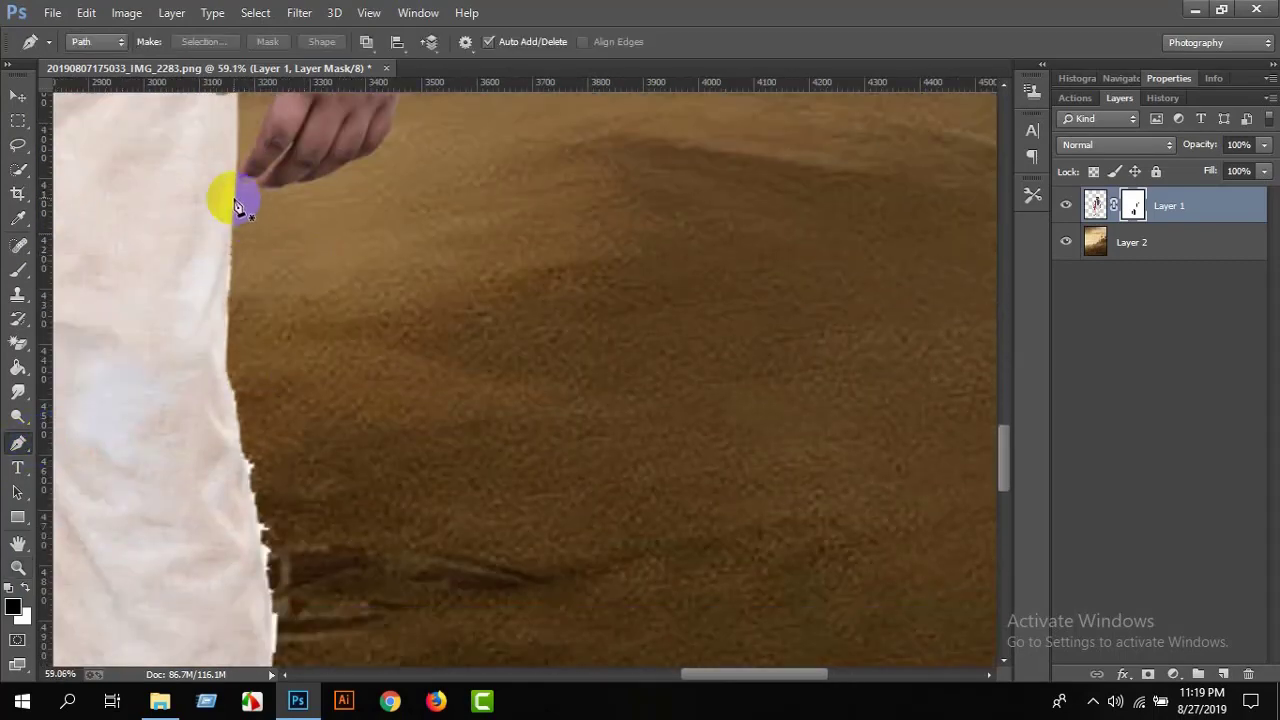
pyautogui.click(226, 376)
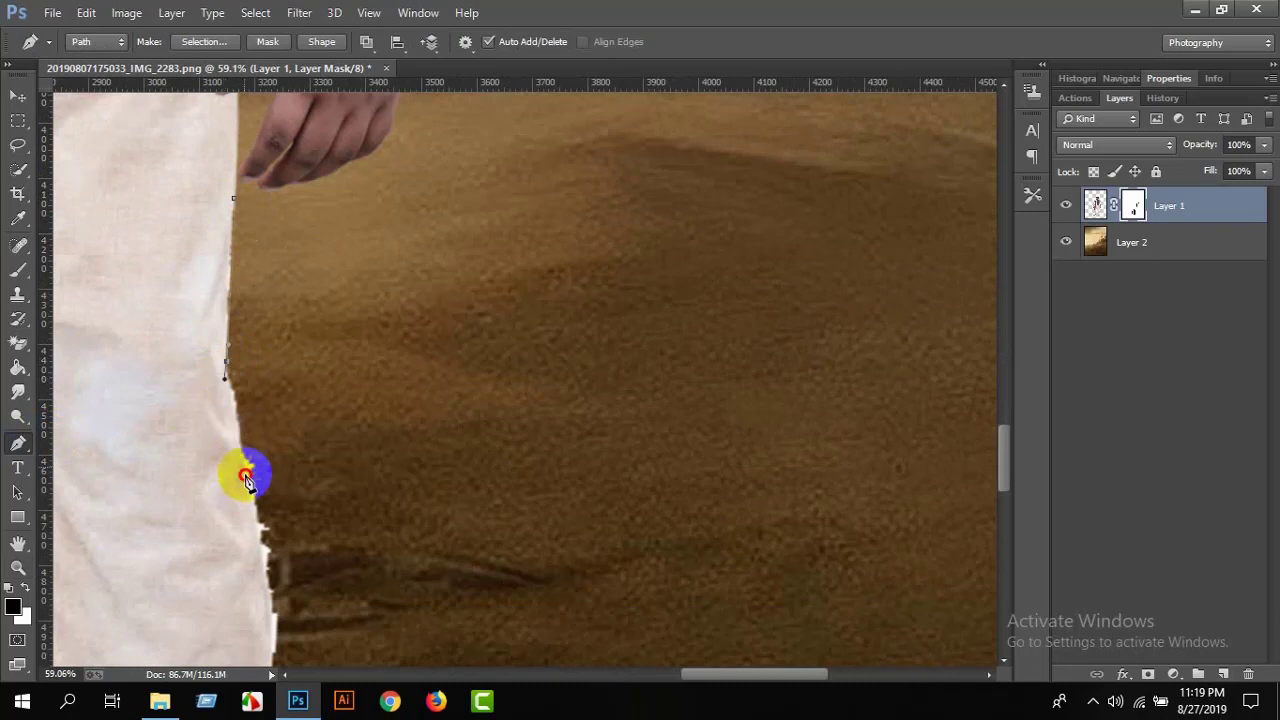
pyautogui.click(255, 511)
pyautogui.scroll(-3, 315, 485)
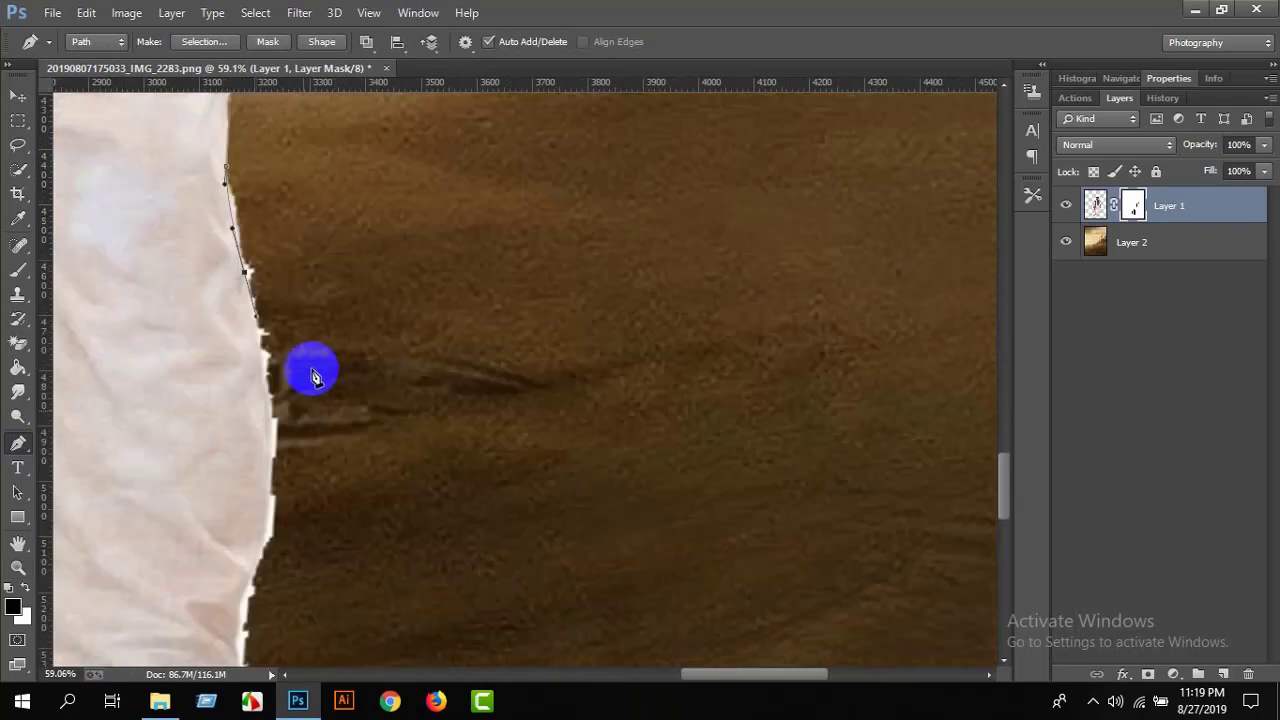
pyautogui.scroll(-1, 309, 366)
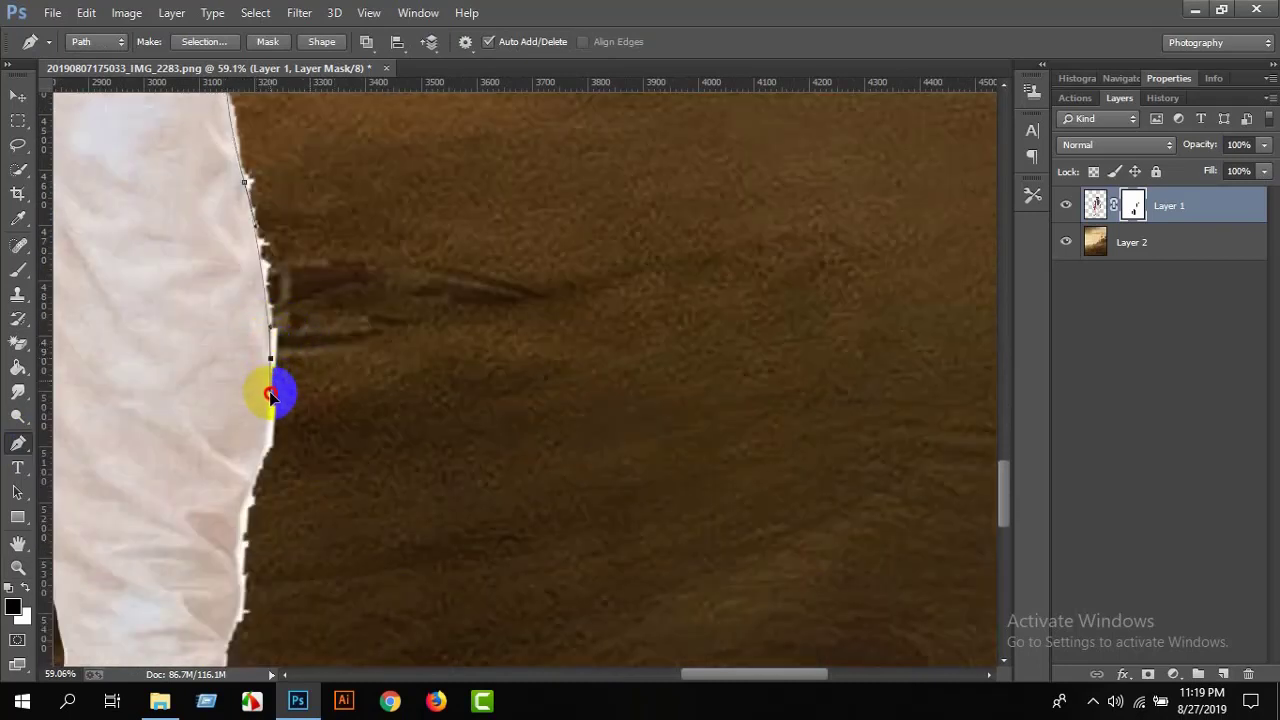
pyautogui.click(270, 395)
pyautogui.scroll(-3, 268, 350)
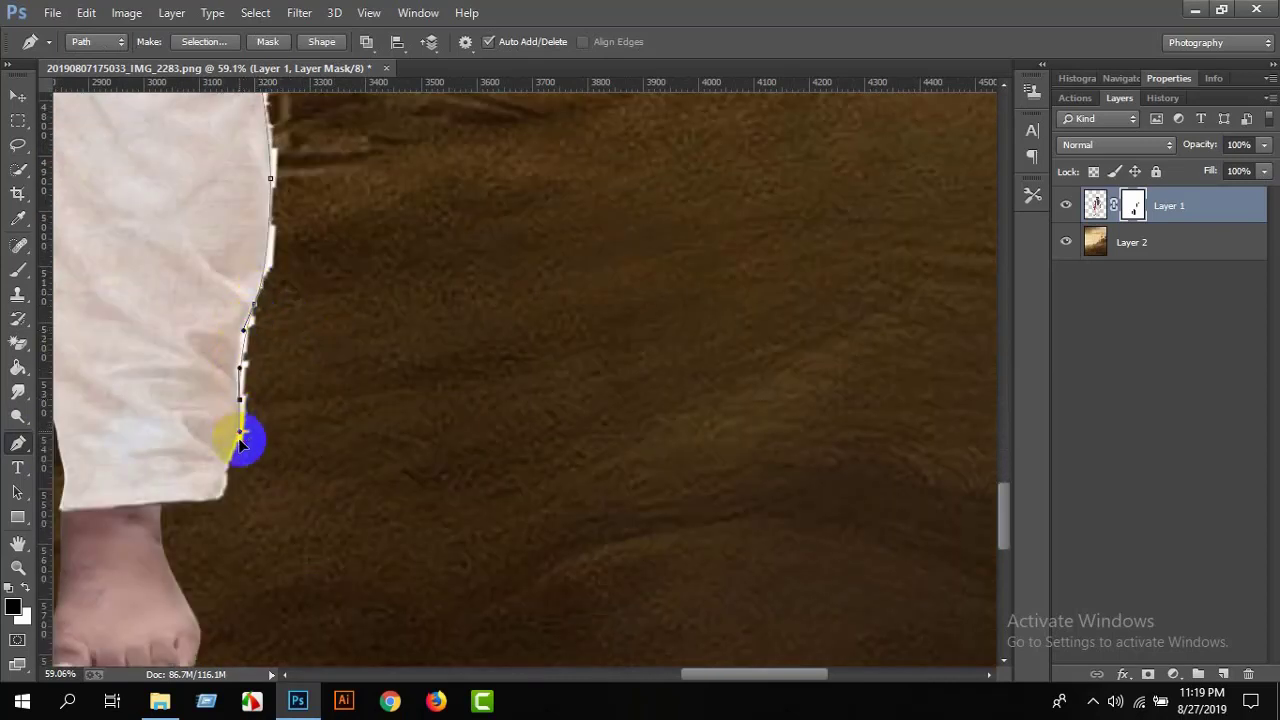
pyautogui.moveTo(270, 507); pyautogui.dragTo(286, 507)
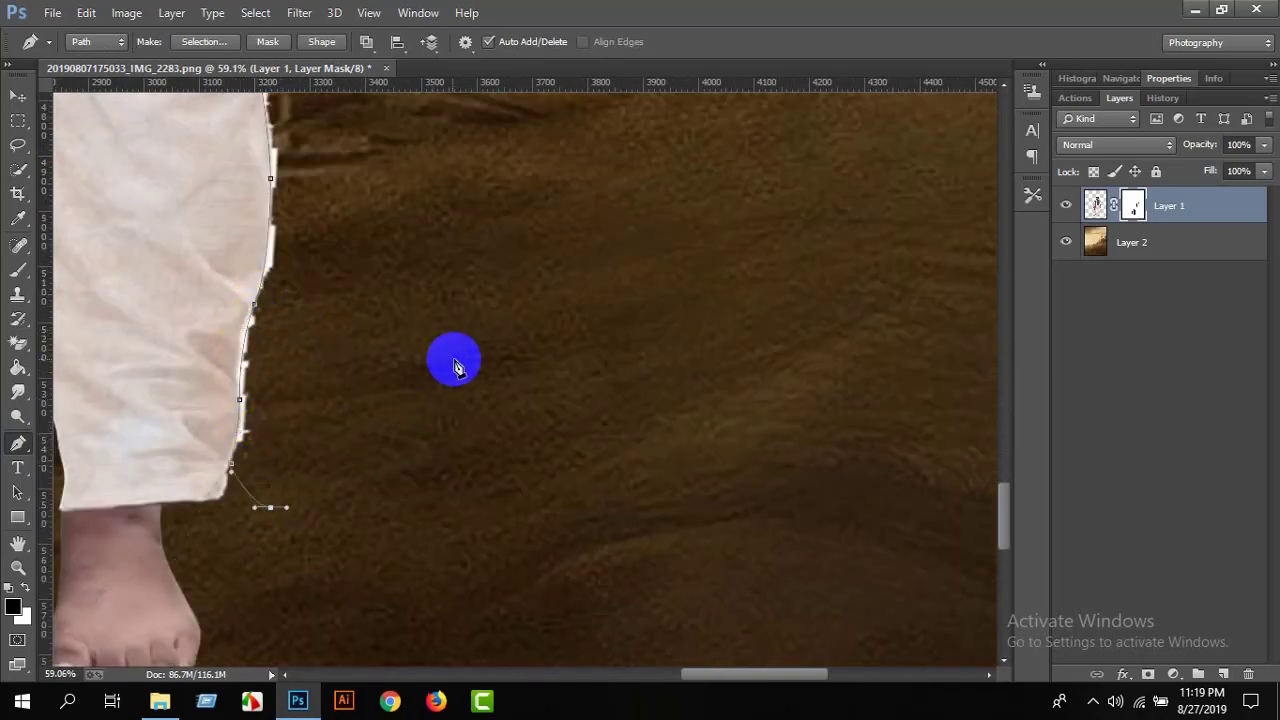
pyautogui.scroll(5, 470, 362)
pyautogui.click(467, 357)
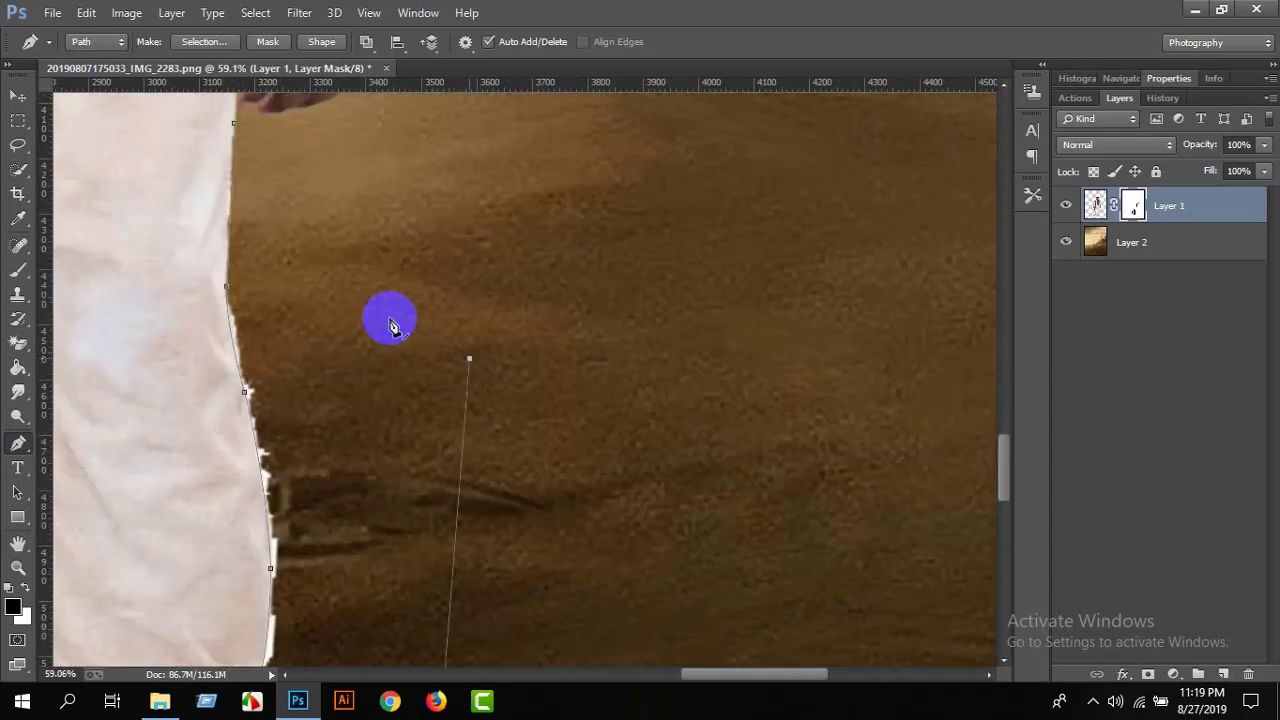
pyautogui.scroll(2, 340, 280)
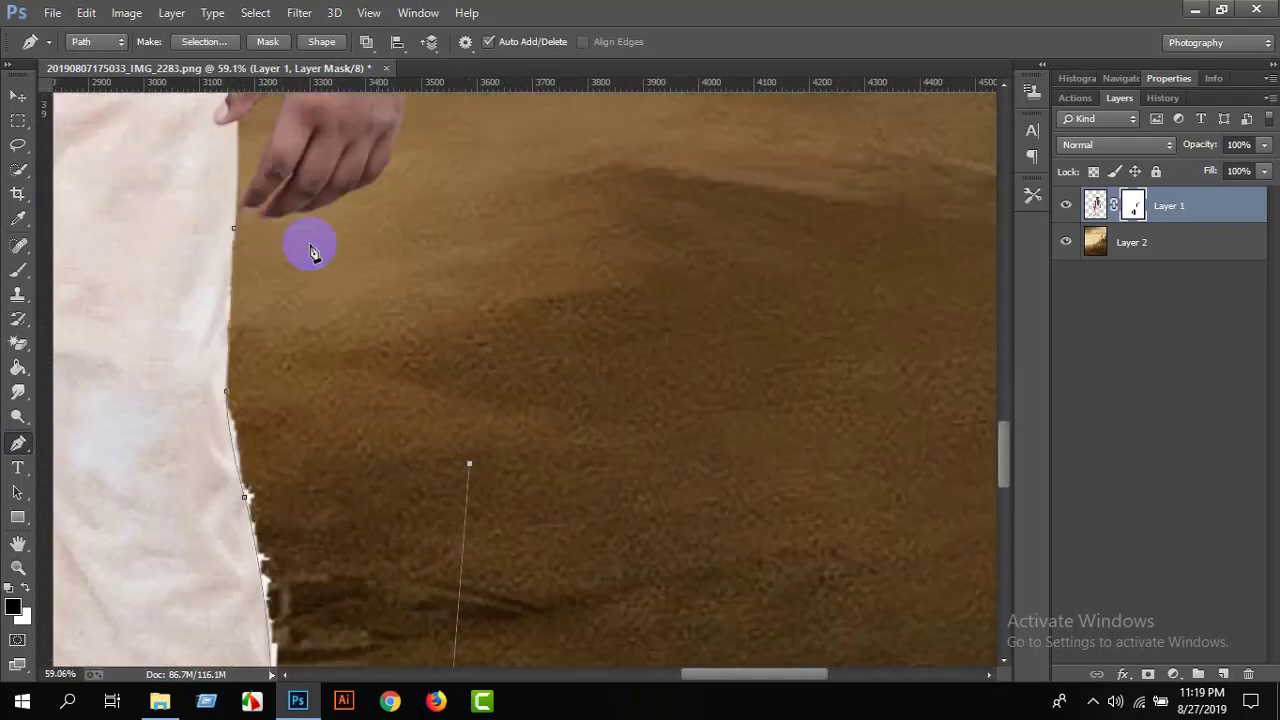
# Make a 0 px feather selection from the path, paint it out on the mask, and deselect.
pyautogui.rightClick(275, 282)
pyautogui.click(315, 311)
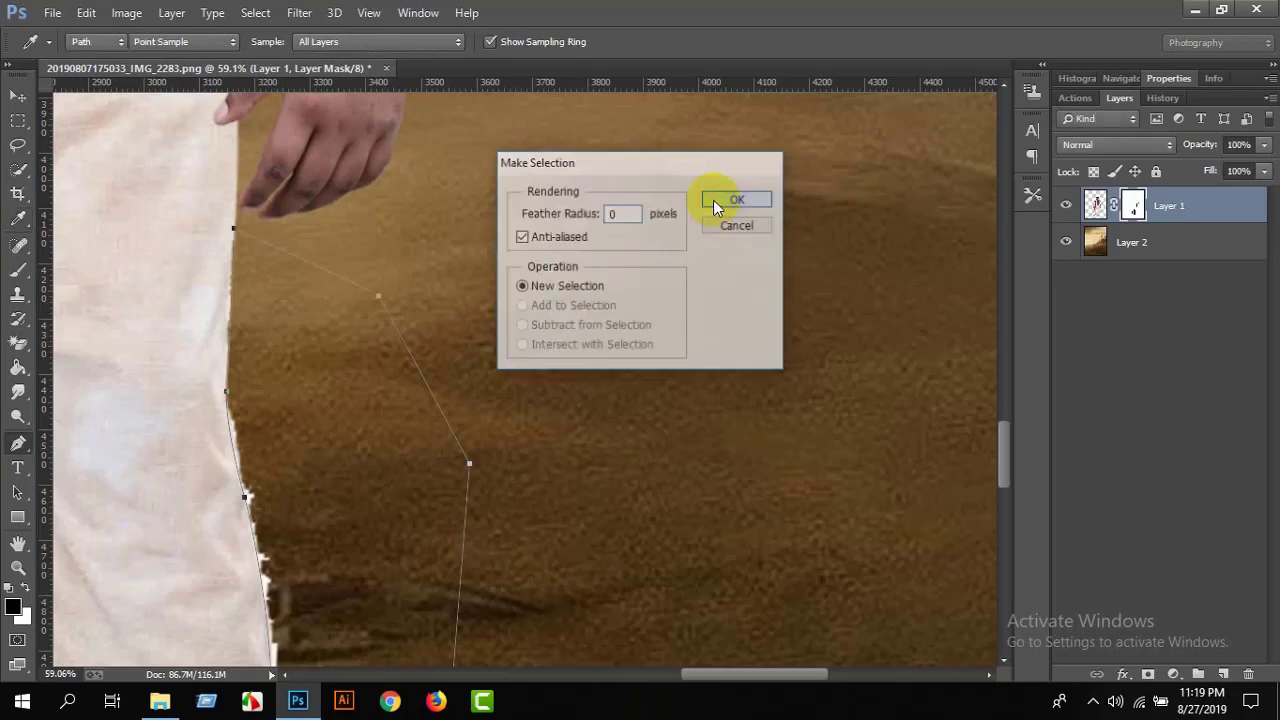
pyautogui.click(727, 201)
pyautogui.click(18, 270)
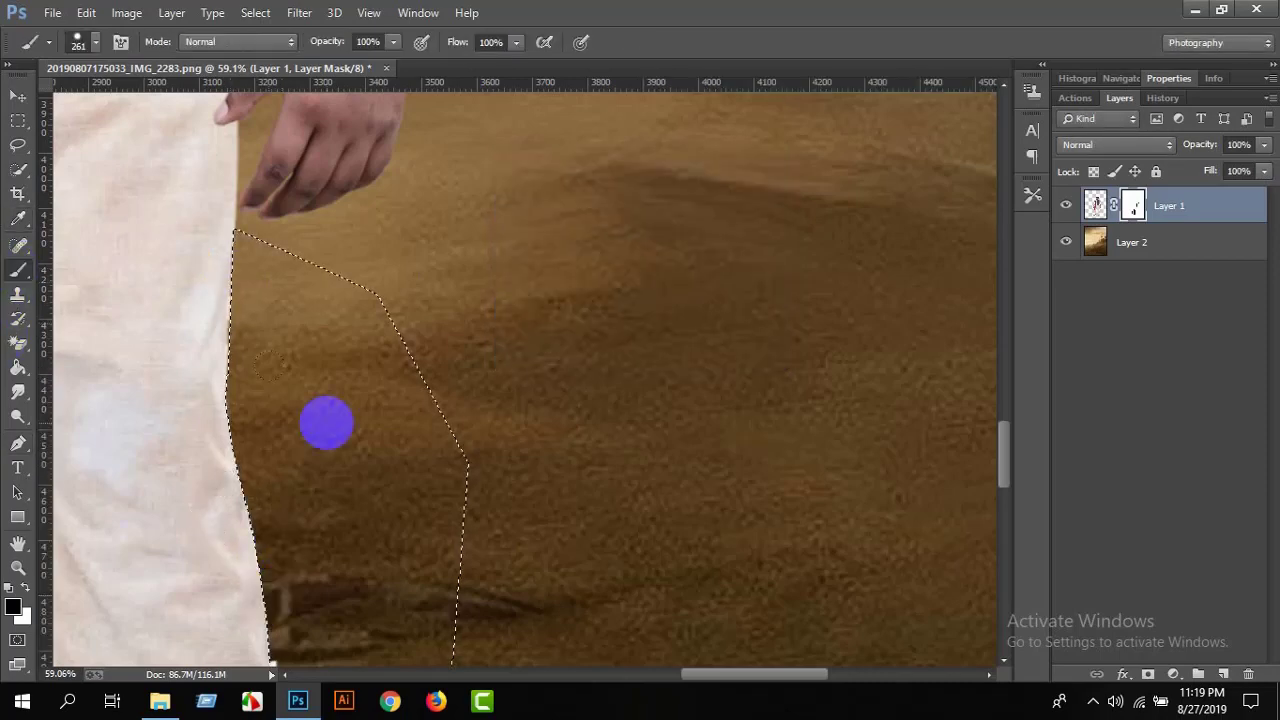
pyautogui.scroll(-2, 323, 423)
pyautogui.scroll(-1, 310, 350)
pyautogui.scroll(-1, 260, 450)
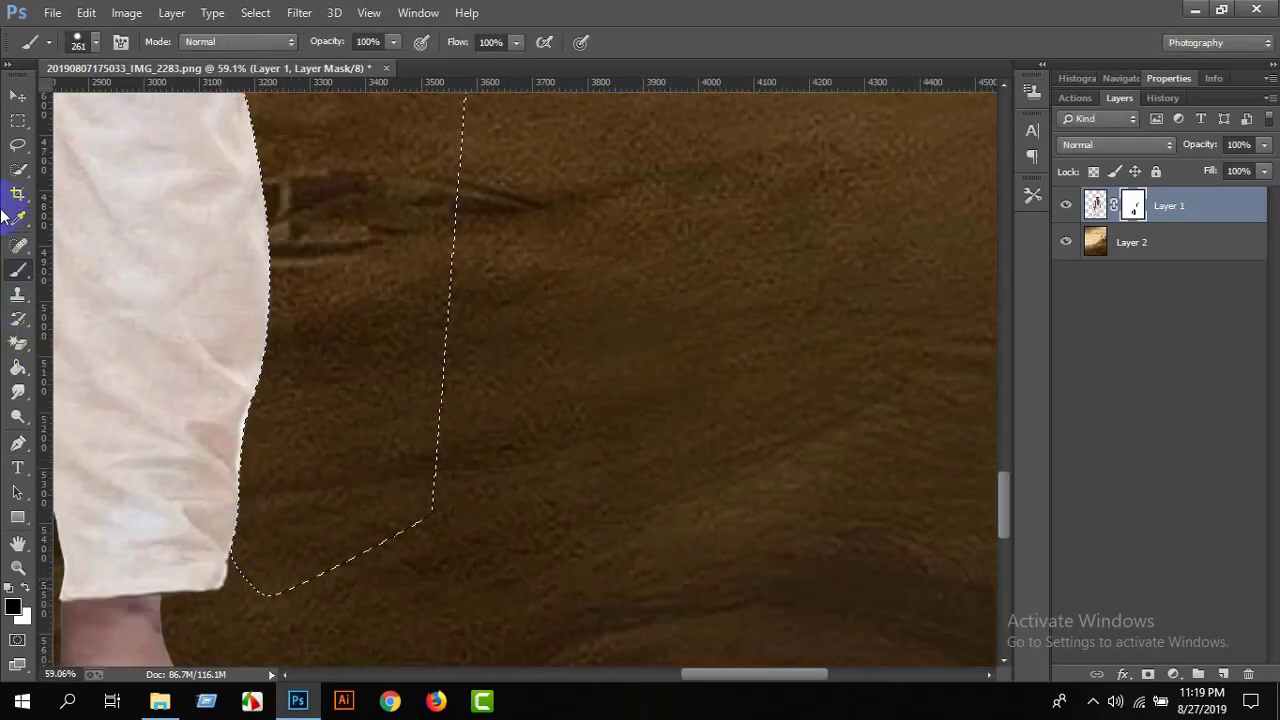
pyautogui.click(17, 170)
pyautogui.rightClick(140, 220)
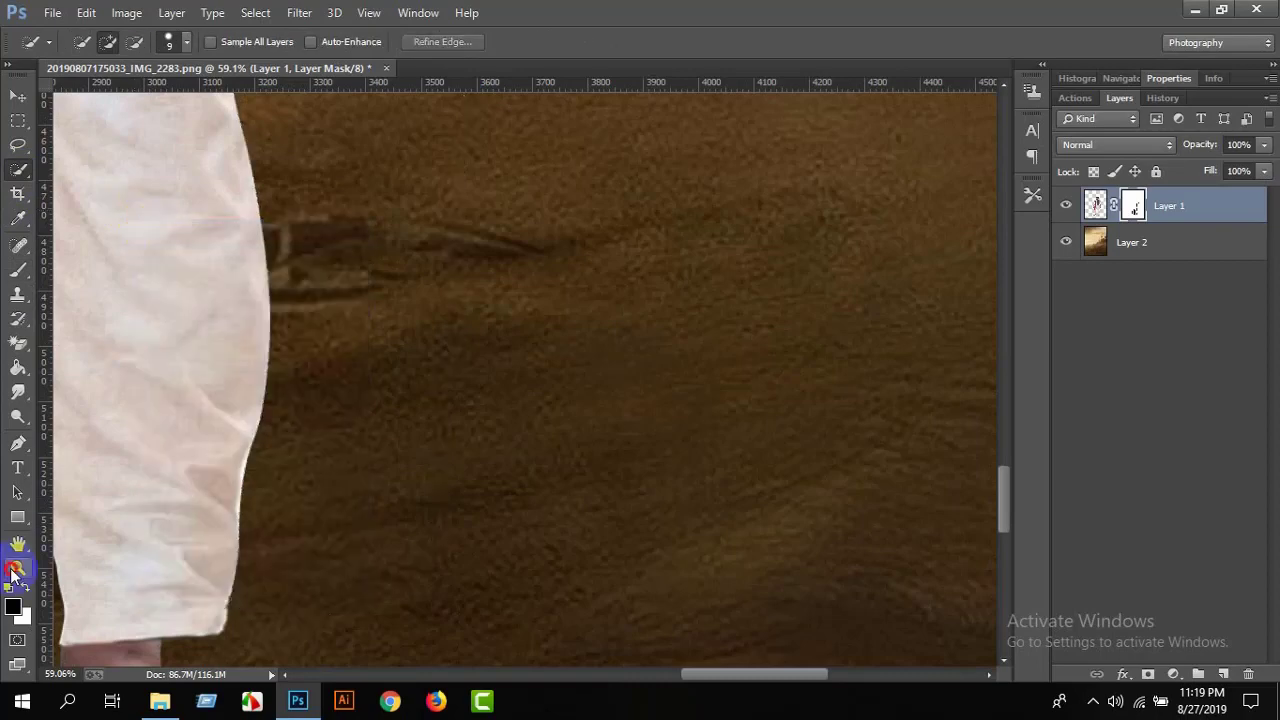
pyautogui.click(18, 567)
pyautogui.moveTo(237, 414); pyautogui.dragTo(197, 337)
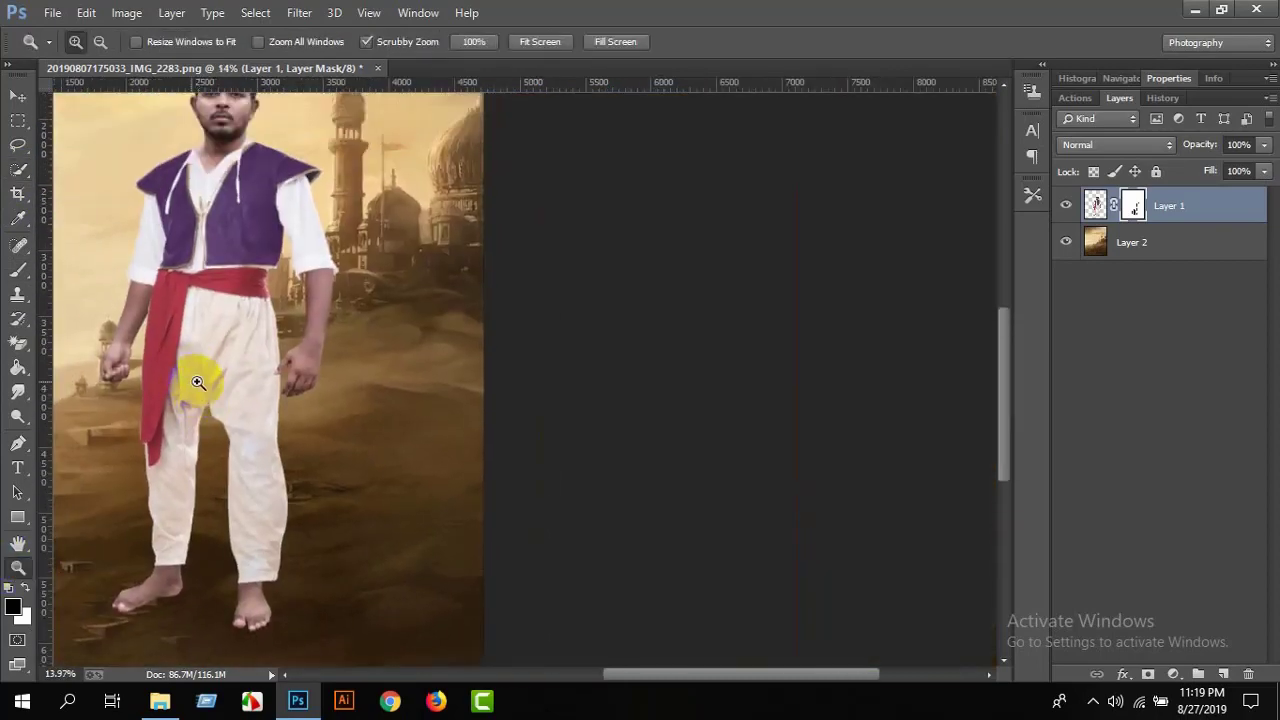
# Zoom in on the arm and waist and apply Layer 1's mask.
pyautogui.moveTo(357, 377); pyautogui.dragTo(134, 351)
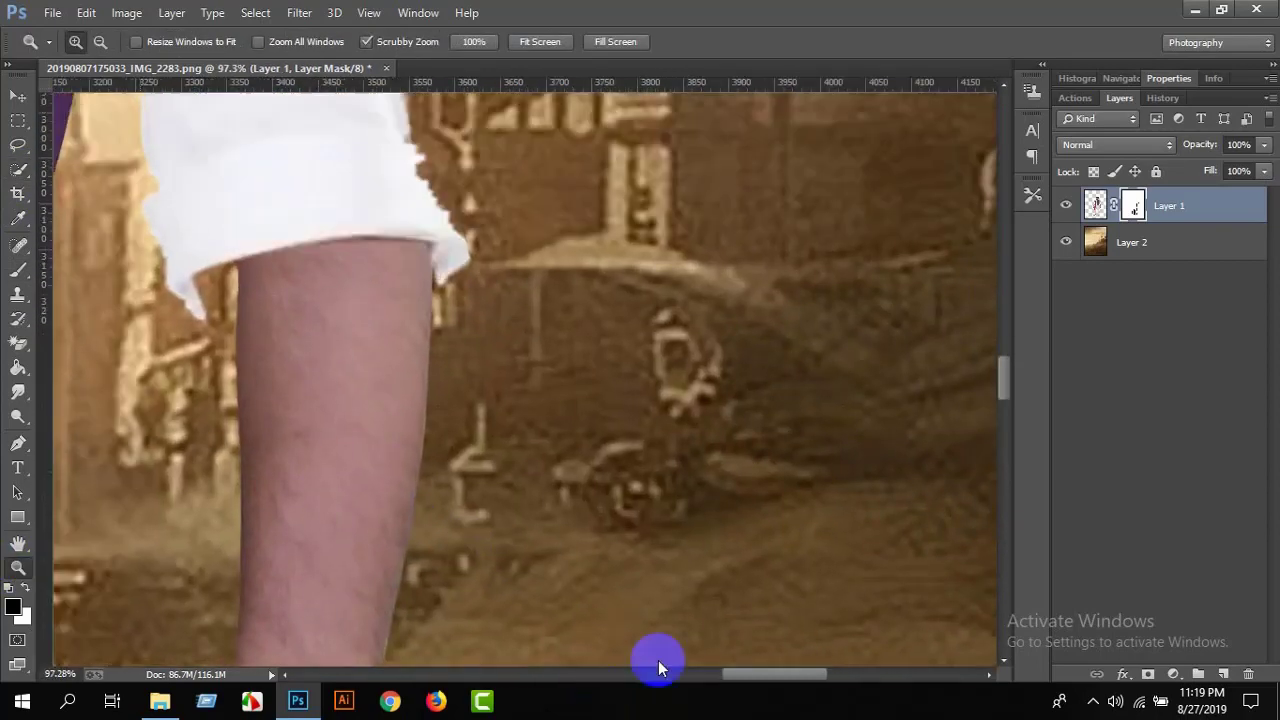
pyautogui.moveTo(765, 674)
pyautogui.mouseDown()
pyautogui.moveTo(740, 697)
pyautogui.moveTo(710, 697)
pyautogui.mouseUp()
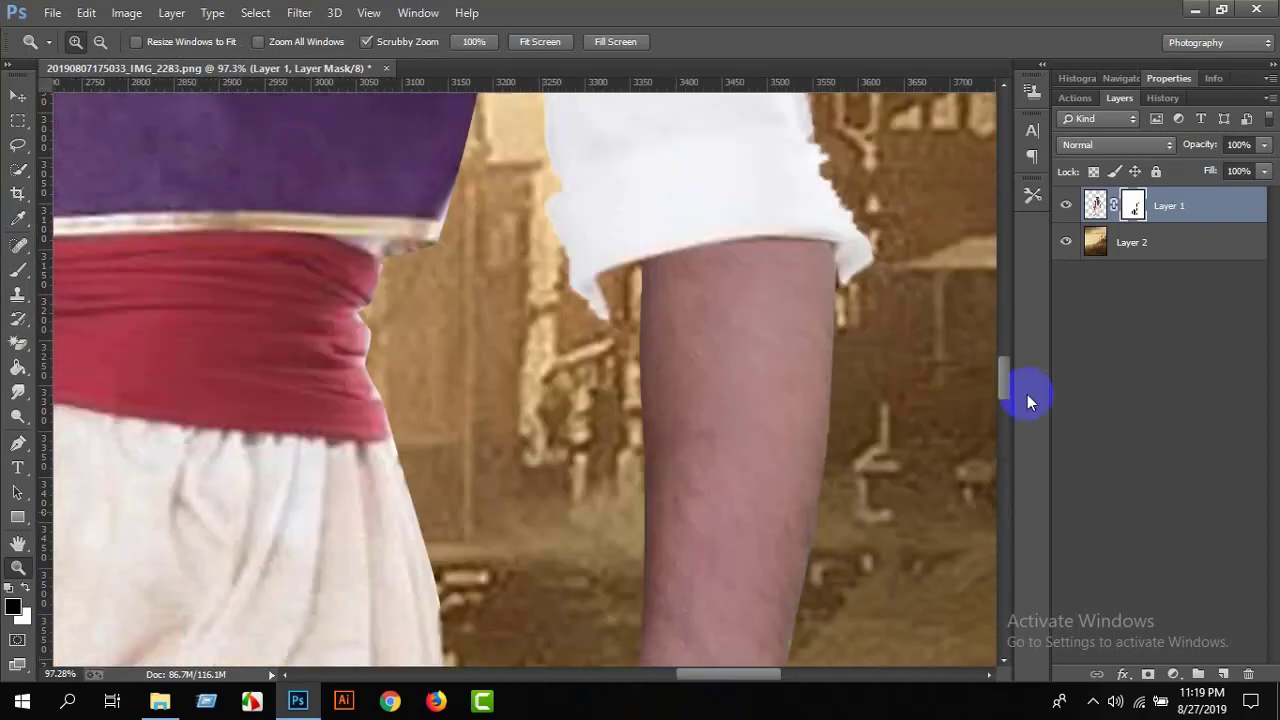
pyautogui.rightClick(1133, 206)
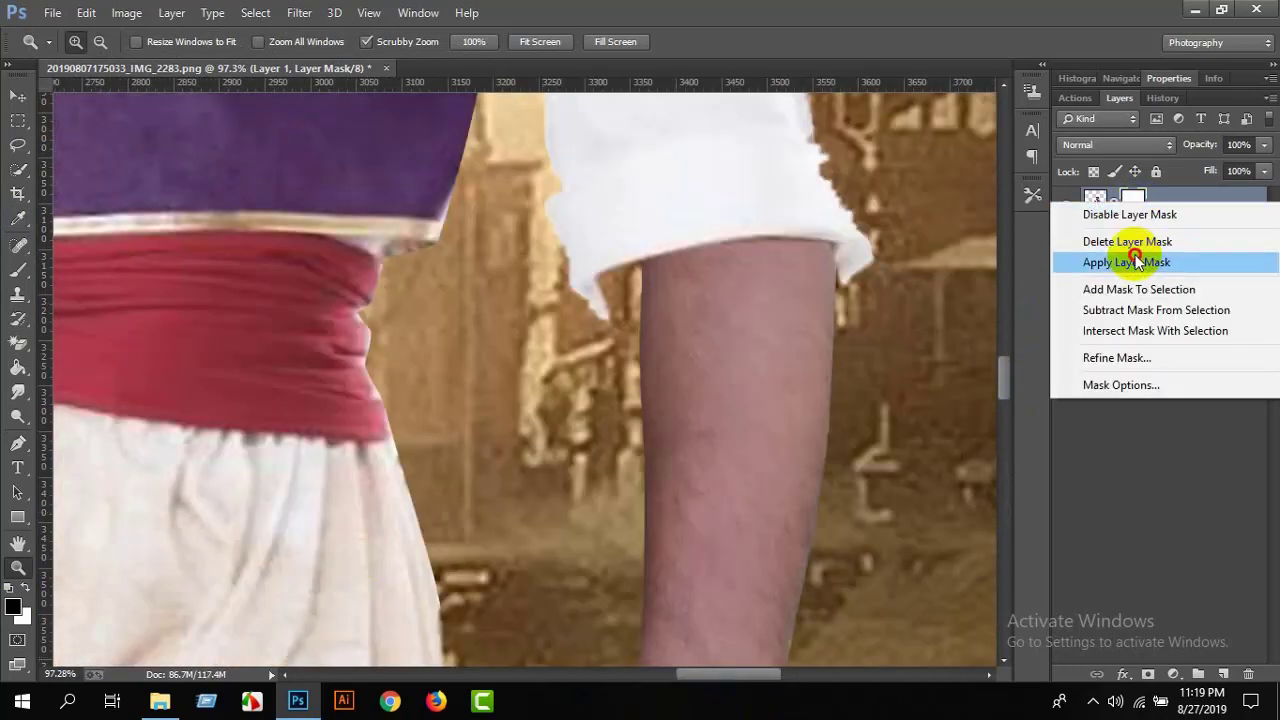
pyautogui.click(1137, 257)
# Lasso the shirt sleeve's hanging edge and copy it to a new Layer 3.
pyautogui.scroll(1, 571, 271)
pyautogui.click(18, 145)
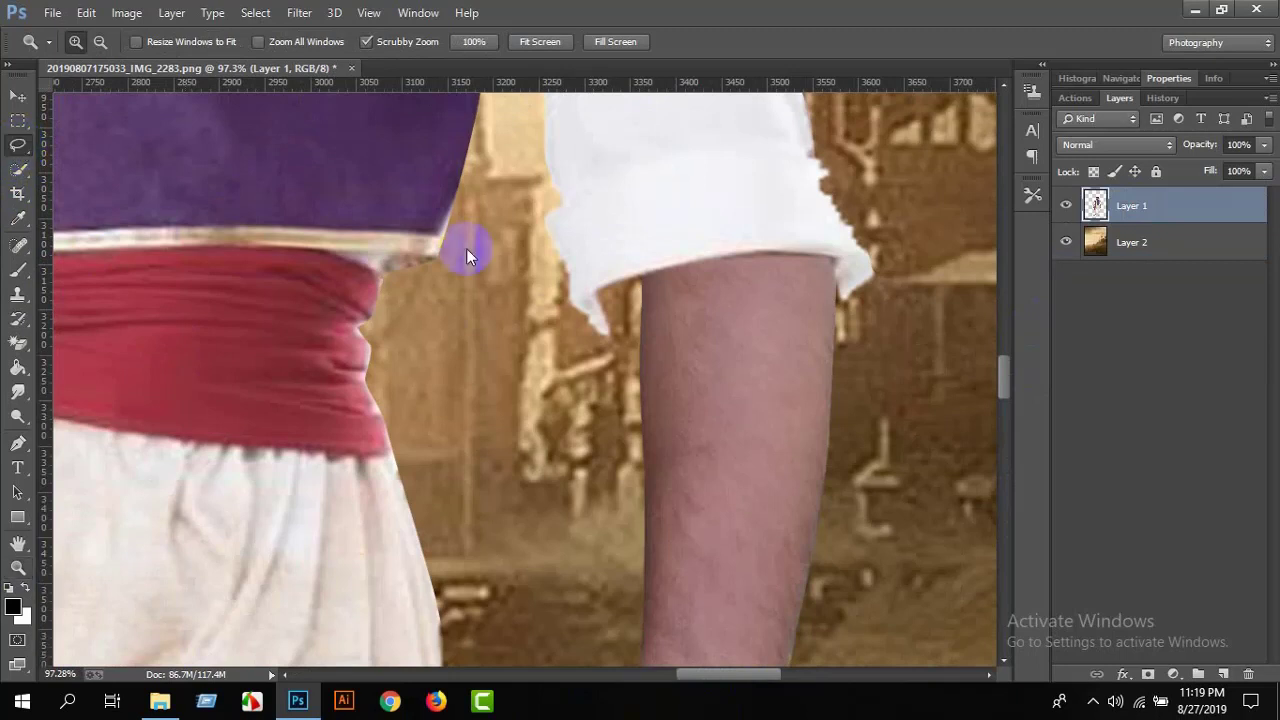
pyautogui.scroll(2, 655, 305)
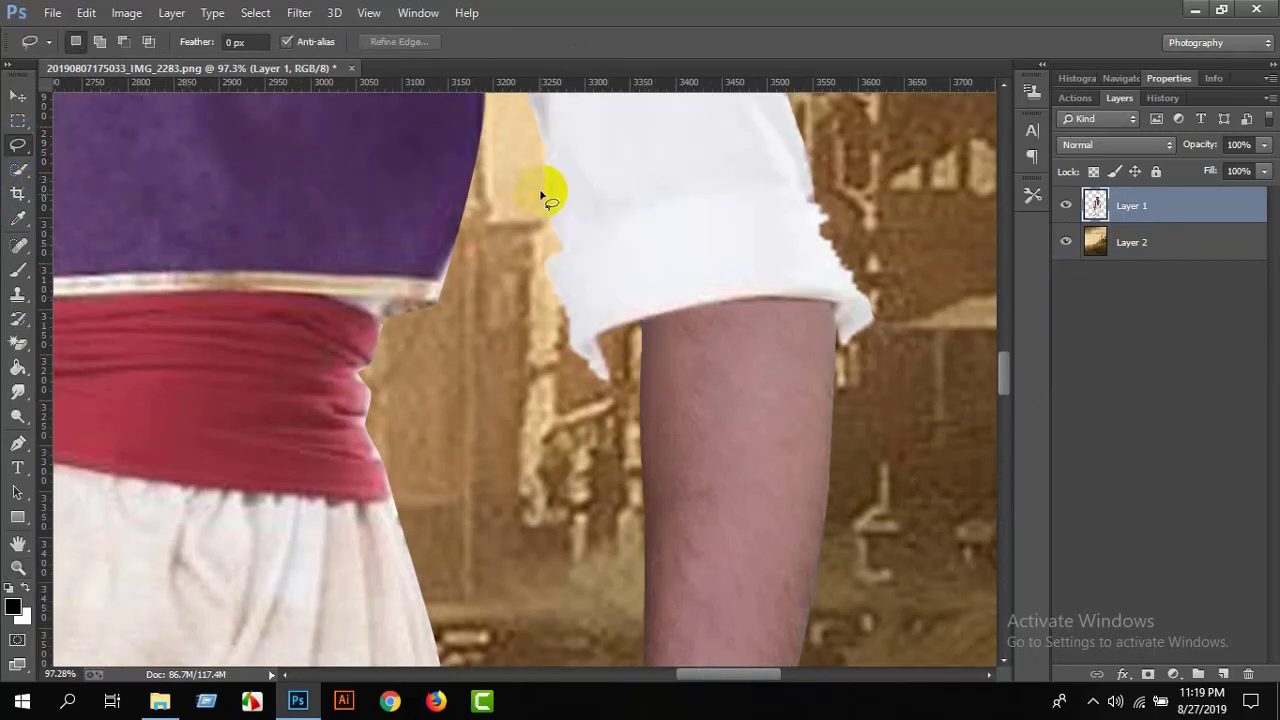
pyautogui.moveTo(530, 164)
pyautogui.mouseDown()
pyautogui.moveTo(638, 280)
pyautogui.moveTo(592, 240)
pyautogui.mouseUp()
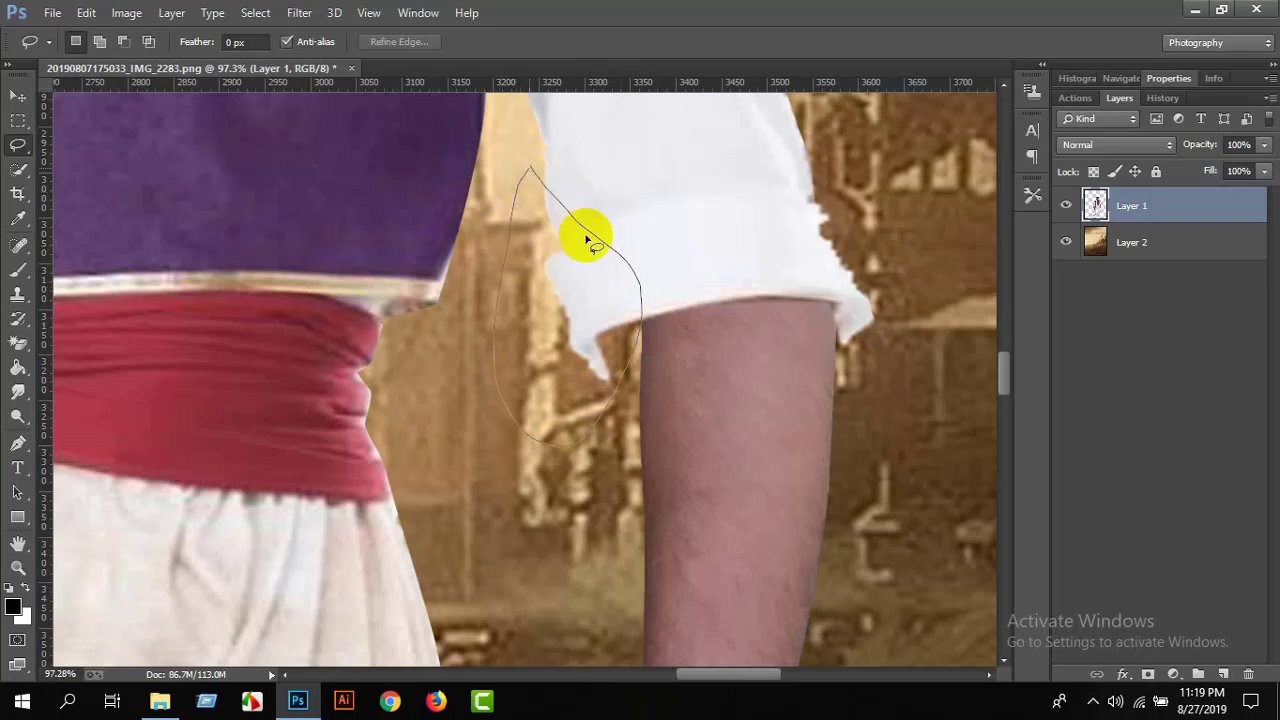
pyautogui.rightClick(592, 285)
pyautogui.click(640, 434)
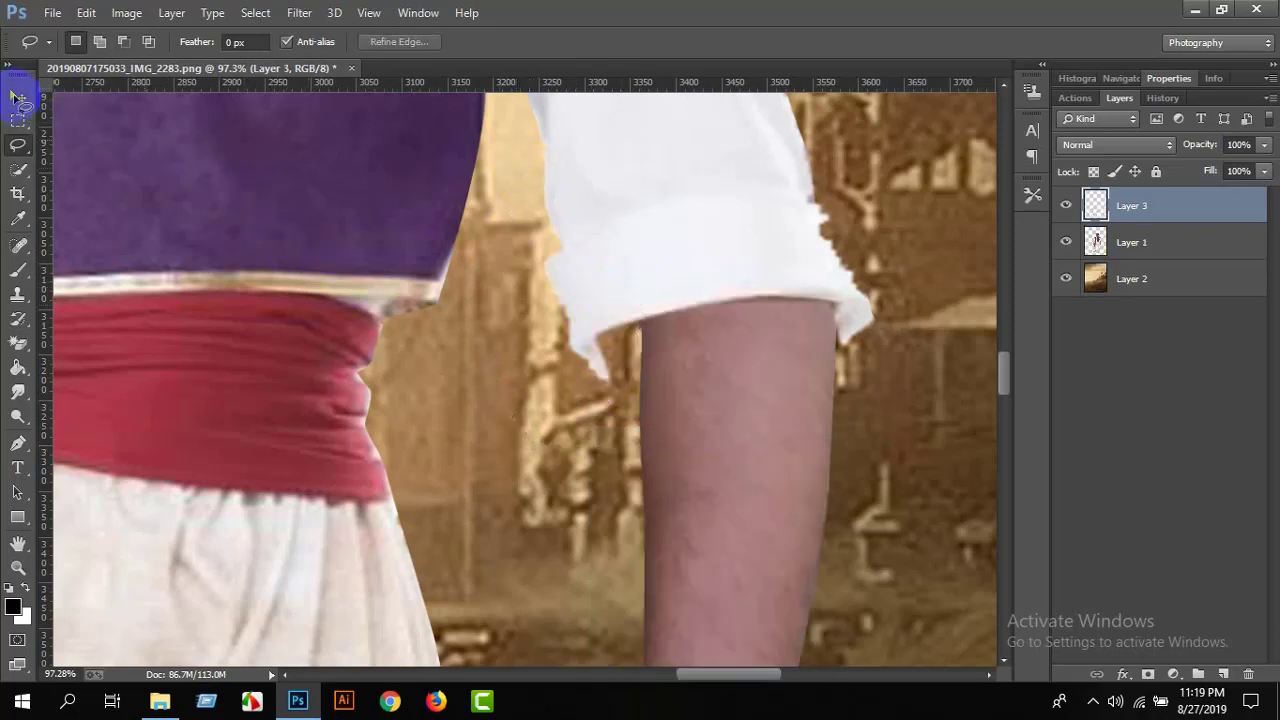
# Move the Layer 3 sleeve copy below Layer 1 and nudge it down and right.
pyautogui.click(18, 96)
pyautogui.hotkey('ctrl', '[')
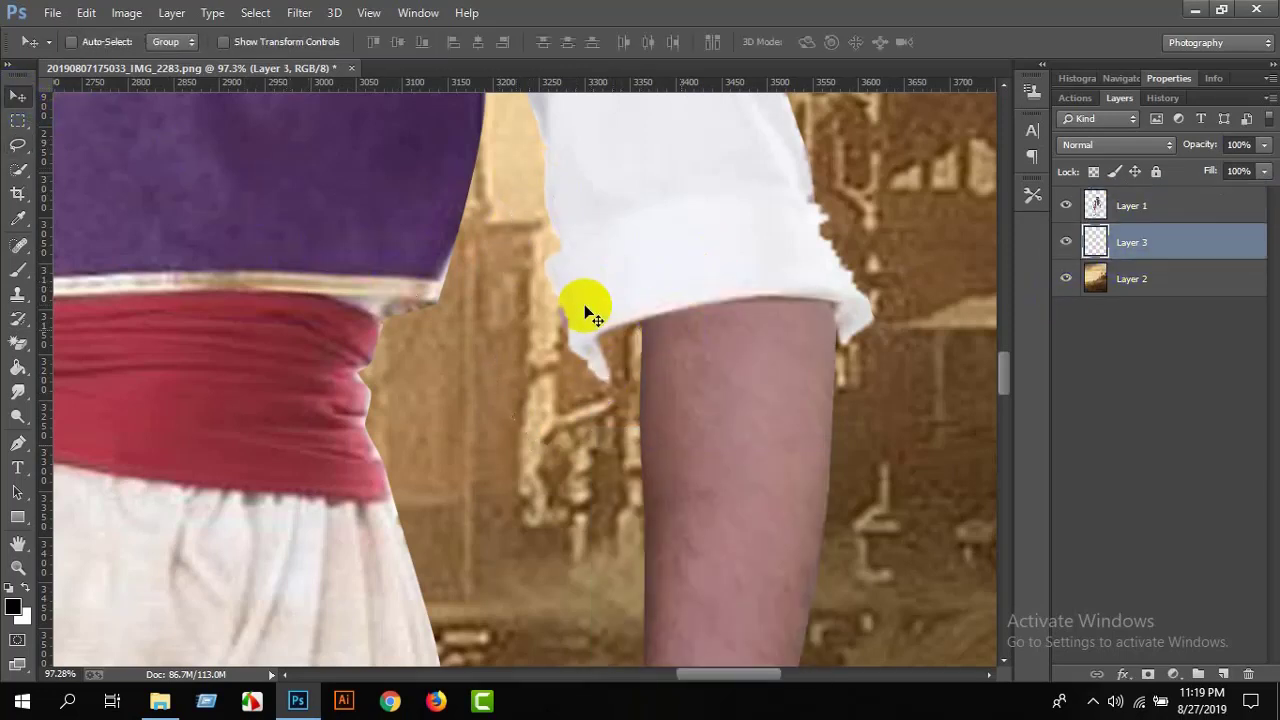
pyautogui.moveTo(603, 344); pyautogui.dragTo(628, 364)
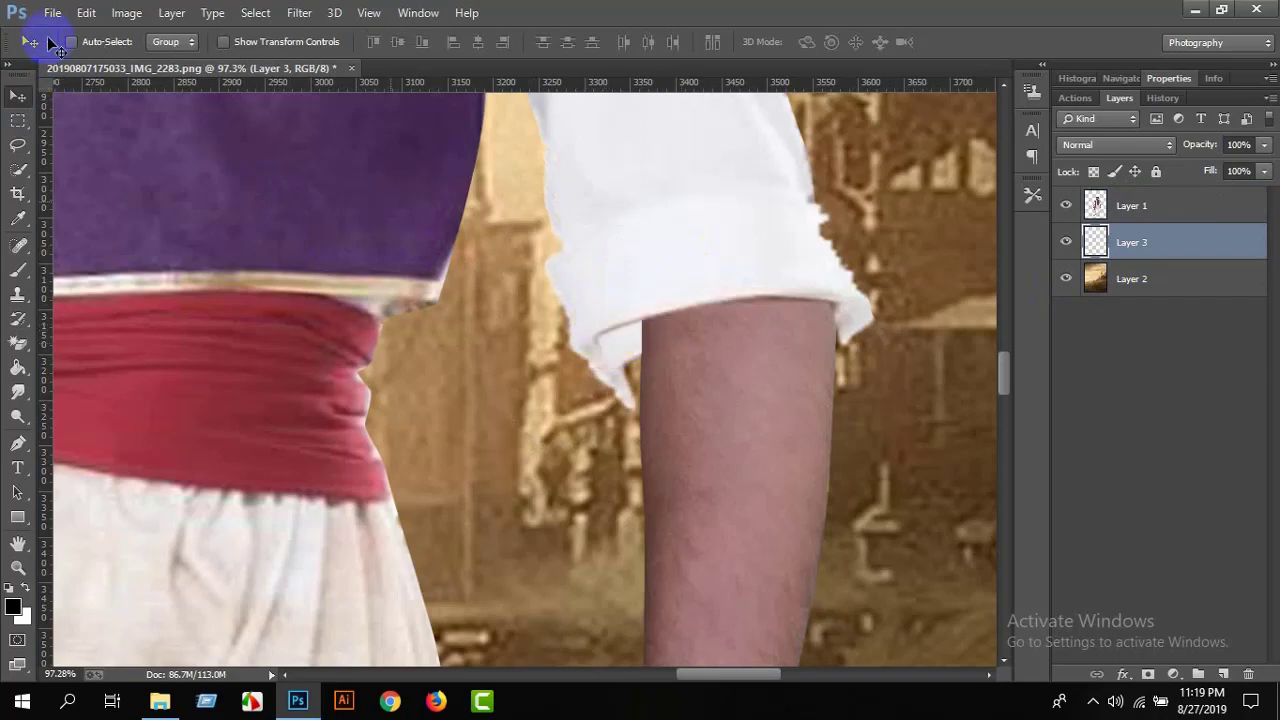
# Free-transform the sleeve piece, rotating it, then bringing it back nearly upright and slightly higher.
pyautogui.click(88, 12)
pyautogui.click(286, 354)
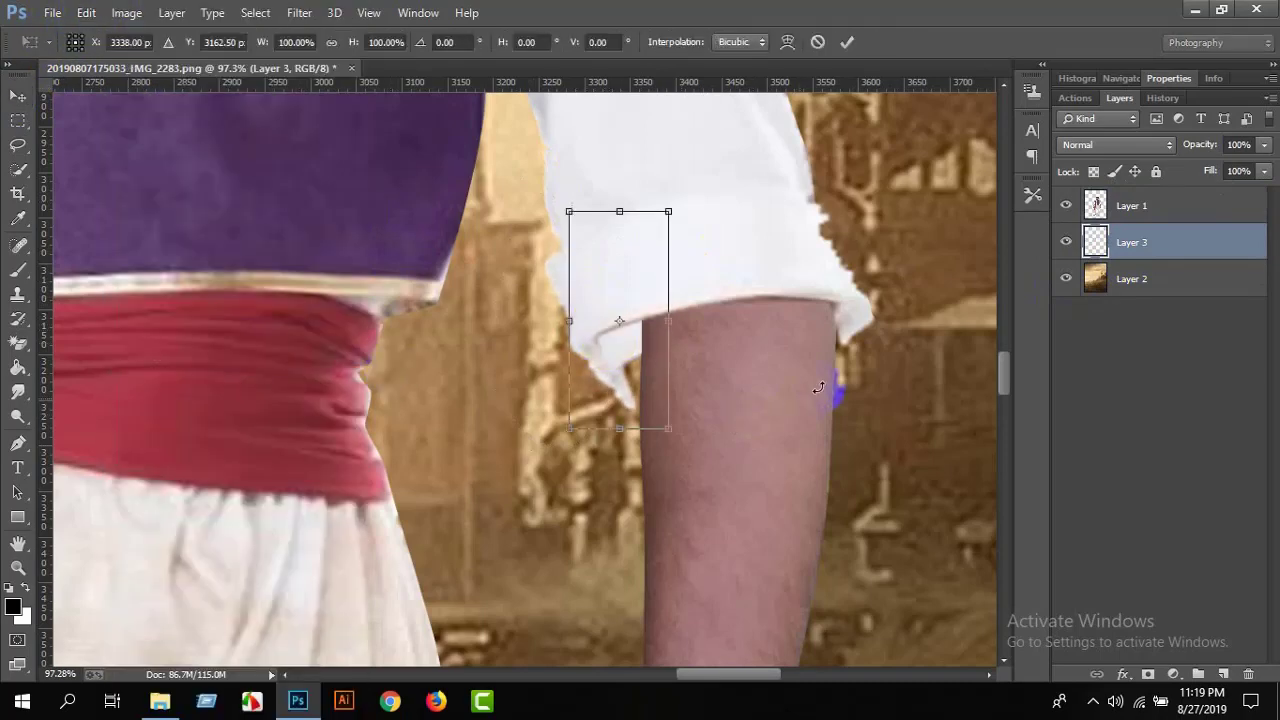
pyautogui.moveTo(822, 343); pyautogui.dragTo(820, 292)
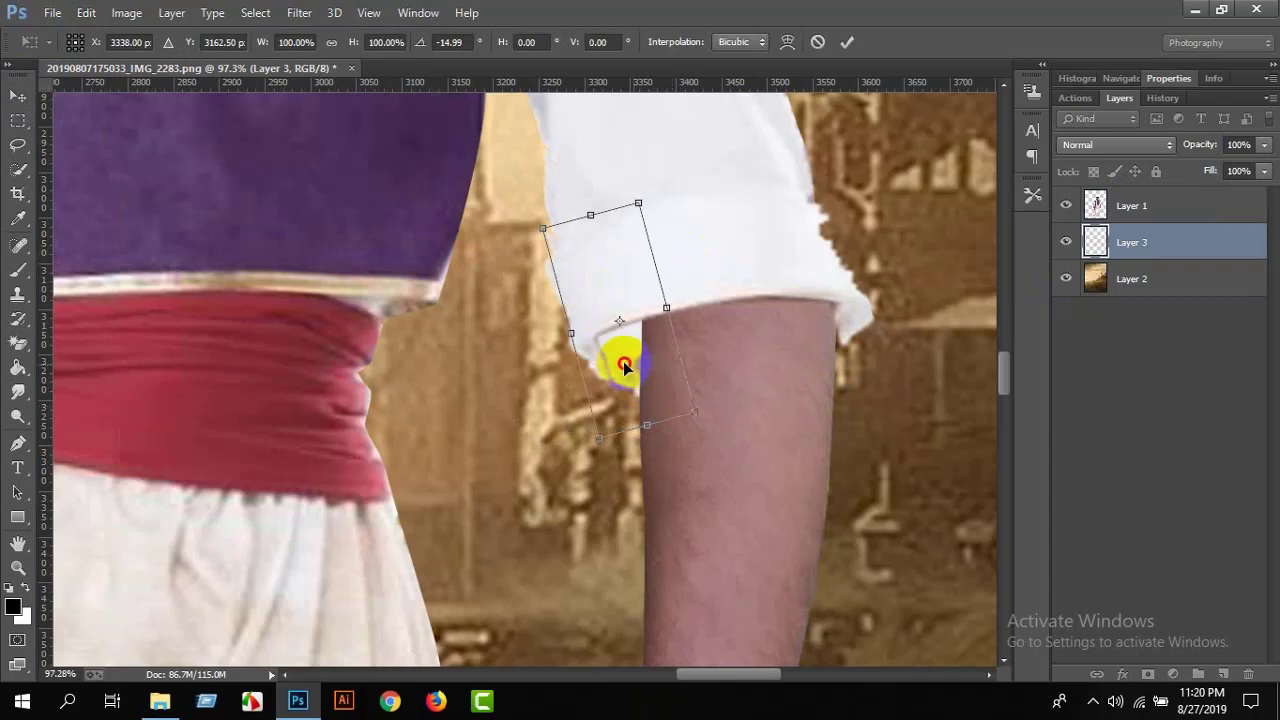
pyautogui.moveTo(623, 361); pyautogui.dragTo(627, 350)
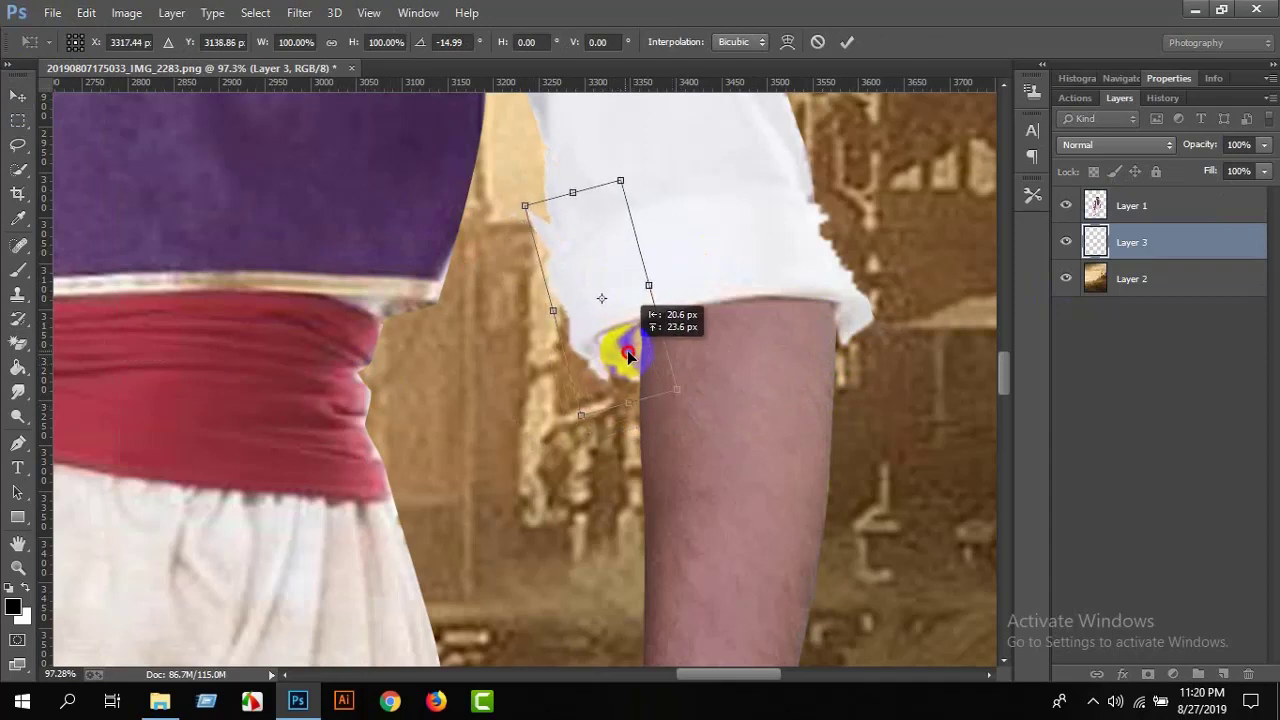
pyautogui.moveTo(720, 257); pyautogui.dragTo(731, 264)
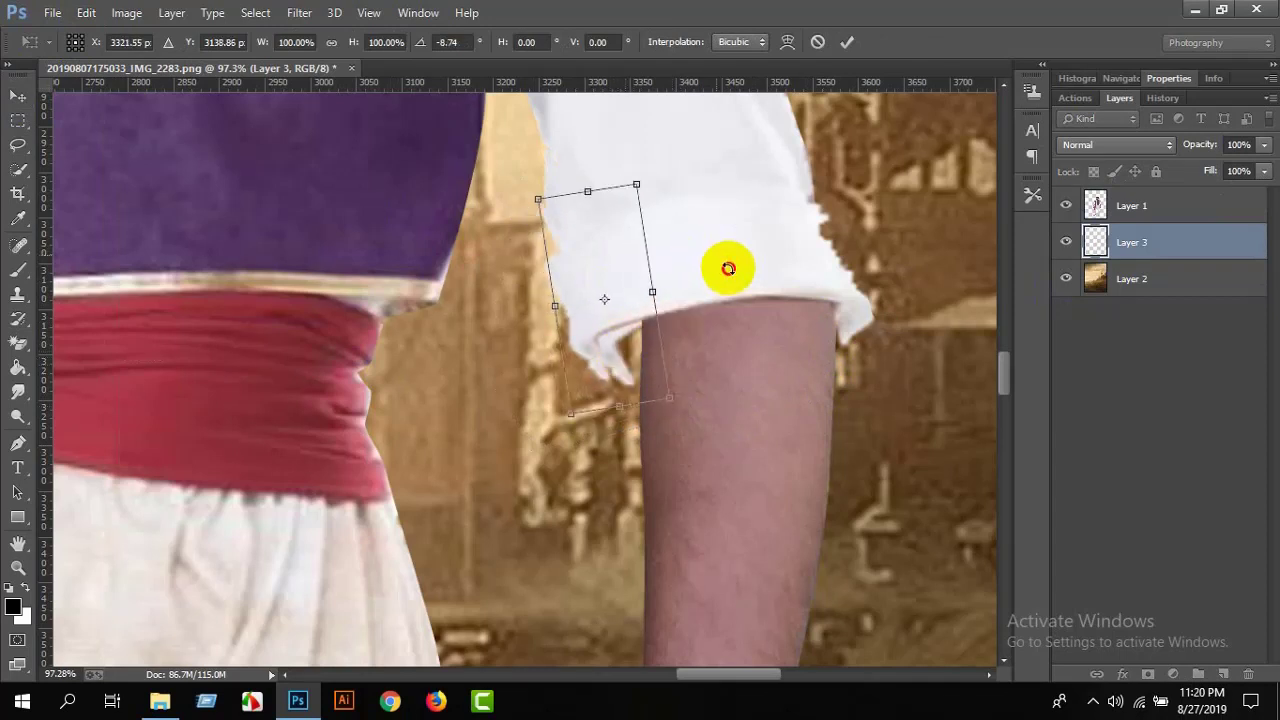
pyautogui.moveTo(622, 378); pyautogui.dragTo(621, 367)
# Try warping the sleeve piece's mesh and corners, then cancel the warp.
pyautogui.rightClick(619, 361)
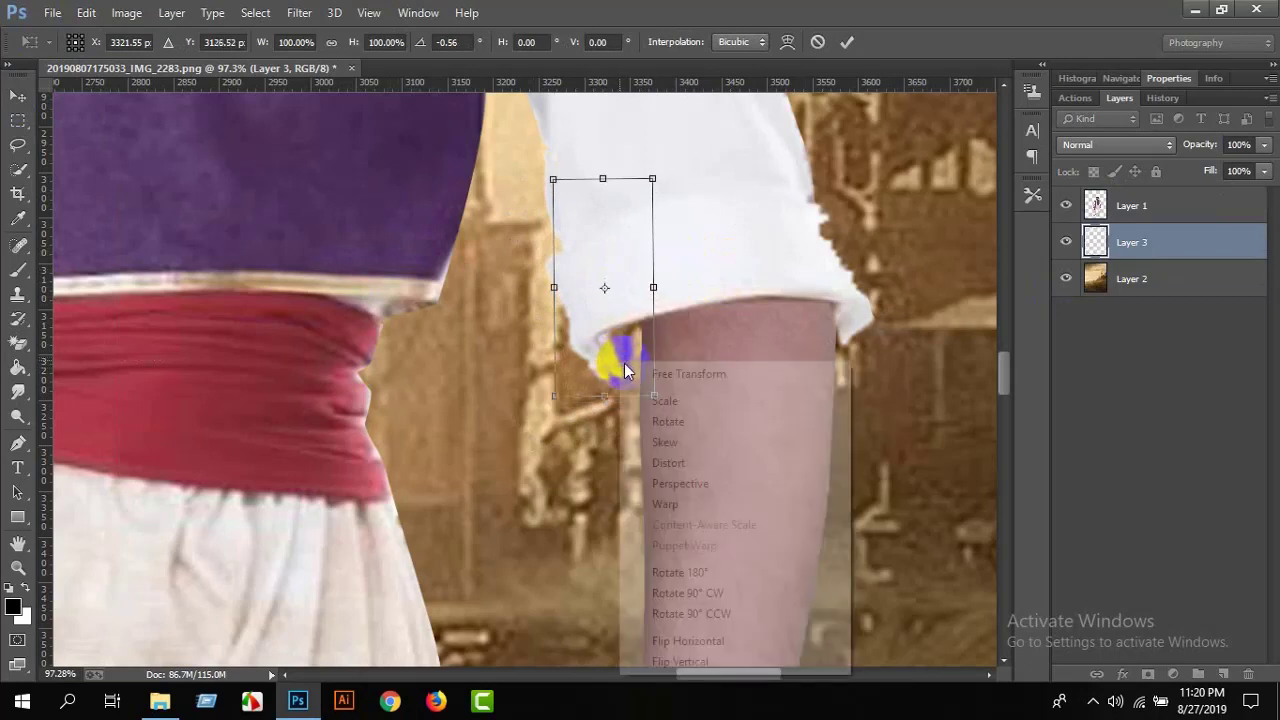
pyautogui.click(665, 504)
pyautogui.moveTo(668, 413); pyautogui.dragTo(720, 445)
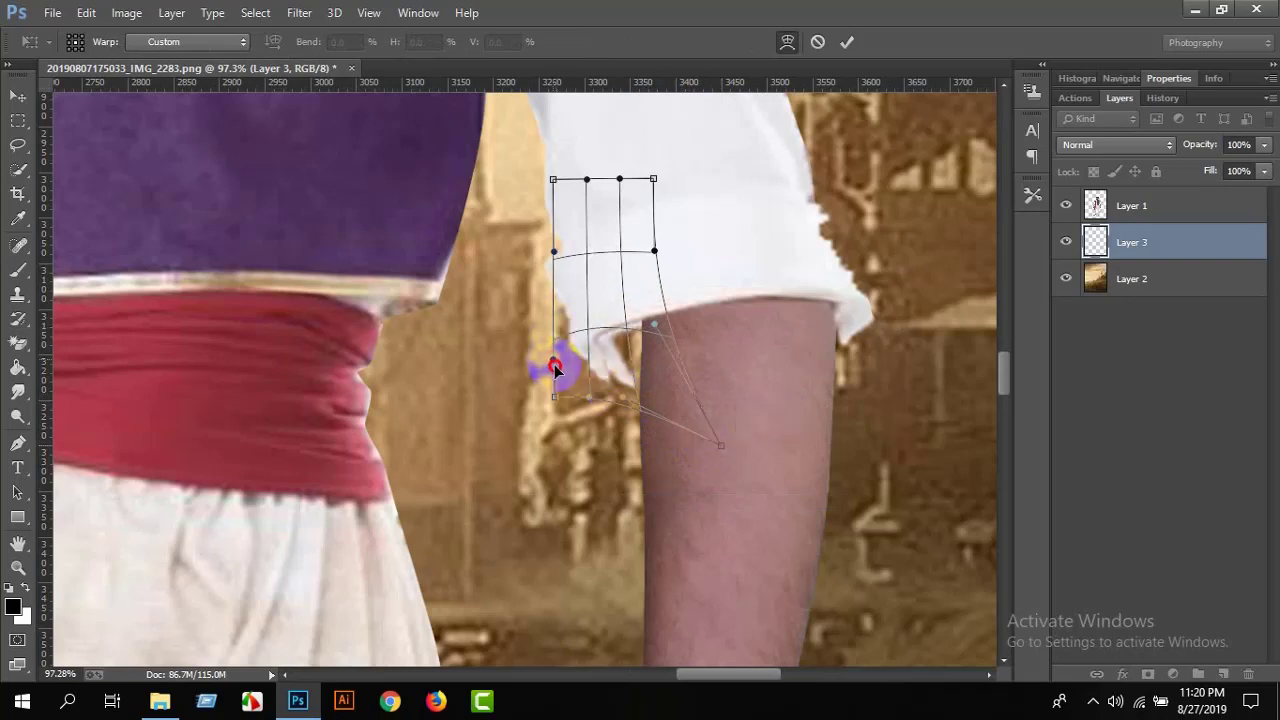
pyautogui.click(556, 370)
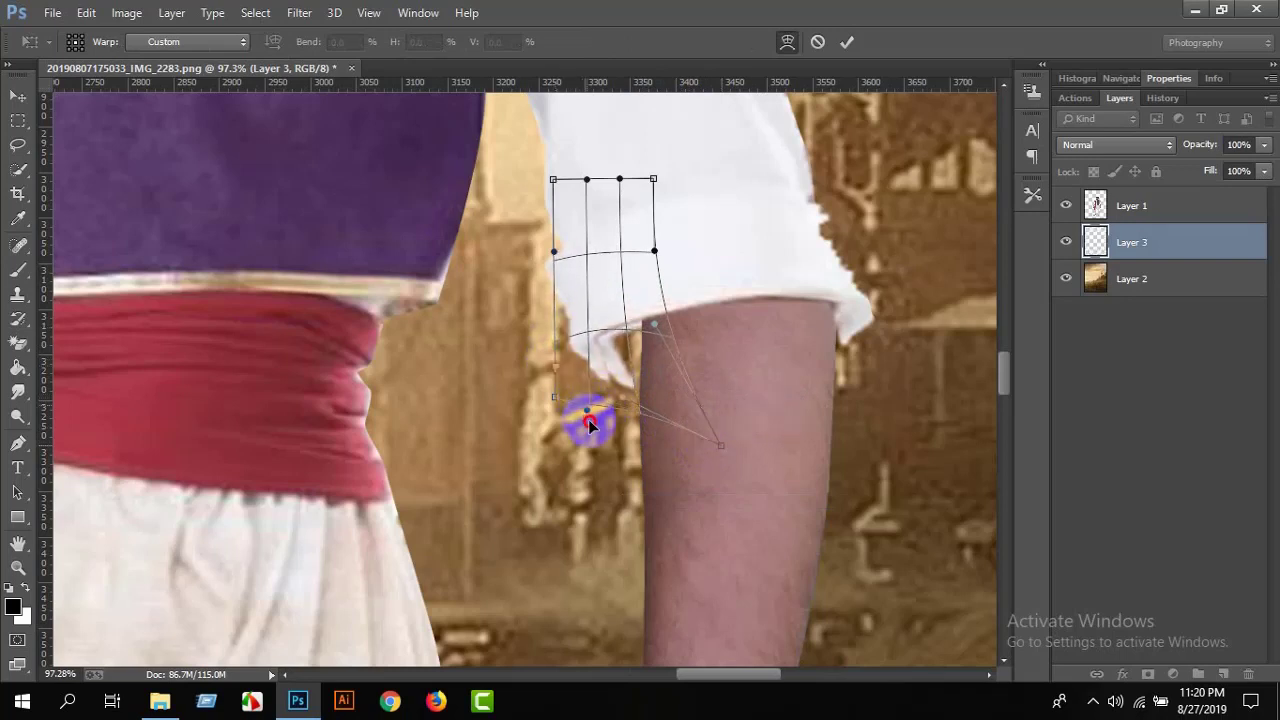
pyautogui.moveTo(588, 419); pyautogui.dragTo(589, 421)
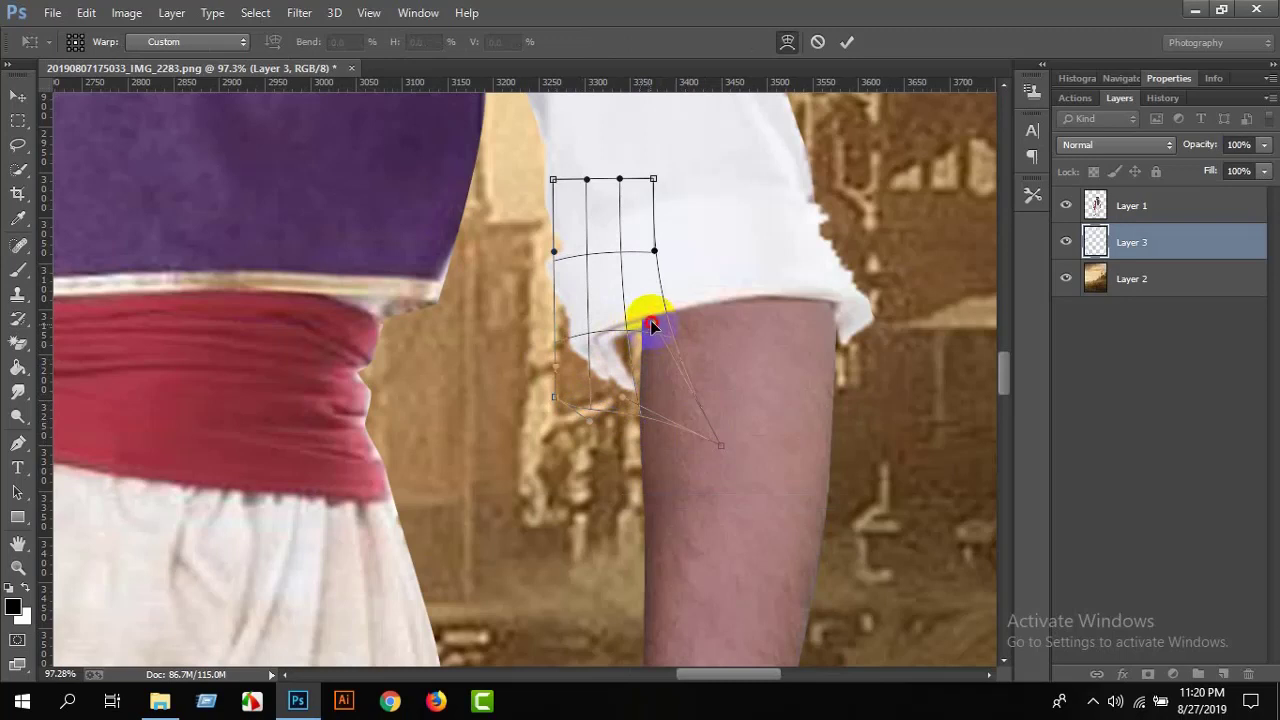
pyautogui.moveTo(669, 296); pyautogui.dragTo(812, 267)
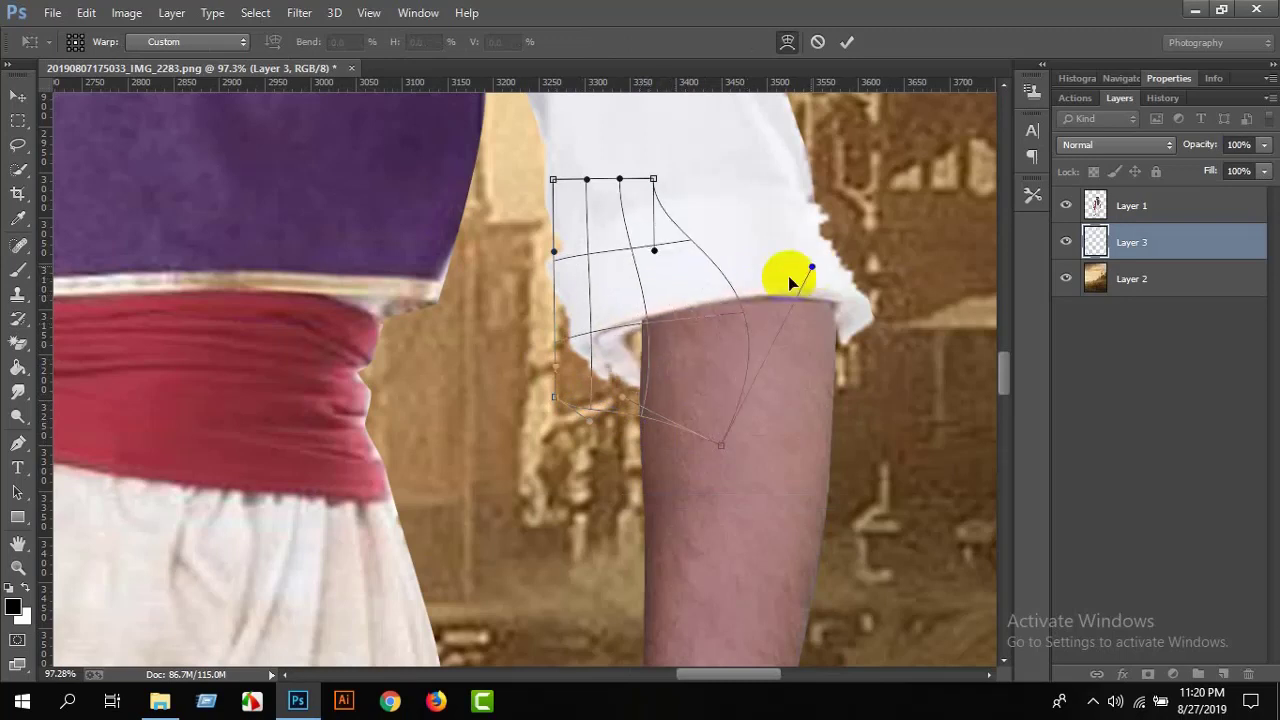
pyautogui.click(825, 45)
pyautogui.moveTo(1131, 242); pyautogui.dragTo(1247, 674)
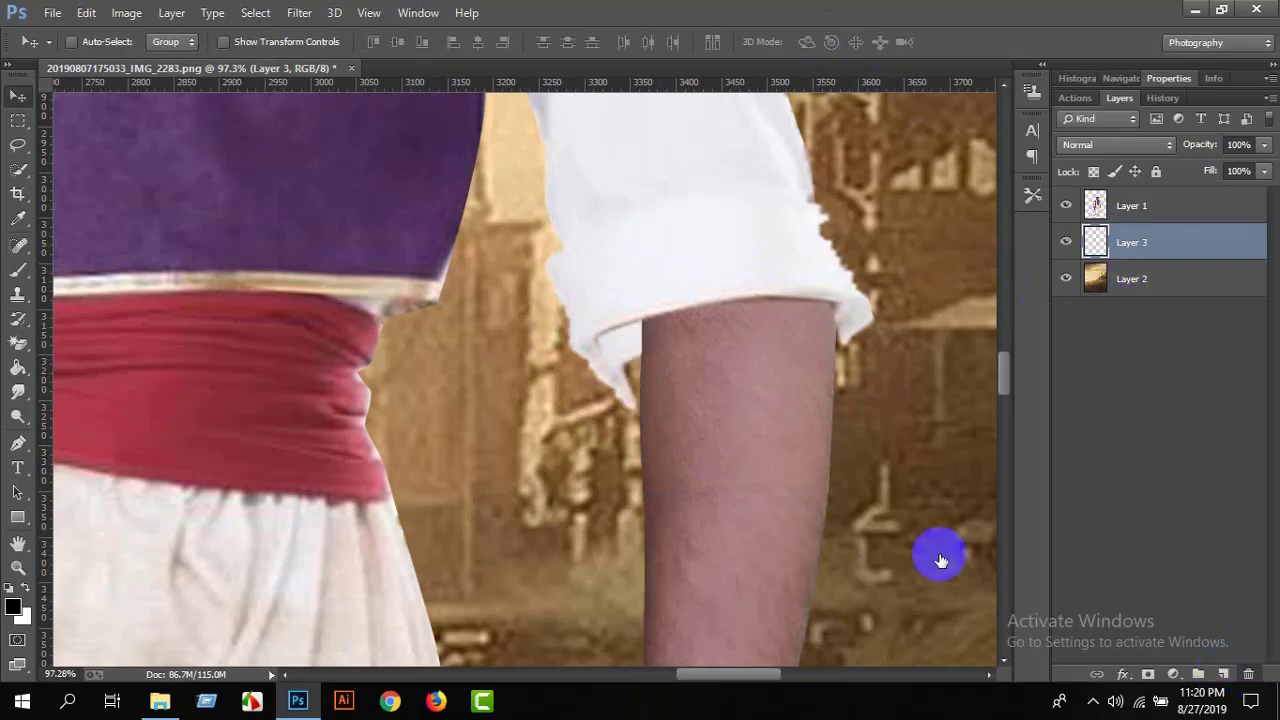
# Lasso the sleeve's inner edge and copy it to a new layer with Layer Via Copy.
pyautogui.scroll(3, 600, 400)
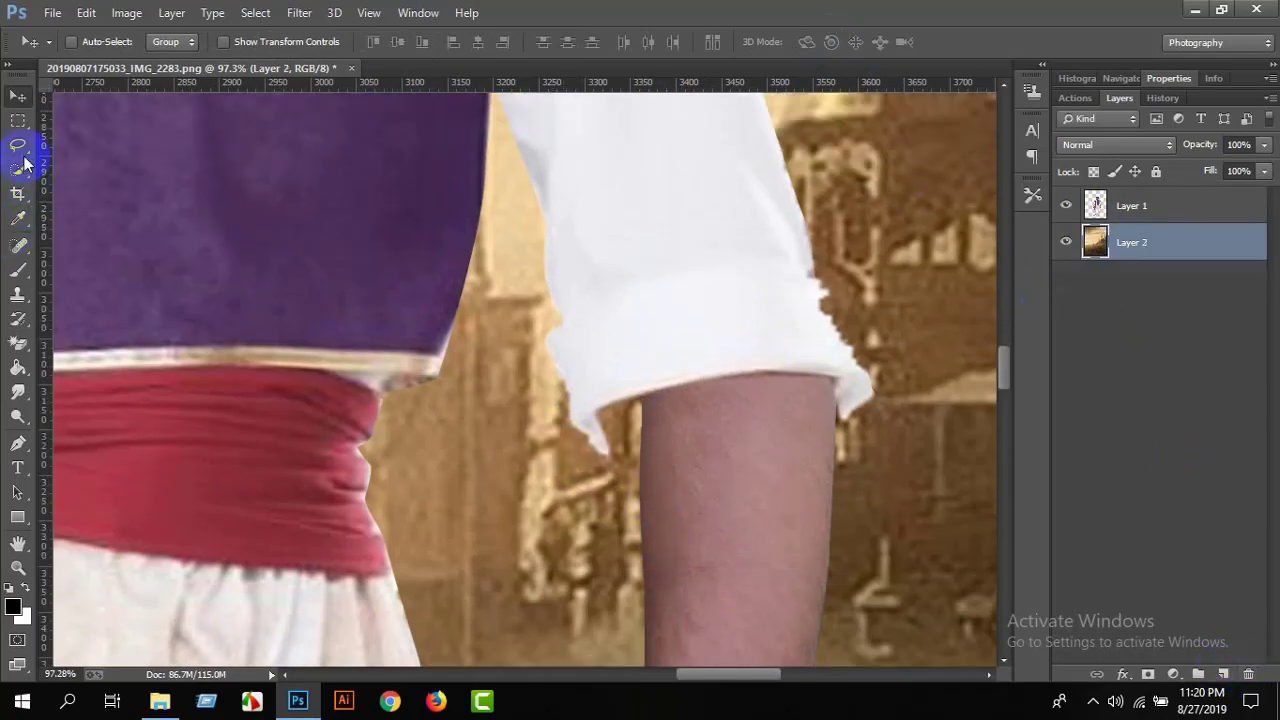
pyautogui.click(18, 144)
pyautogui.moveTo(517, 140)
pyautogui.mouseDown()
pyautogui.moveTo(637, 418)
pyautogui.moveTo(535, 469)
pyautogui.mouseUp()
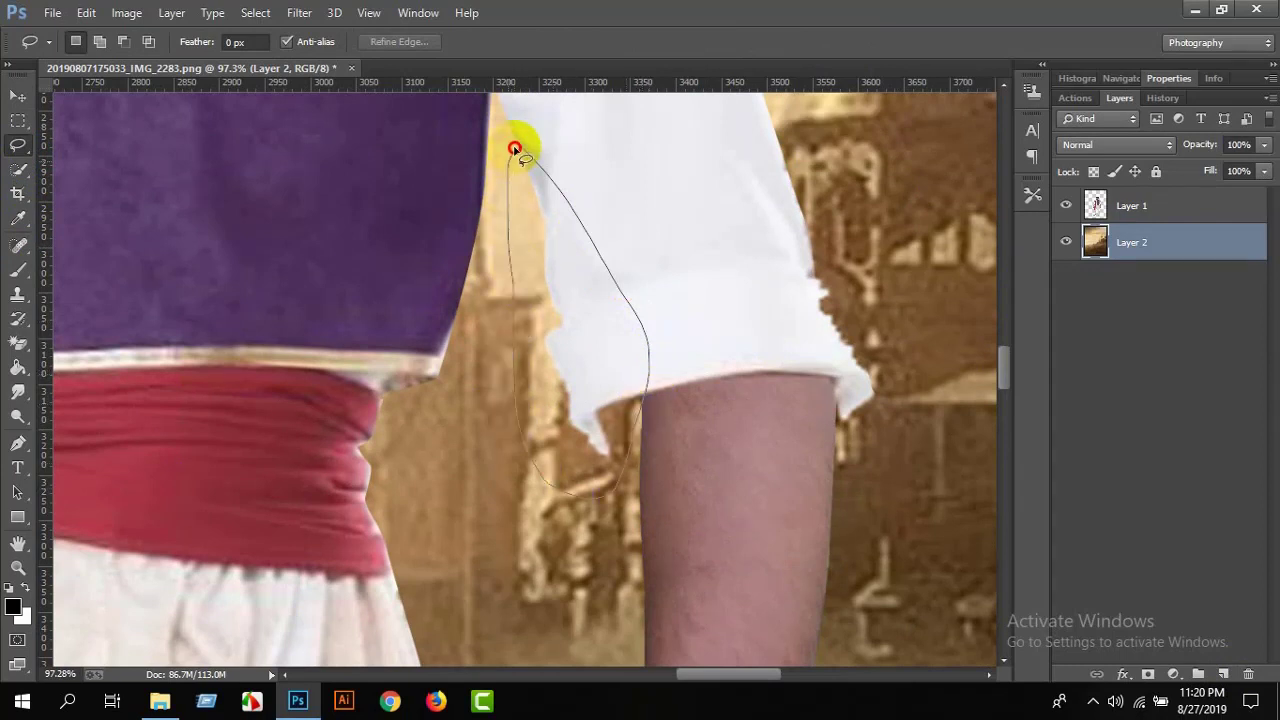
pyautogui.moveTo(514, 148); pyautogui.dragTo(516, 150)
pyautogui.rightClick(609, 318)
pyautogui.click(700, 434)
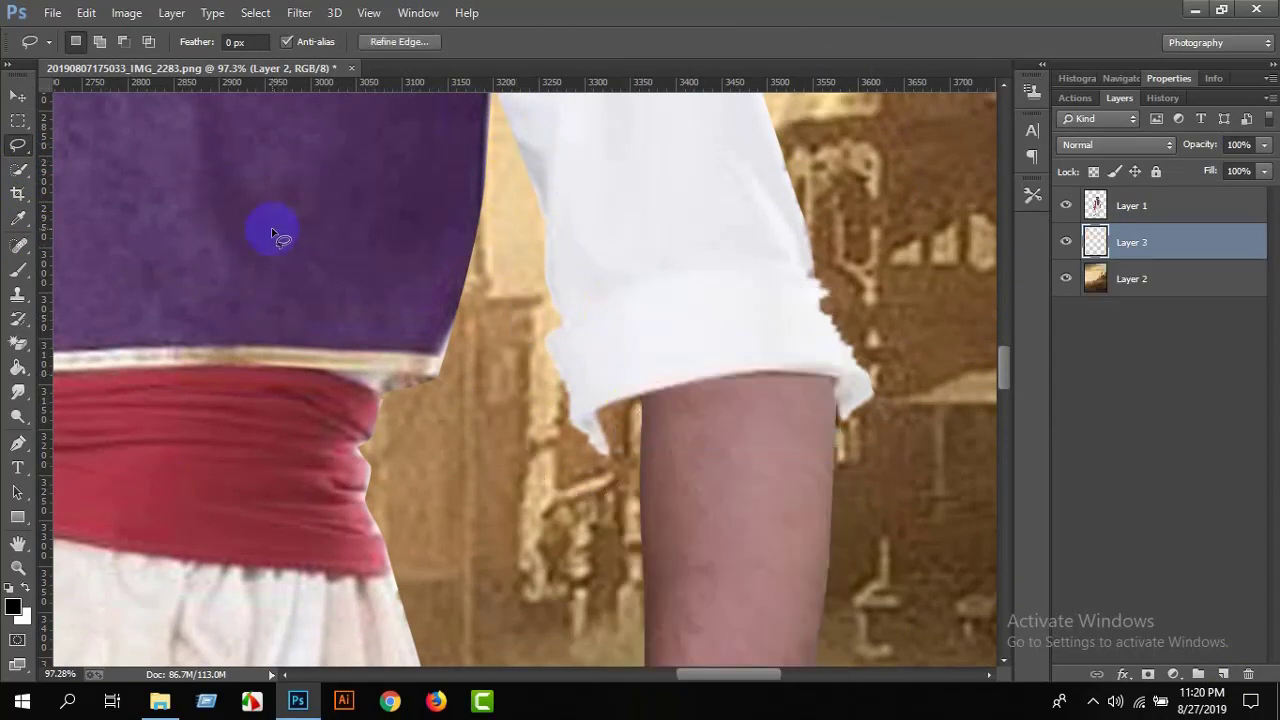
# Shift the copied sleeve piece left, then delete that misplaced copy layer.
pyautogui.click(17, 95)
pyautogui.moveTo(659, 359); pyautogui.dragTo(595, 366)
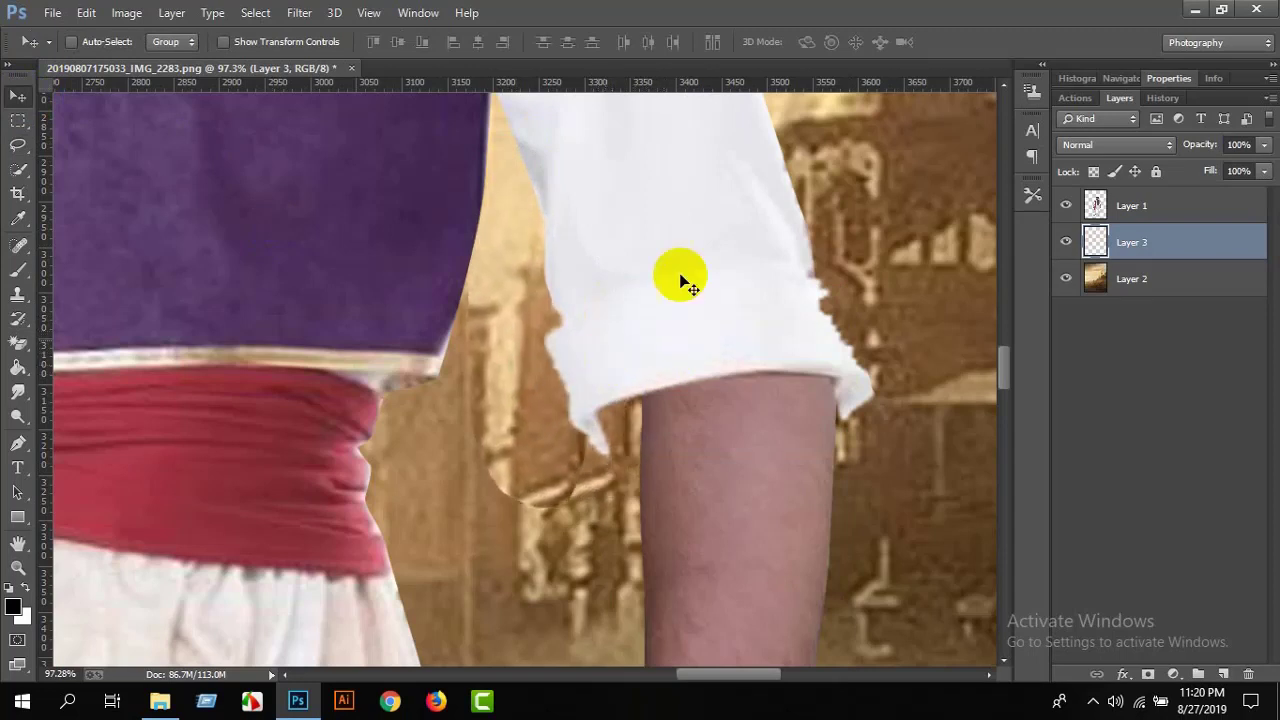
pyautogui.click(1245, 676)
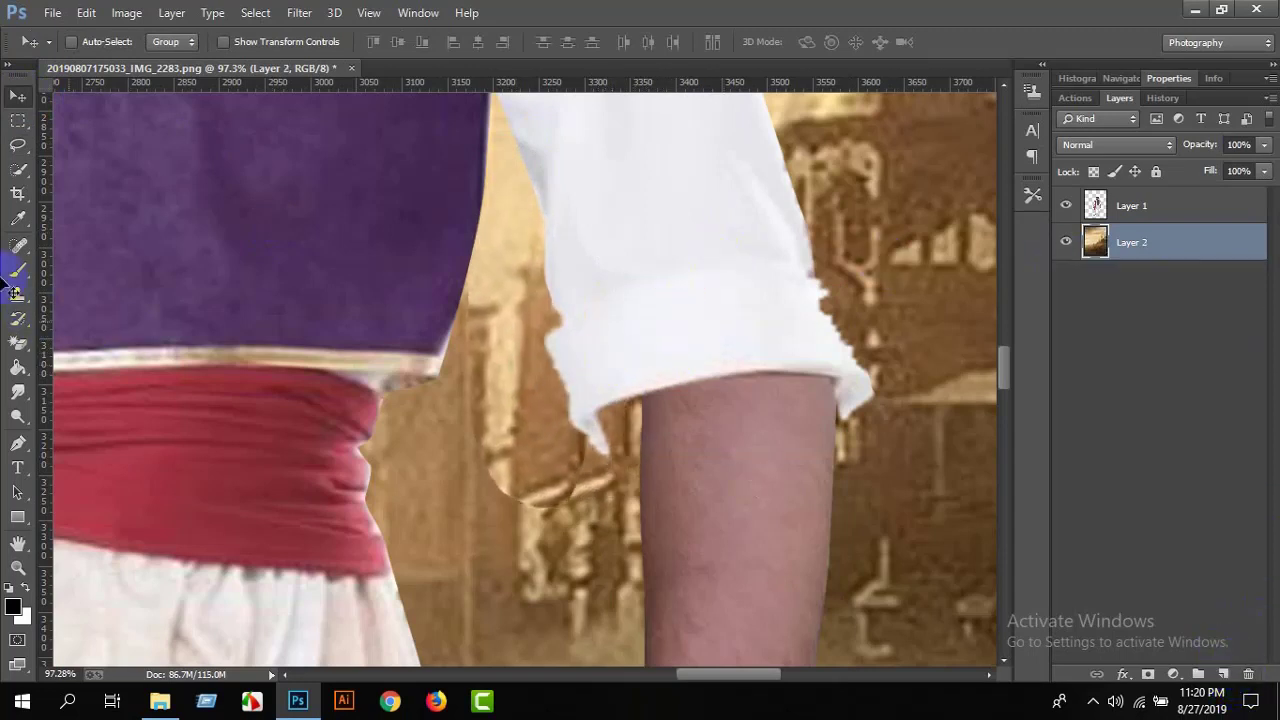
# Retrace the sleeve edge, make the man's Layer 1 active, and discard the selection.
pyautogui.click(17, 145)
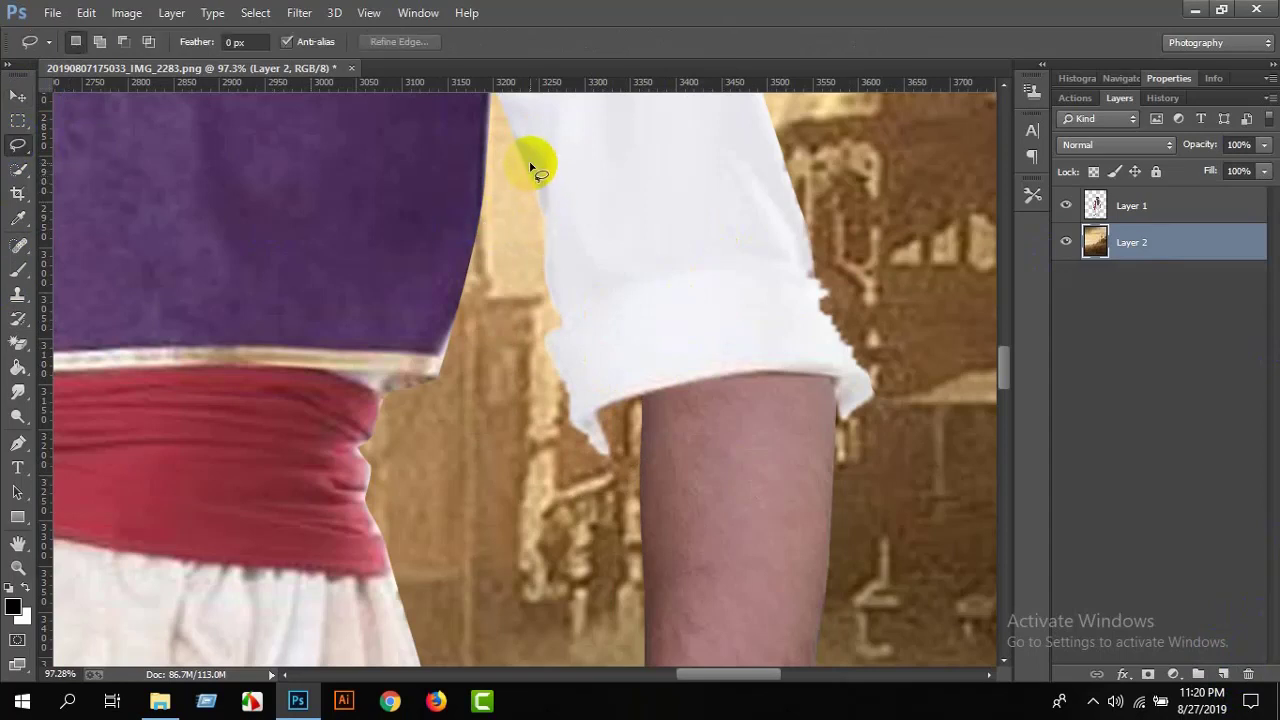
pyautogui.moveTo(533, 160); pyautogui.dragTo(604, 405)
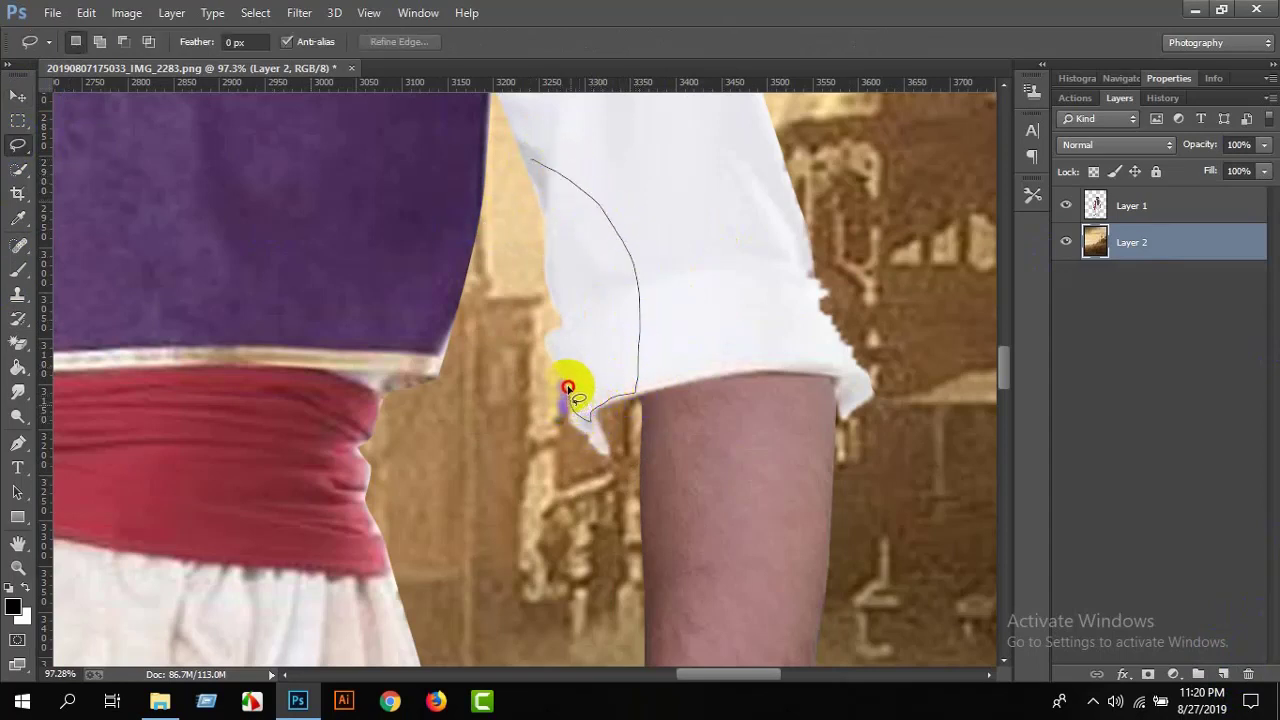
pyautogui.moveTo(568, 387); pyautogui.dragTo(568, 273)
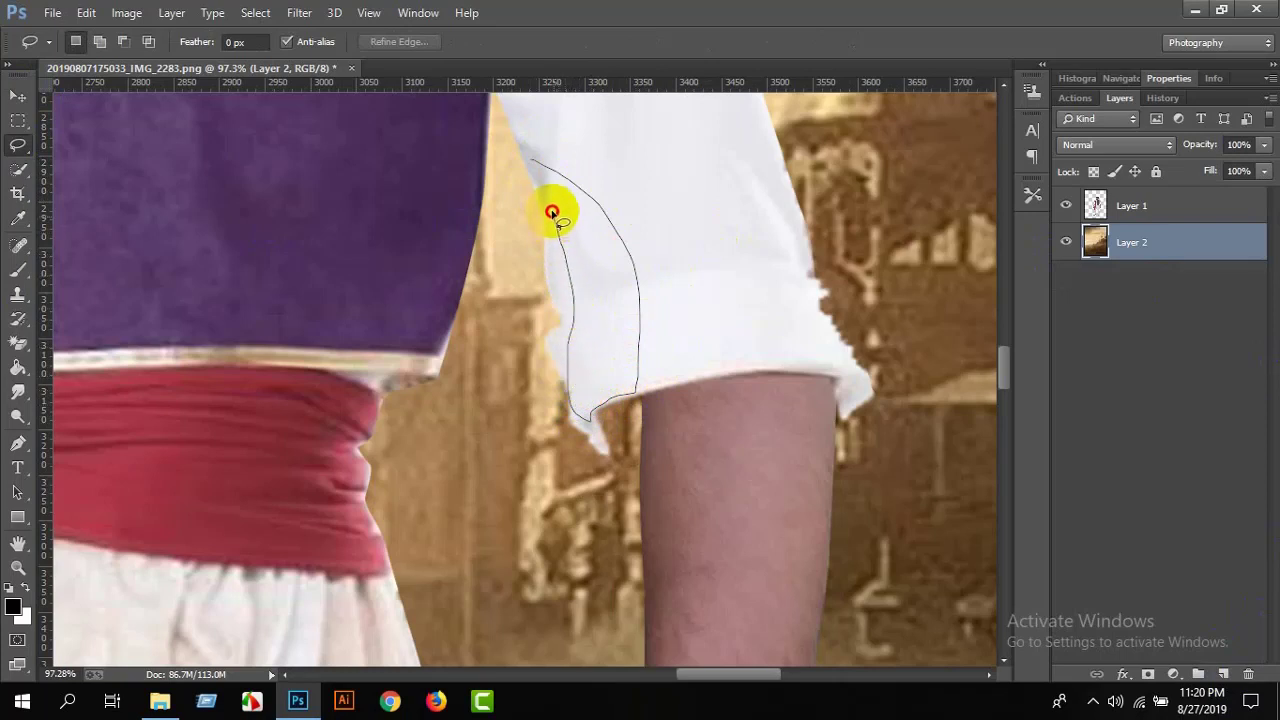
pyautogui.click(1117, 206)
pyautogui.rightClick(533, 203)
pyautogui.click(600, 214)
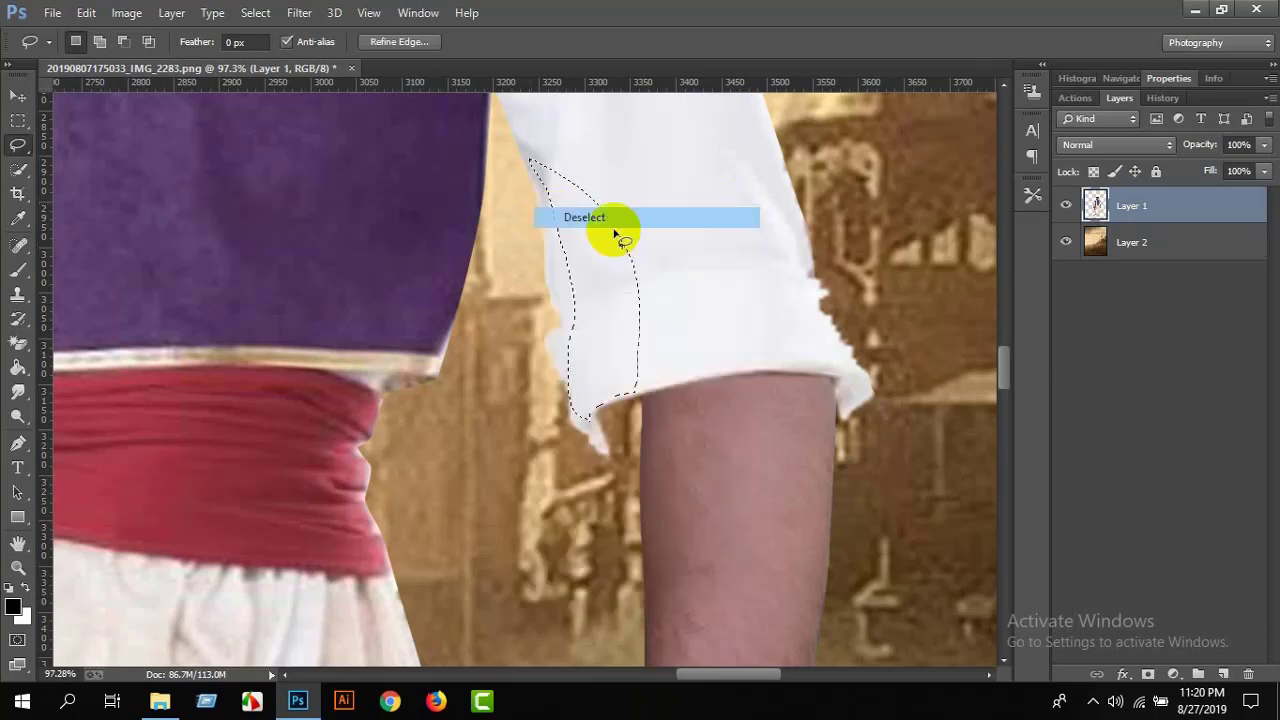
# Lasso the sleeve edge again and copy it from Layer 1 onto a new Layer 3.
pyautogui.moveTo(512, 160)
pyautogui.mouseDown()
pyautogui.moveTo(576, 207)
pyautogui.moveTo(643, 326)
pyautogui.moveTo(636, 417)
pyautogui.moveTo(536, 460)
pyautogui.mouseUp()
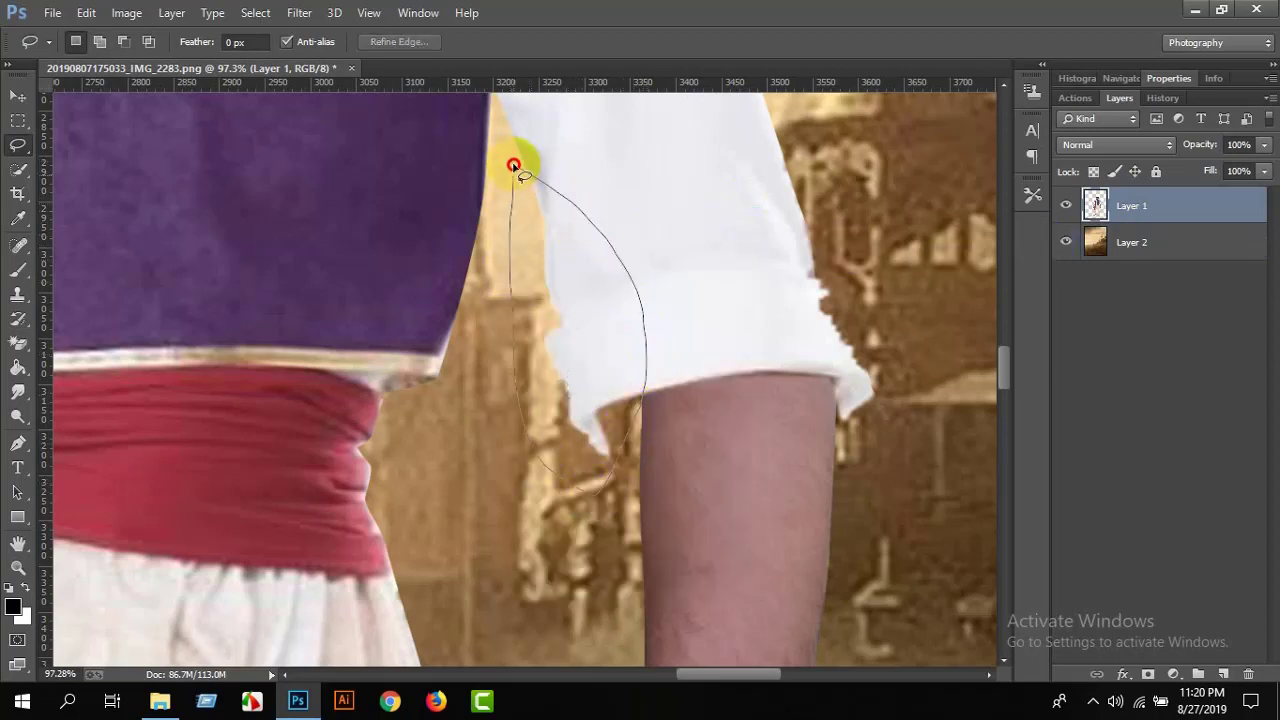
pyautogui.moveTo(513, 165); pyautogui.dragTo(515, 168)
pyautogui.rightClick(577, 271)
pyautogui.click(600, 420)
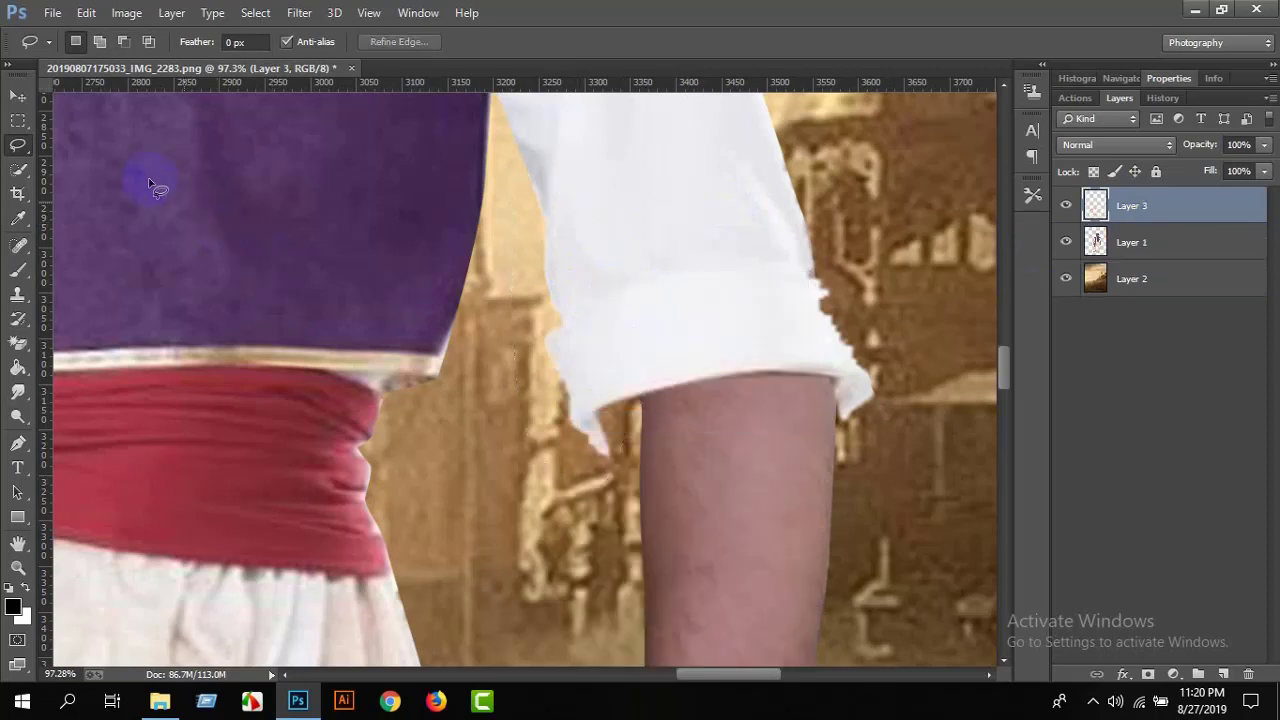
# Nudge the sleeve copy down and right, and paint a light tan tint over the man on Layer 4.
pyautogui.click(18, 95)
pyautogui.moveTo(599, 374)
pyautogui.mouseDown()
pyautogui.moveTo(618, 390)
pyautogui.moveTo(632, 366)
pyautogui.mouseUp()
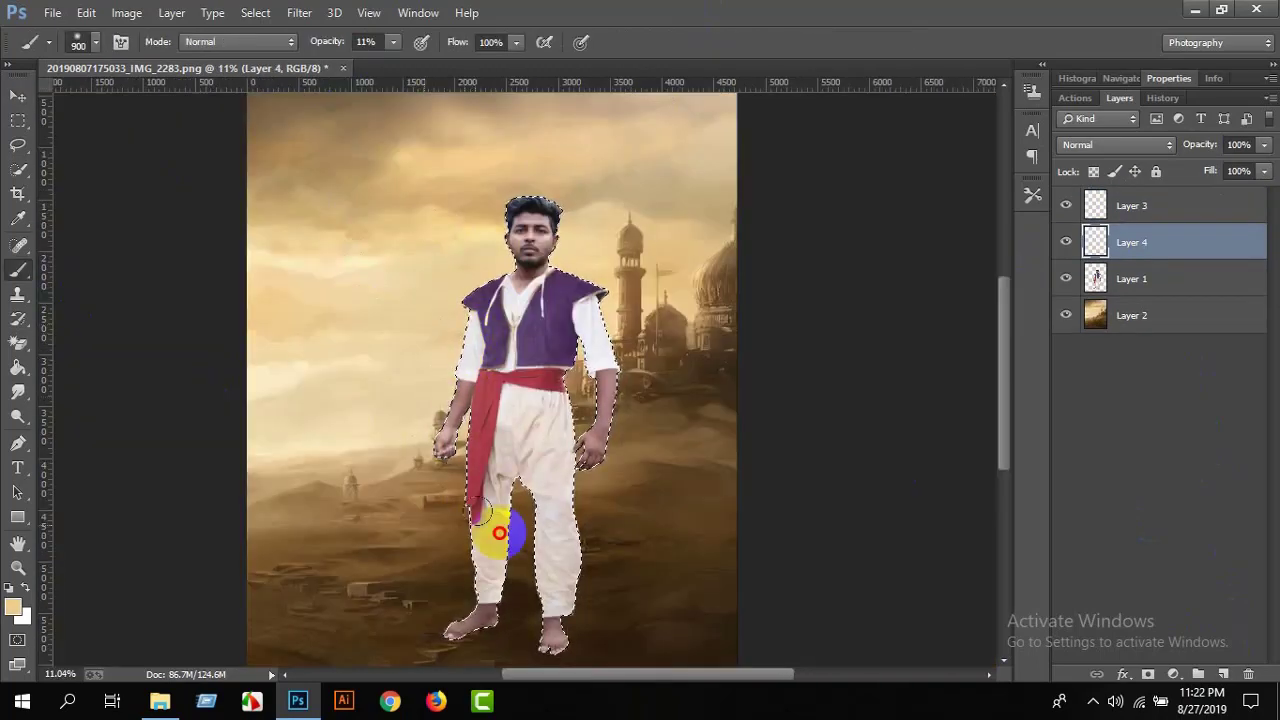
pyautogui.moveTo(555, 625)
pyautogui.mouseDown()
pyautogui.moveTo(550, 375)
pyautogui.moveTo(600, 428)
pyautogui.moveTo(532, 293)
pyautogui.moveTo(572, 227)
pyautogui.mouseUp()
pyautogui.moveTo(643, 391); pyautogui.dragTo(665, 428)
# Deselect the figure and set Layer 4 to Overlay, toggling its visibility to compare.
pyautogui.click(18, 144)
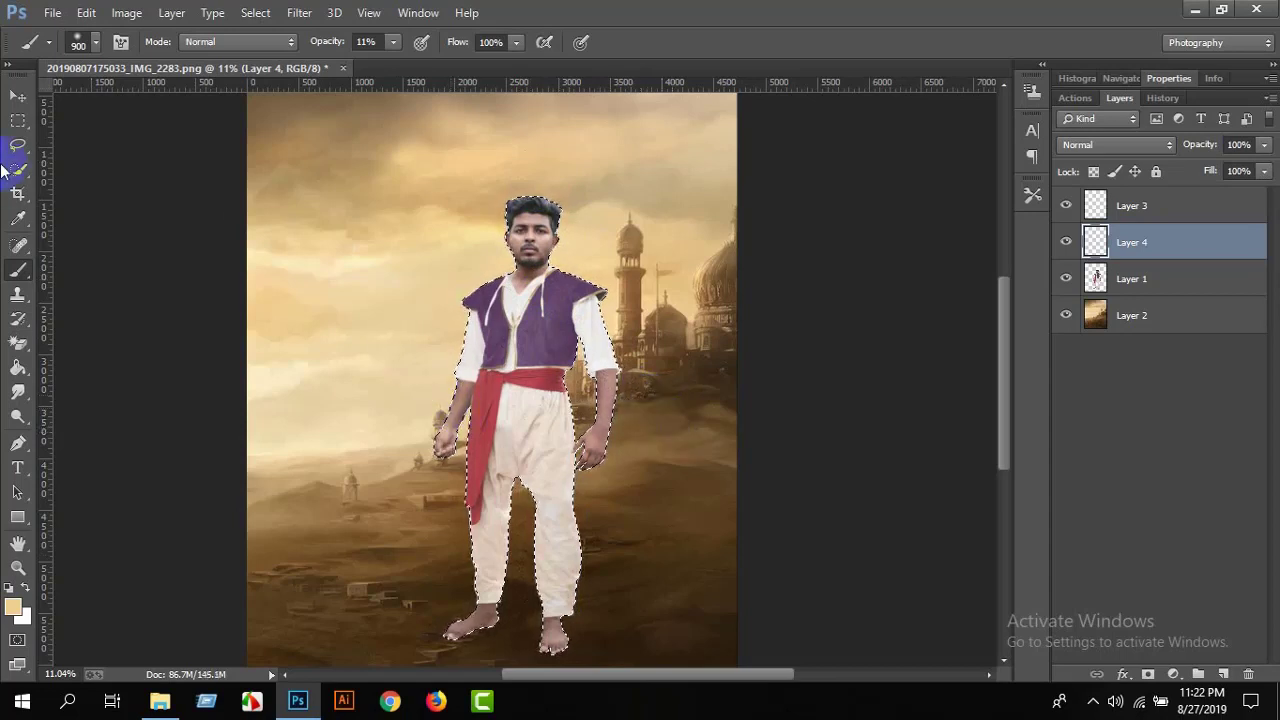
pyautogui.rightClick(310, 150)
pyautogui.click(360, 160)
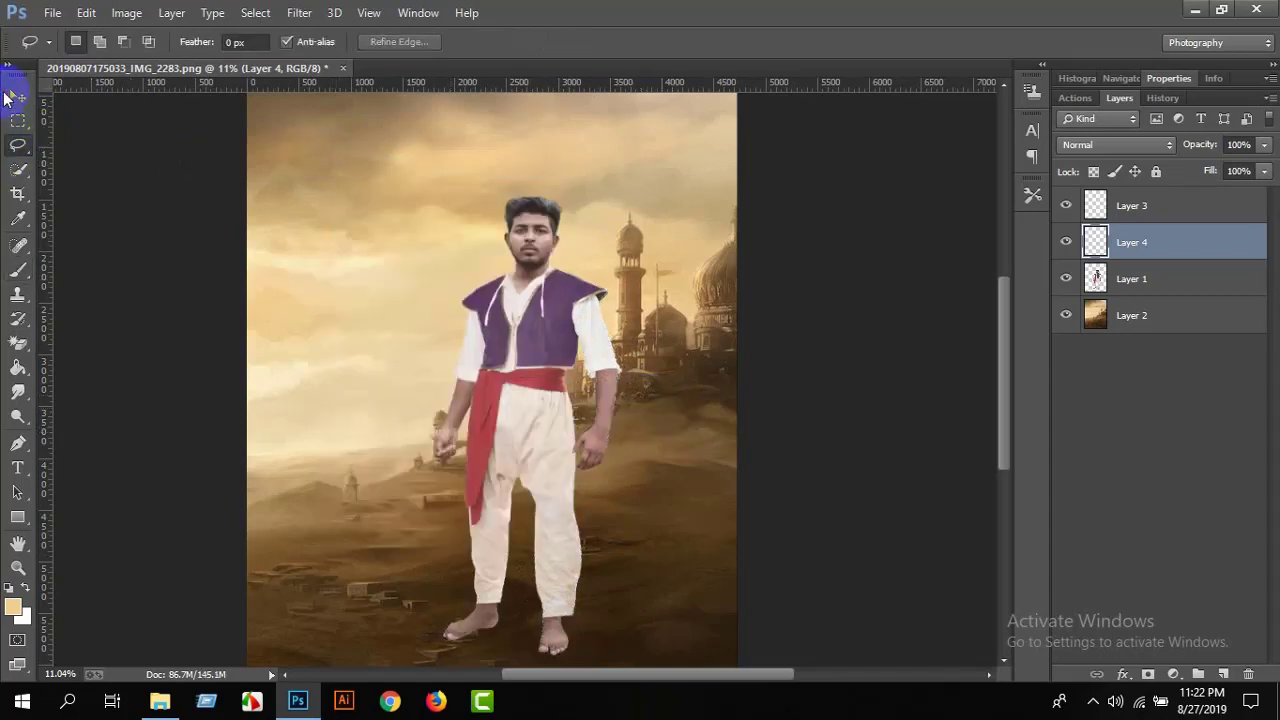
pyautogui.click(19, 98)
pyautogui.click(1120, 145)
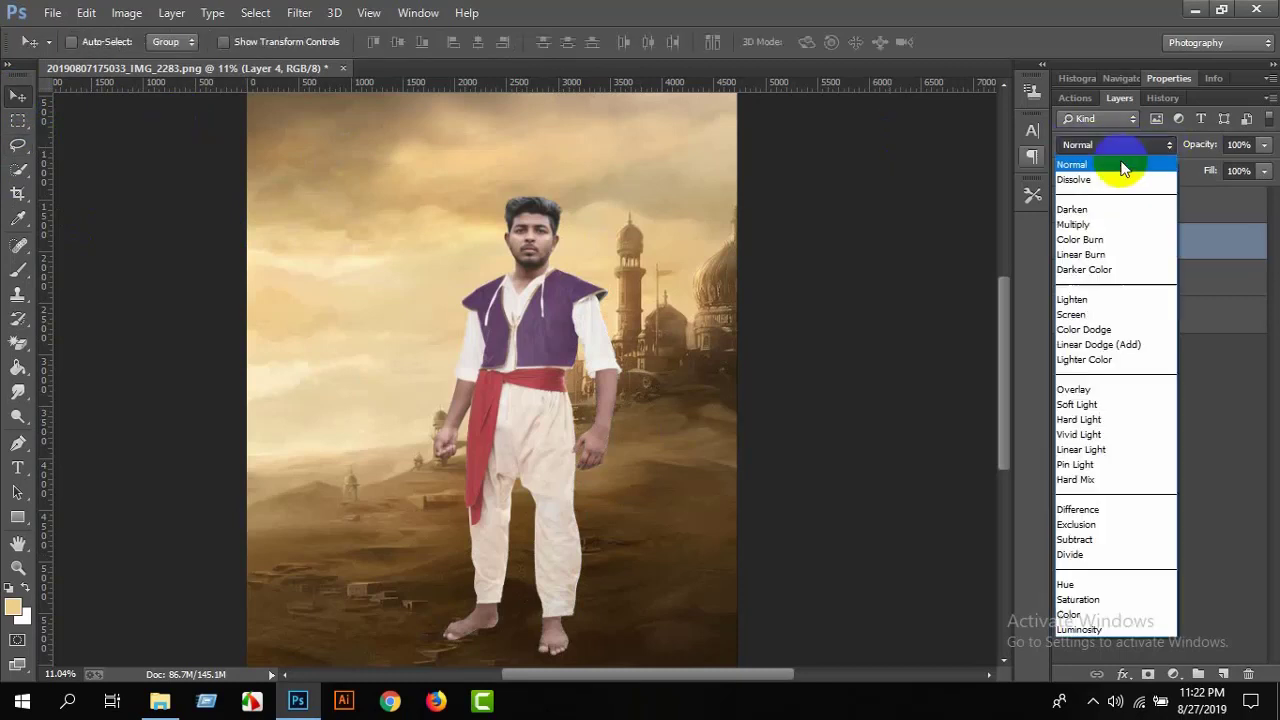
pyautogui.click(1086, 390)
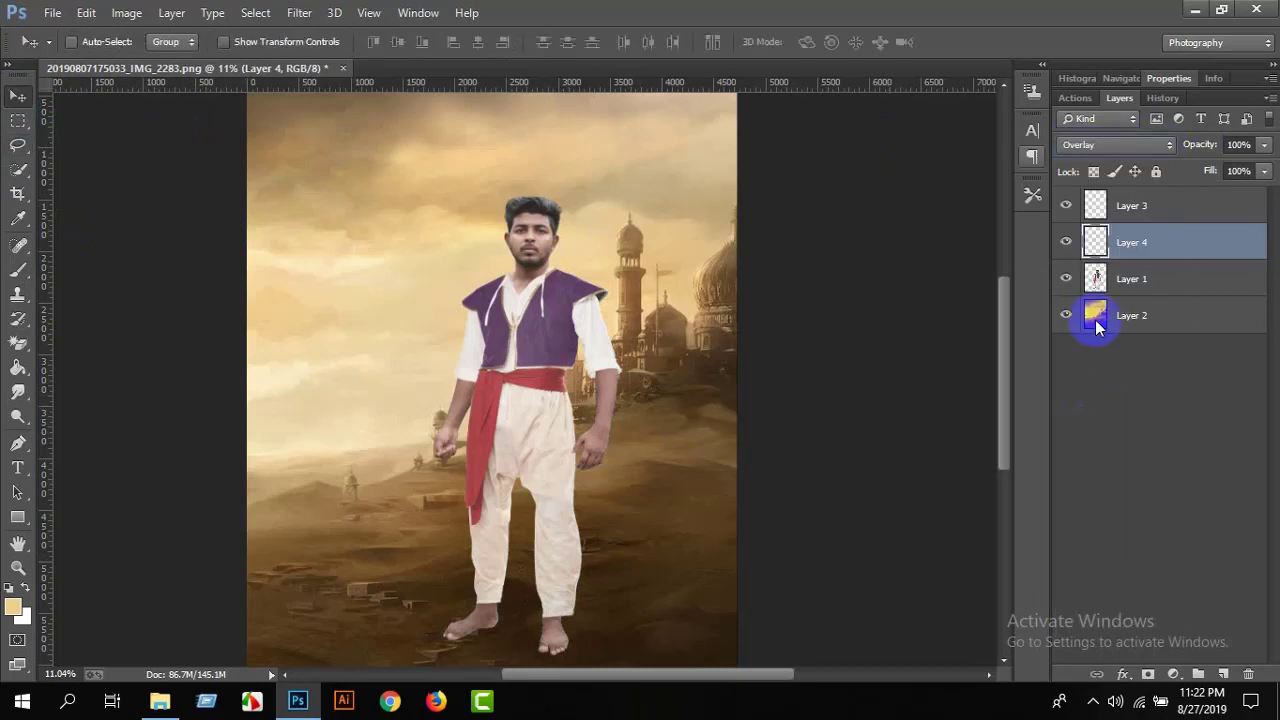
pyautogui.click(1066, 246)
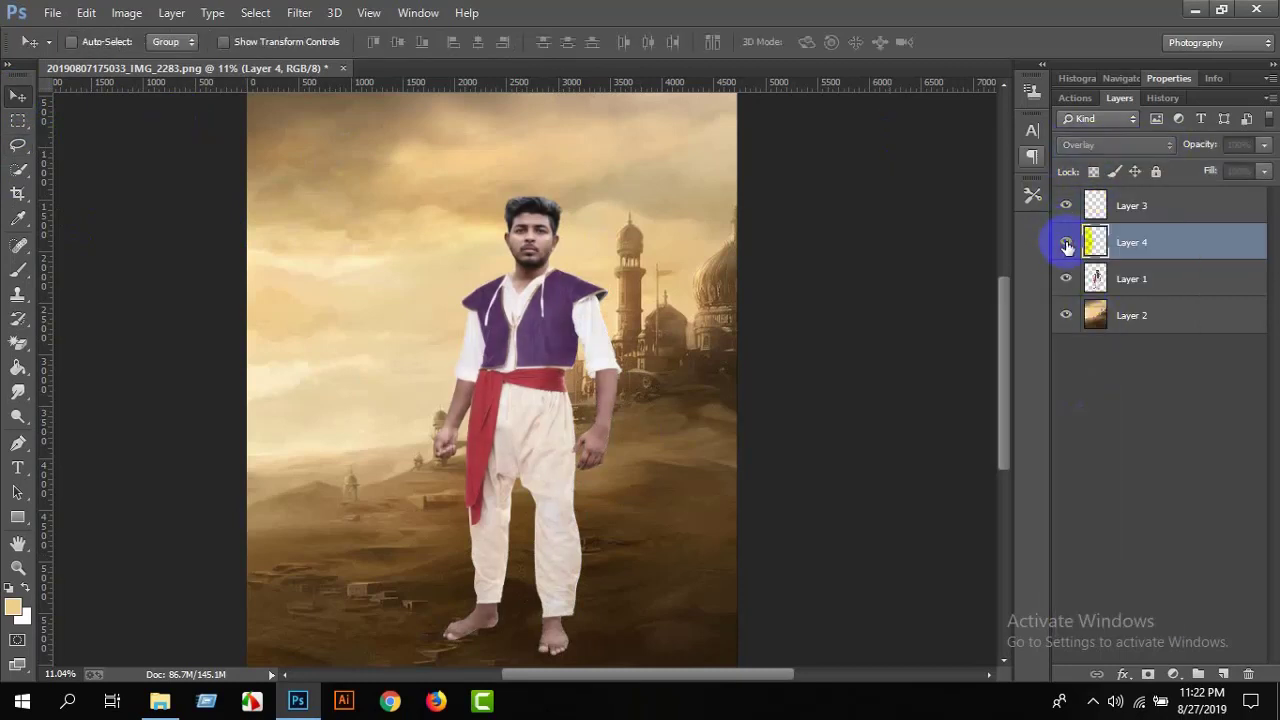
pyautogui.click(1066, 246)
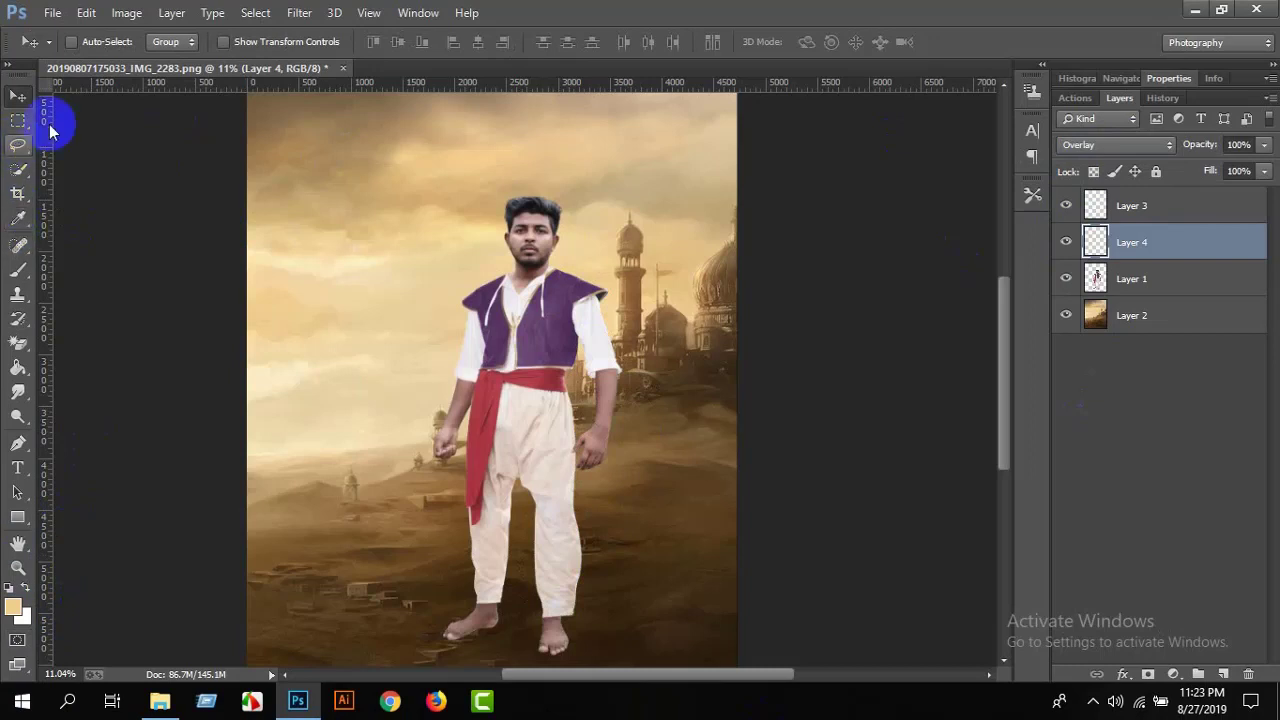
pyautogui.press('v')
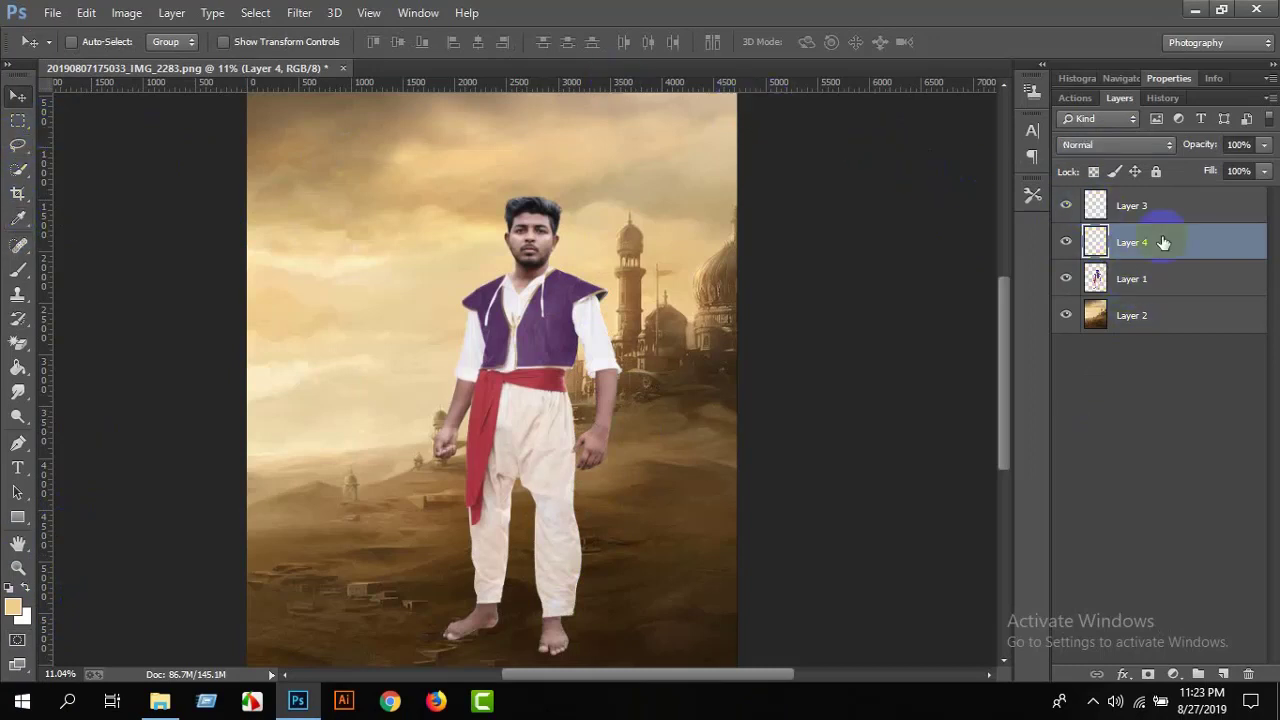
pyautogui.hotkey('alt', '[')
# Move Layers 3, 4 and 1 up-left and scale the man to about 86% width, 88% height.
pyautogui.keyDown('shift'); pyautogui.click(1160, 210); pyautogui.keyUp('shift')
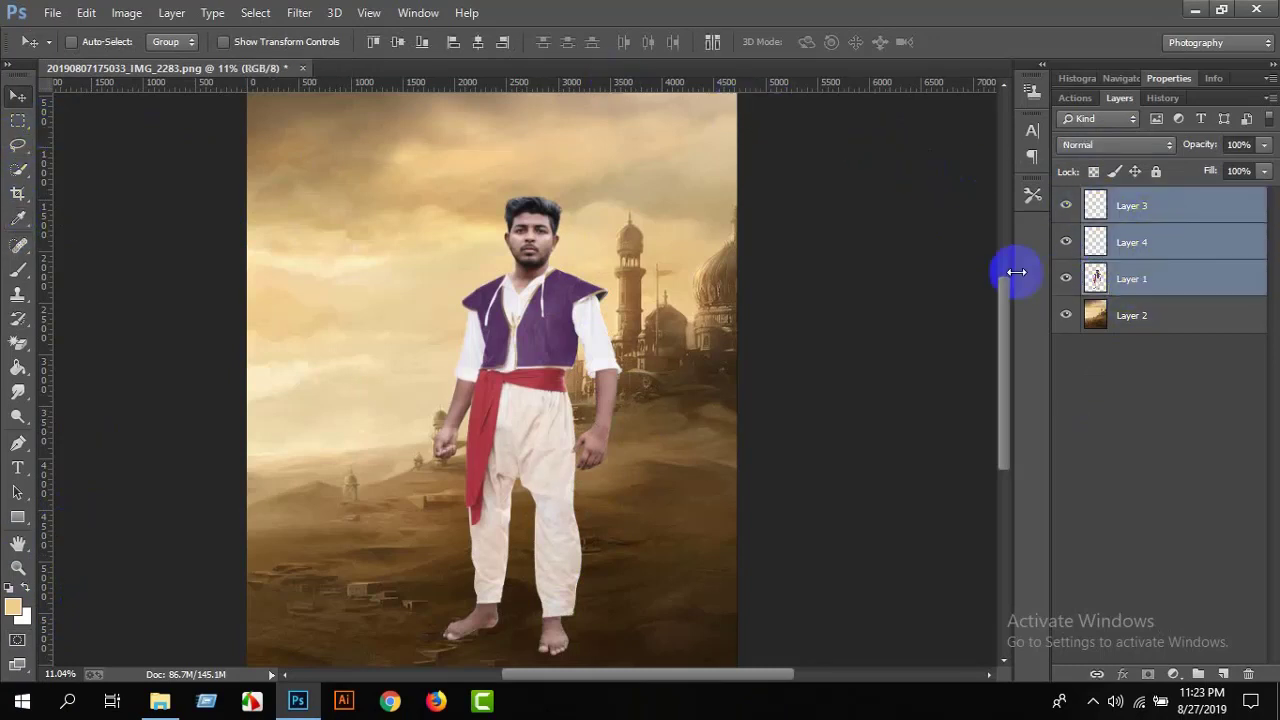
pyautogui.moveTo(528, 352); pyautogui.dragTo(497, 318)
pyautogui.click(78, 12)
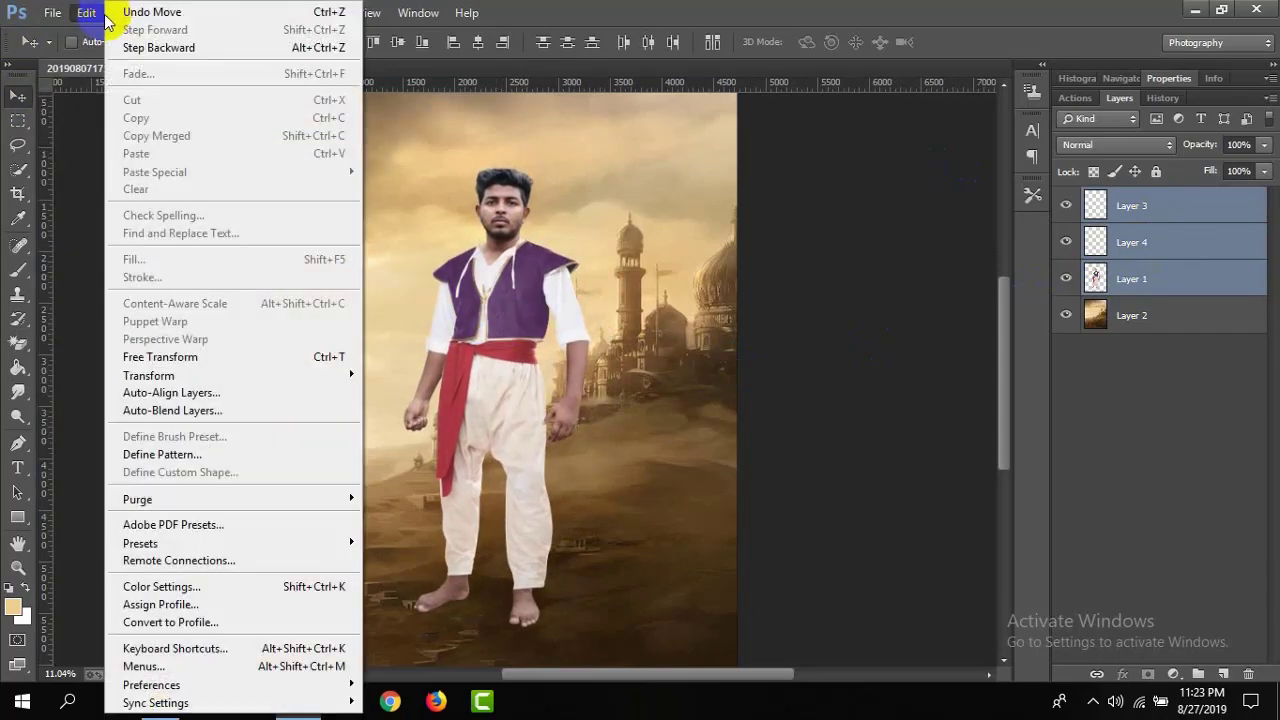
pyautogui.click(320, 351)
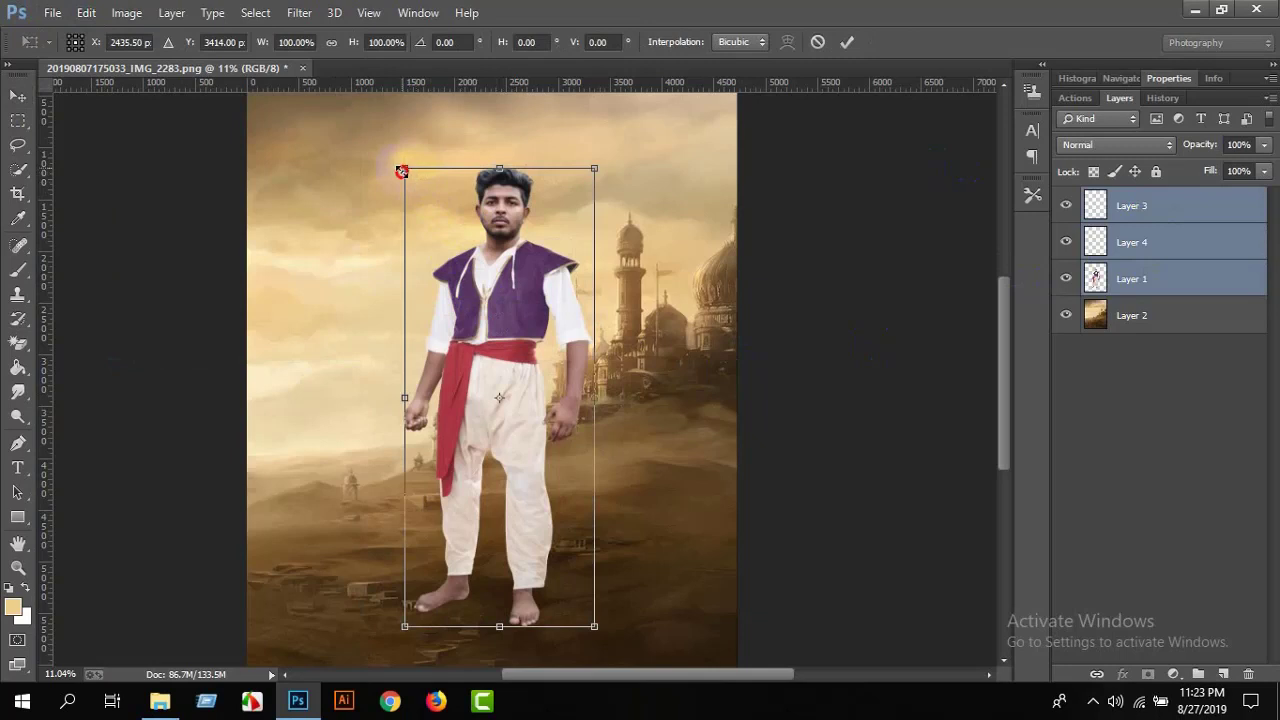
pyautogui.moveTo(401, 171); pyautogui.dragTo(429, 225)
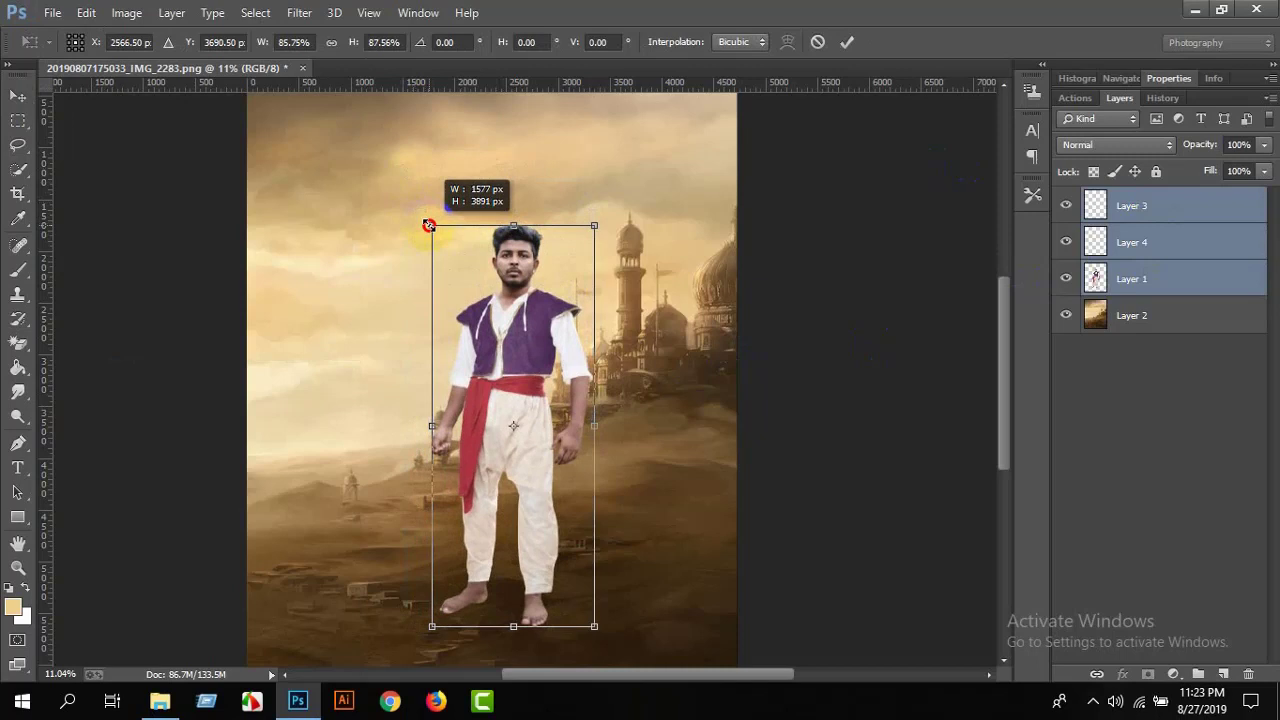
pyautogui.click(846, 42)
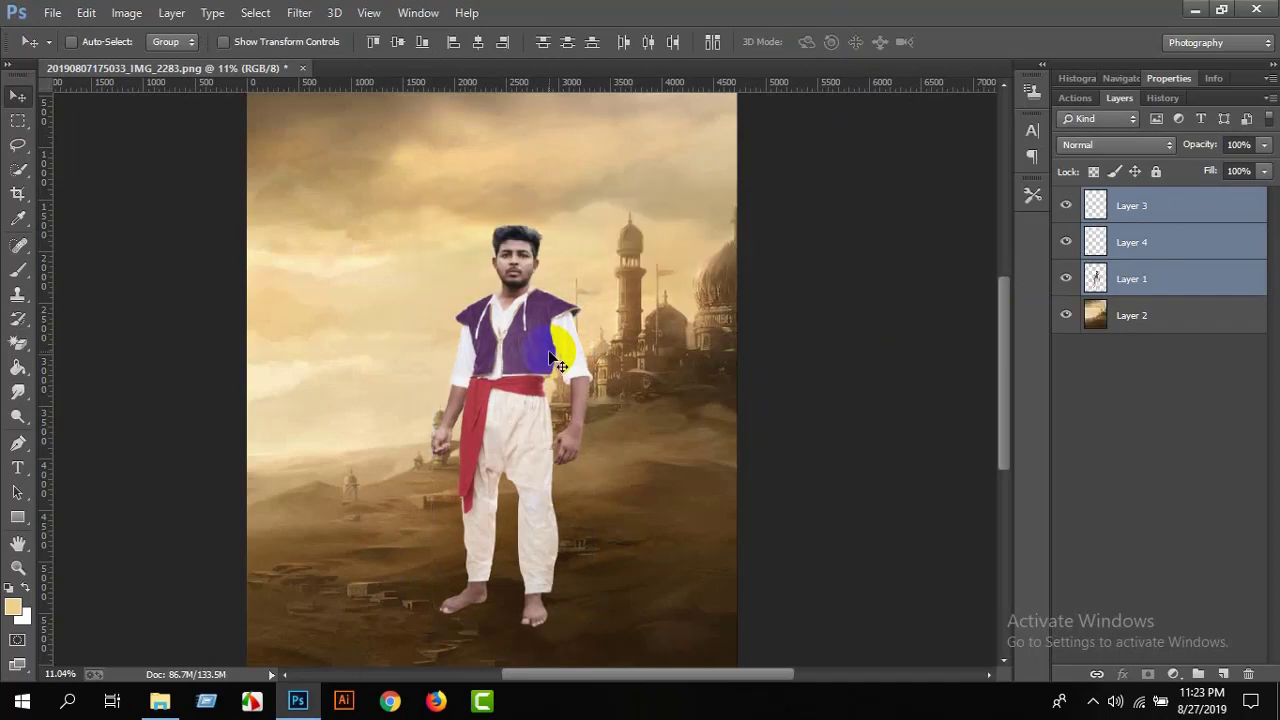
# Flip the carpet, place it beneath the man's feet, widen it to about 105%, and apply.
pyautogui.rightClick(527, 544)
pyautogui.click(566, 530)
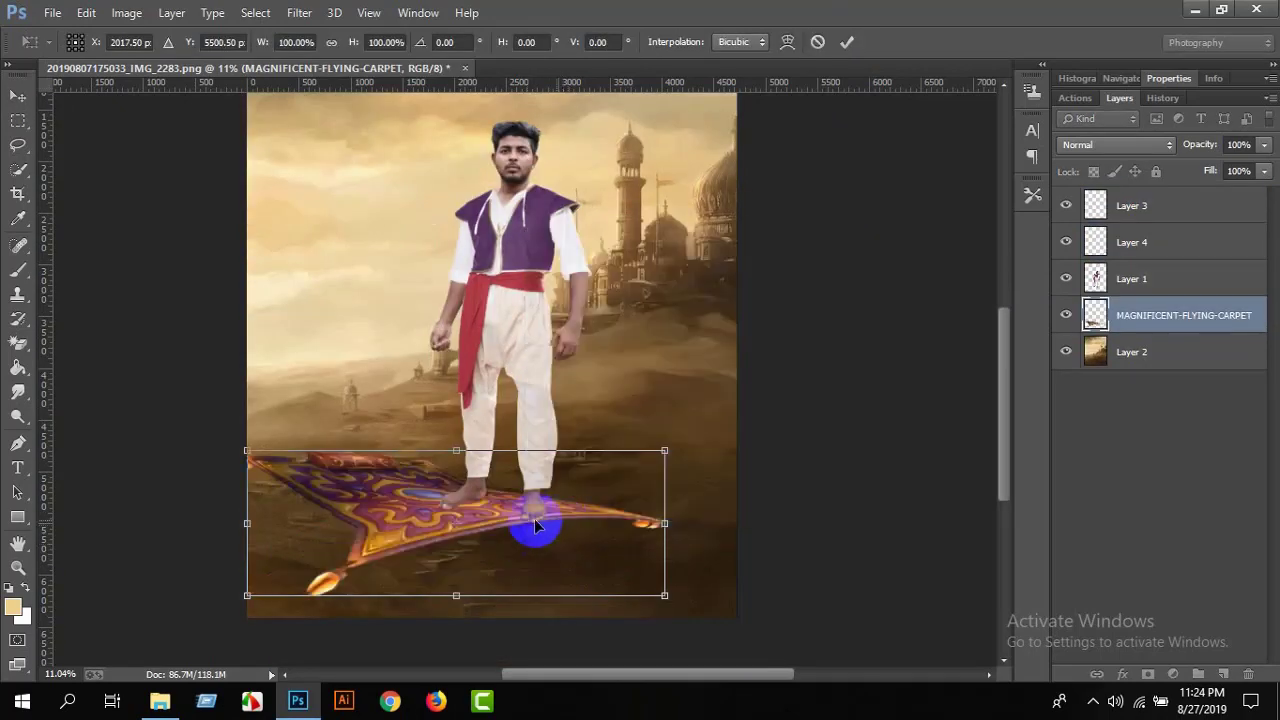
pyautogui.moveTo(472, 511); pyautogui.dragTo(531, 515)
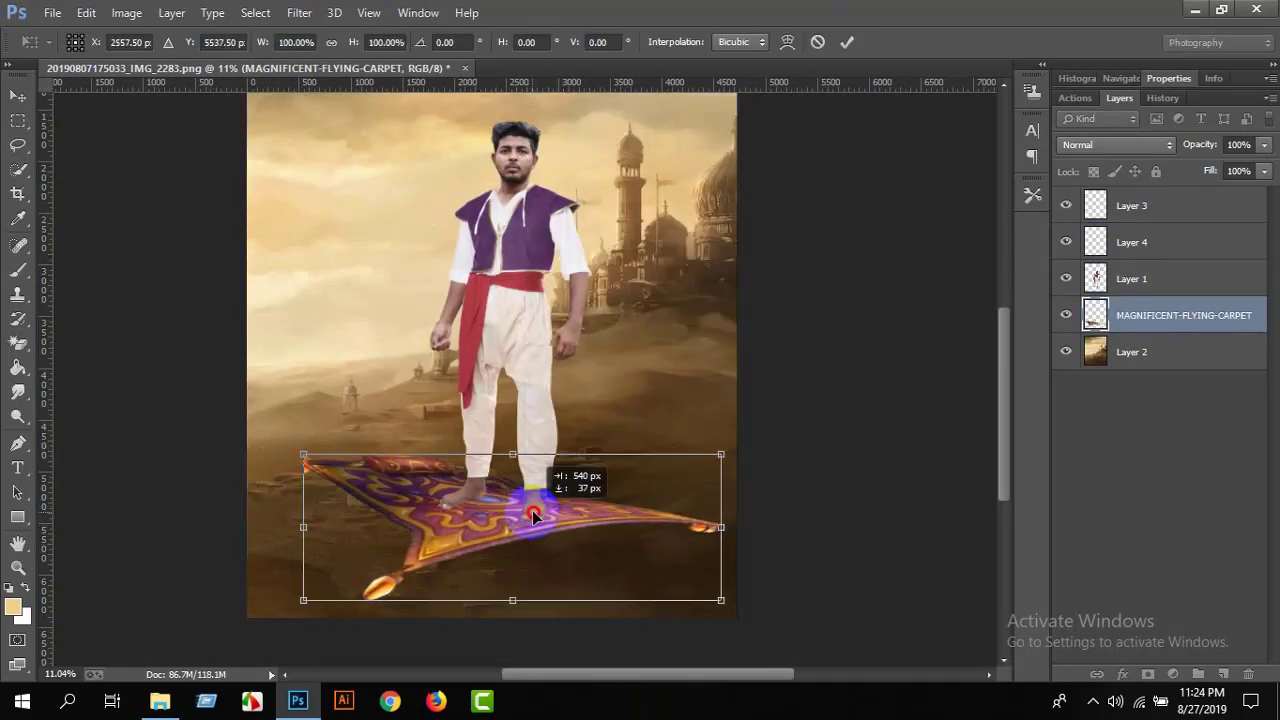
pyautogui.moveTo(303, 455); pyautogui.dragTo(284, 447)
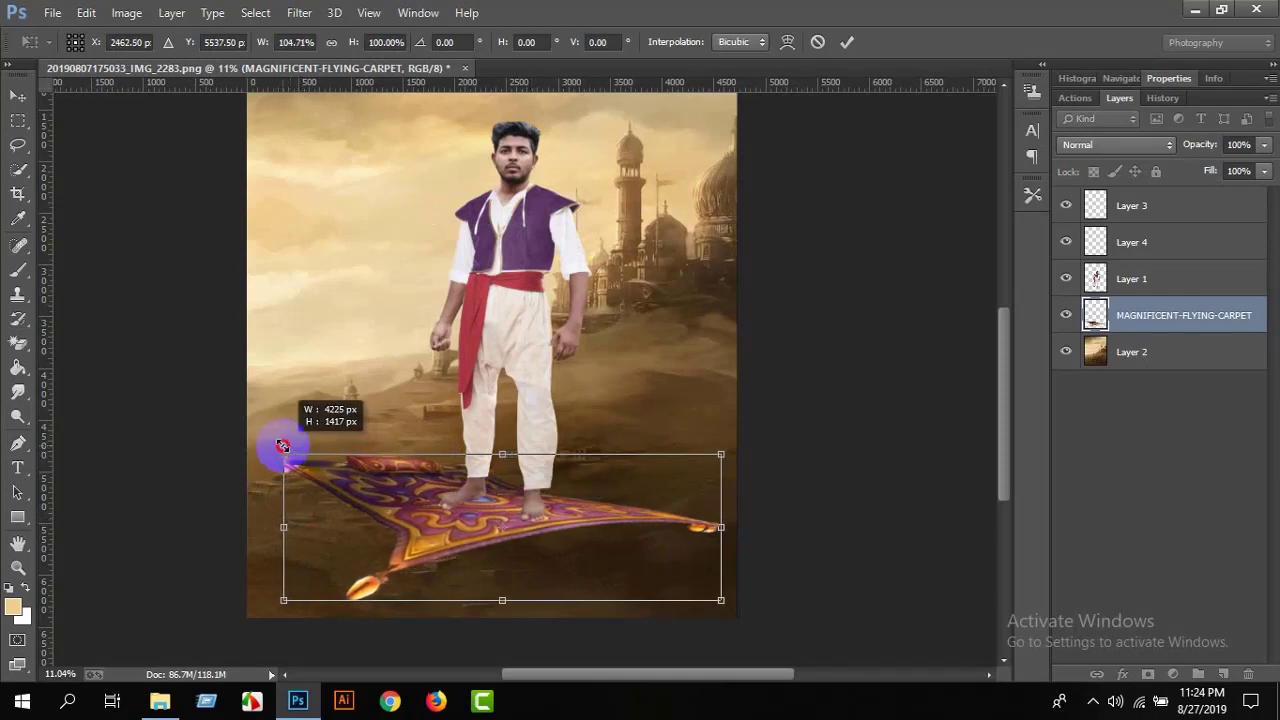
pyautogui.click(845, 44)
pyautogui.click(18, 567)
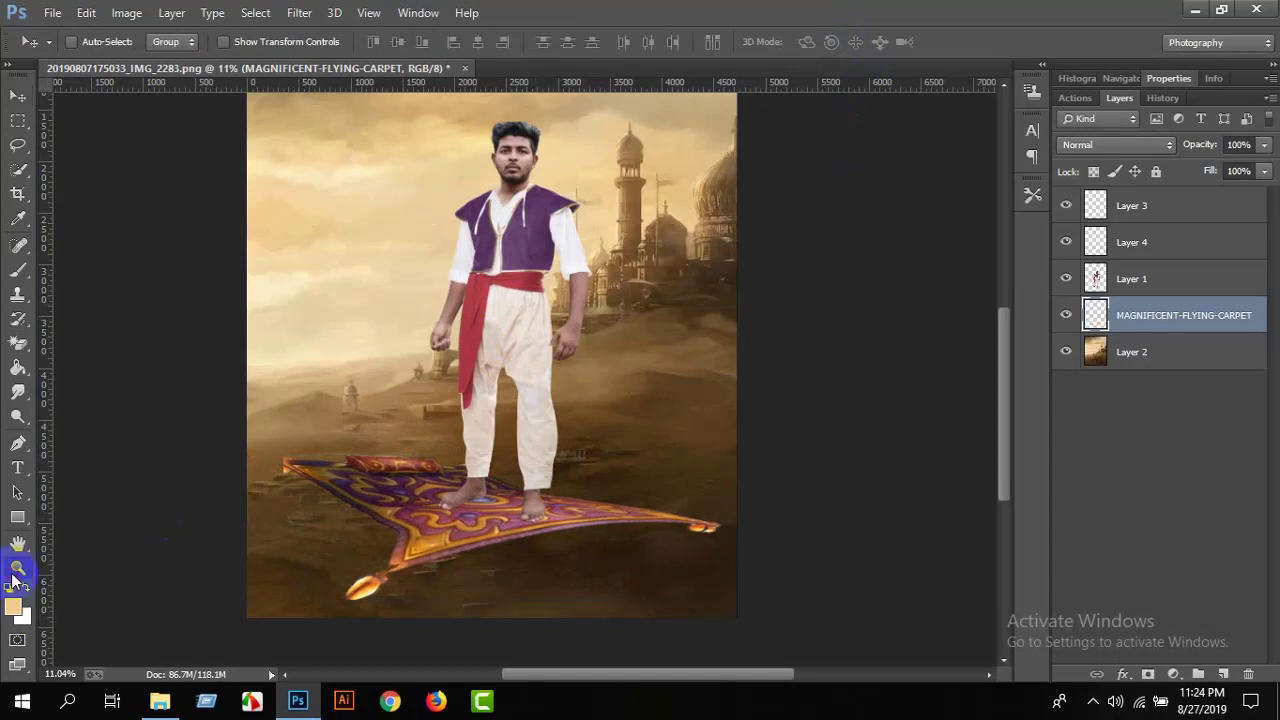
# Fit the poster on screen, shift the carpet slightly right, and zoom in on it.
pyautogui.rightClick(475, 392)
pyautogui.click(482, 406)
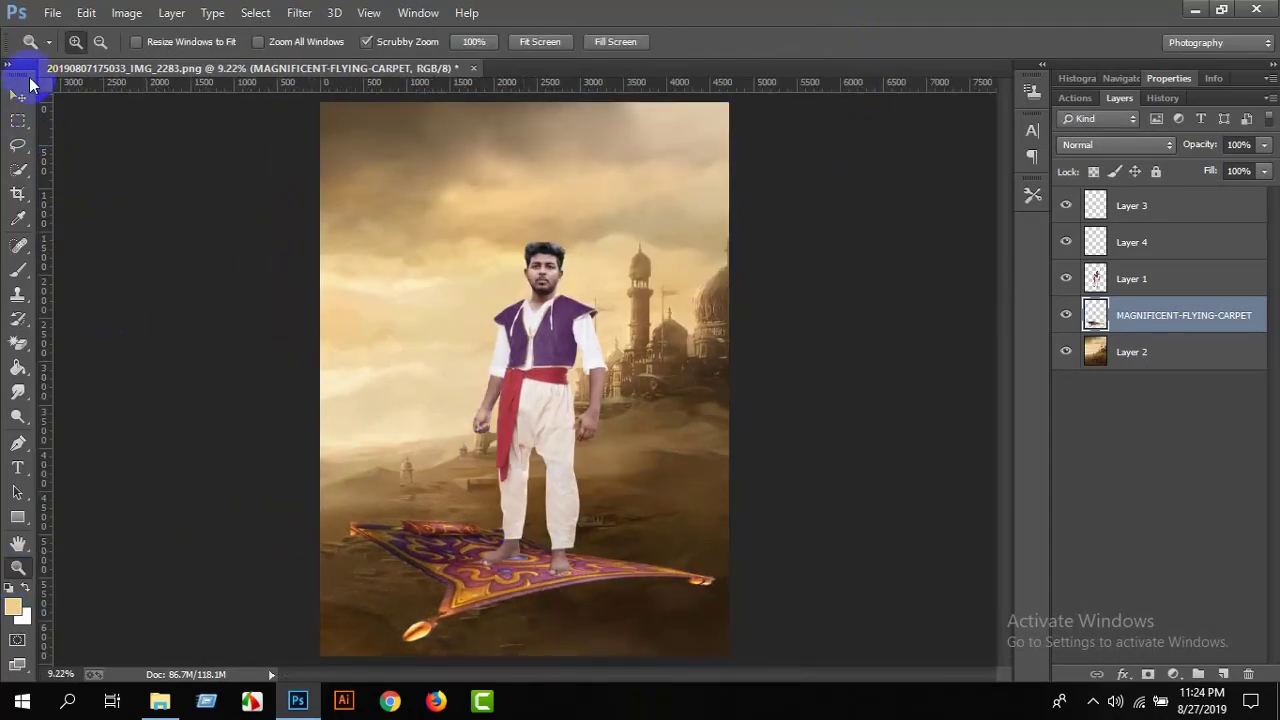
pyautogui.click(18, 95)
pyautogui.moveTo(563, 594)
pyautogui.mouseDown()
pyautogui.moveTo(641, 666)
pyautogui.moveTo(658, 666)
pyautogui.mouseUp()
pyautogui.click(30, 568)
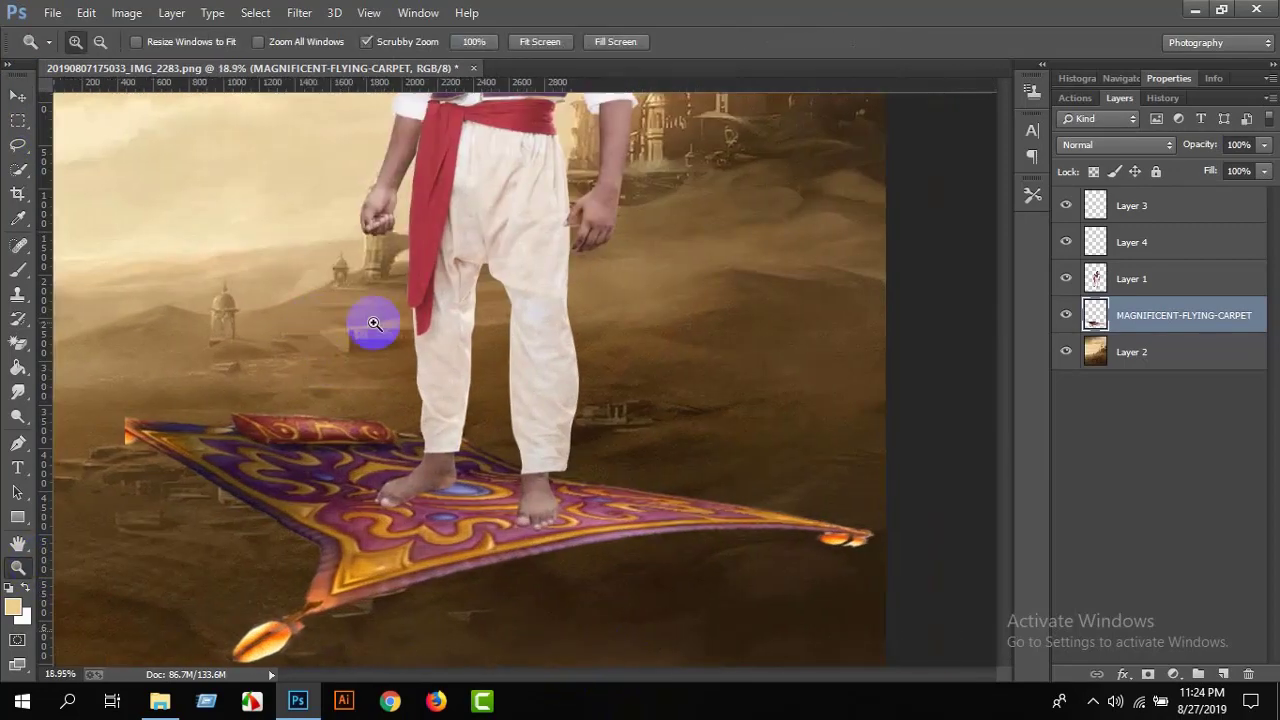
pyautogui.scroll(-3, 190, 170)
# Warp the carpet, bending its lower-left corner outward and stretching its right tip, then commit.
pyautogui.click(92, 17)
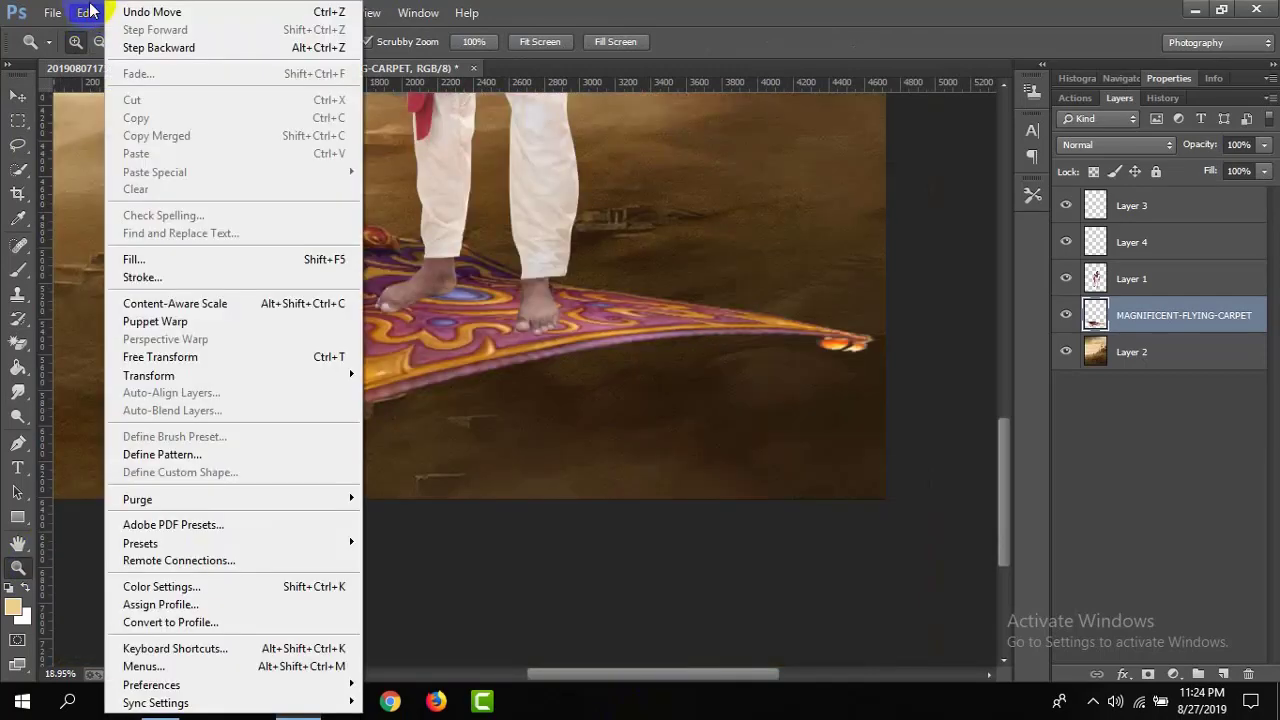
pyautogui.click(320, 355)
pyautogui.rightClick(350, 364)
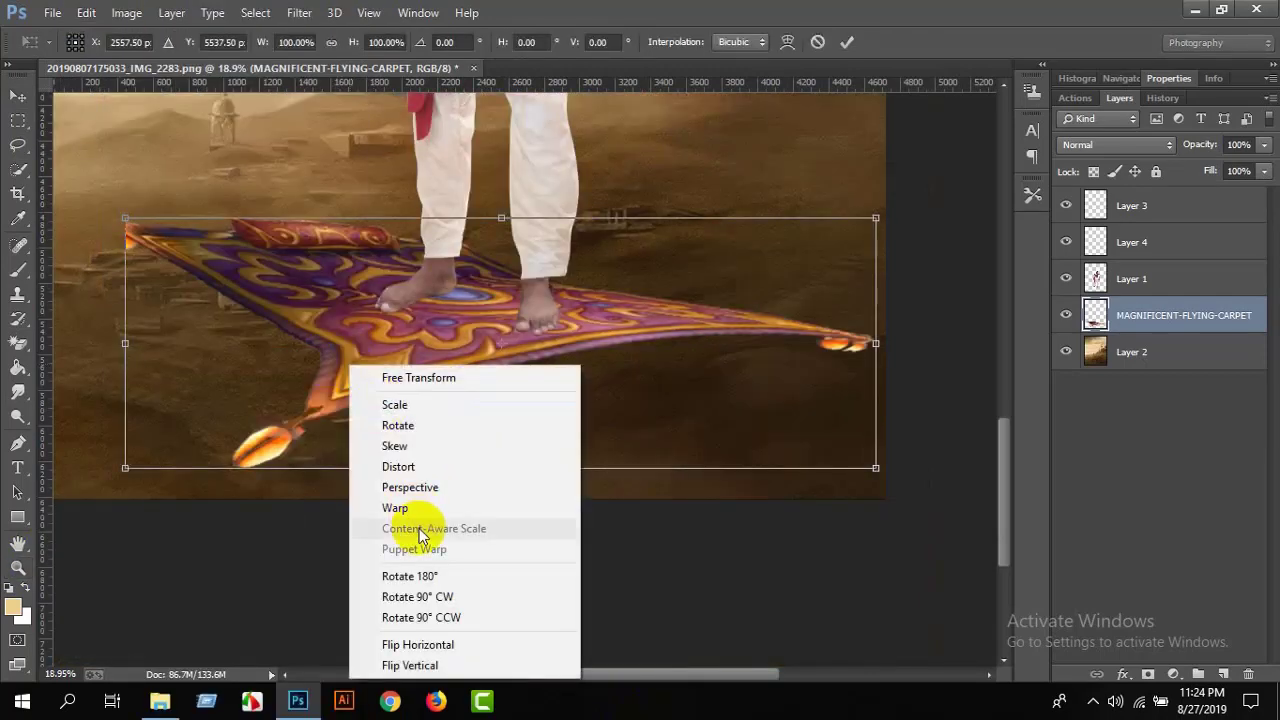
pyautogui.click(532, 507)
pyautogui.moveTo(128, 477); pyautogui.dragTo(232, 526)
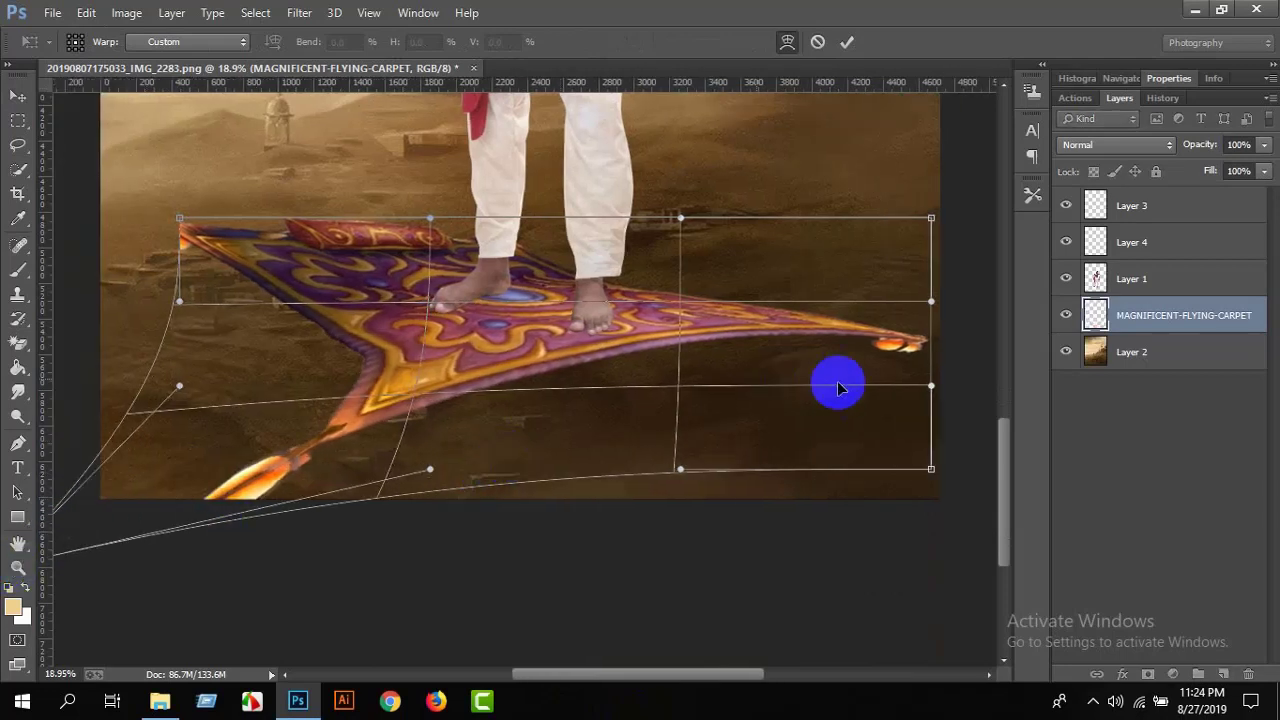
pyautogui.moveTo(942, 310); pyautogui.dragTo(1007, 355)
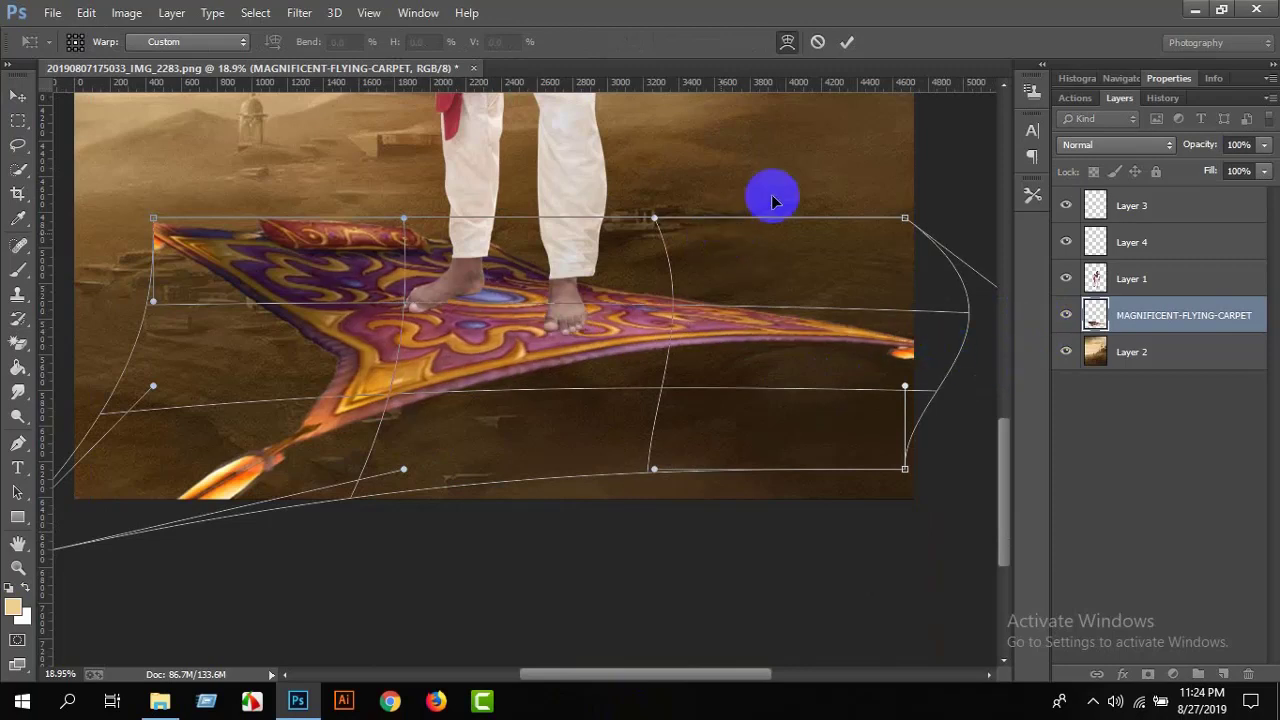
pyautogui.scroll(1, 830, 100)
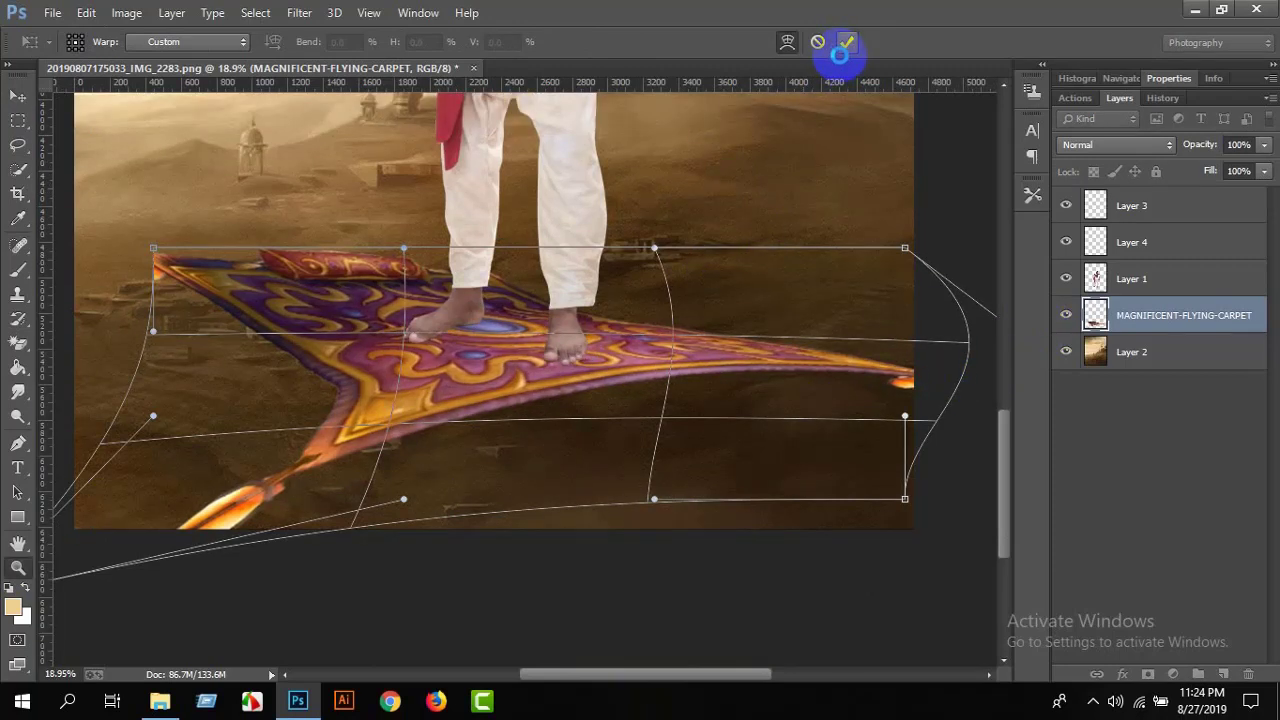
pyautogui.click(844, 45)
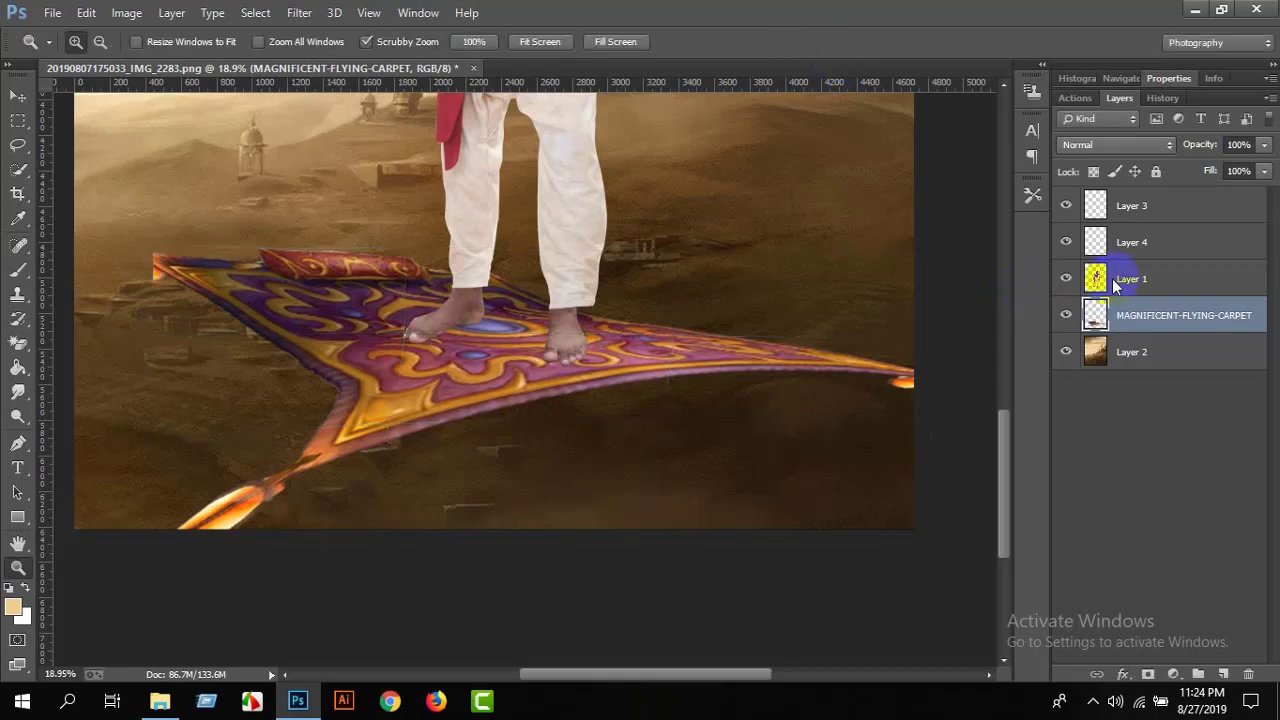
# Add Layer 5 above the carpet and darken the carpet with Curves, input 101 to output 96.
pyautogui.click(1224, 674)
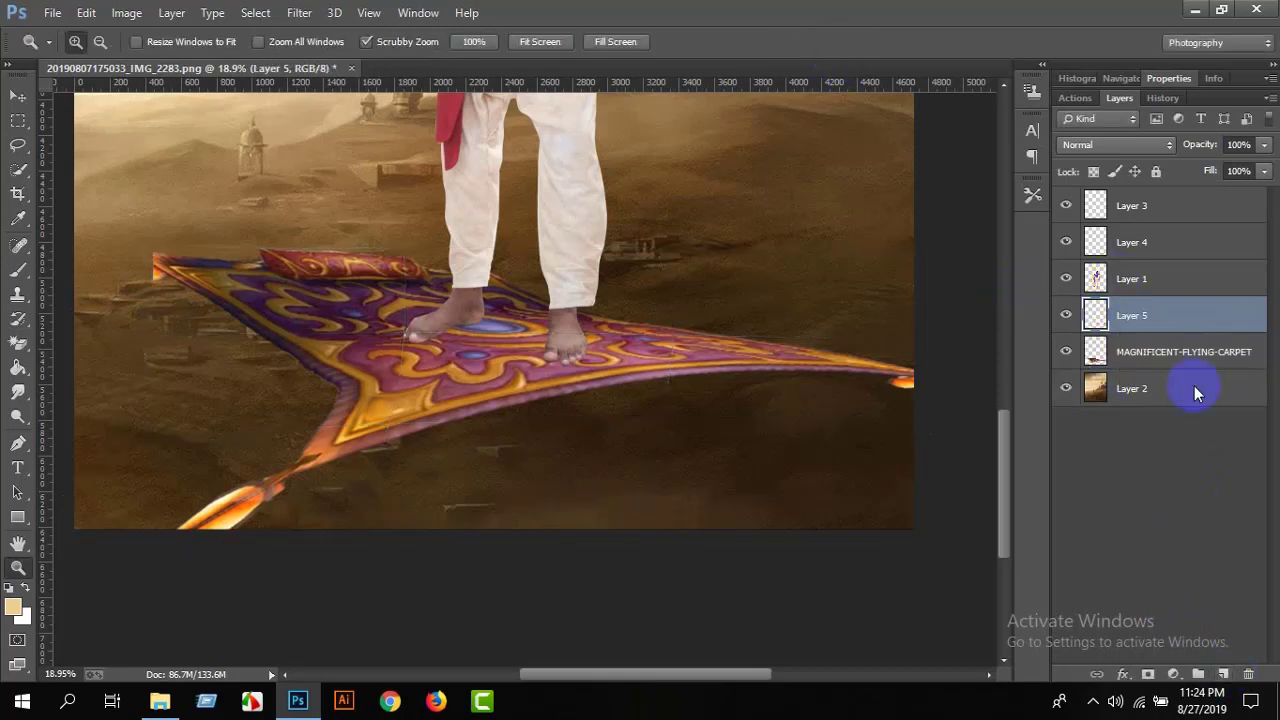
pyautogui.click(1176, 355)
pyautogui.click(126, 12)
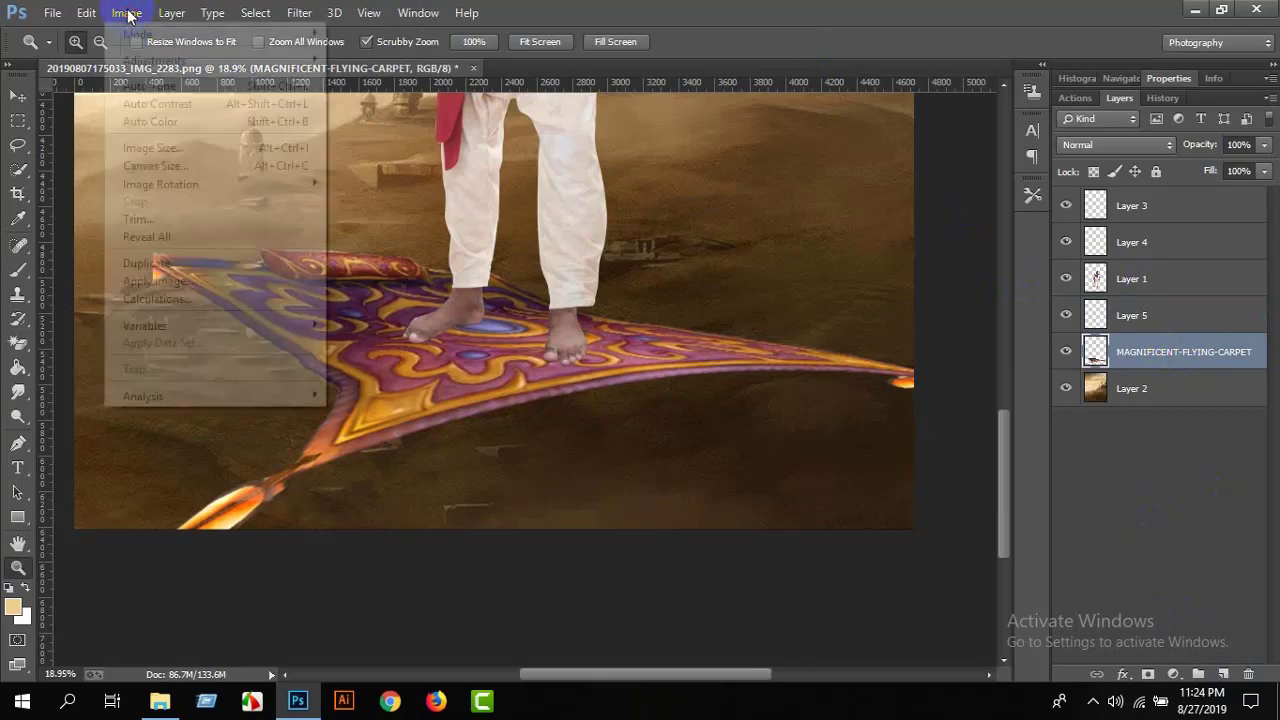
pyautogui.moveTo(154, 60)
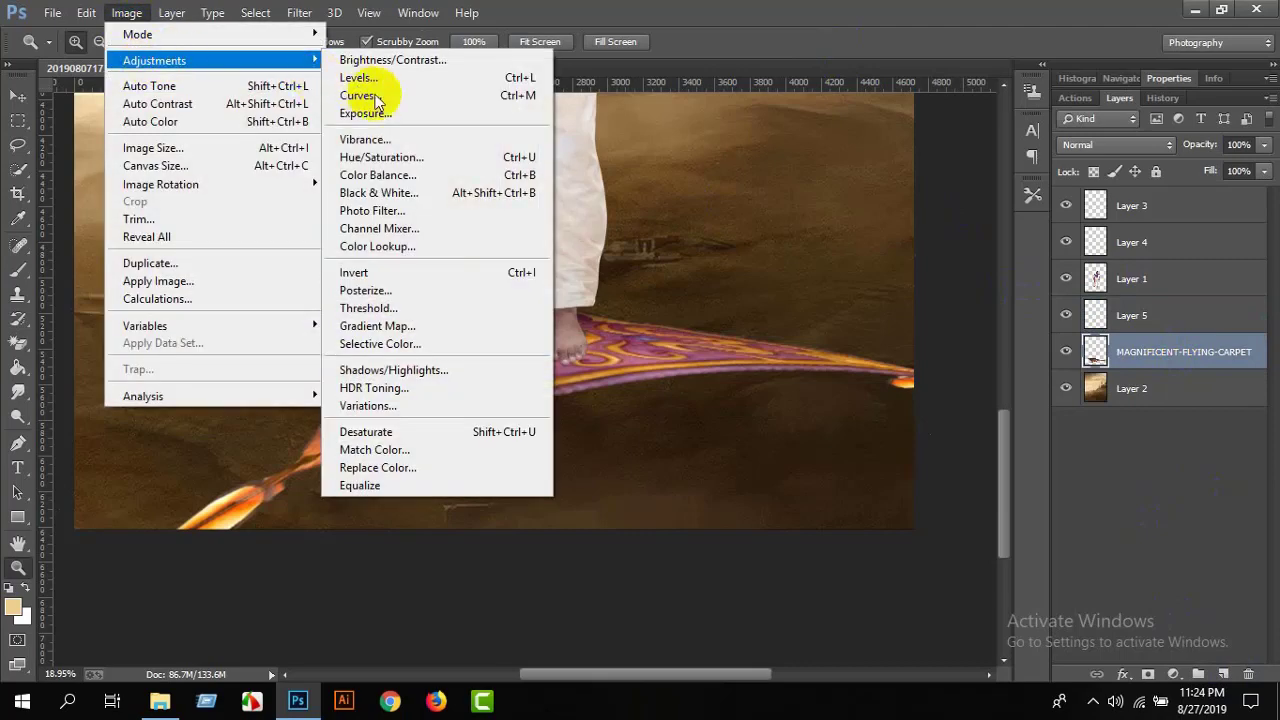
pyautogui.click(414, 100)
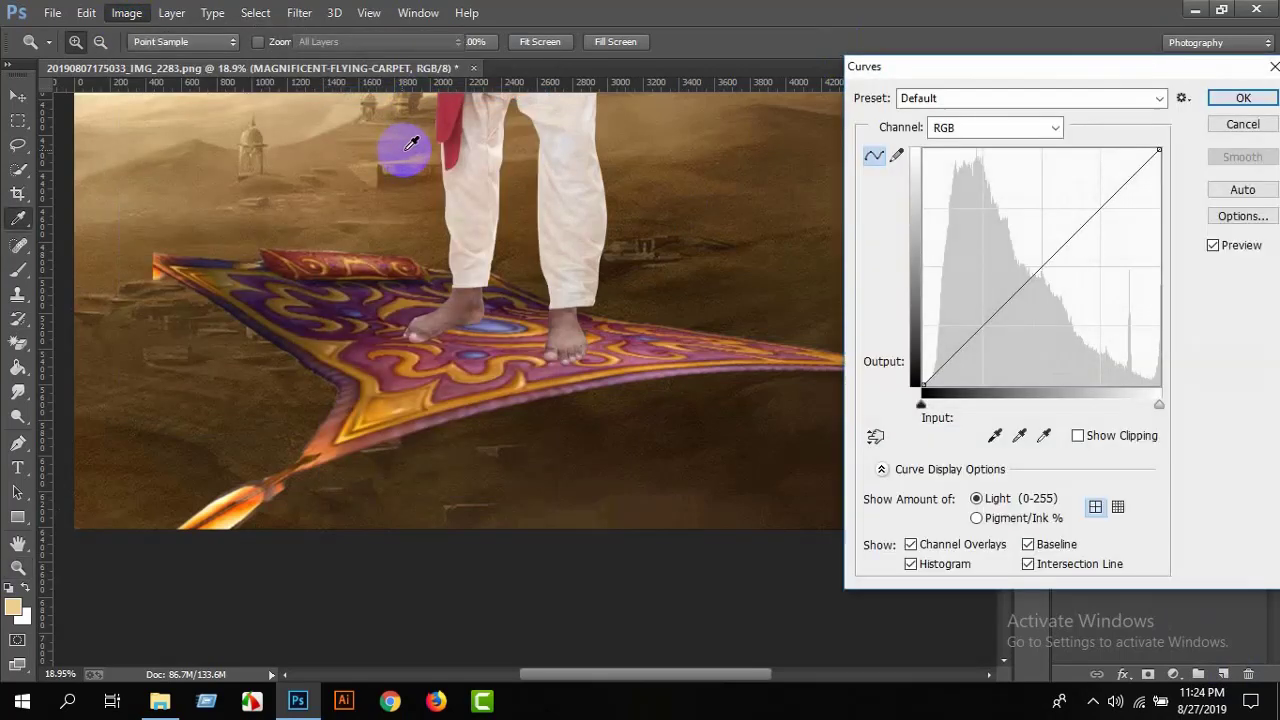
pyautogui.click(1015, 294)
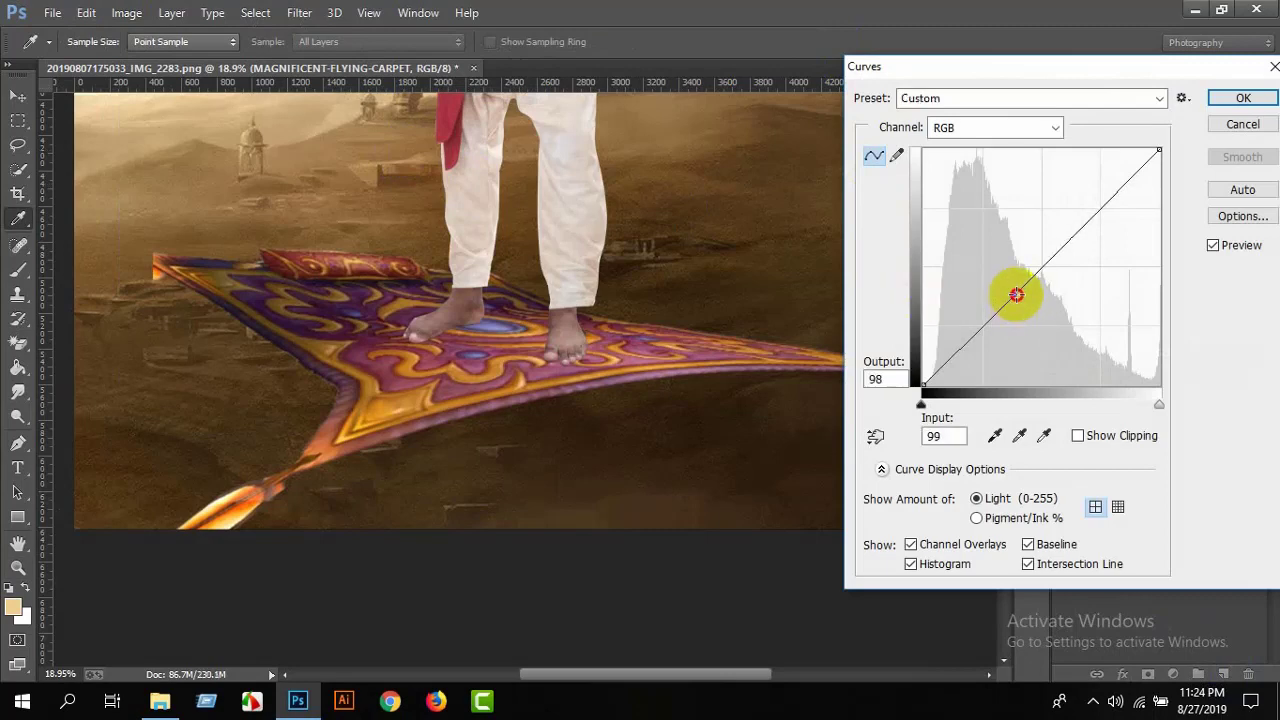
pyautogui.click(1243, 98)
pyautogui.click(1106, 318)
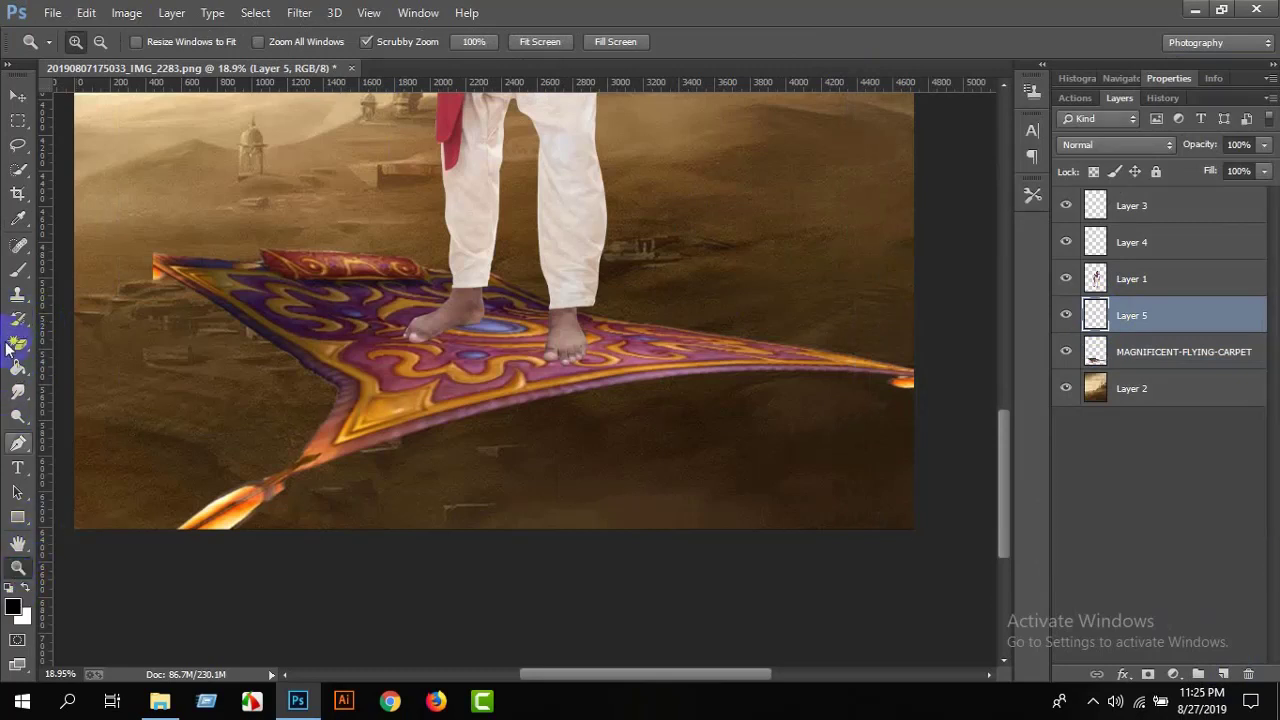
# Paint soft shadow on Layer 5 around the man's feet with a 149 px brush at 43% opacity.
pyautogui.click(18, 270)
pyautogui.rightClick(505, 358)
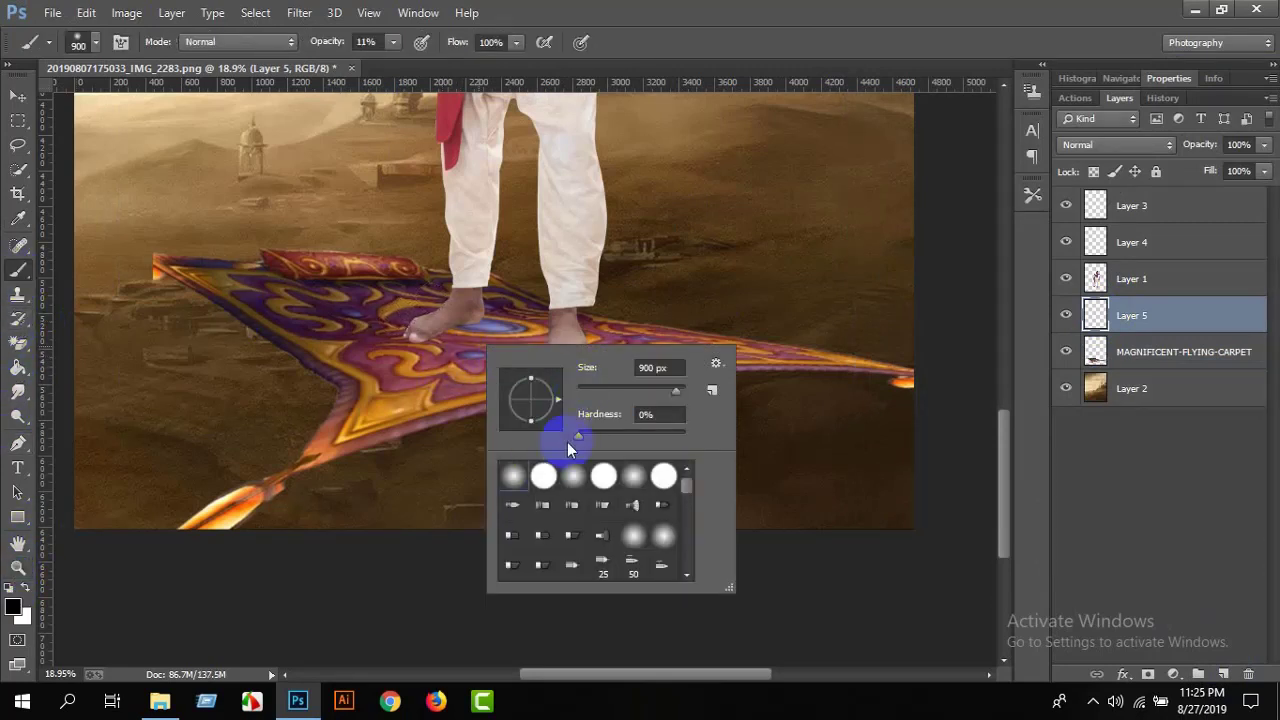
pyautogui.moveTo(578, 392); pyautogui.dragTo(606, 390)
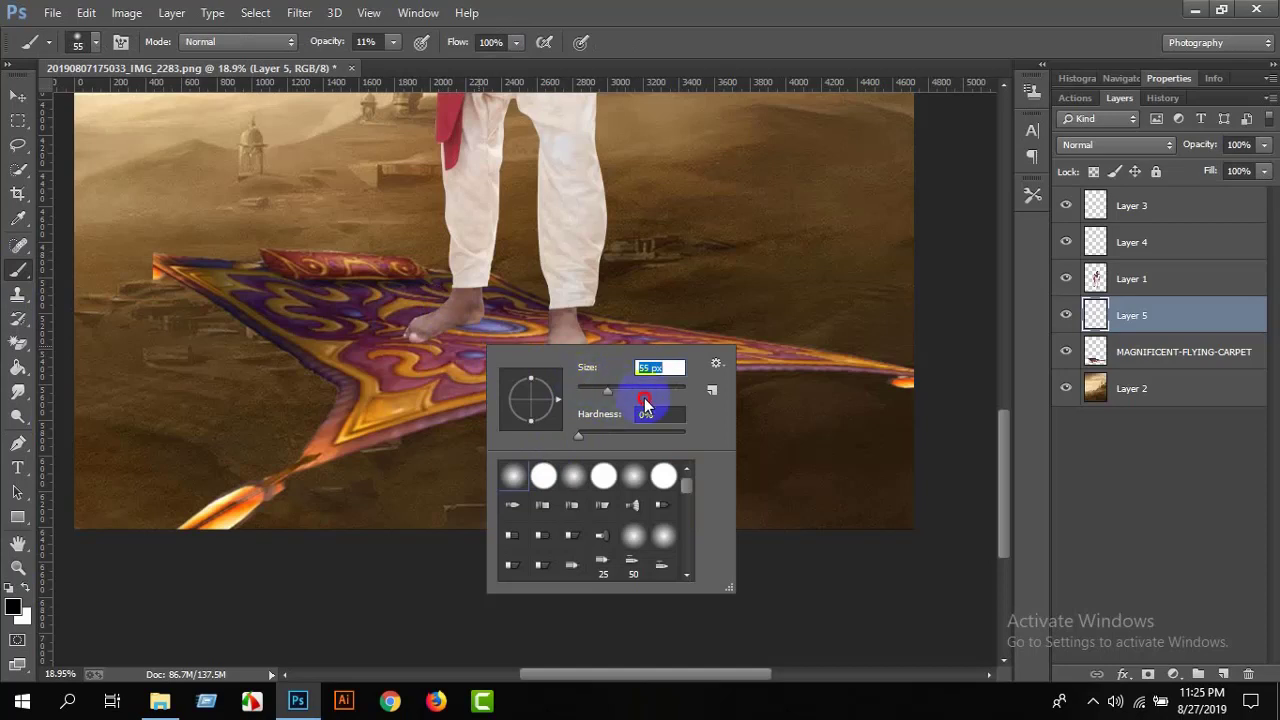
pyautogui.click(645, 391)
pyautogui.click(415, 342)
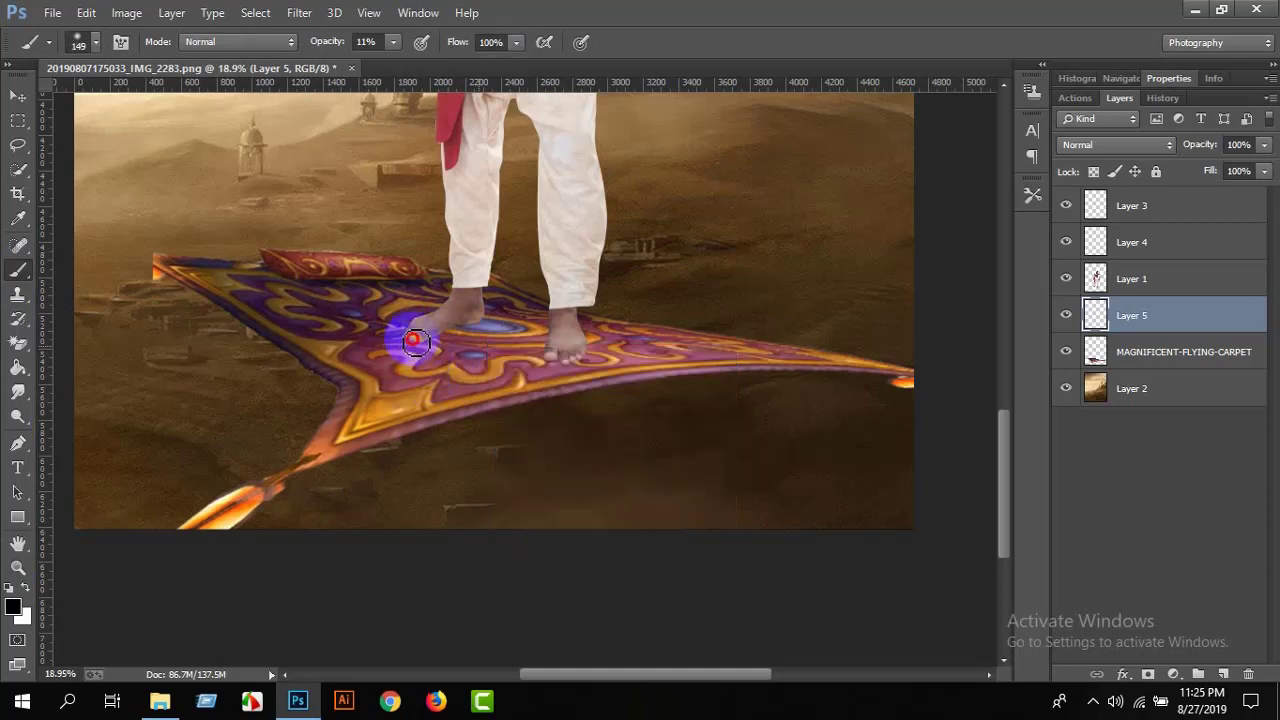
pyautogui.click(345, 48)
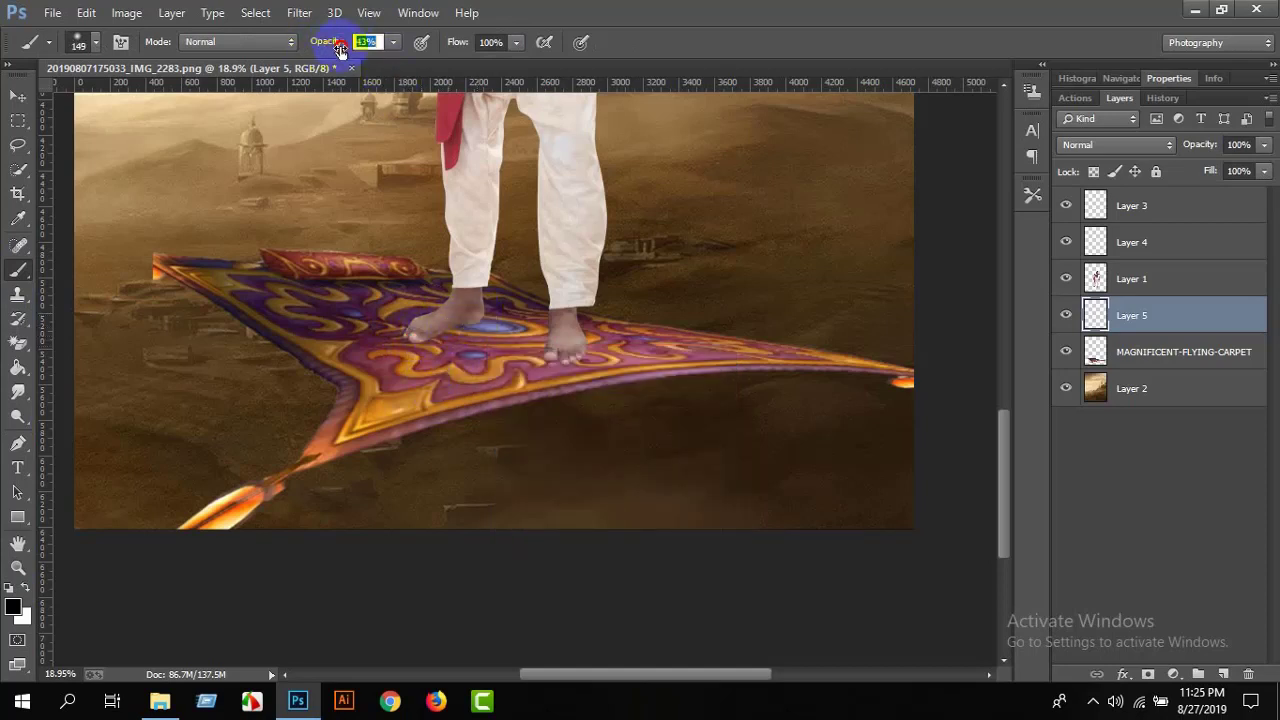
pyautogui.click(428, 318)
pyautogui.click(427, 339)
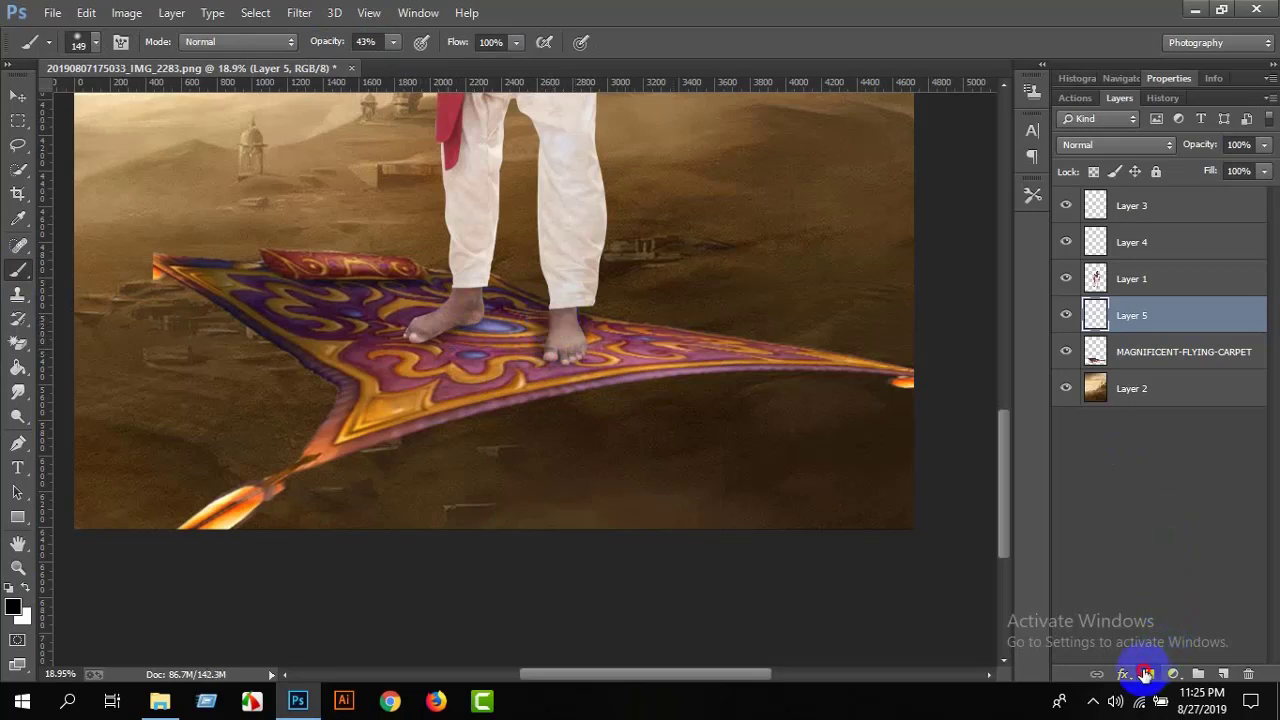
# Add a mask to Layer 5, load the man's outline from Layer 1, and create Layer 6.
pyautogui.click(1146, 674)
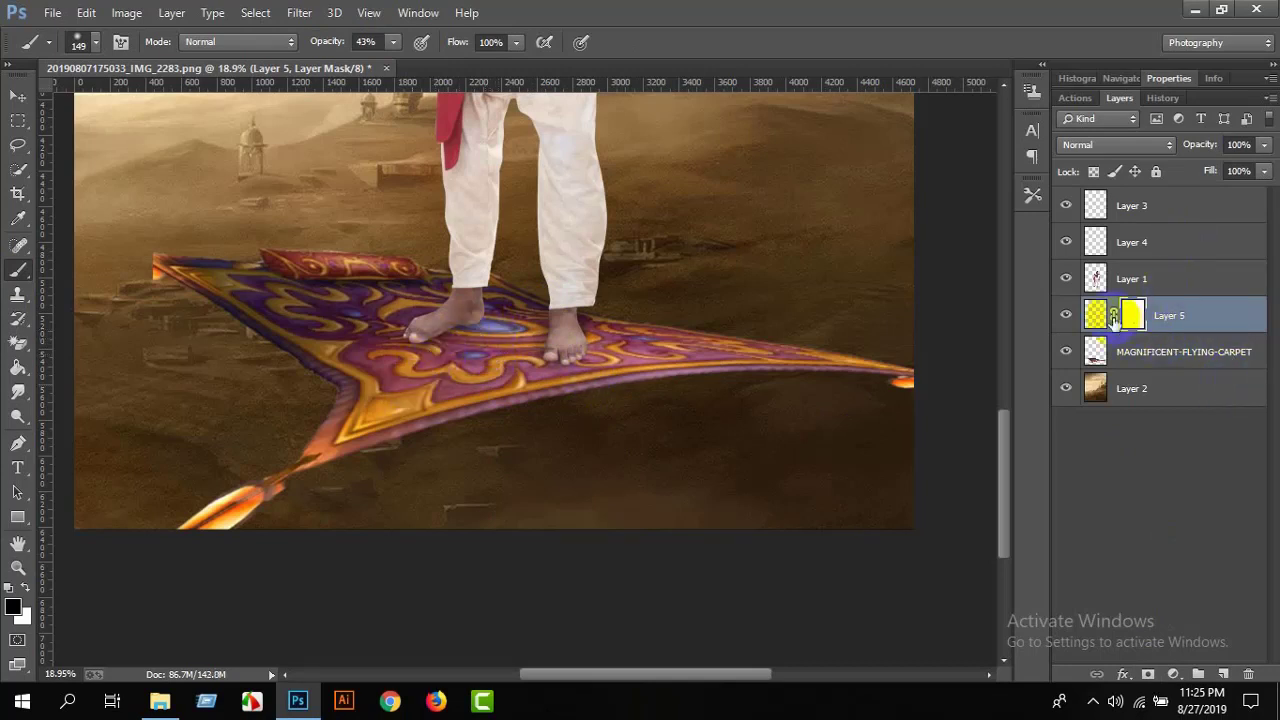
pyautogui.click(1096, 280)
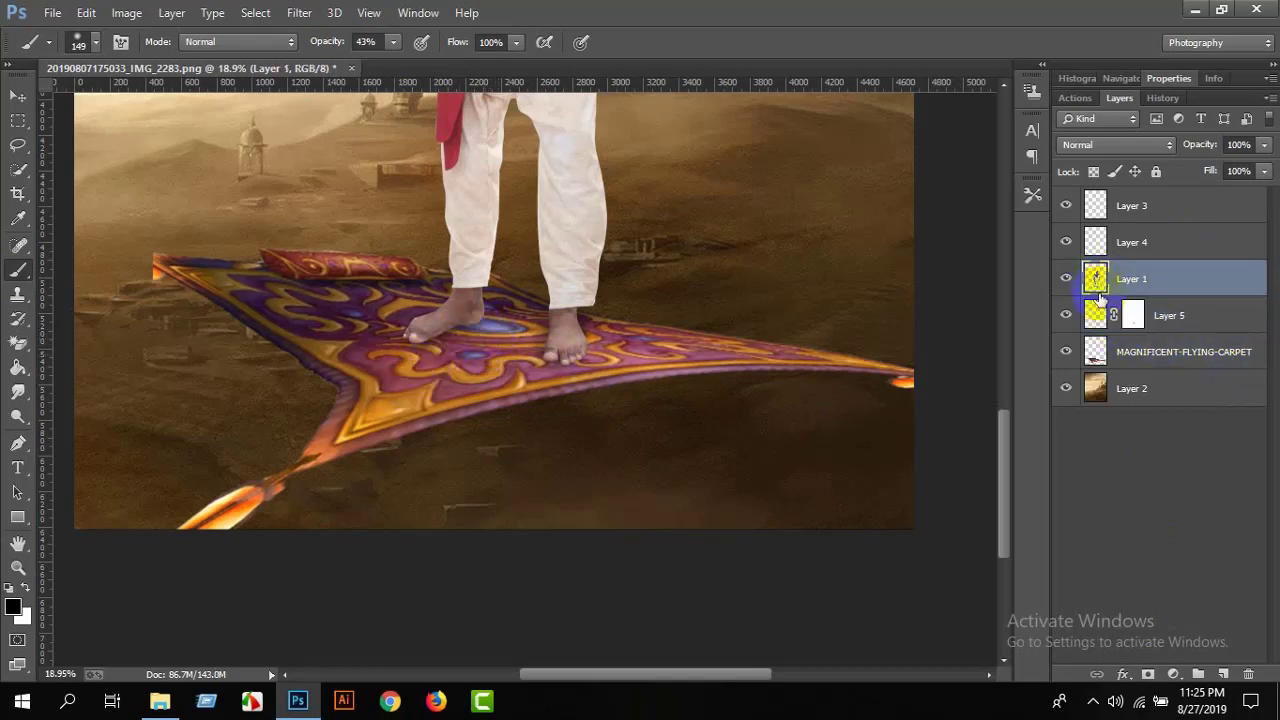
pyautogui.keyDown('ctrl'); pyautogui.click(1100, 290); pyautogui.keyUp('ctrl')
pyautogui.click(1226, 672)
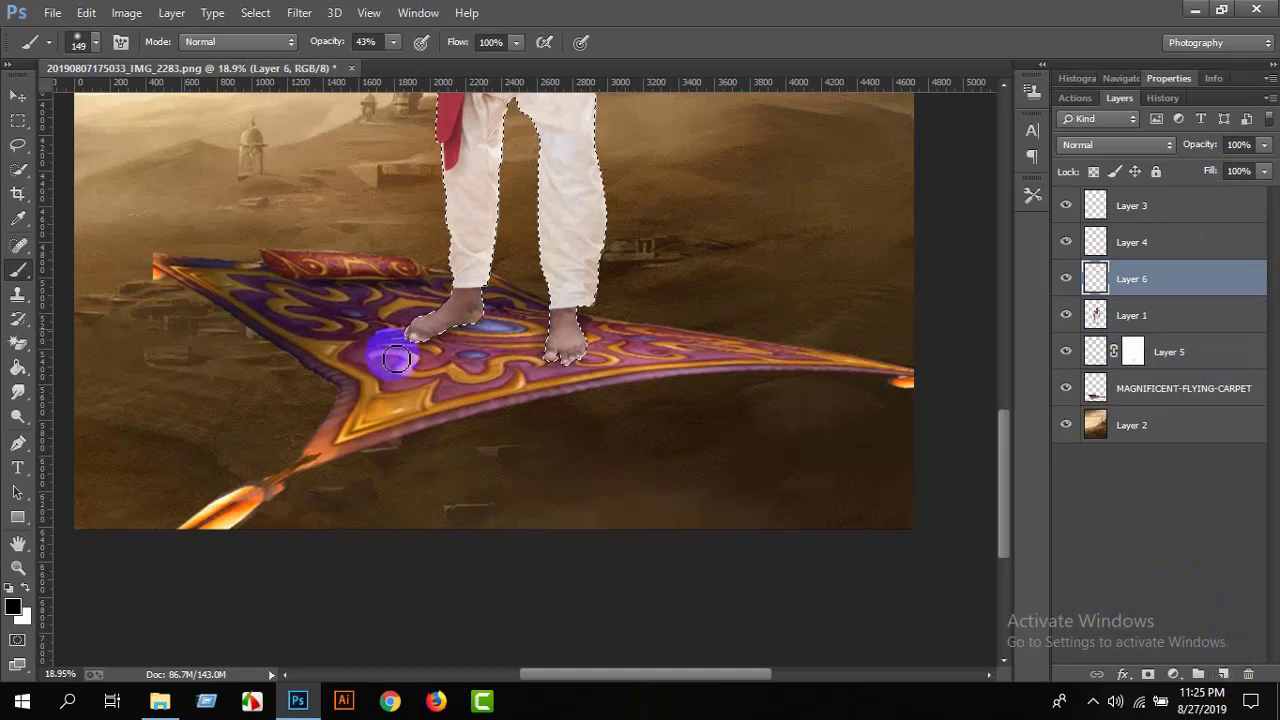
# Shade the man's legs on Layer 6 with a large low-opacity brush and set it to Overlay.
pyautogui.rightClick(595, 290)
pyautogui.click(769, 350)
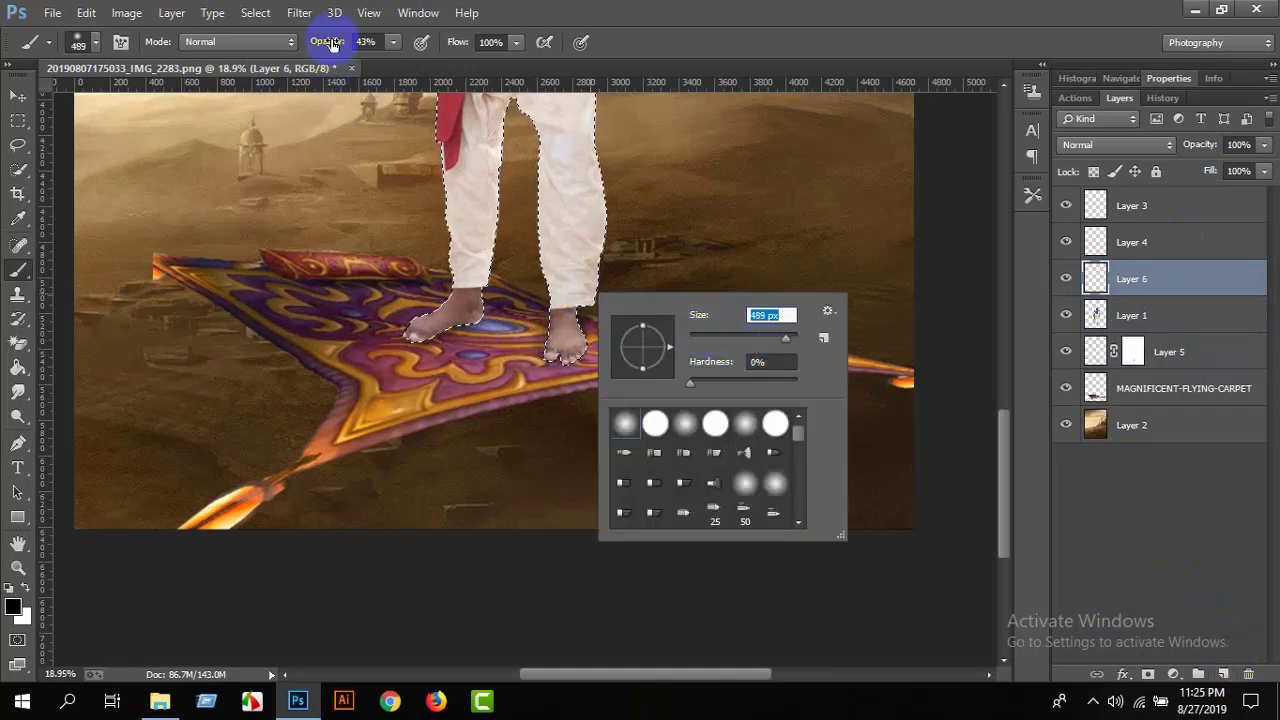
pyautogui.moveTo(334, 41); pyautogui.dragTo(306, 47)
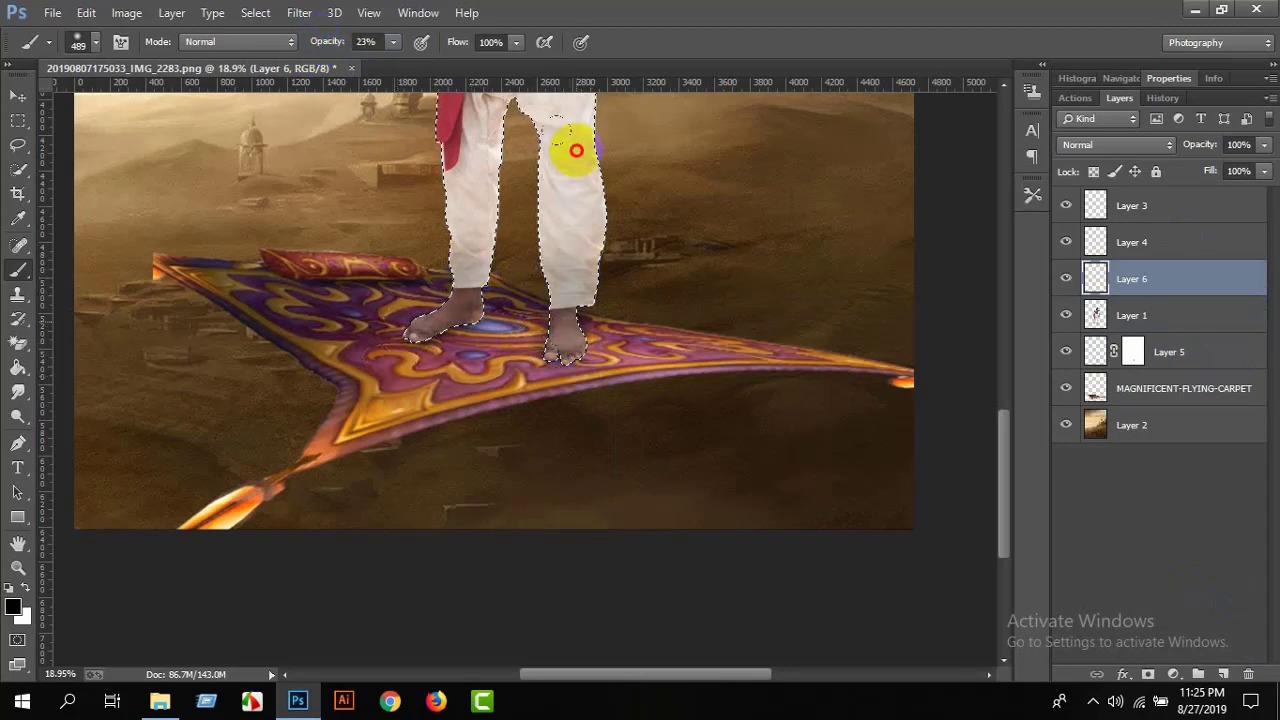
pyautogui.moveTo(562, 278); pyautogui.dragTo(494, 210)
pyautogui.scroll(3, 494, 210)
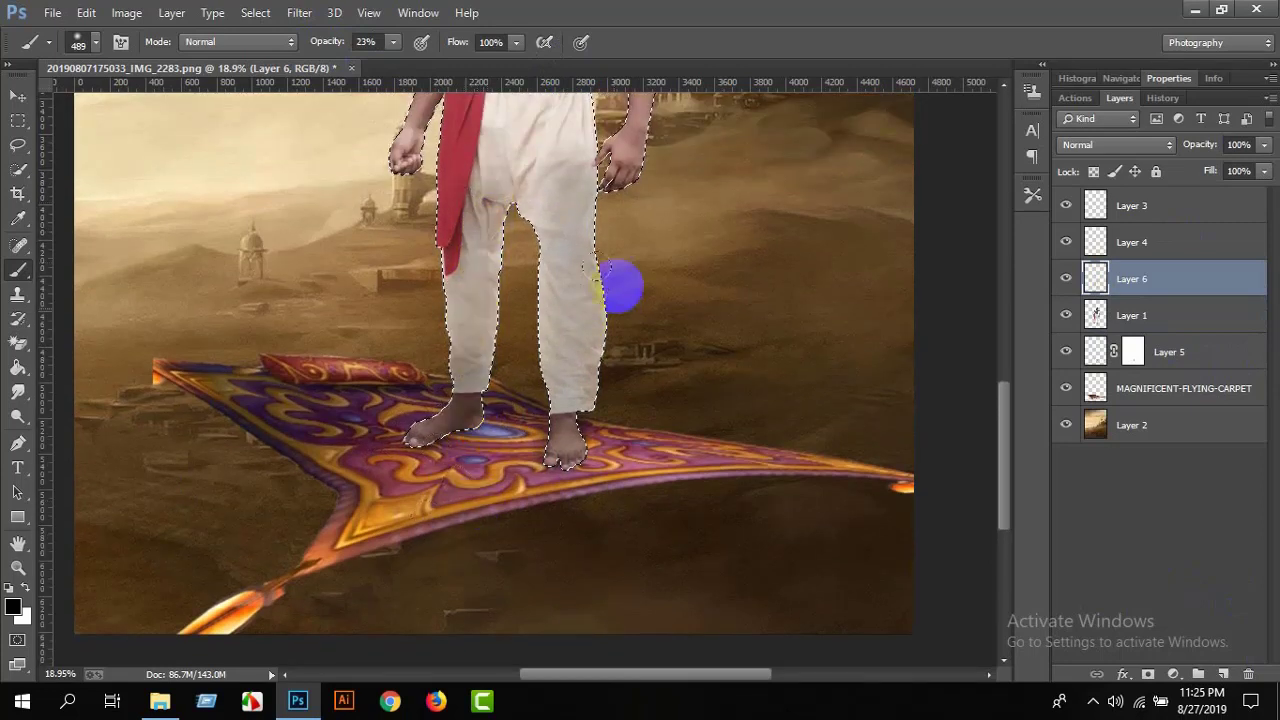
pyautogui.click(1100, 242)
pyautogui.click(1161, 145)
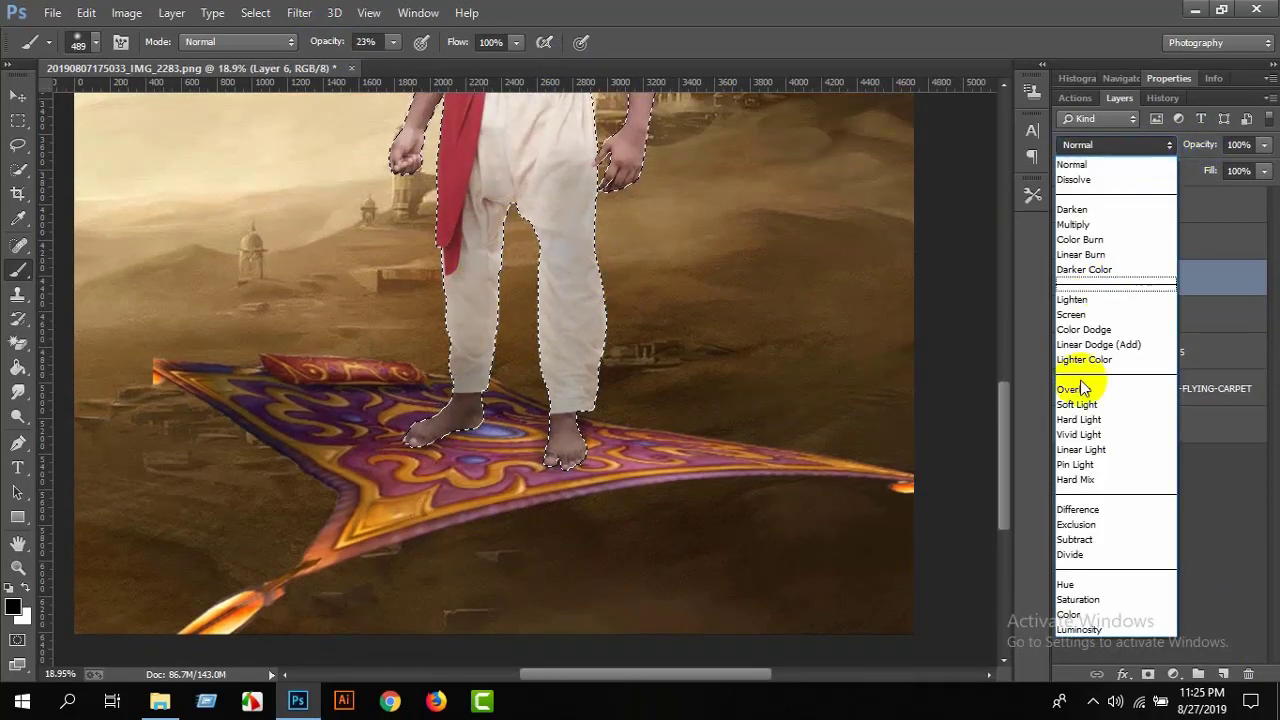
pyautogui.click(1090, 382)
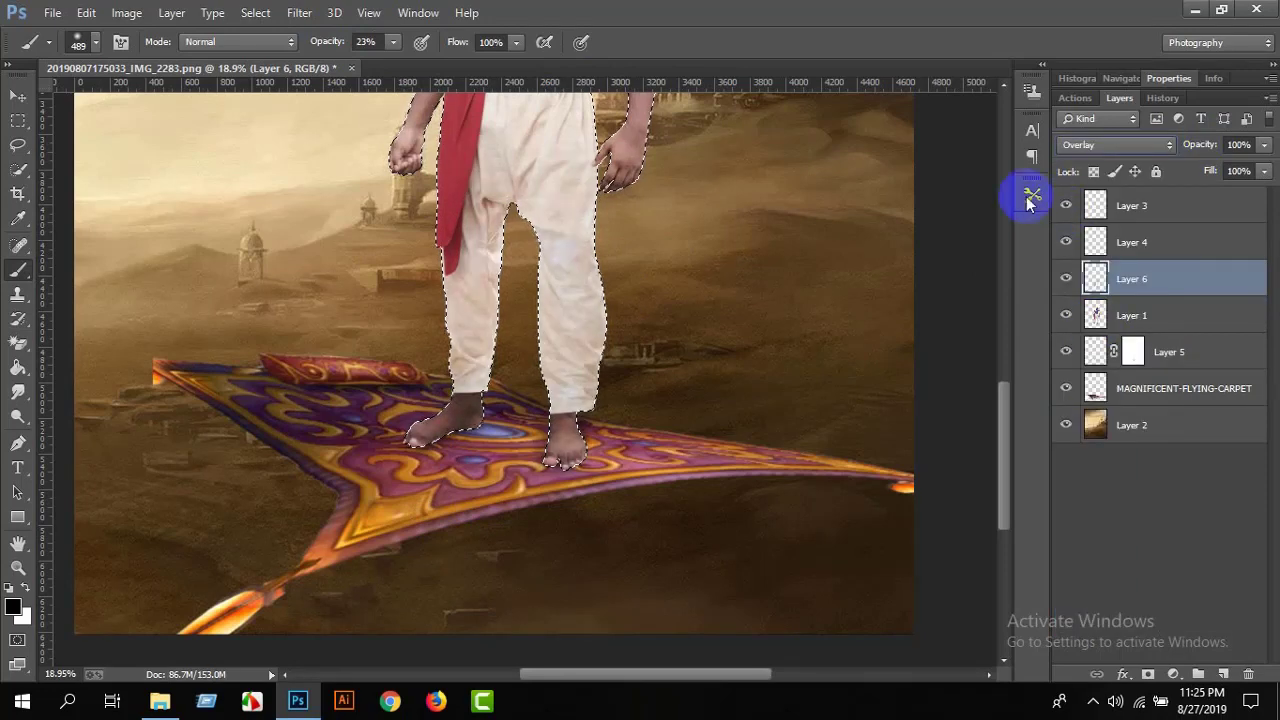
# Deselect the figure, fit the poster on screen, and set Layer 6 opacity to 80%.
pyautogui.click(20, 166)
pyautogui.rightClick(200, 180)
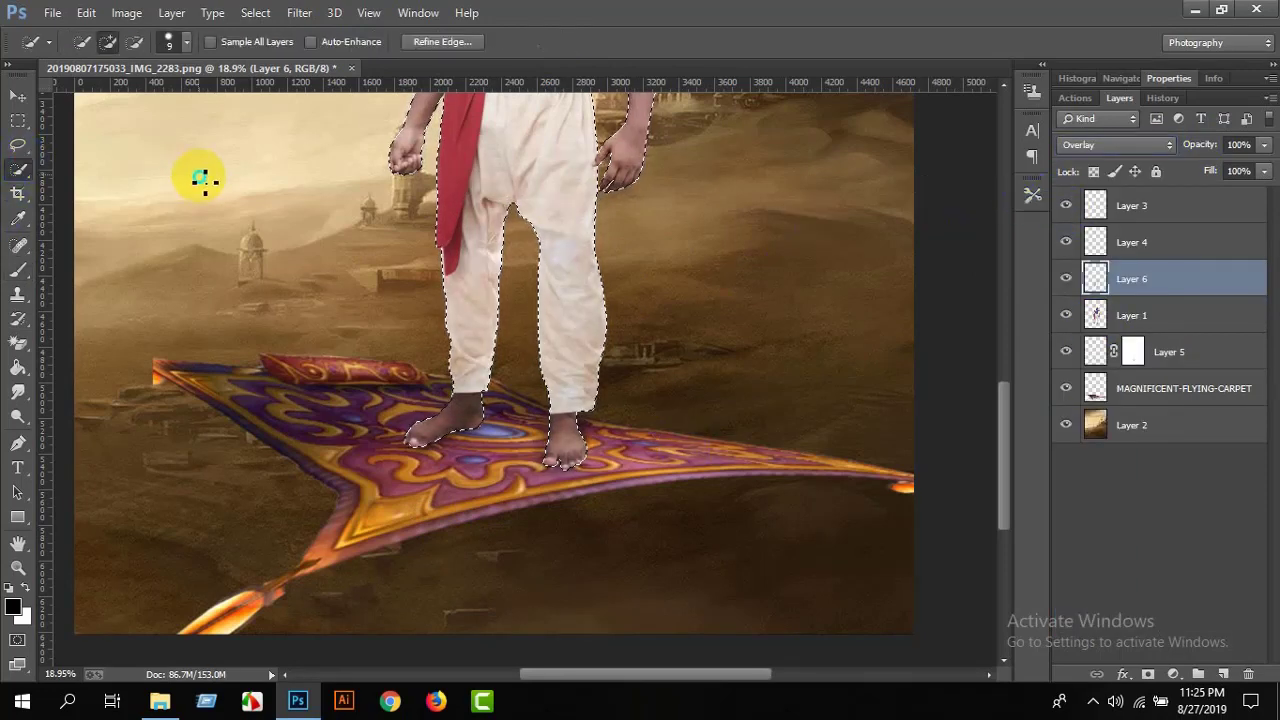
pyautogui.click(243, 191)
pyautogui.moveTo(134, 609); pyautogui.dragTo(95, 630)
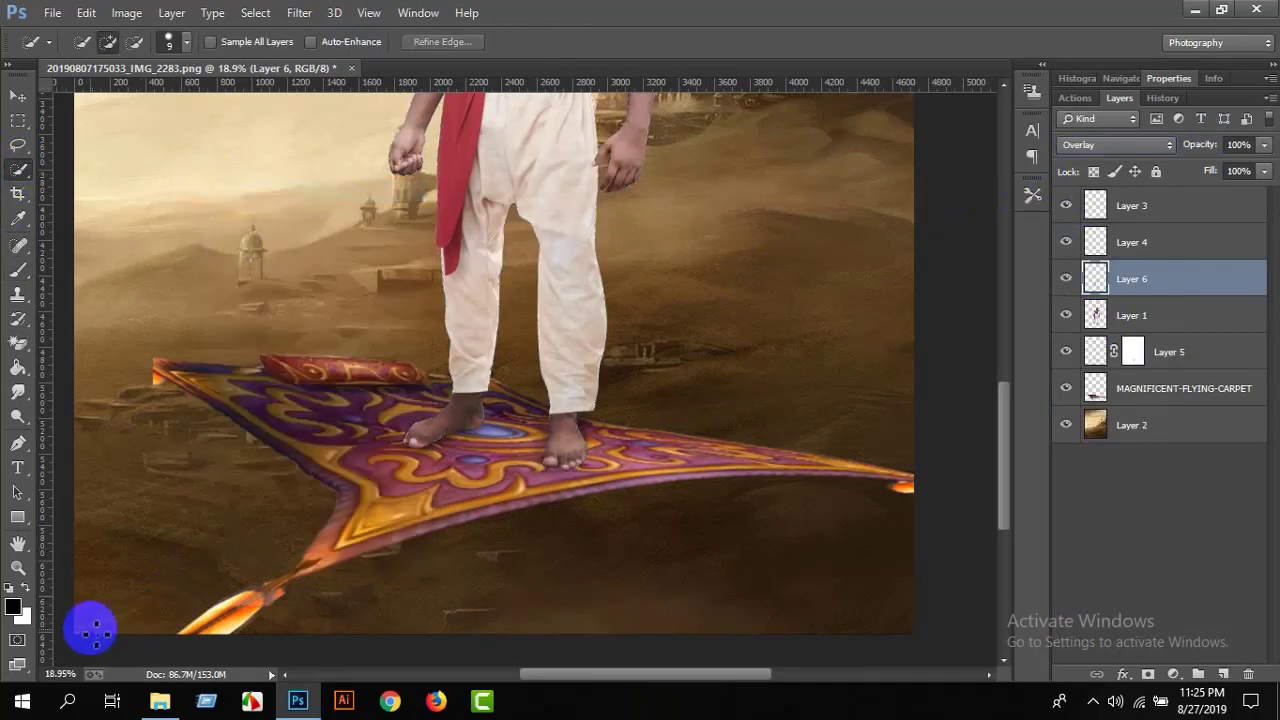
pyautogui.click(18, 568)
pyautogui.moveTo(408, 351); pyautogui.dragTo(391, 260)
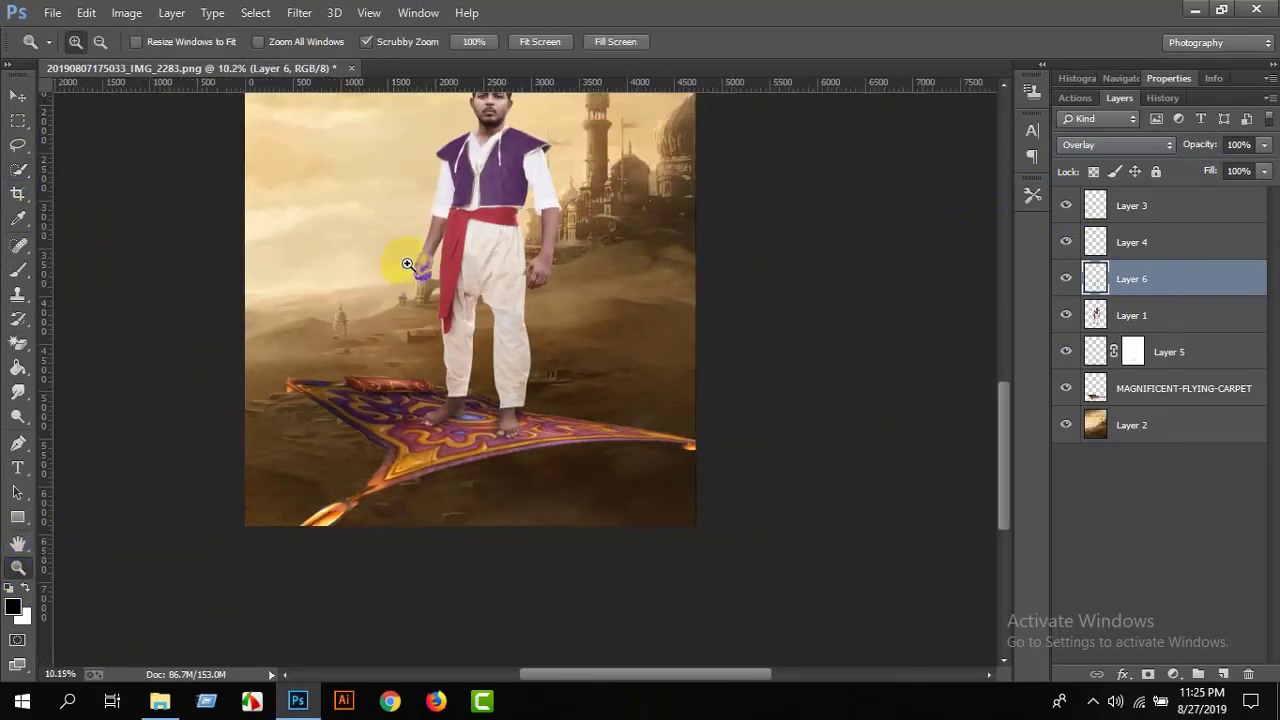
pyautogui.rightClick(425, 288)
pyautogui.click(430, 280)
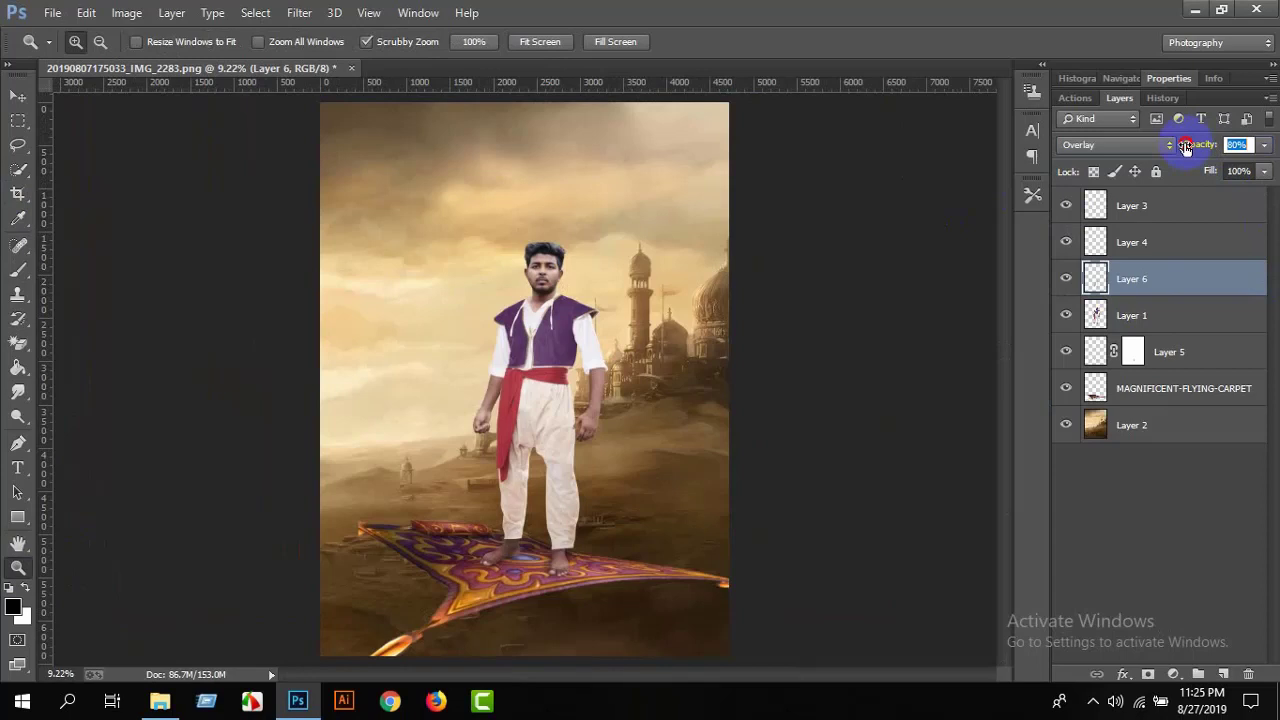
pyautogui.click(239, 177)
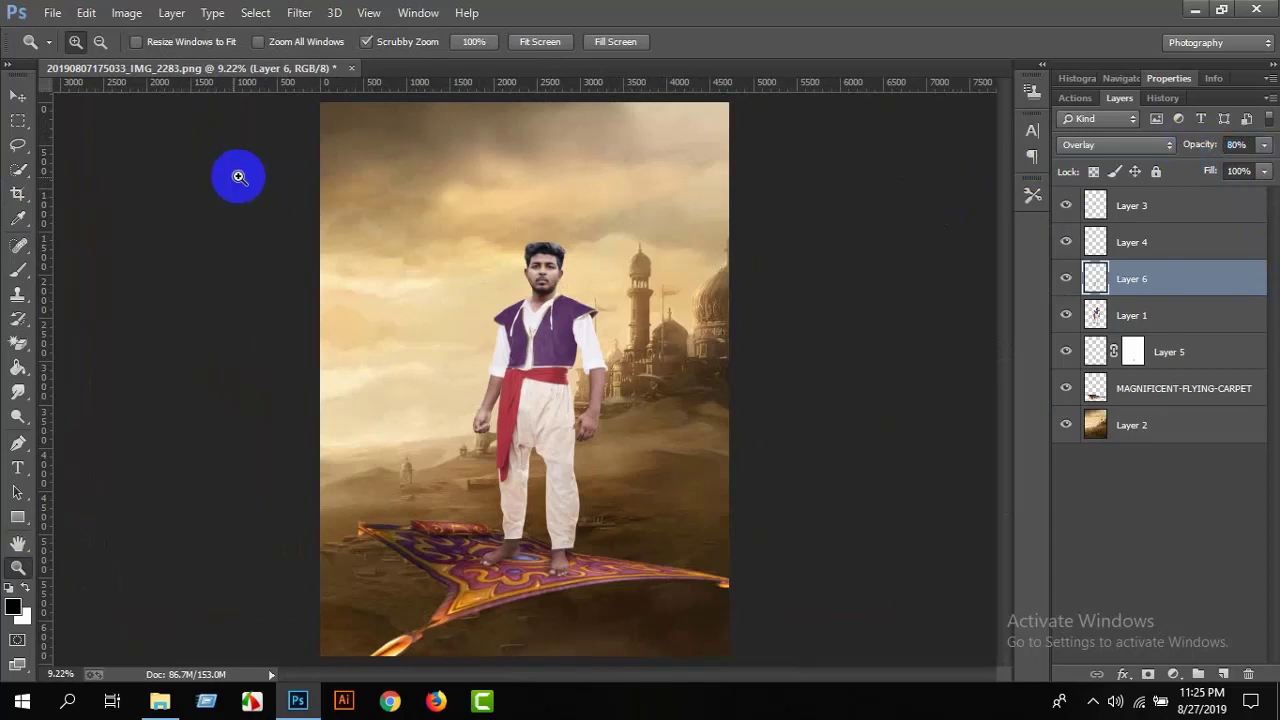
pyautogui.rightClick(539, 222)
pyautogui.click(529, 214)
pyautogui.press('v')
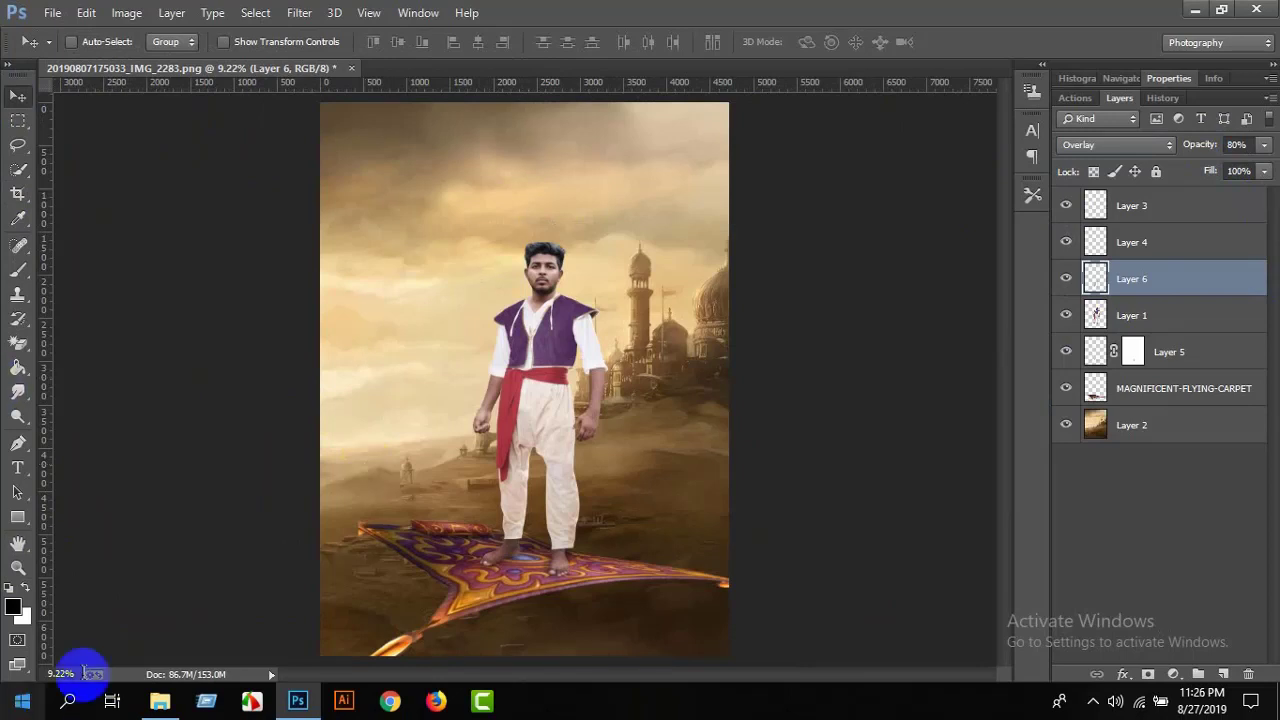
# Drag the costumed woman's image from the Aladin Poster Design Part 2 folder onto Photoshop.
pyautogui.click(160, 701)
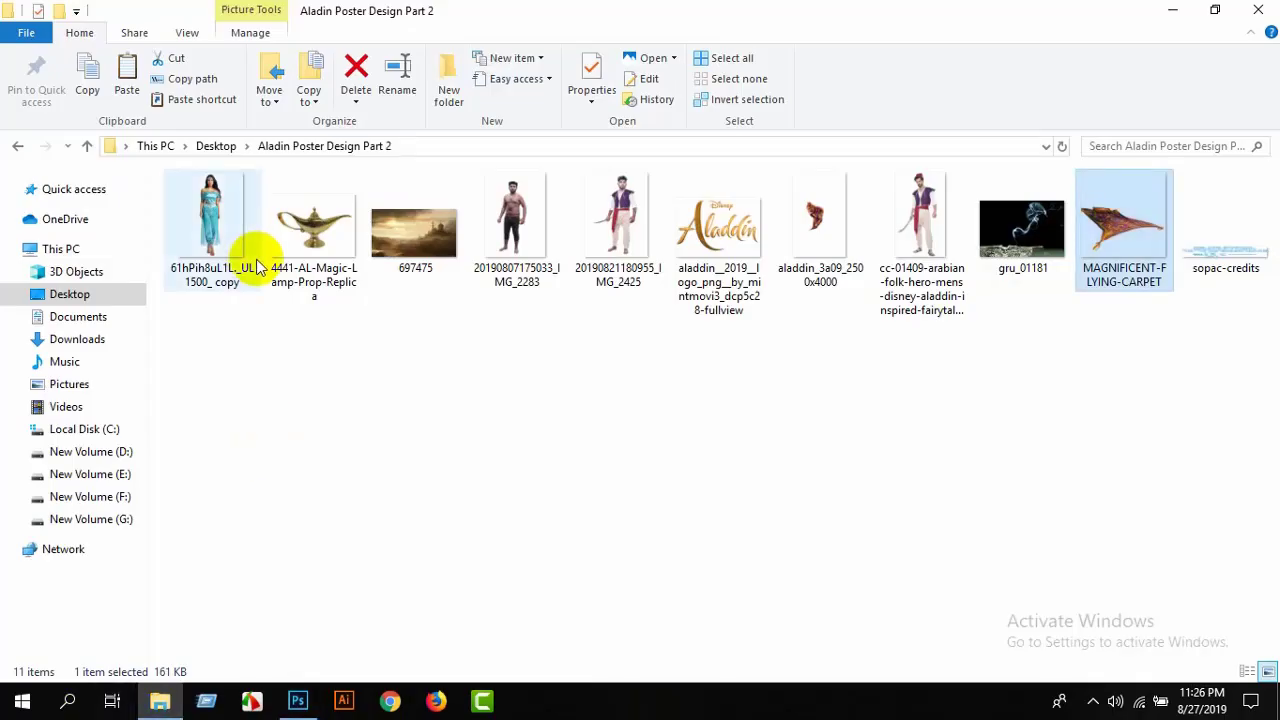
pyautogui.moveTo(228, 252)
pyautogui.mouseDown()
pyautogui.moveTo(302, 697)
pyautogui.moveTo(611, 65)
pyautogui.mouseUp()
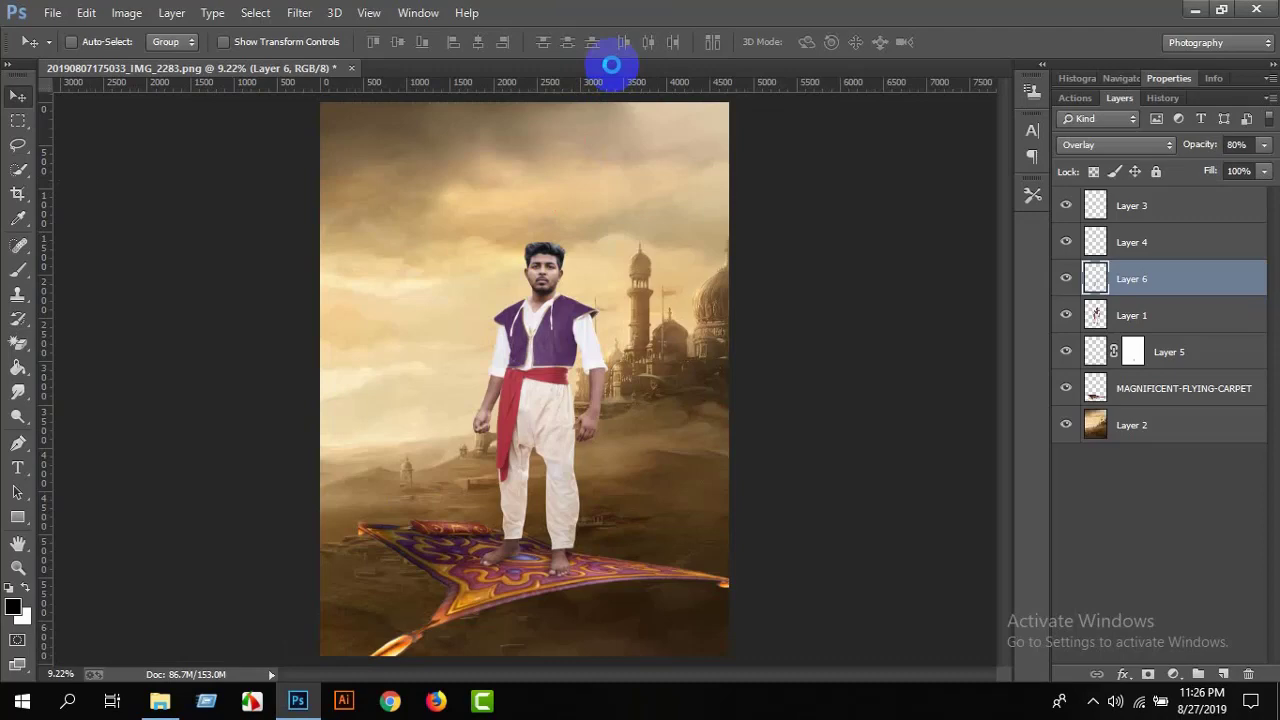
# Drag the woman into the poster as a new layer and close her source image.
pyautogui.click(257, 242)
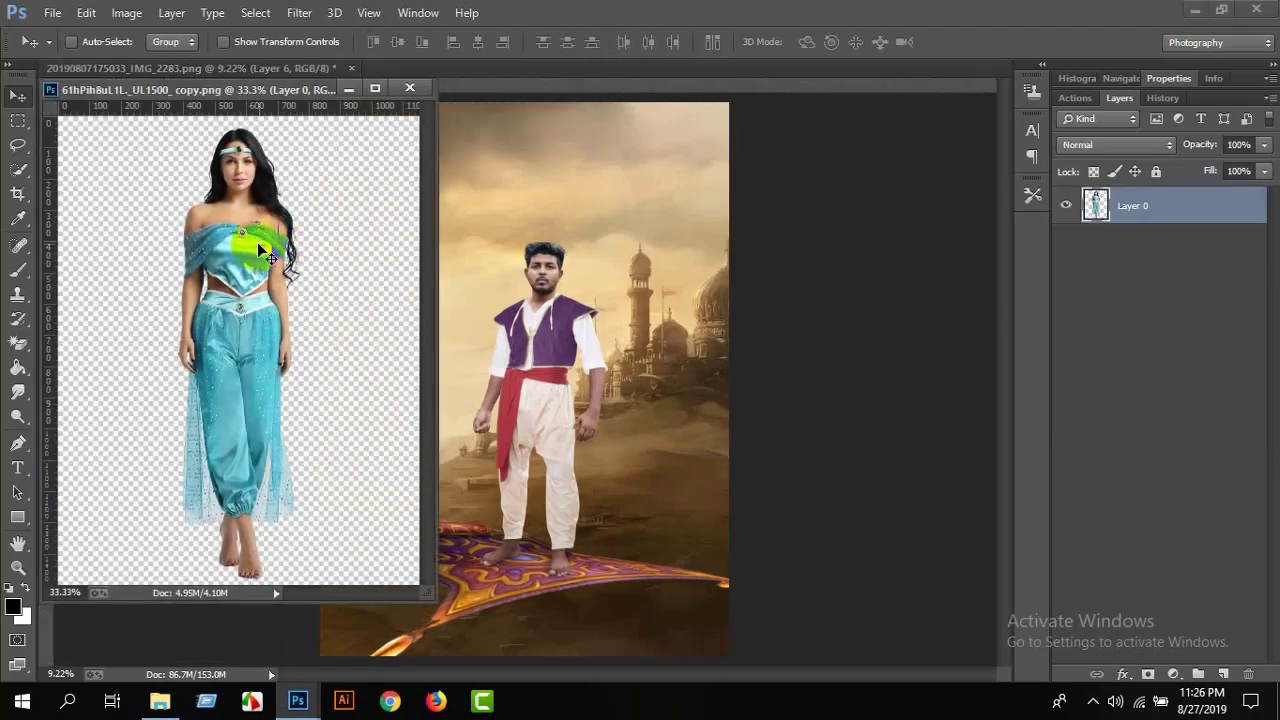
pyautogui.moveTo(257, 242); pyautogui.dragTo(503, 285)
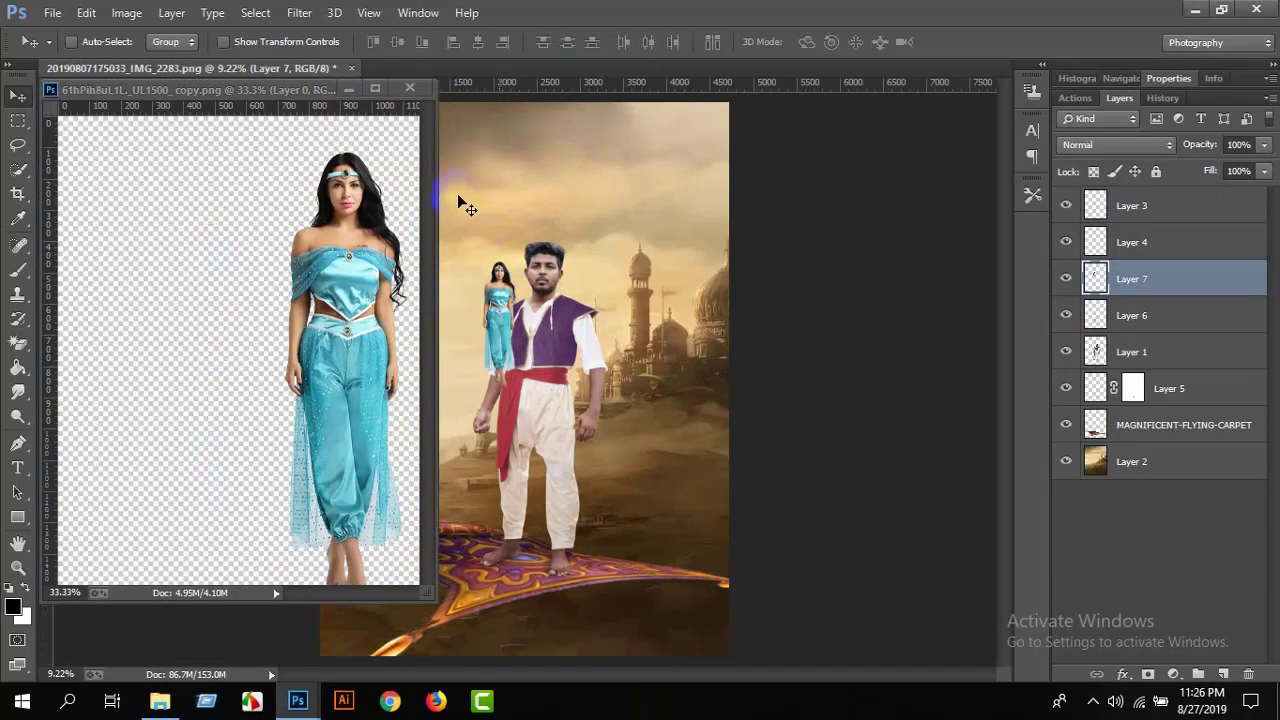
pyautogui.click(410, 88)
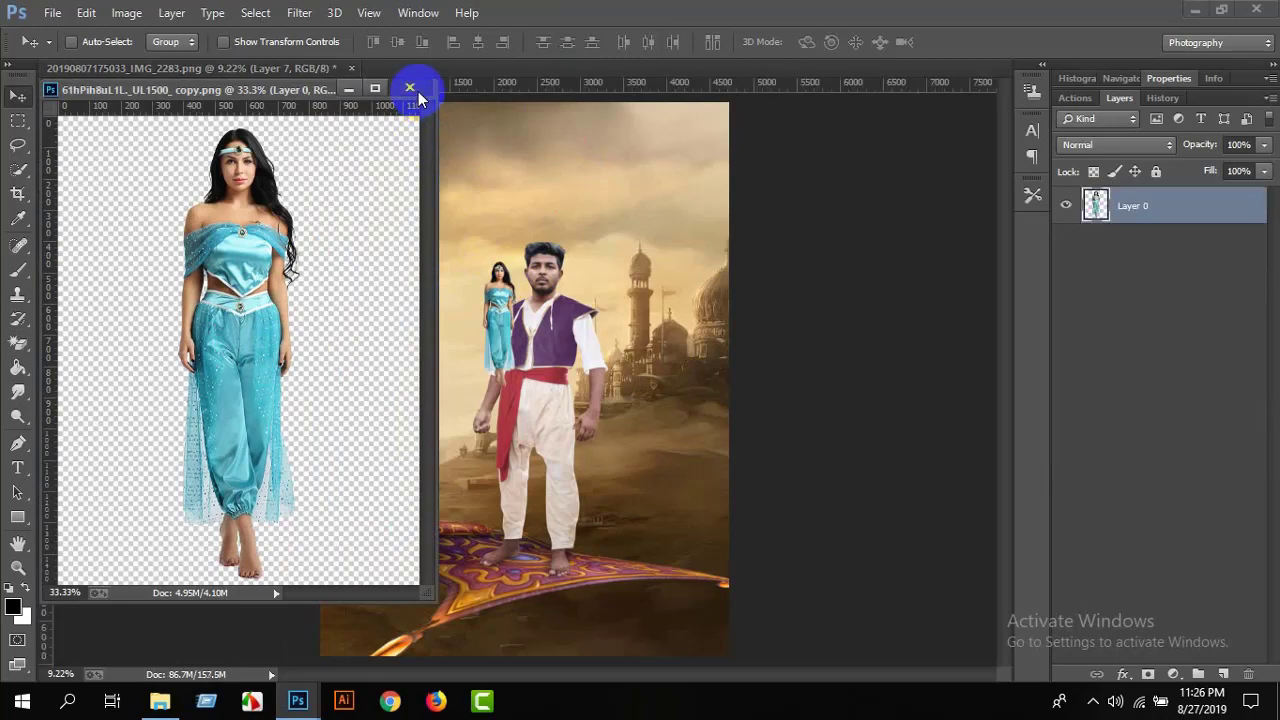
pyautogui.click(410, 88)
# Enlarge the woman to about 222%, move Layer 7 behind the man, and place her on the carpet.
pyautogui.click(86, 12)
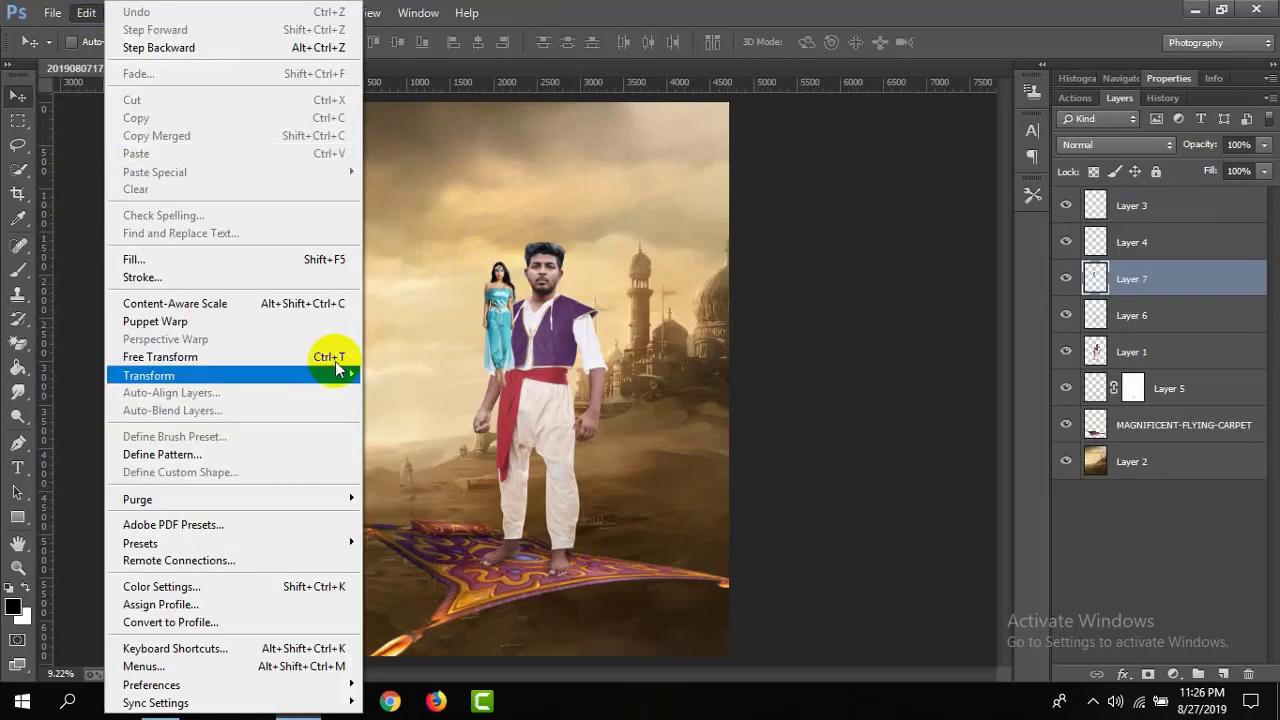
pyautogui.click(330, 354)
pyautogui.moveTo(516, 391)
pyautogui.mouseDown()
pyautogui.moveTo(565, 533)
pyautogui.moveTo(557, 546)
pyautogui.mouseUp()
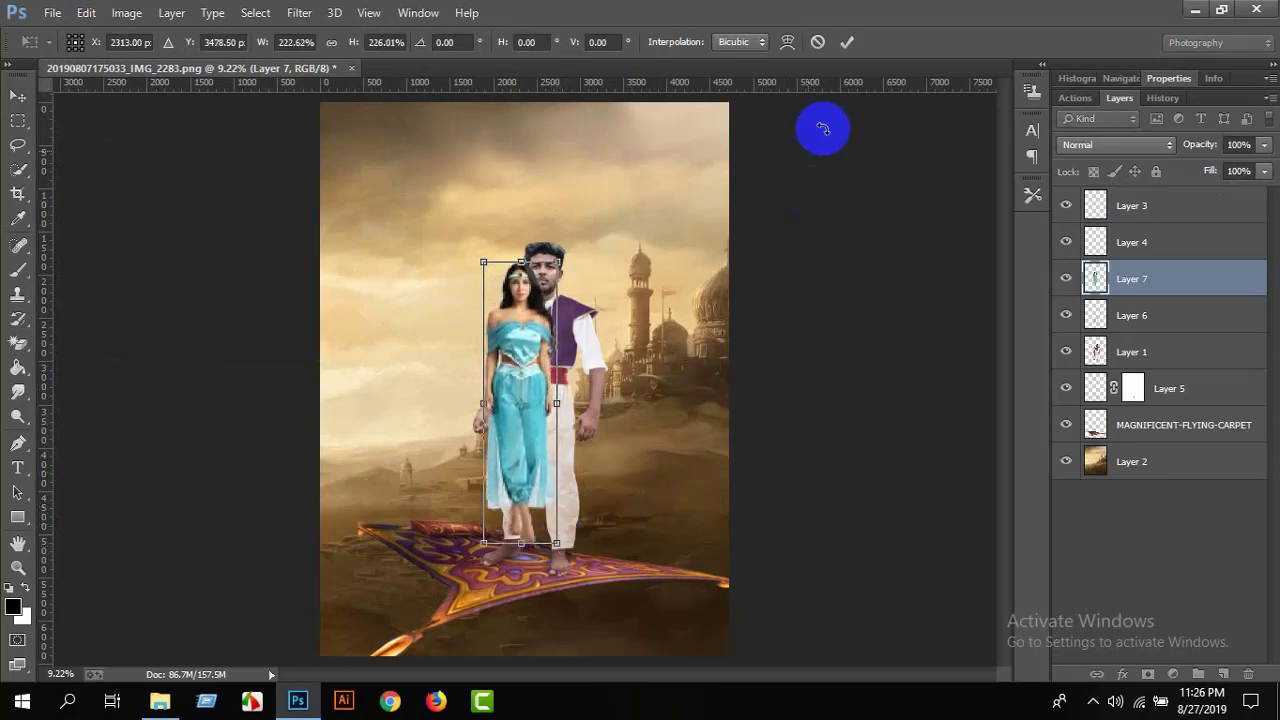
pyautogui.click(846, 41)
pyautogui.click(1128, 283)
pyautogui.moveTo(1128, 283); pyautogui.dragTo(1128, 395)
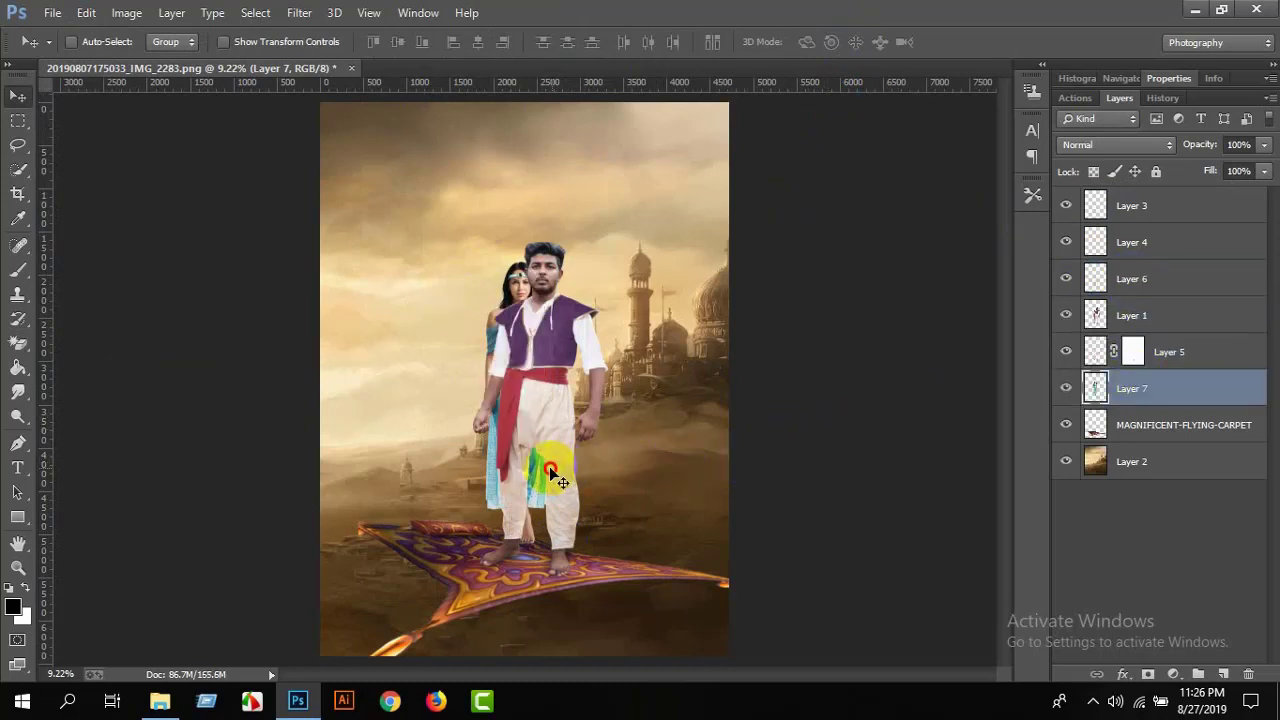
pyautogui.moveTo(550, 470); pyautogui.dragTo(530, 489)
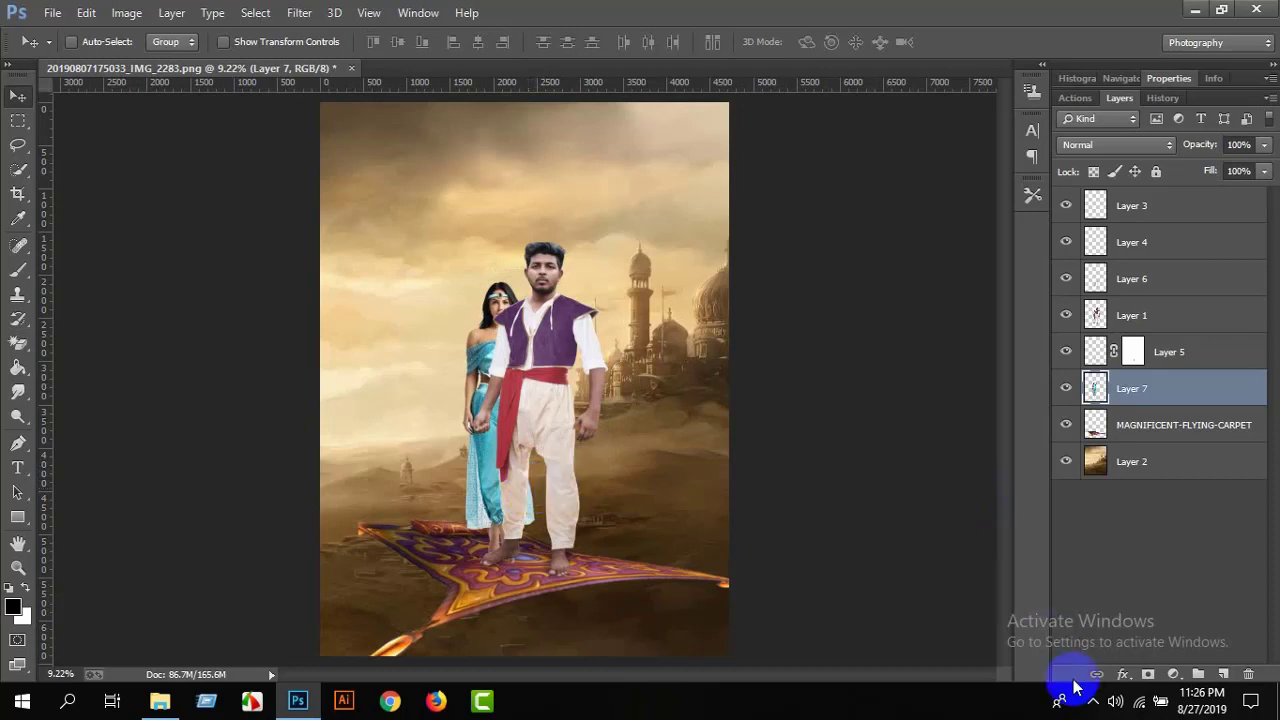
# Add a mask to Layer 7 and paint near the woman's feet with a 100% opacity hard round brush.
pyautogui.click(1147, 674)
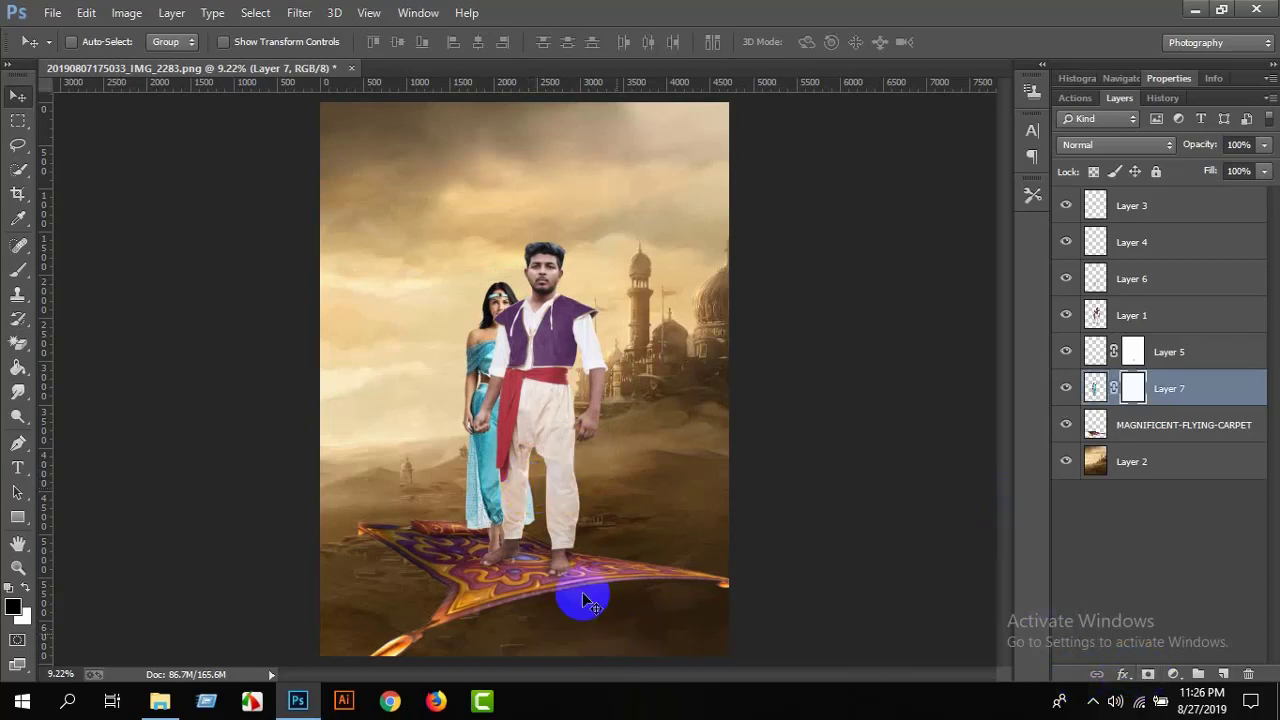
pyautogui.click(18, 271)
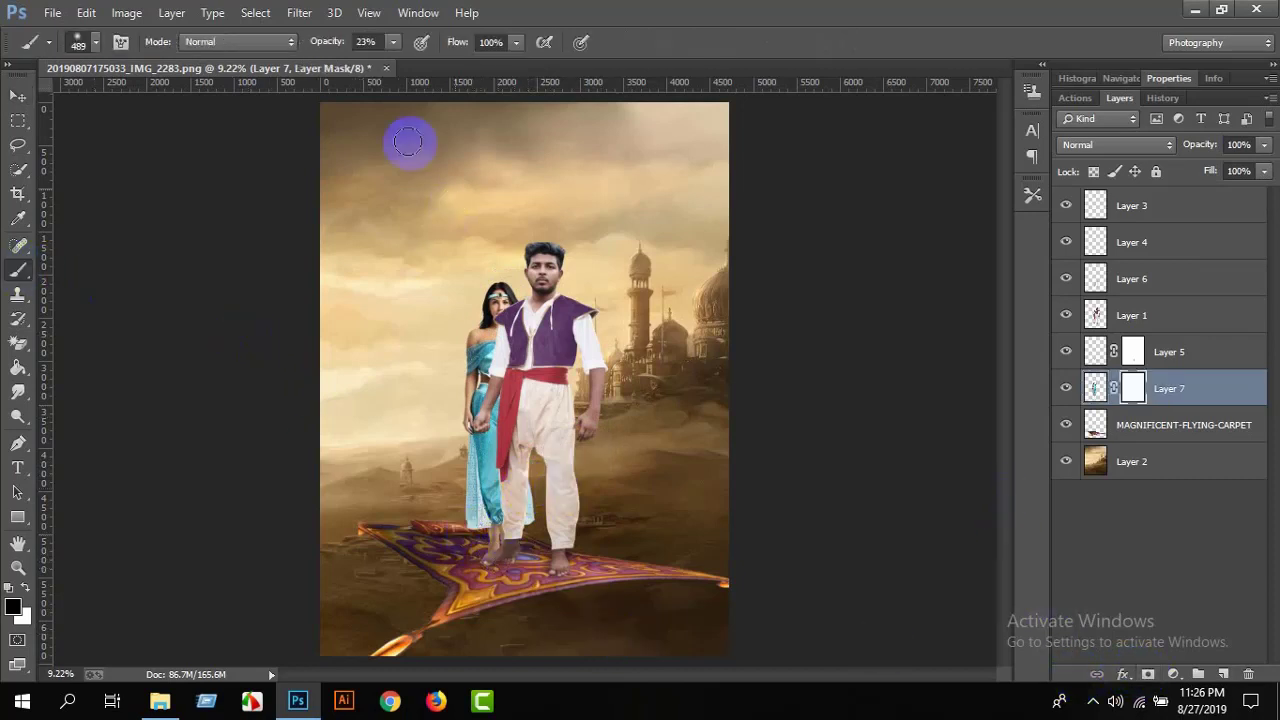
pyautogui.click(392, 44)
pyautogui.moveTo(460, 83); pyautogui.dragTo(480, 83)
pyautogui.rightClick(700, 252)
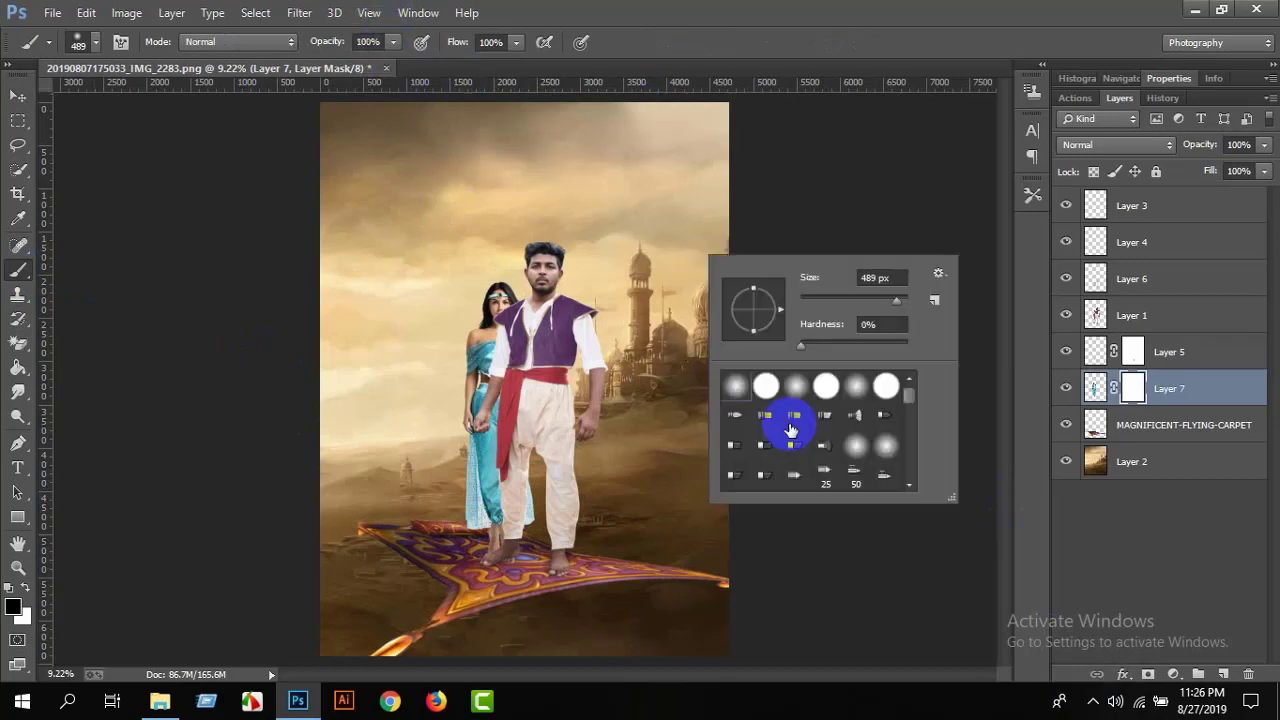
pyautogui.click(770, 390)
pyautogui.click(513, 568)
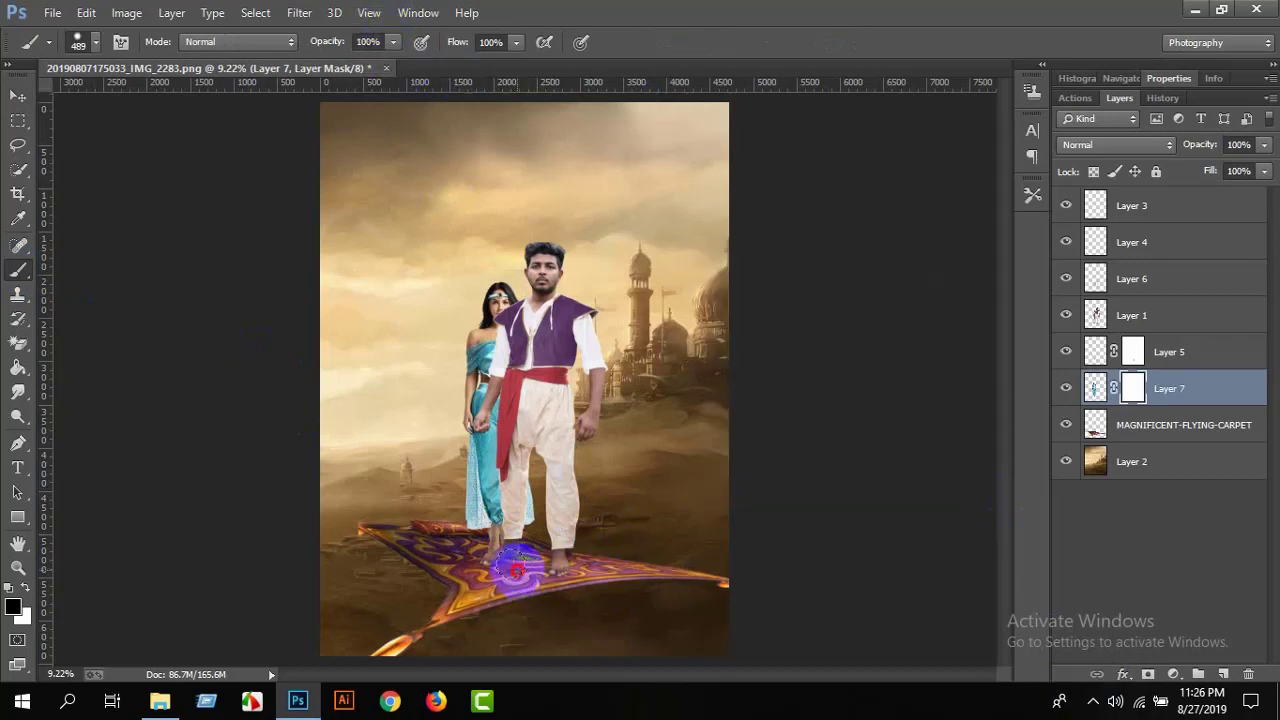
# Zoom in on the carpet and feet, then drag the magic lamp image in from the Aladin Poster Design Part 2 folder.
pyautogui.click(18, 567)
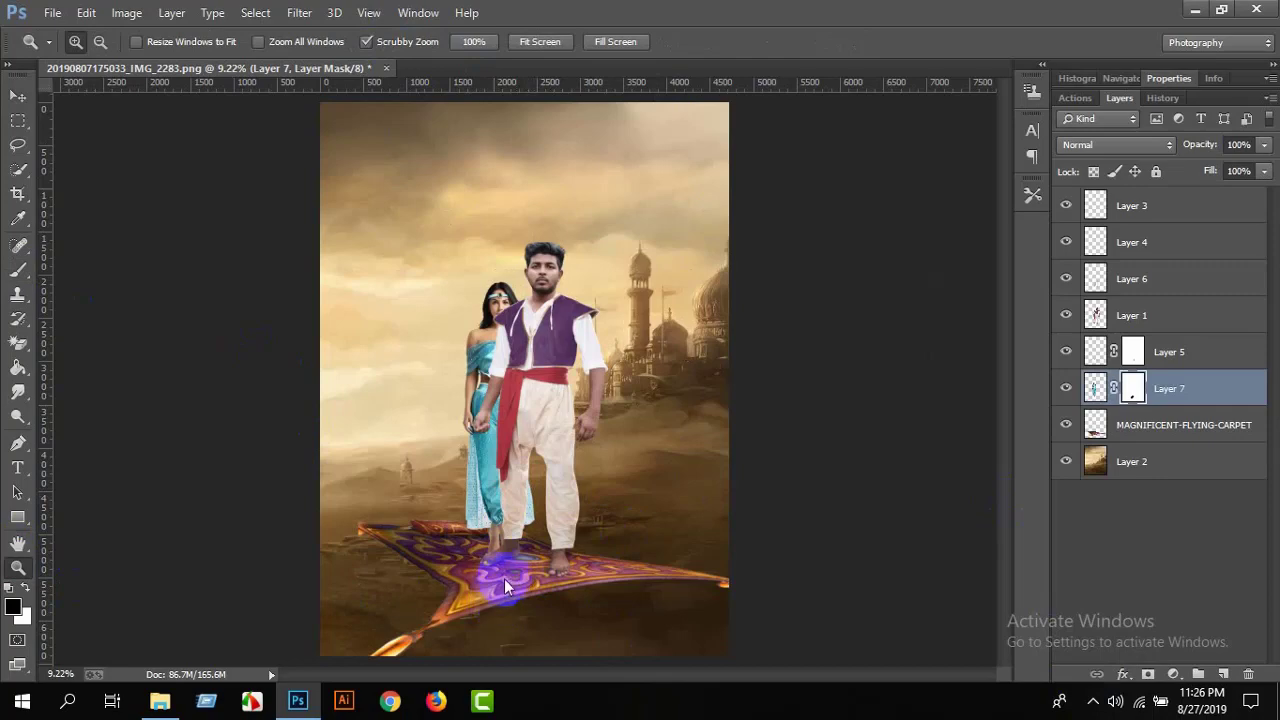
pyautogui.moveTo(505, 588); pyautogui.dragTo(533, 486)
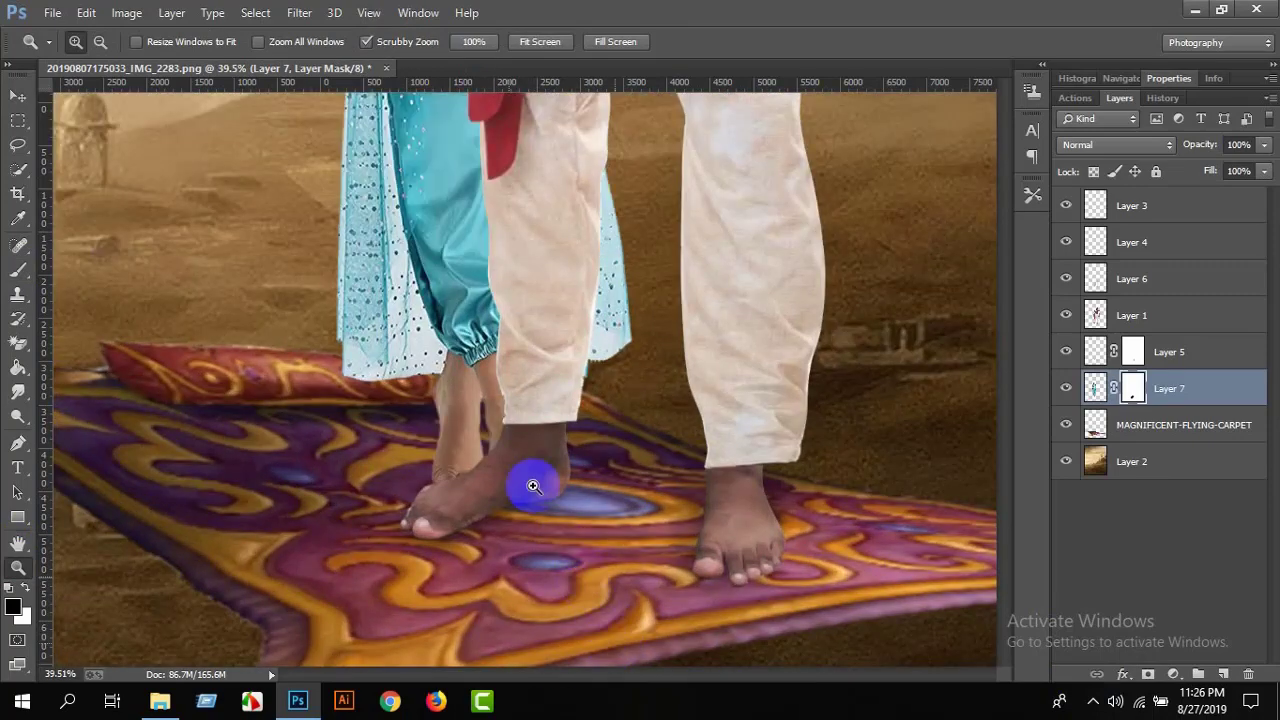
pyautogui.rightClick(498, 334)
pyautogui.click(529, 346)
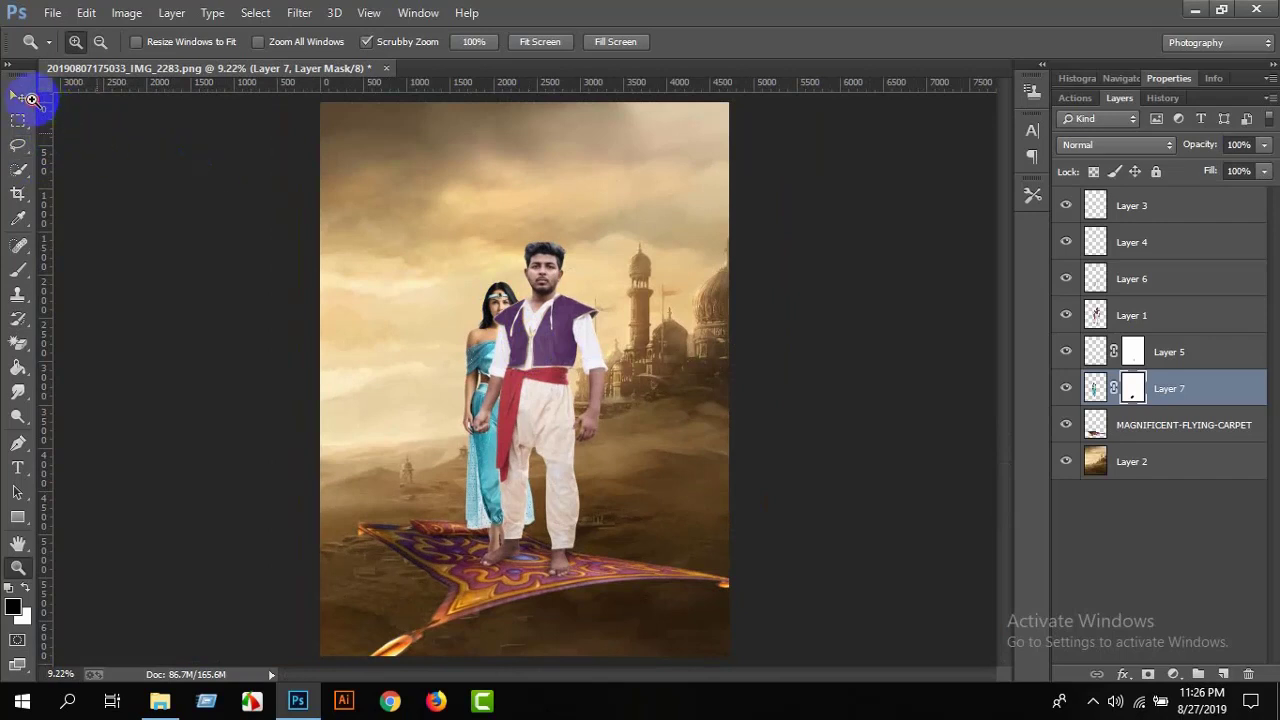
pyautogui.click(18, 96)
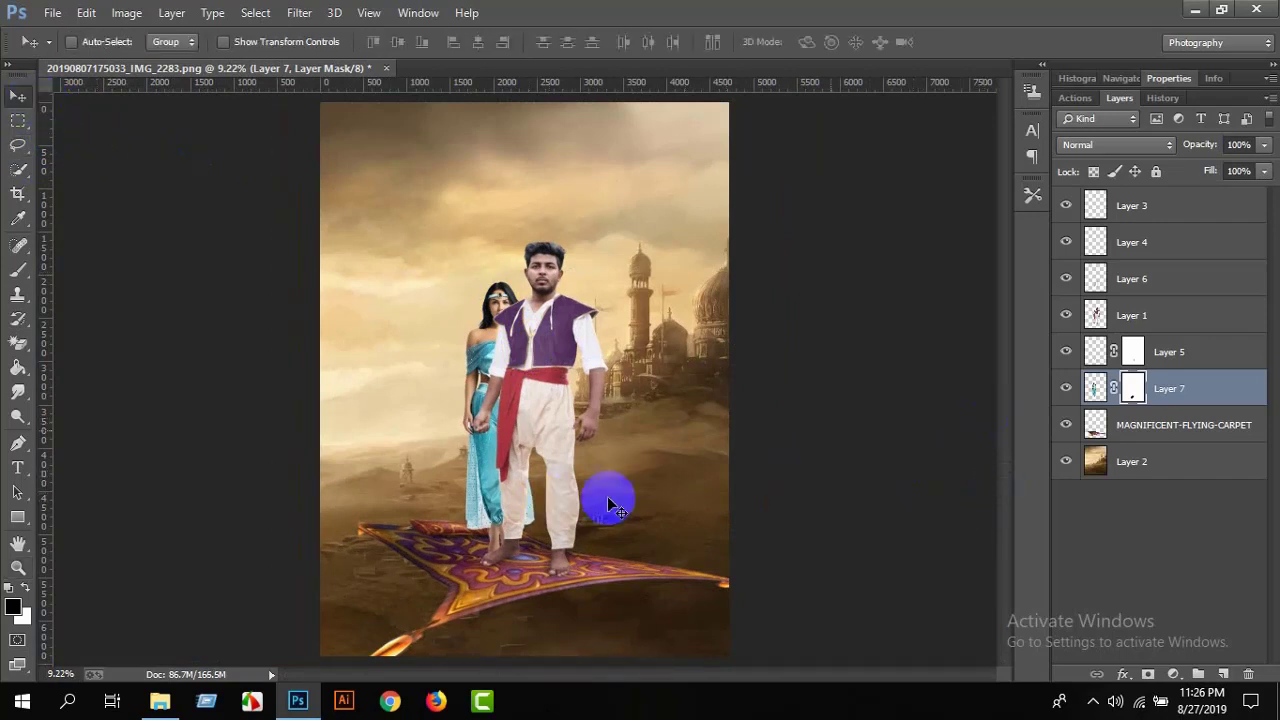
pyautogui.click(18, 567)
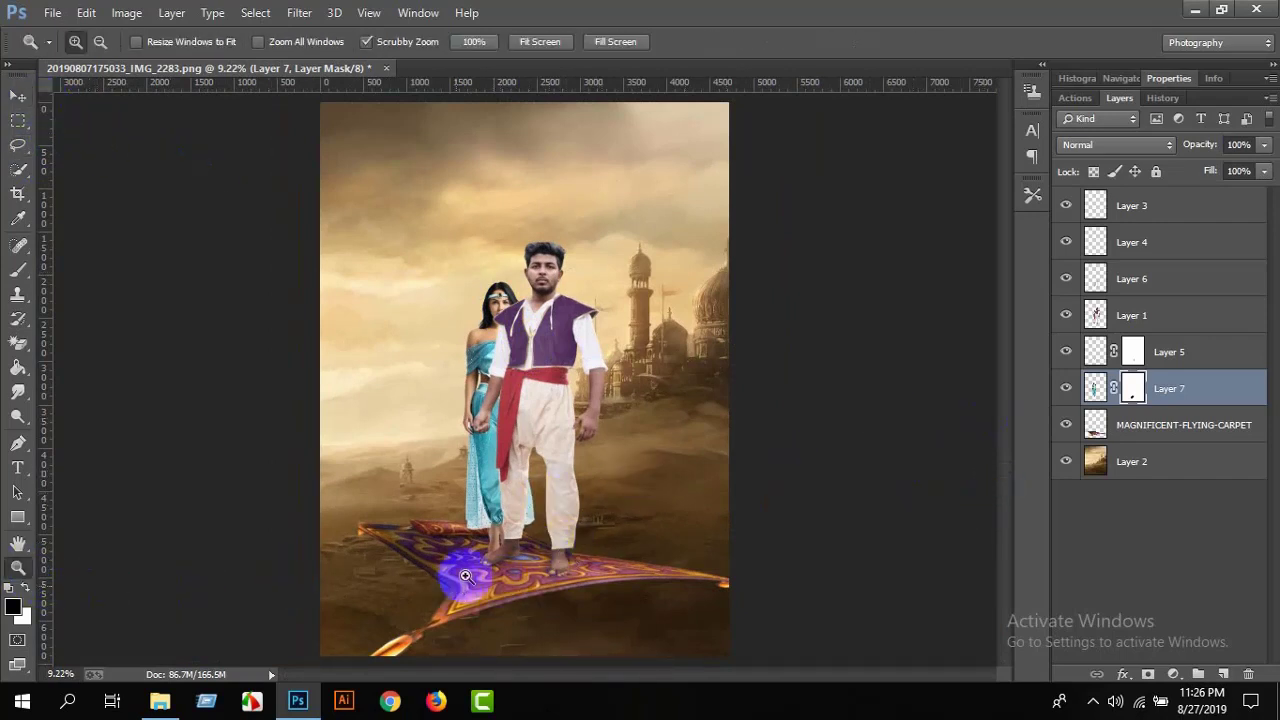
pyautogui.moveTo(465, 576); pyautogui.dragTo(606, 660)
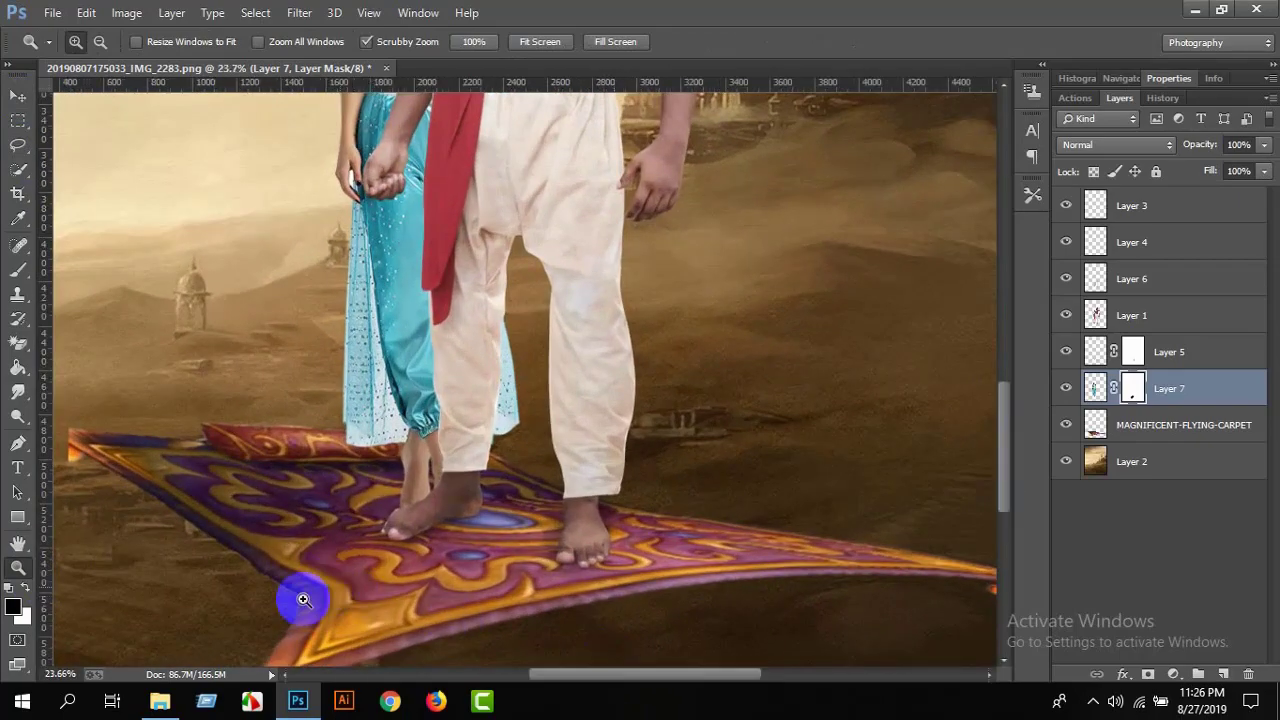
pyautogui.click(160, 700)
pyautogui.moveTo(314, 235)
pyautogui.mouseDown()
pyautogui.moveTo(297, 690)
pyautogui.moveTo(320, 690)
pyautogui.mouseUp()
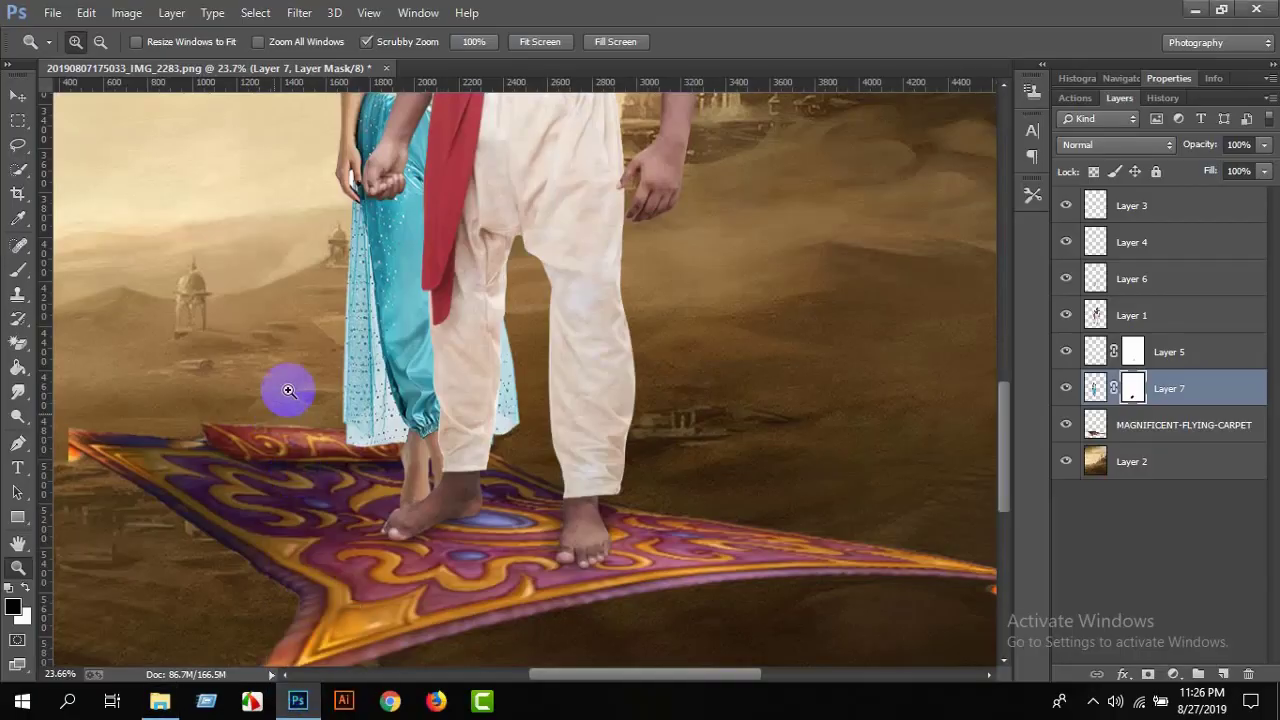
# Drop the magic lamp into the poster, flip it horizontally, and commit it on the carpet's left side.
pyautogui.moveTo(320, 690); pyautogui.dragTo(287, 390)
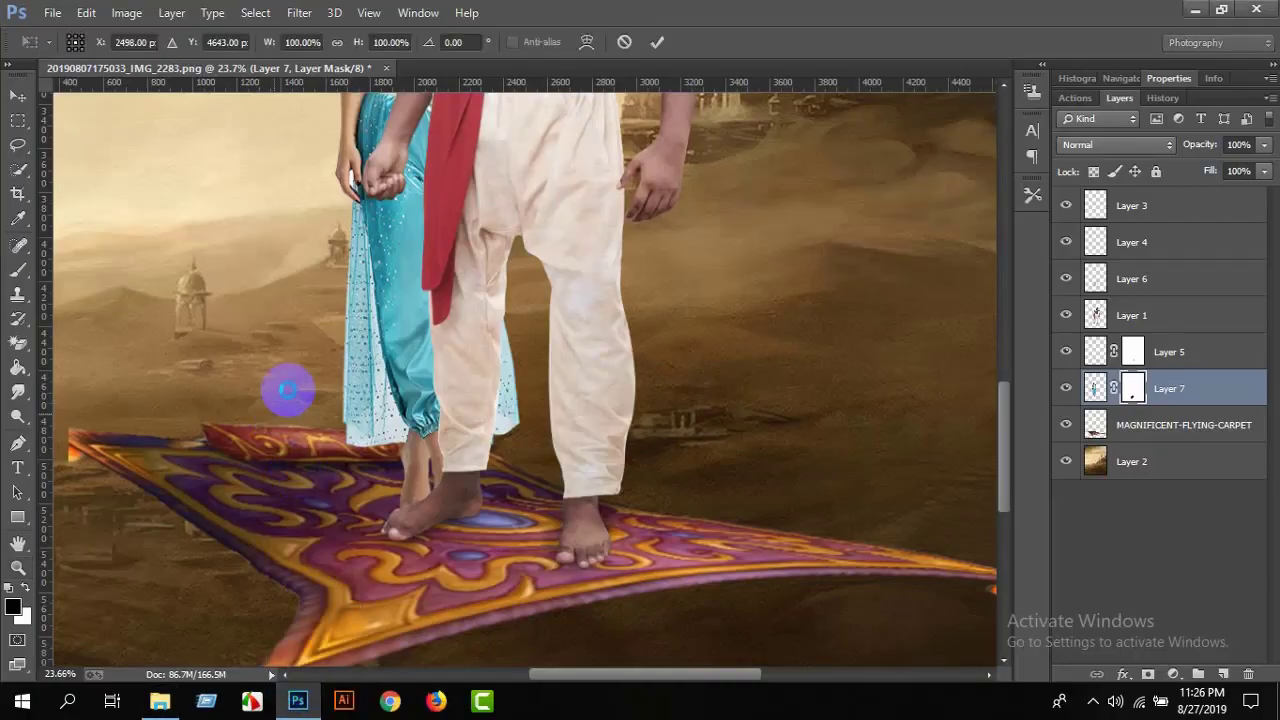
pyautogui.rightClick(471, 432)
pyautogui.click(537, 399)
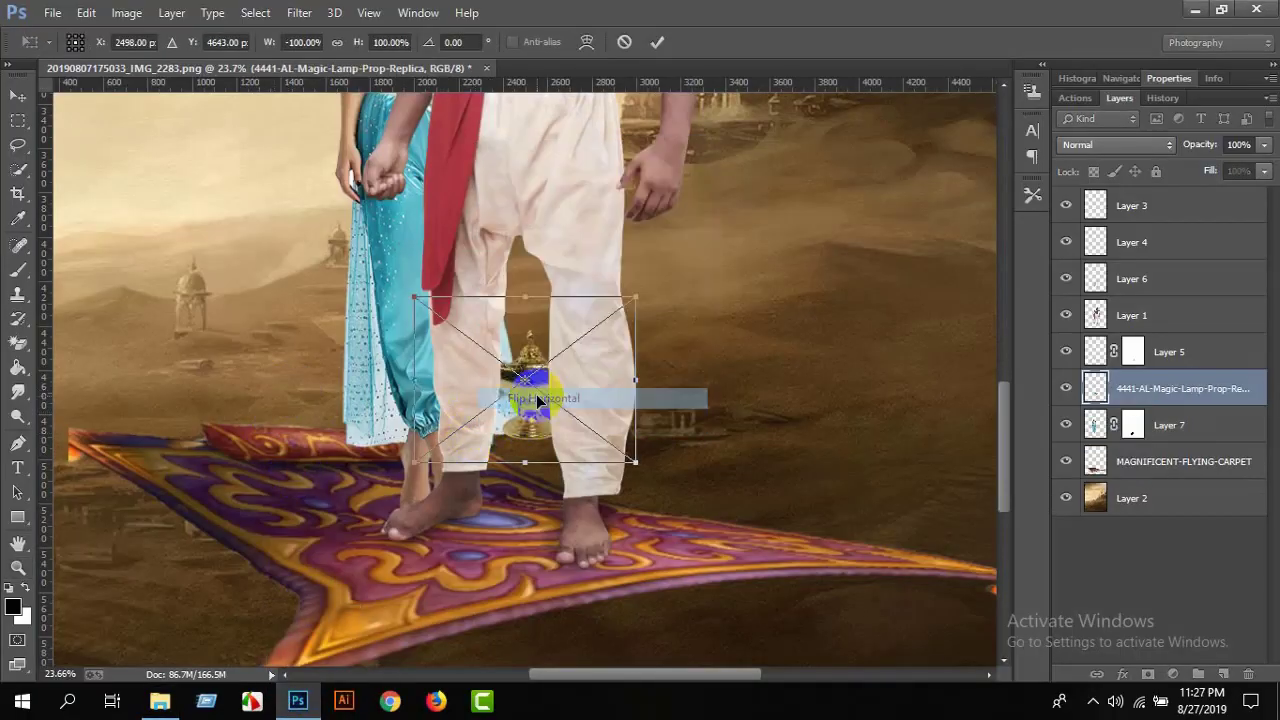
pyautogui.moveTo(515, 403)
pyautogui.mouseDown()
pyautogui.moveTo(279, 463)
pyautogui.moveTo(280, 474)
pyautogui.mouseUp()
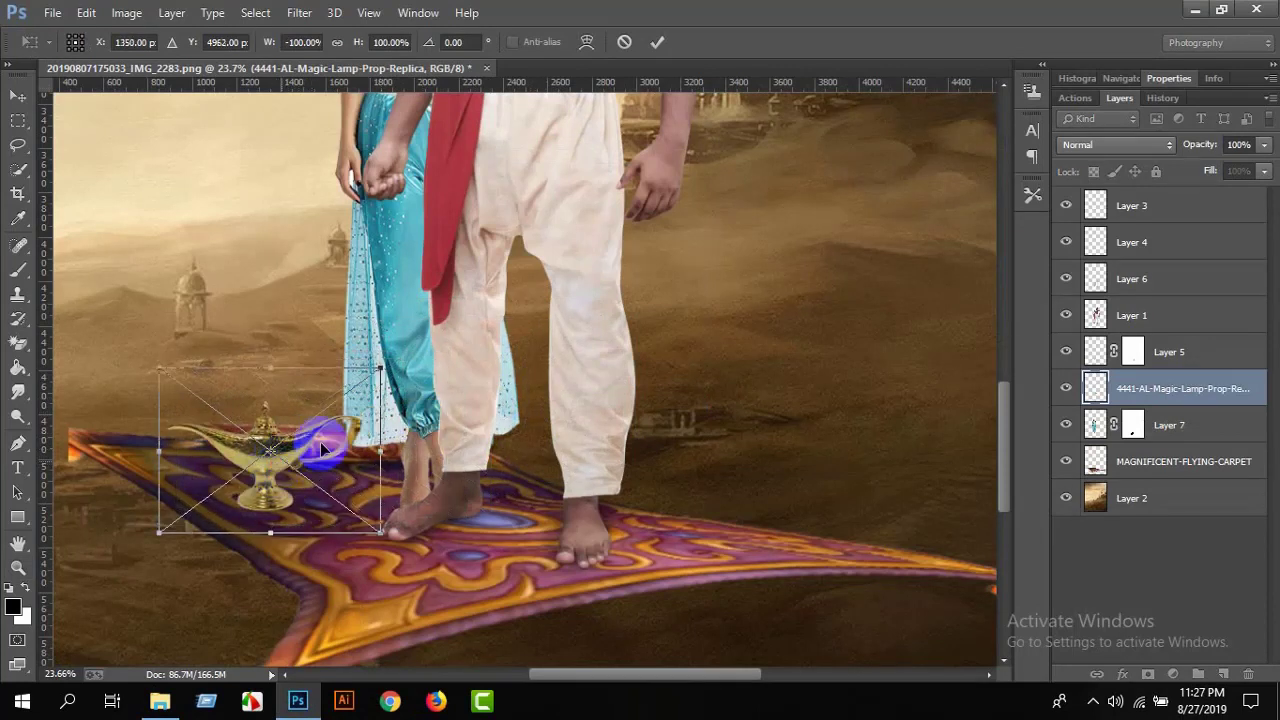
pyautogui.click(657, 43)
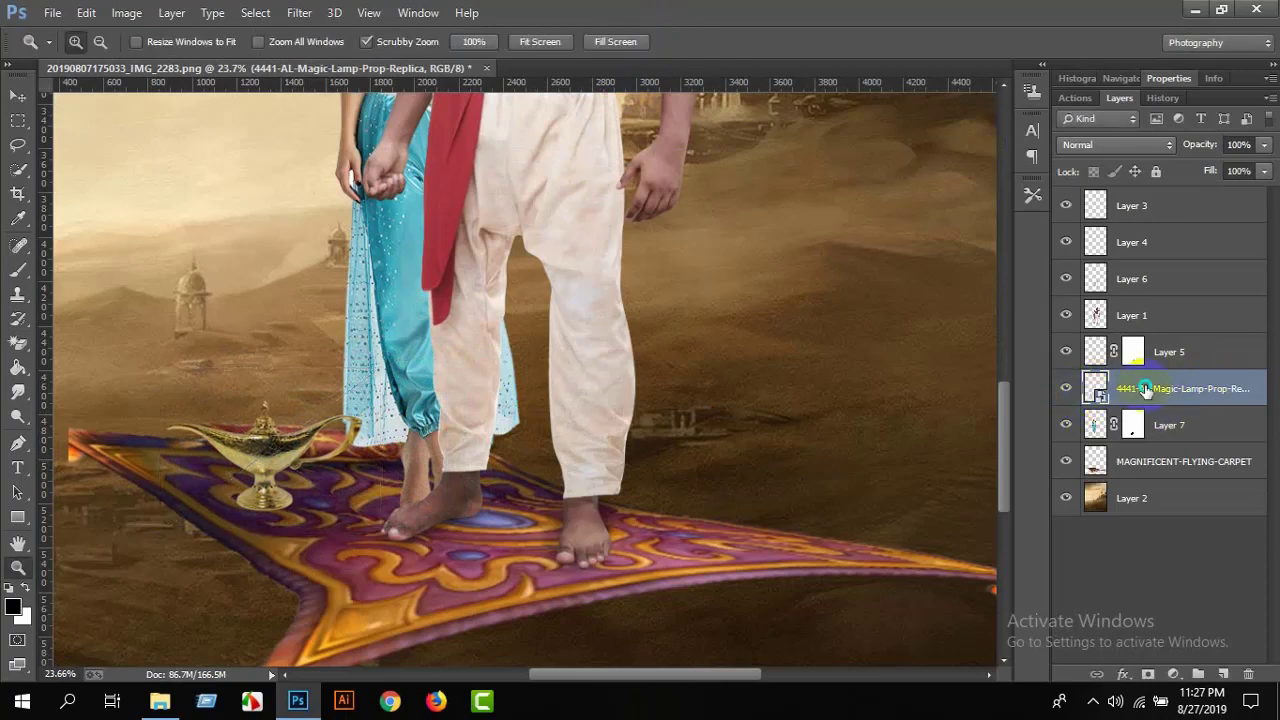
# Rasterize the magic lamp layer.
pyautogui.rightClick(862, 350)
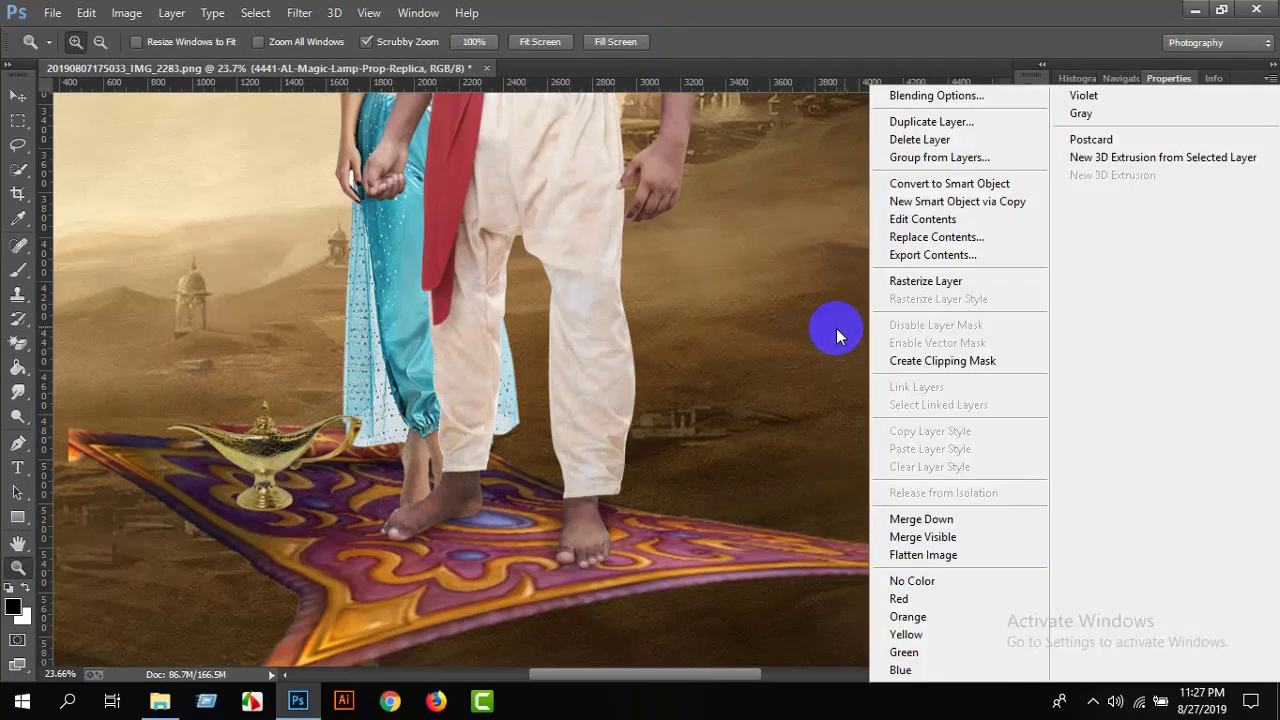
pyautogui.click(920, 280)
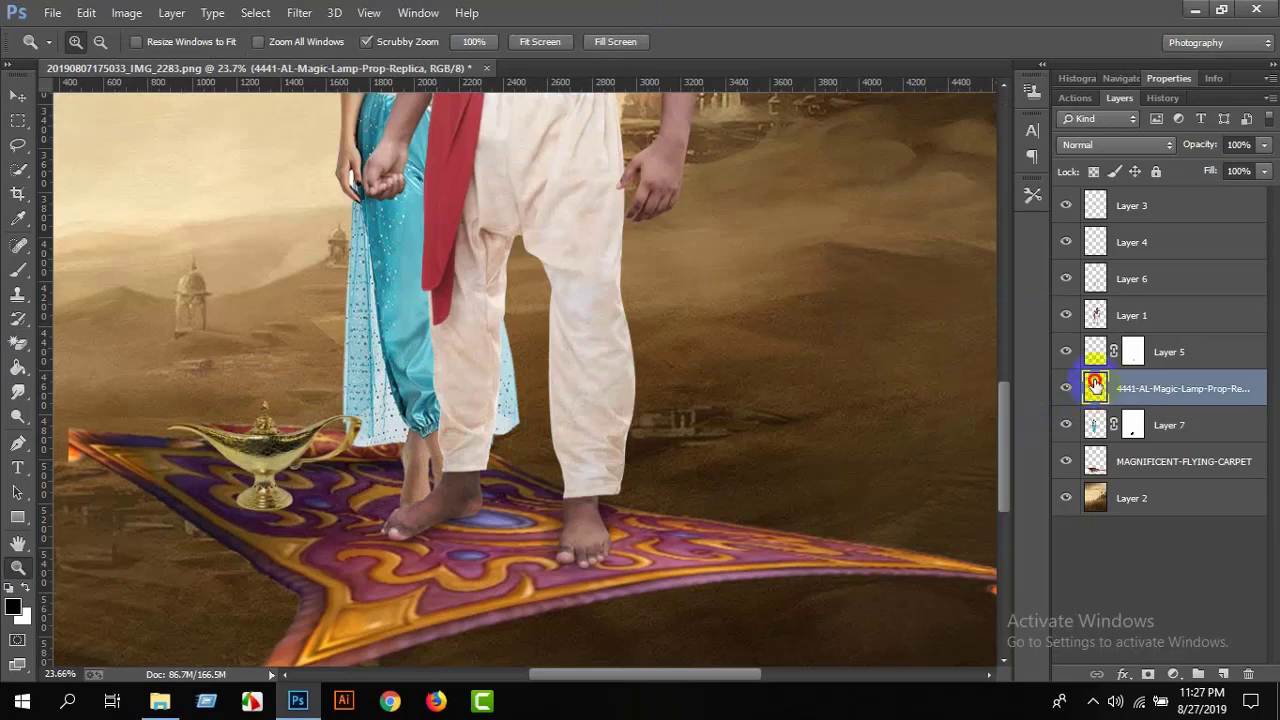
pyautogui.doubleClick(1097, 388)
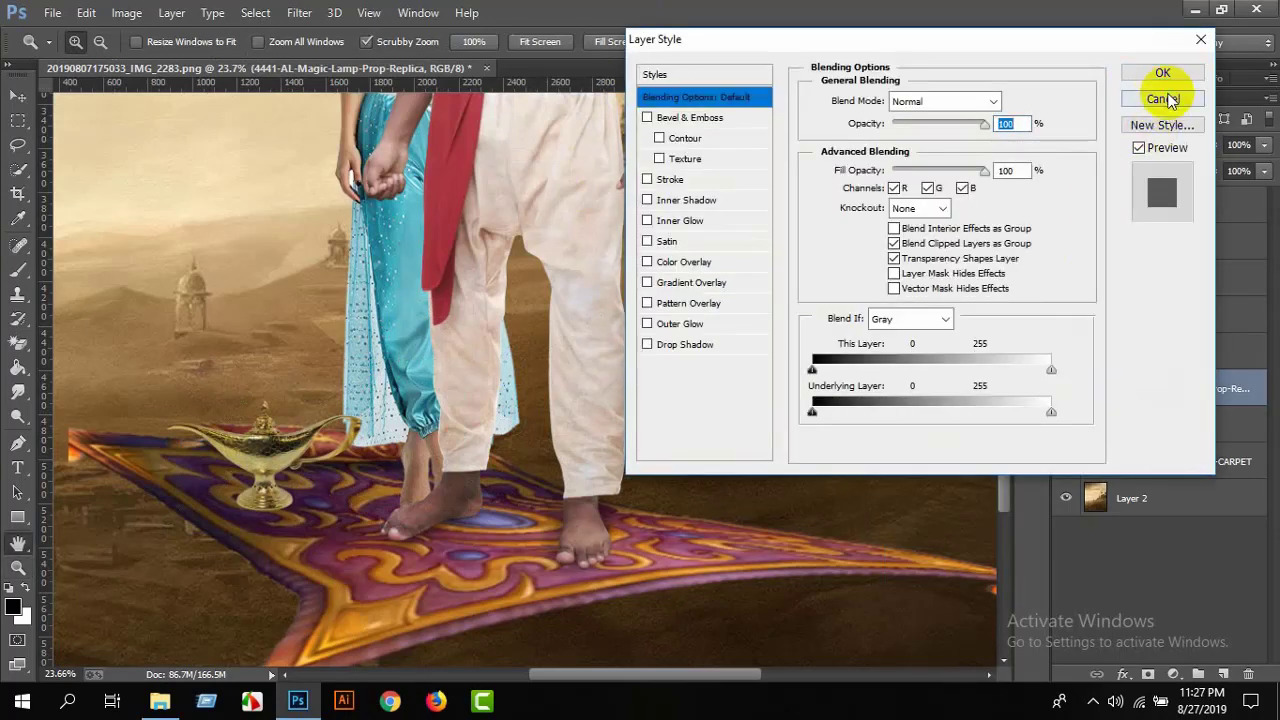
pyautogui.click(1162, 97)
# Load the lamp's outline as a selection and add new empty Layer 8 above it.
pyautogui.keyDown('ctrl'); pyautogui.click(1092, 425); pyautogui.keyUp('ctrl')
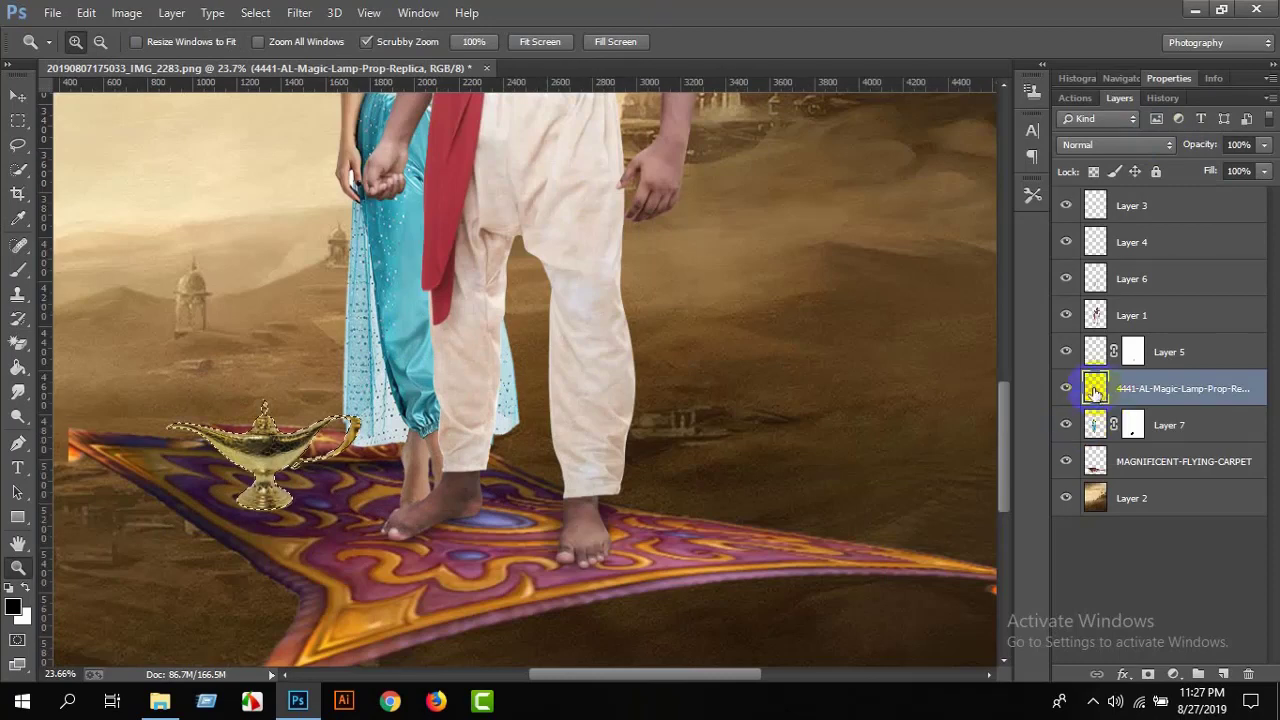
pyautogui.click(1100, 392)
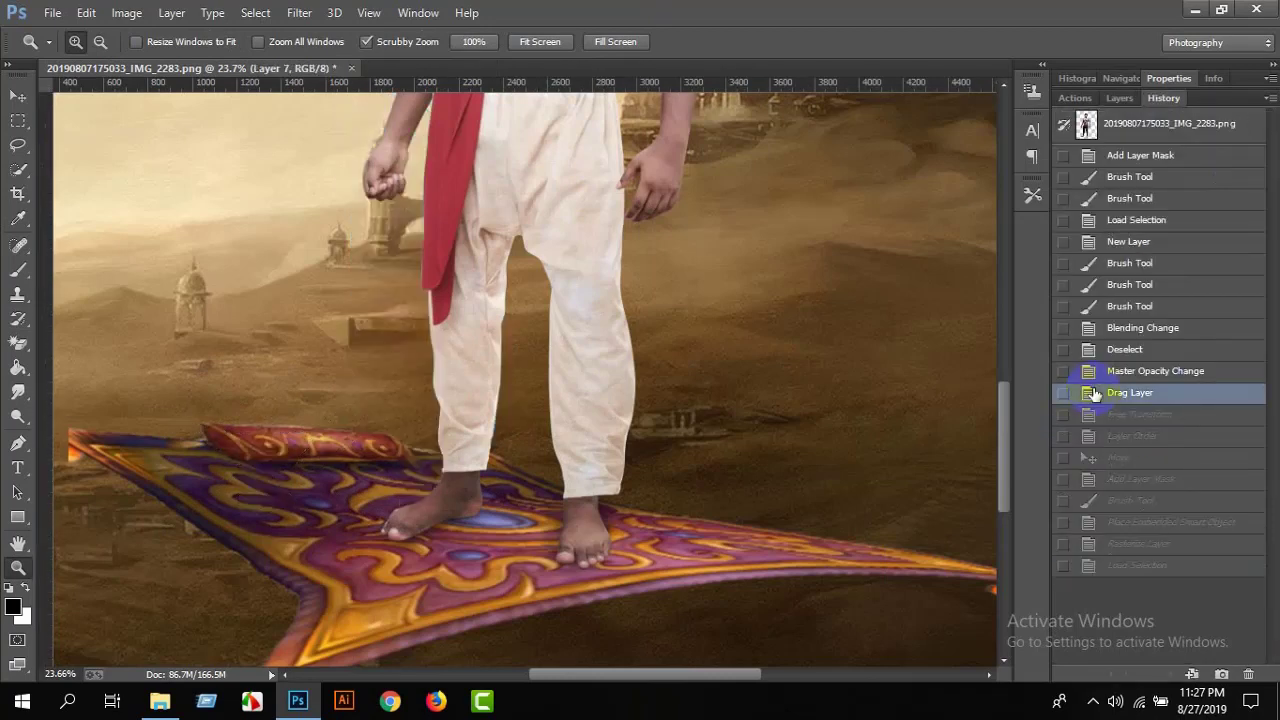
pyautogui.click(1125, 566)
pyautogui.click(1120, 97)
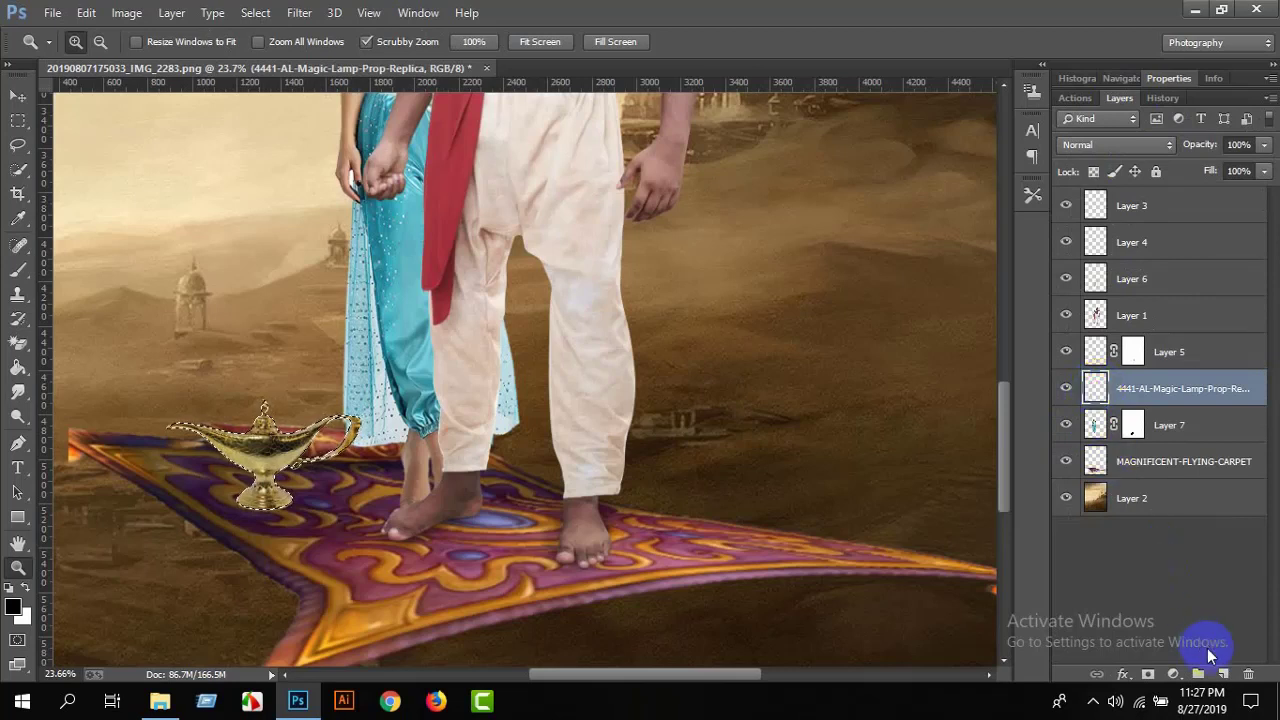
pyautogui.click(15, 270)
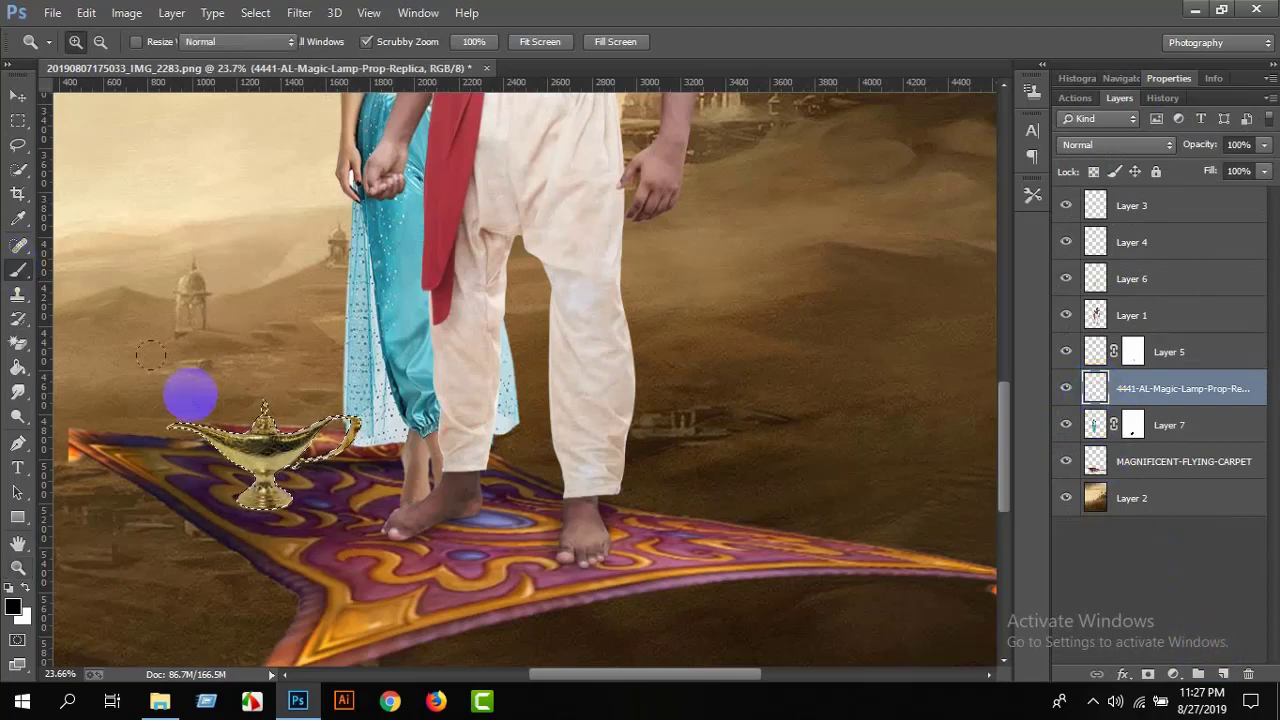
pyautogui.click(1222, 673)
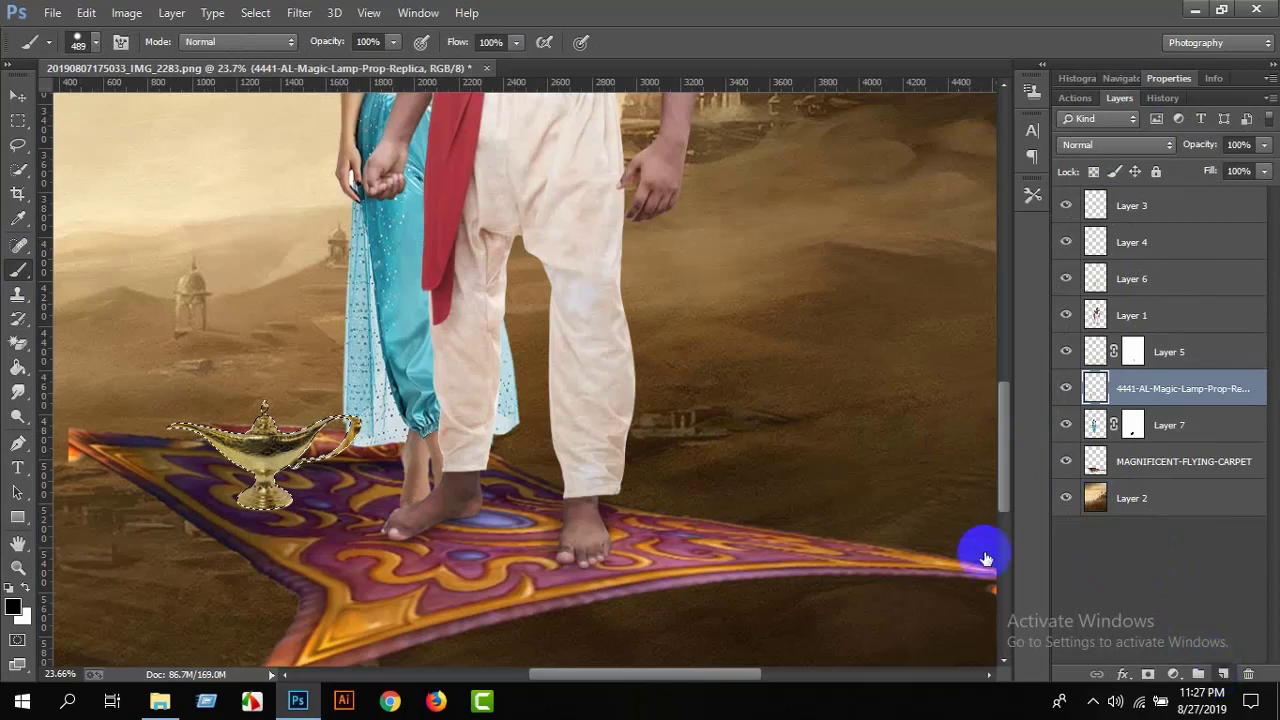
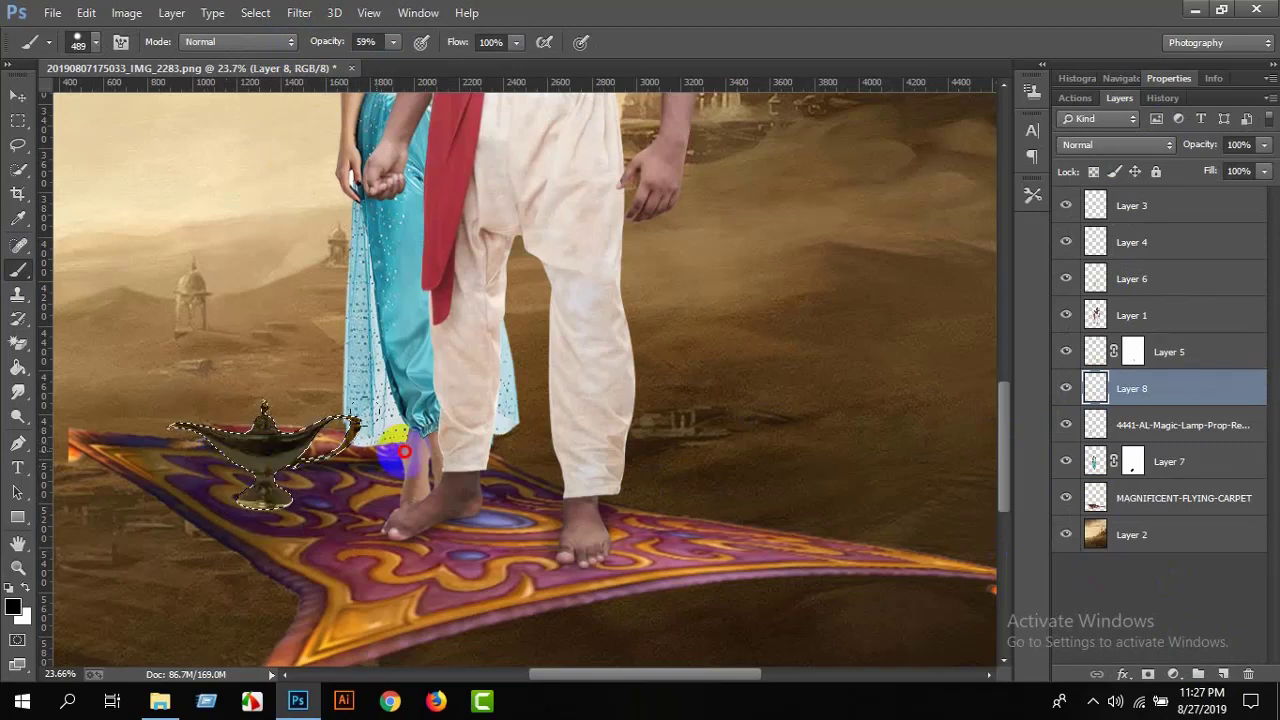
# Try Lighten on Layer 8, then return it to Normal at 7% opacity.
pyautogui.rightClick(226, 266)
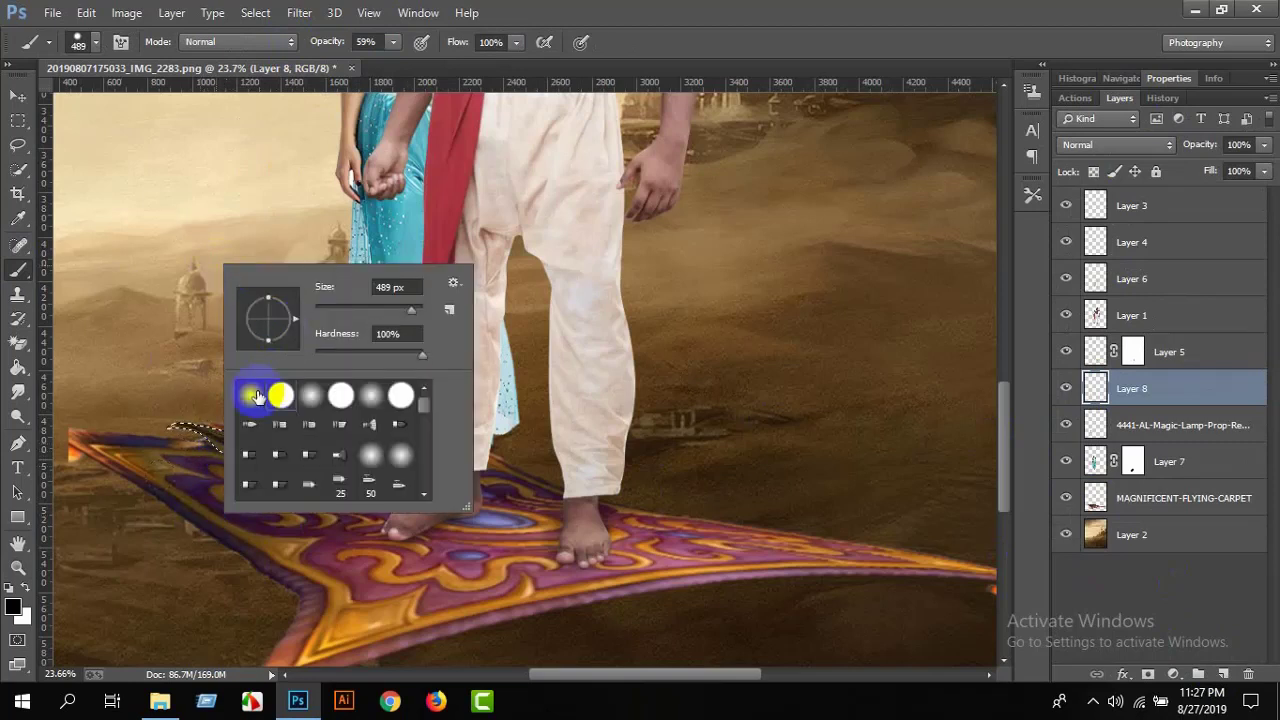
pyautogui.click(1099, 144)
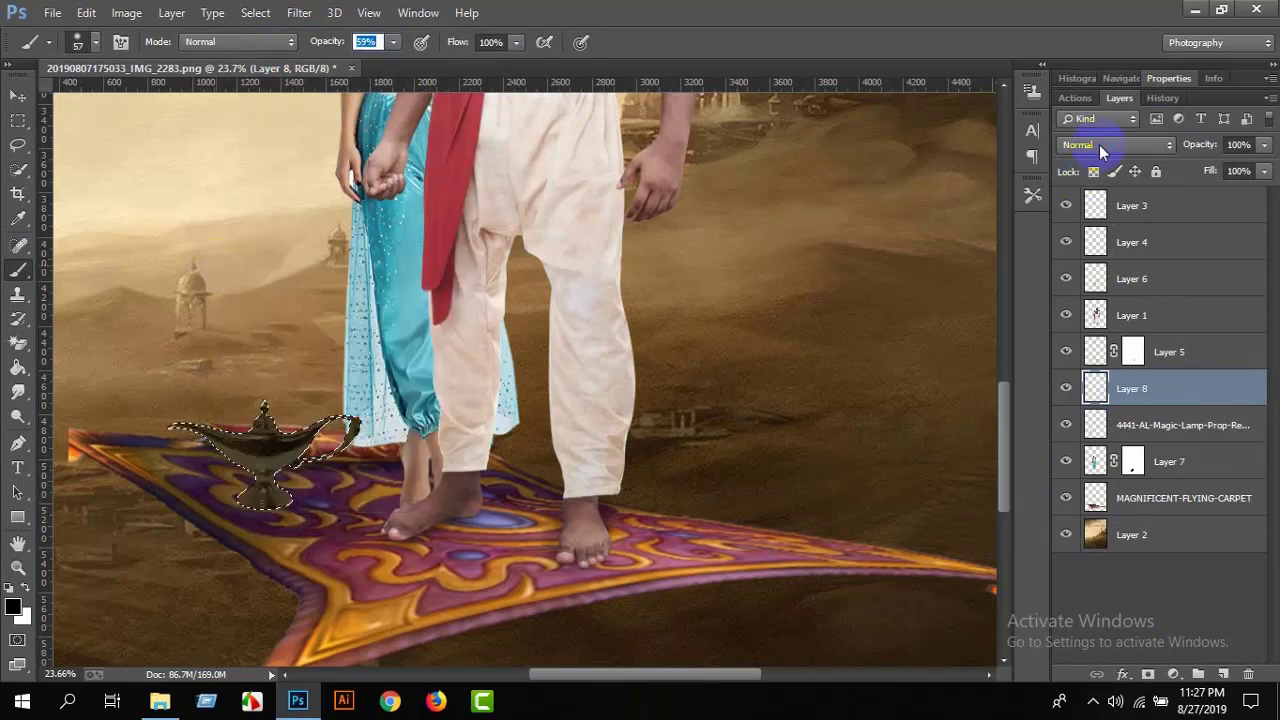
pyautogui.click(1099, 144)
pyautogui.click(1100, 297)
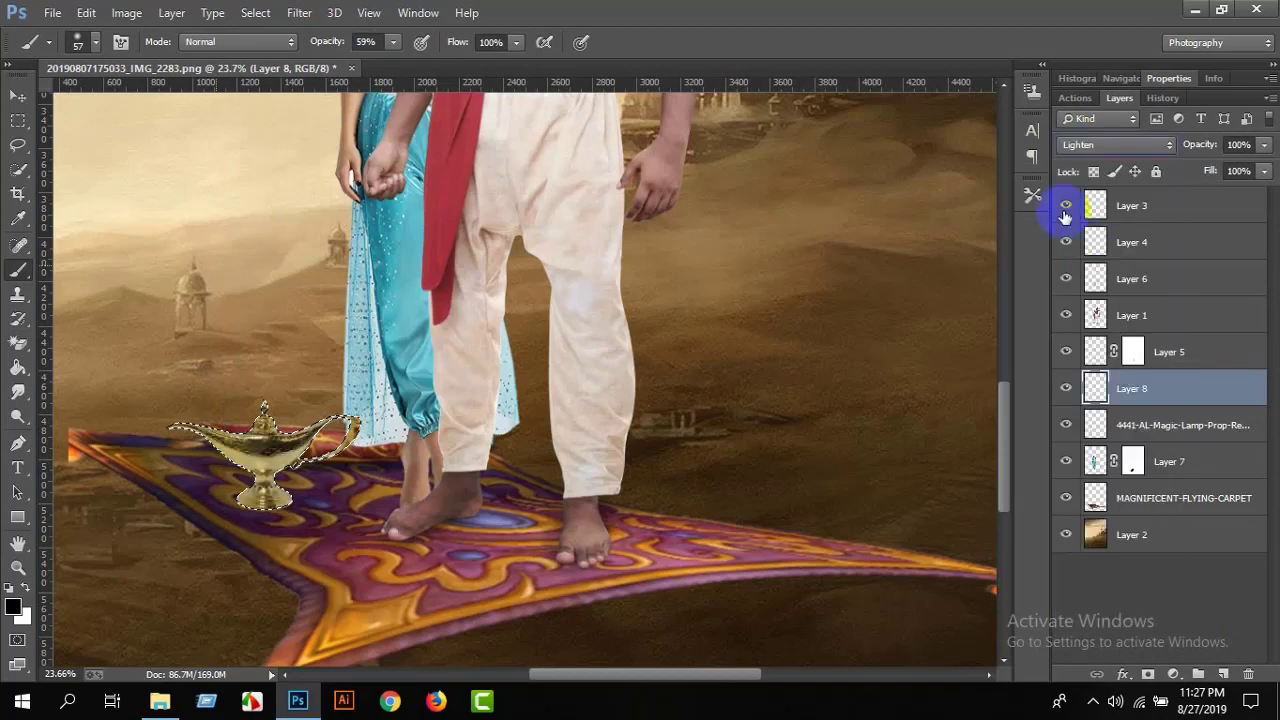
pyautogui.moveTo(884, 249); pyautogui.dragTo(925, 412)
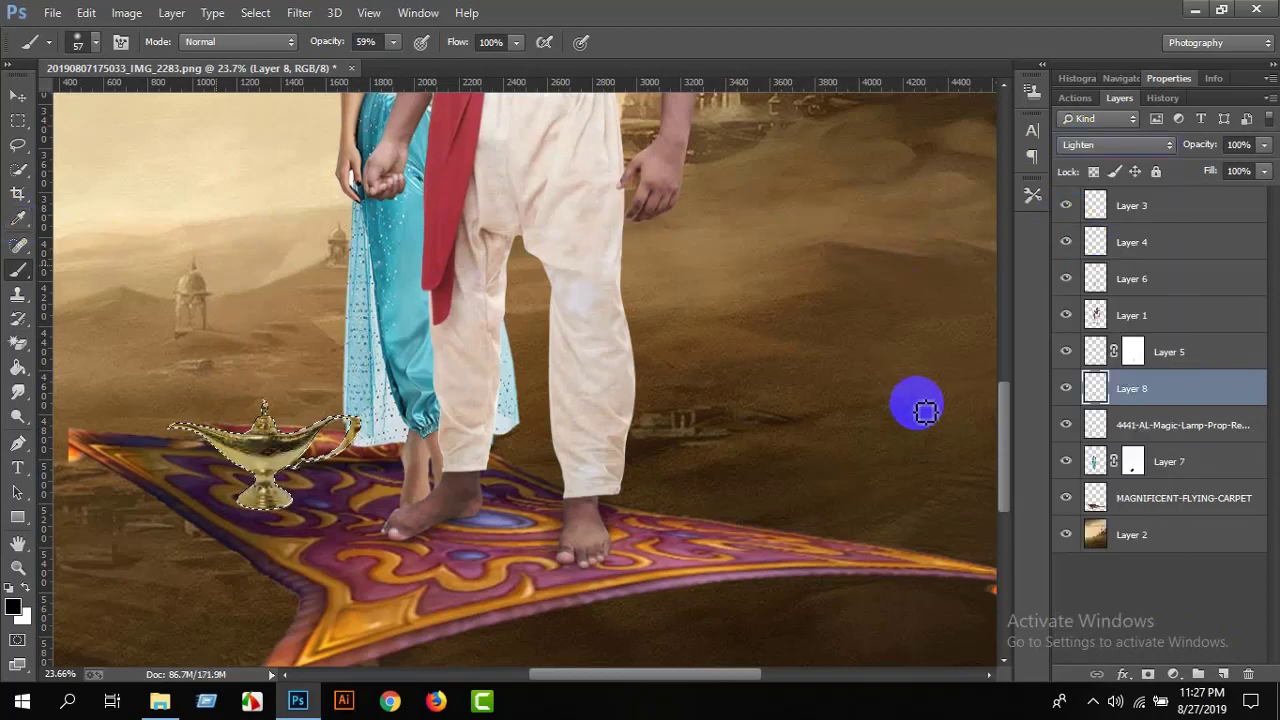
pyautogui.click(1065, 390)
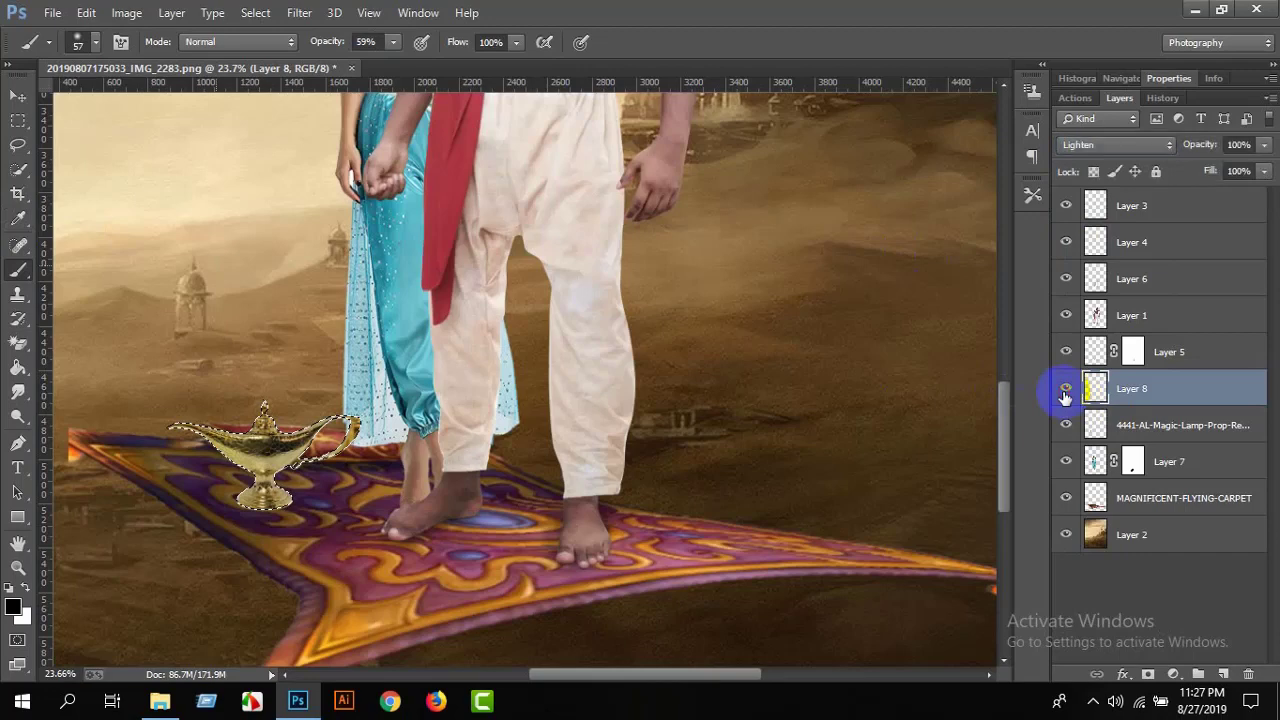
pyautogui.click(1115, 144)
pyautogui.click(1105, 164)
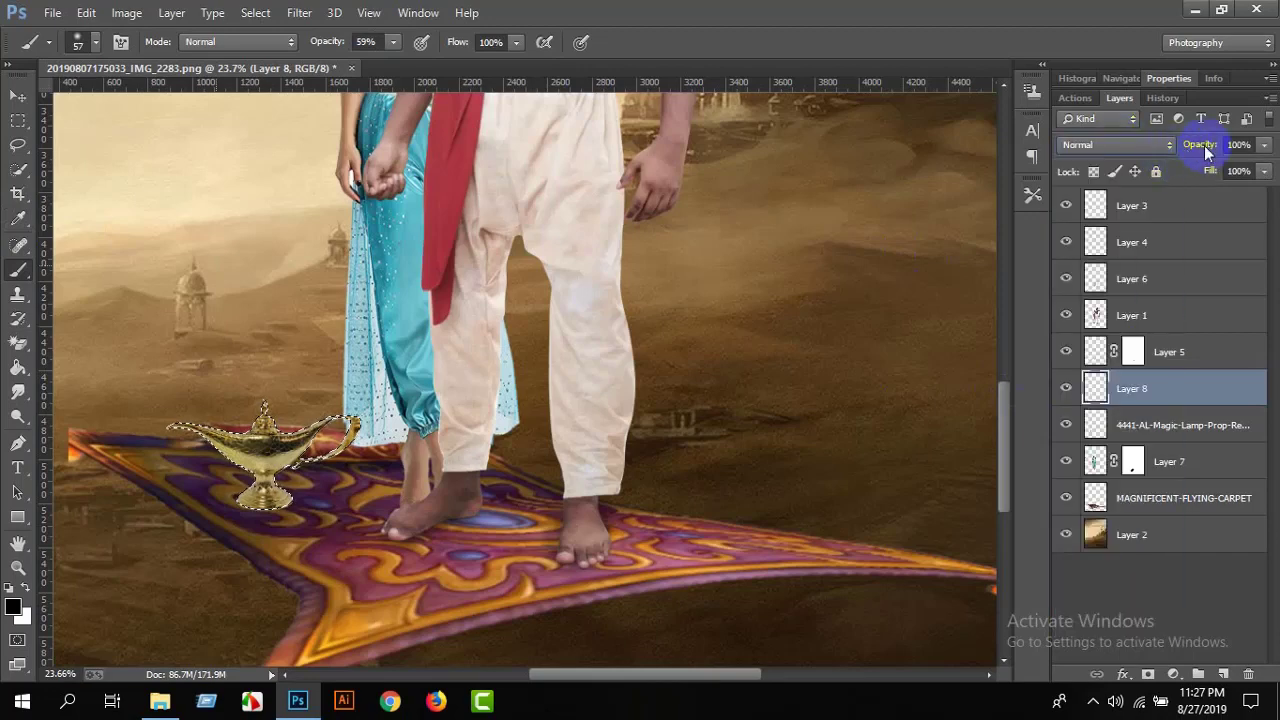
pyautogui.moveTo(1205, 148); pyautogui.dragTo(1088, 170)
# Deselect the lamp and return to the Move tool.
pyautogui.click(20, 170)
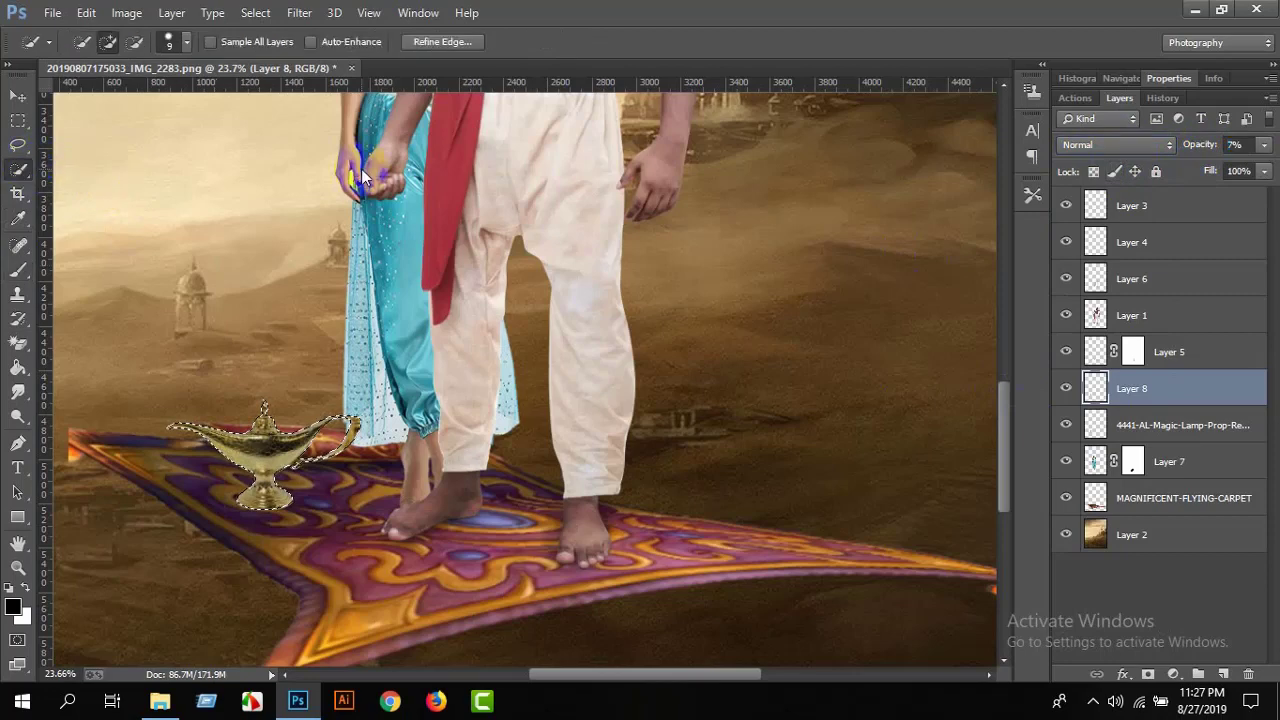
pyautogui.rightClick(360, 164)
pyautogui.click(380, 182)
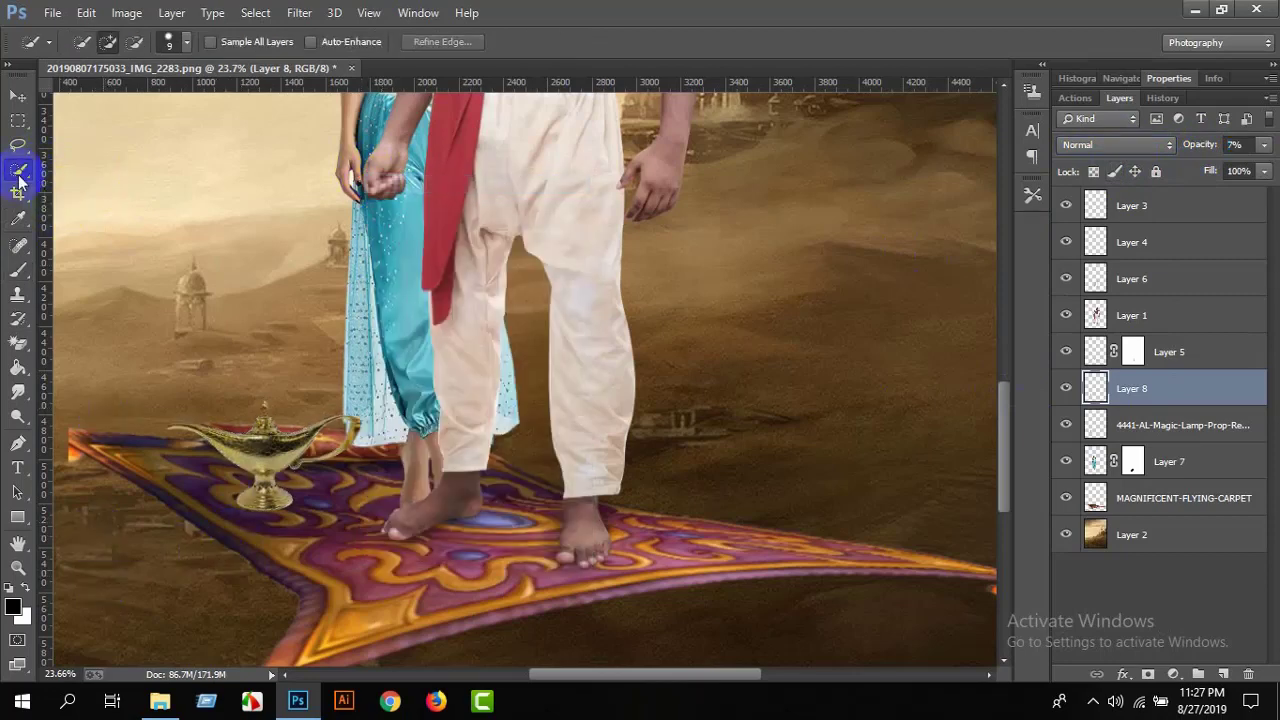
pyautogui.click(18, 96)
# Open File Explorer and drag the gru_01181 smoke image toward Photoshop.
pyautogui.press('super+r')
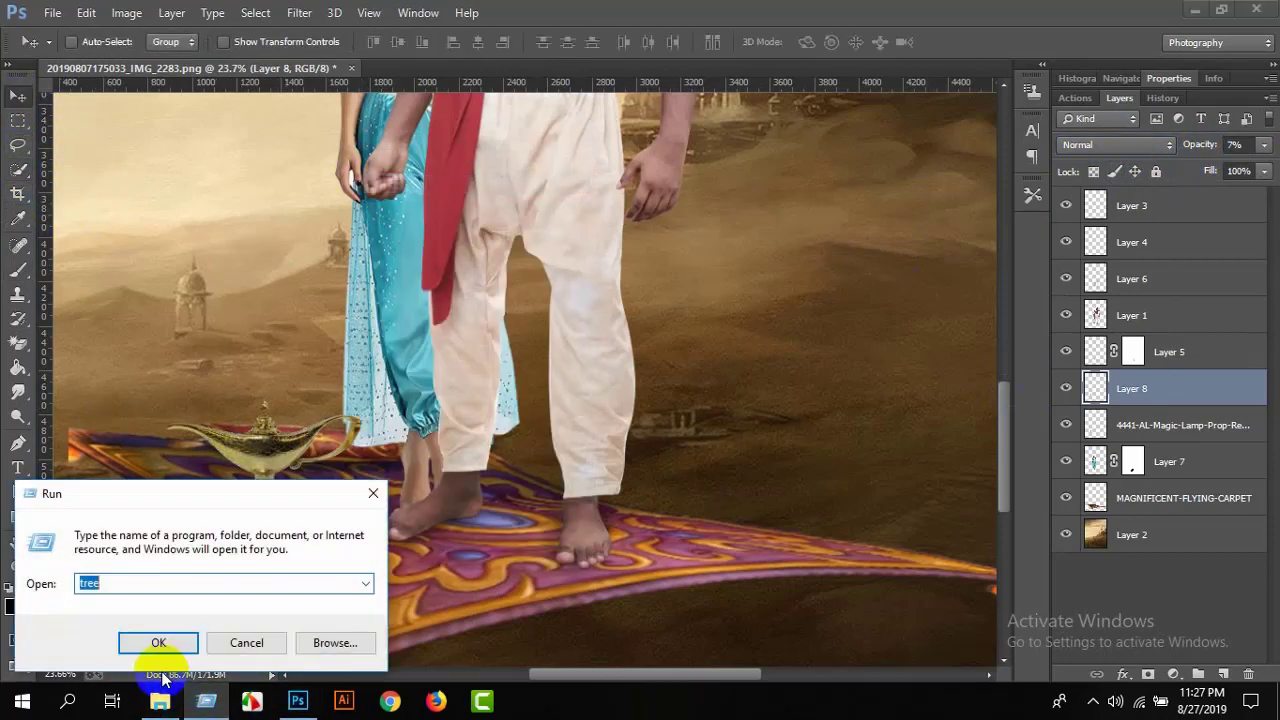
pyautogui.click(255, 643)
pyautogui.click(160, 701)
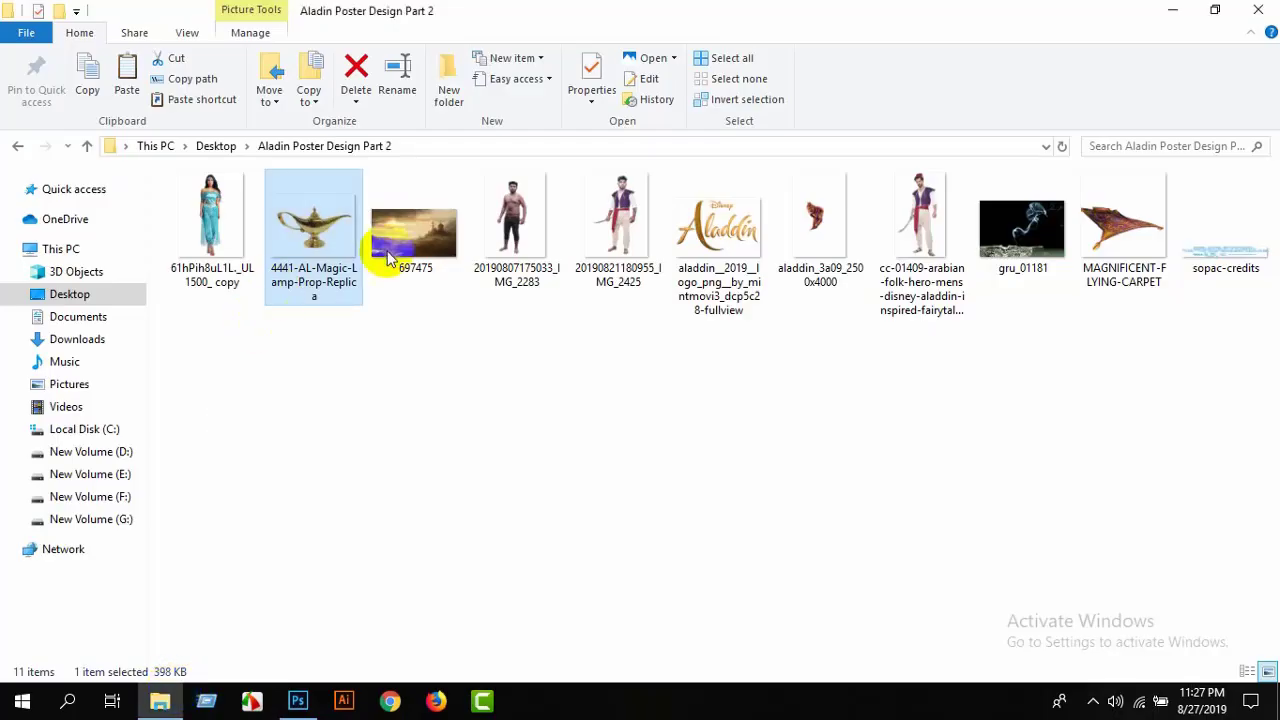
pyautogui.click(1018, 262)
pyautogui.moveTo(772, 383); pyautogui.dragTo(300, 700)
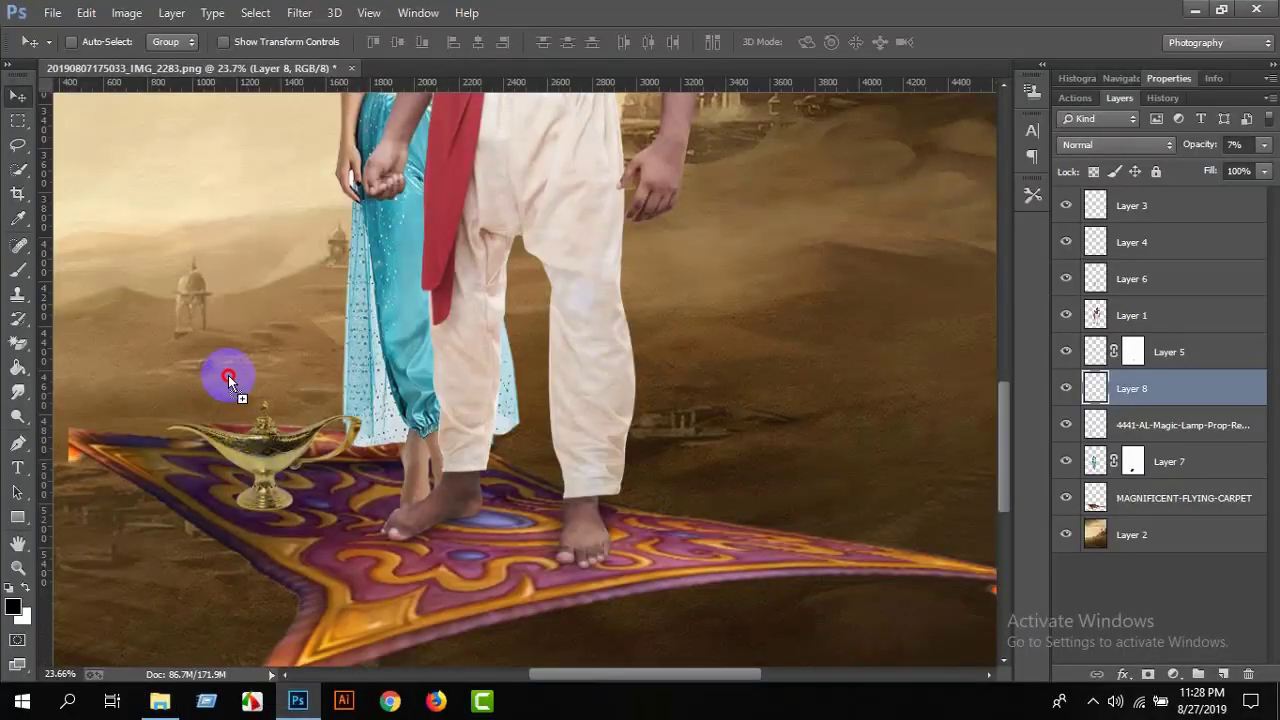
# Place the gru_01181 smoke image enlarged over the lamp and rasterize its layer.
pyautogui.moveTo(300, 700); pyautogui.dragTo(149, 349)
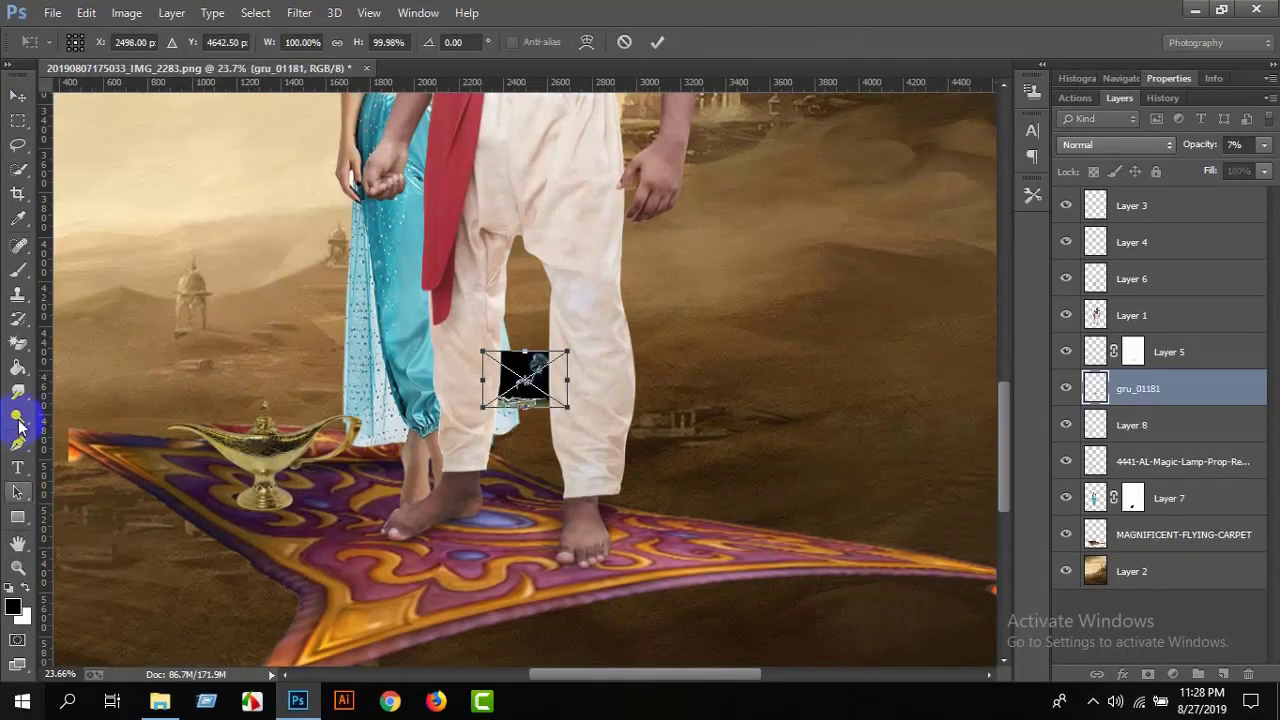
pyautogui.moveTo(569, 407)
pyautogui.mouseDown()
pyautogui.moveTo(728, 510)
pyautogui.moveTo(777, 519)
pyautogui.mouseUp()
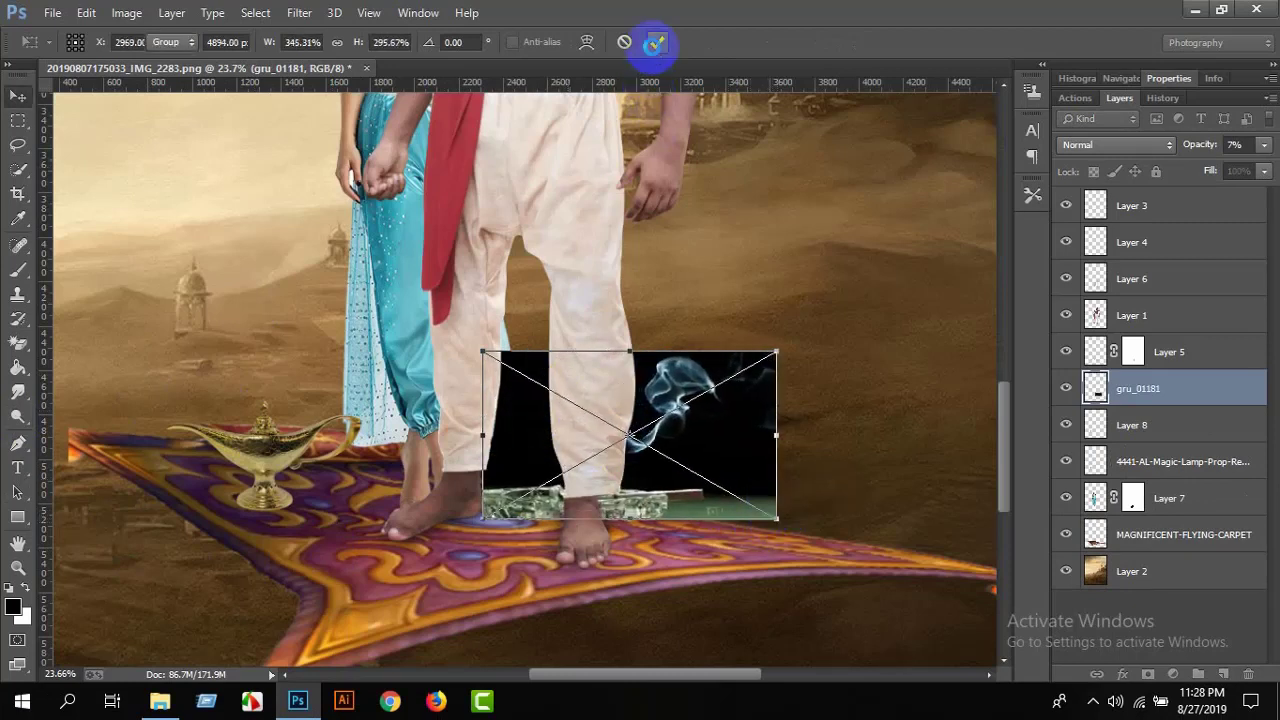
pyautogui.click(655, 42)
pyautogui.moveTo(679, 428); pyautogui.dragTo(283, 392)
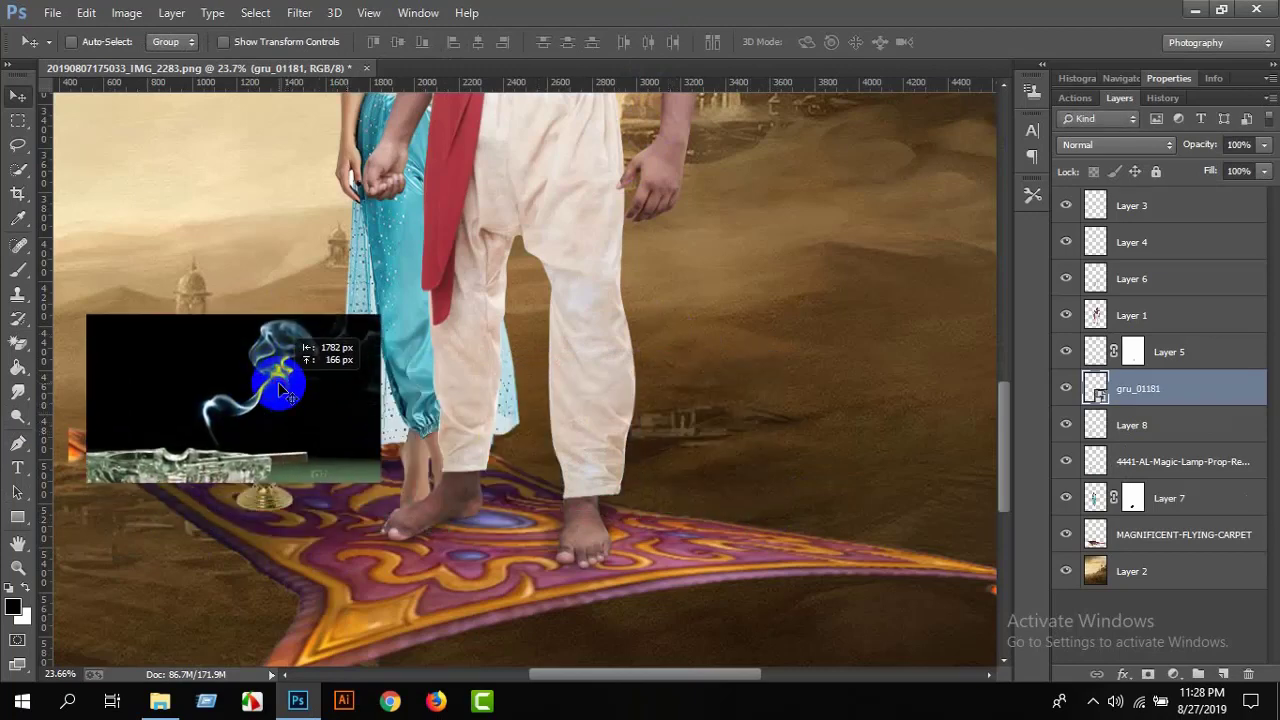
pyautogui.rightClick(1141, 388)
pyautogui.click(790, 281)
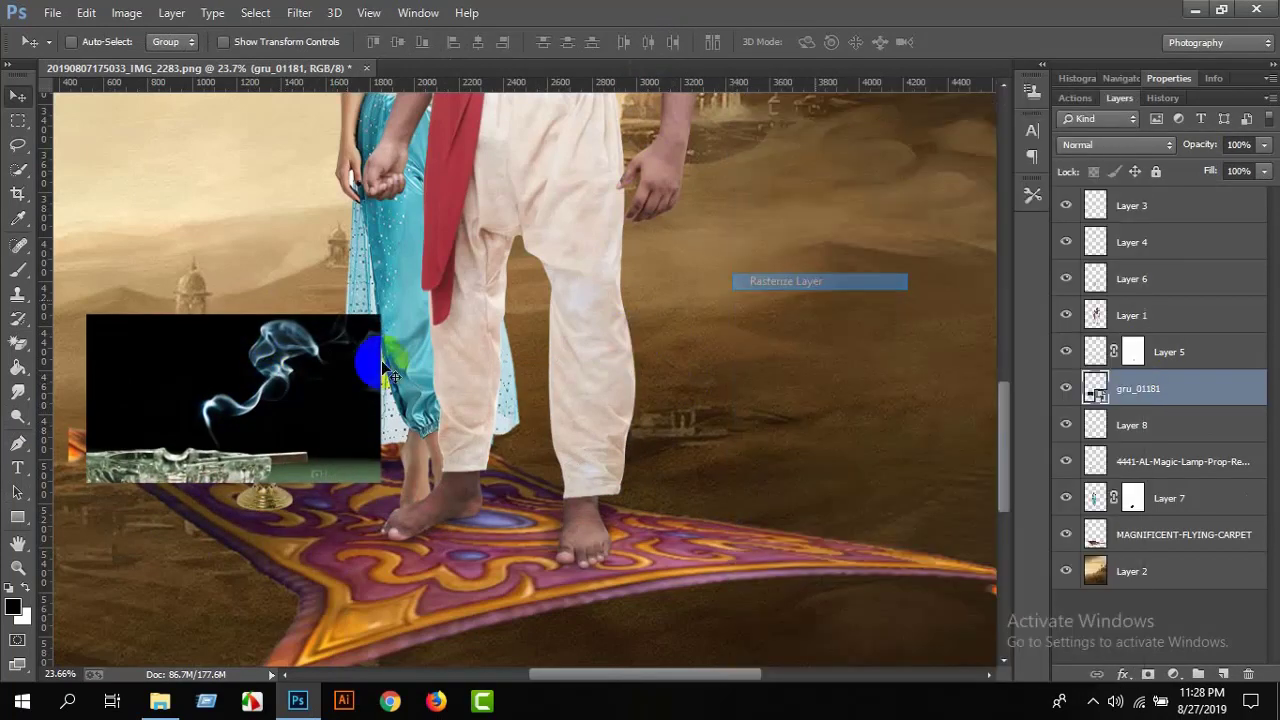
# Flip the smoke image horizontally with Free Transform and commit it.
pyautogui.click(86, 12)
pyautogui.moveTo(149, 375)
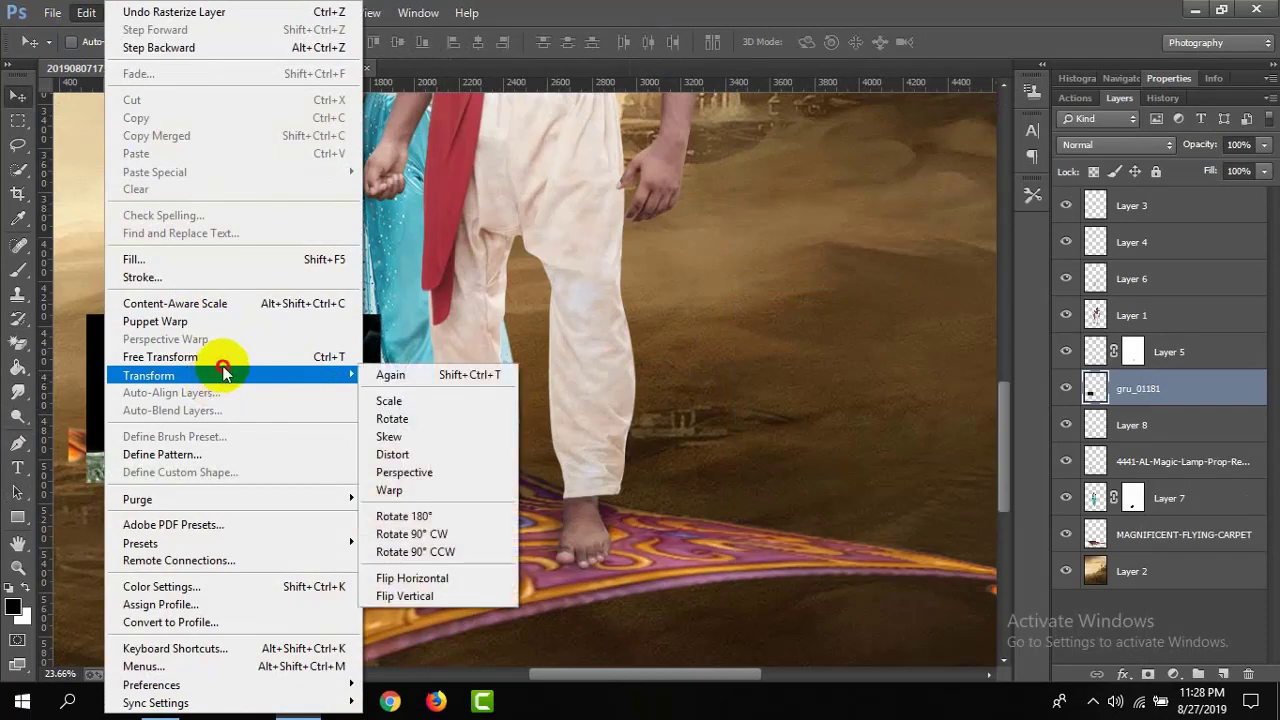
pyautogui.click(232, 357)
pyautogui.rightClick(251, 467)
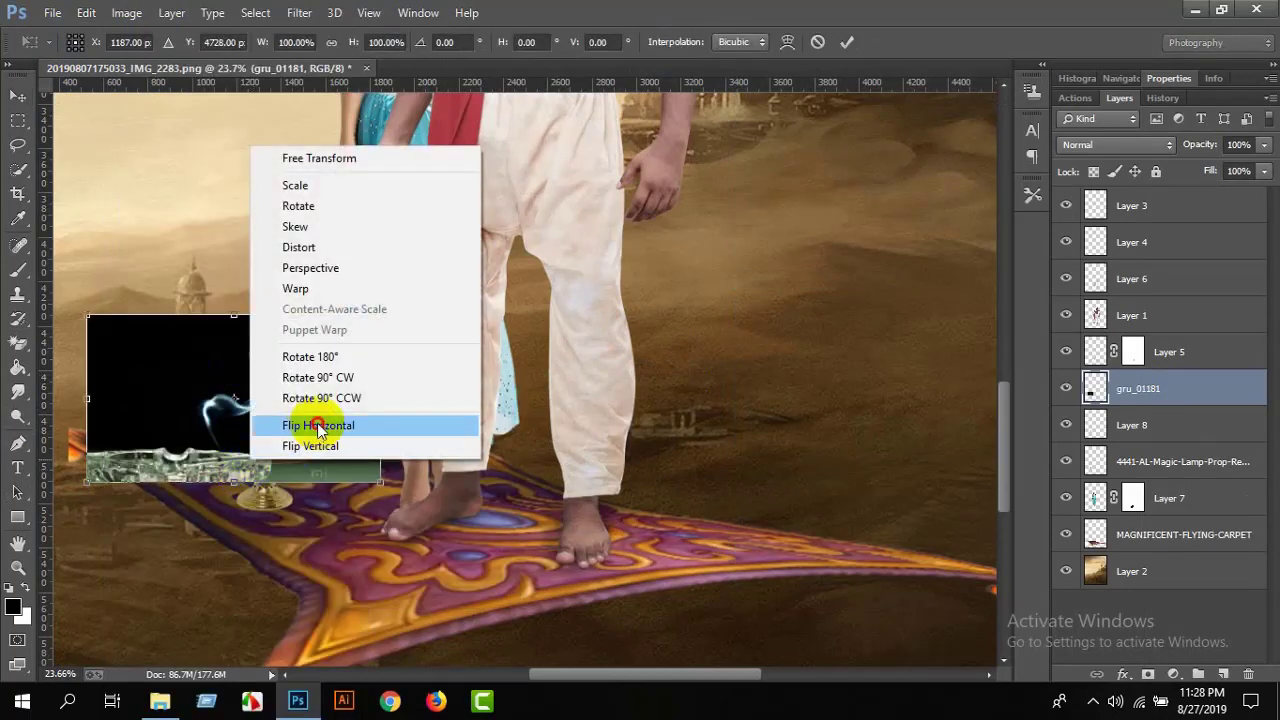
pyautogui.click(318, 423)
pyautogui.moveTo(316, 424)
pyautogui.mouseDown()
pyautogui.moveTo(277, 392)
pyautogui.moveTo(215, 383)
pyautogui.mouseUp()
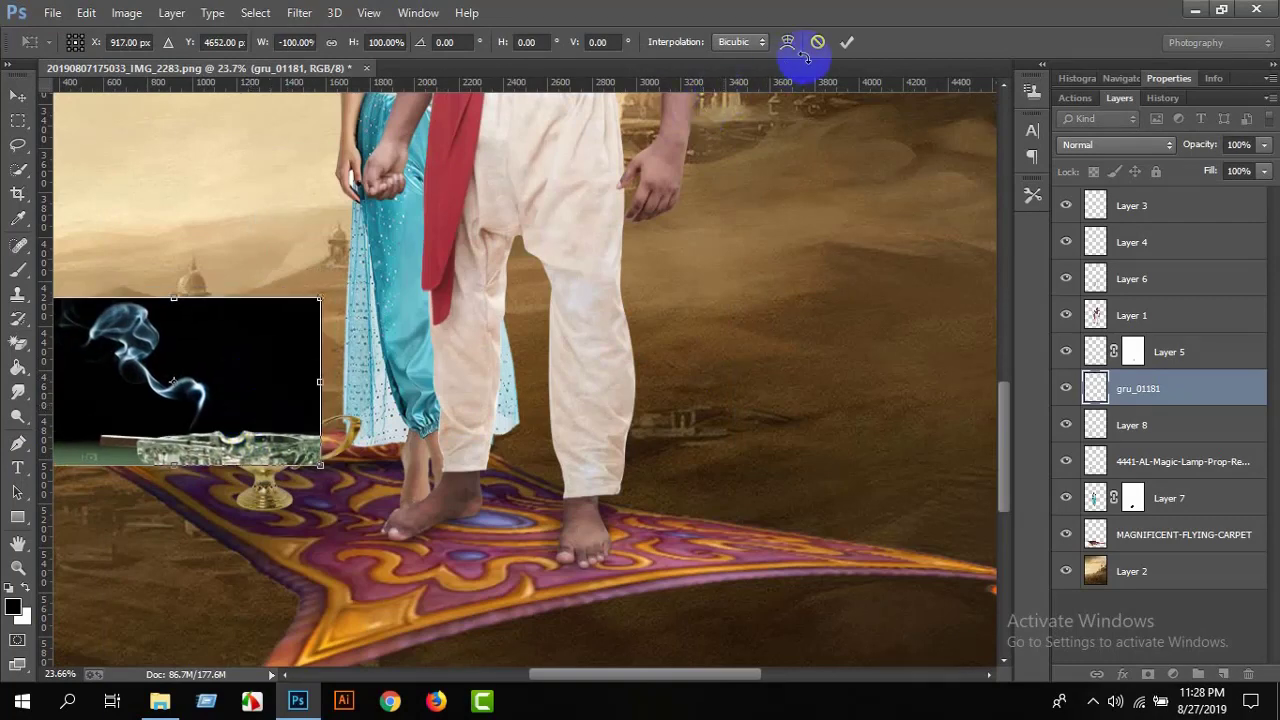
pyautogui.click(845, 43)
pyautogui.moveTo(728, 673); pyautogui.dragTo(659, 702)
# Blend the smoke in Screen mode and move it up above the lamp.
pyautogui.click(1112, 145)
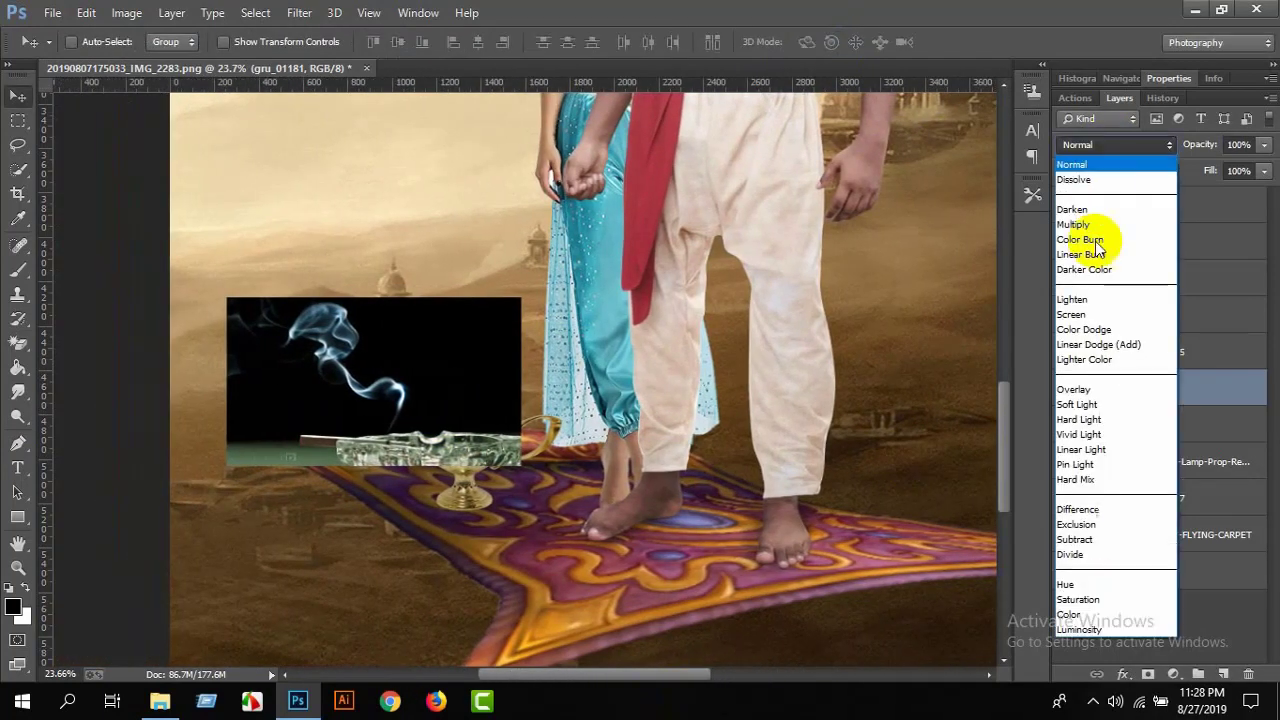
pyautogui.click(1105, 284)
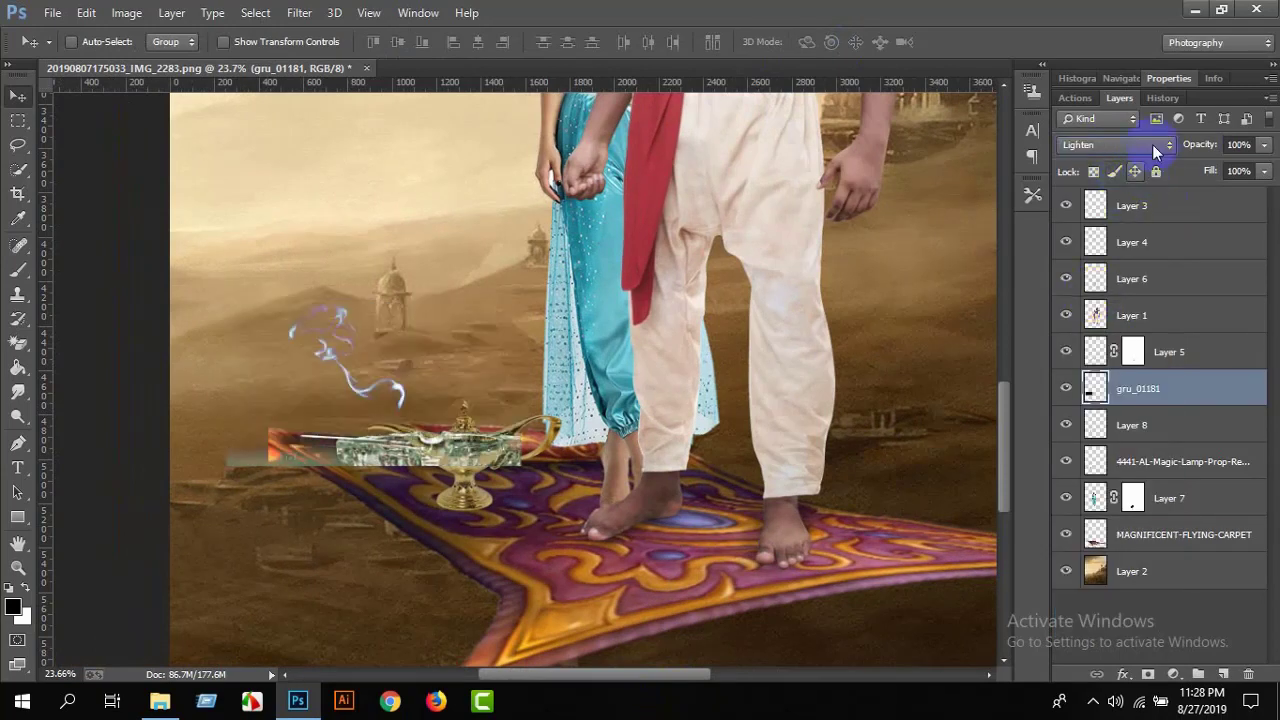
pyautogui.scroll(-1, 1113, 143)
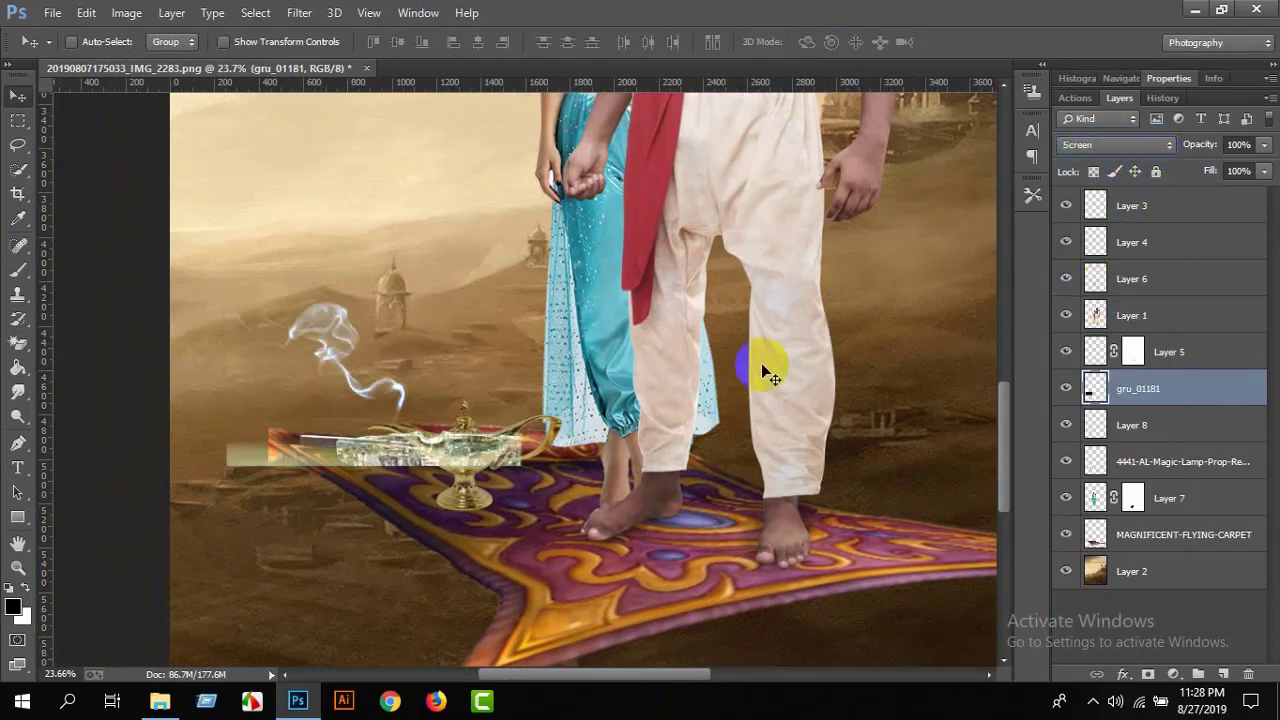
pyautogui.moveTo(508, 350); pyautogui.dragTo(518, 334)
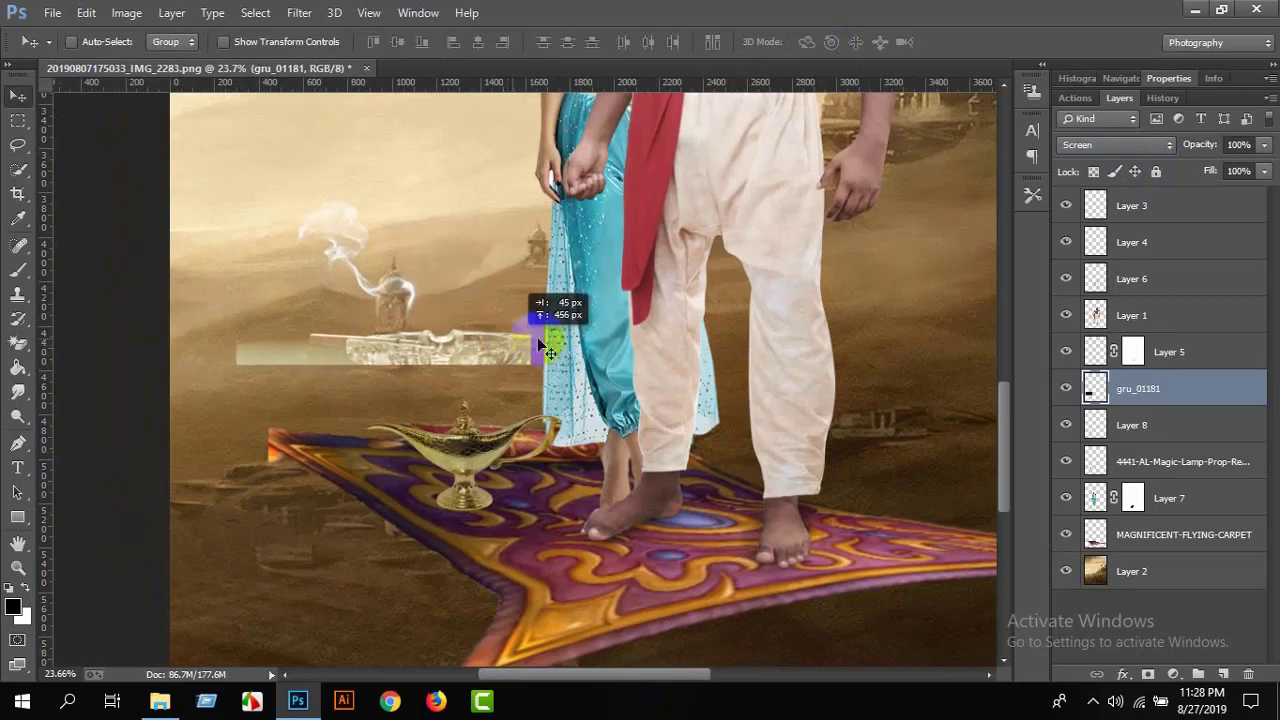
# Add a mask to gru_01181 and paint out the strip's right end with a hard 100% brush.
pyautogui.click(1148, 674)
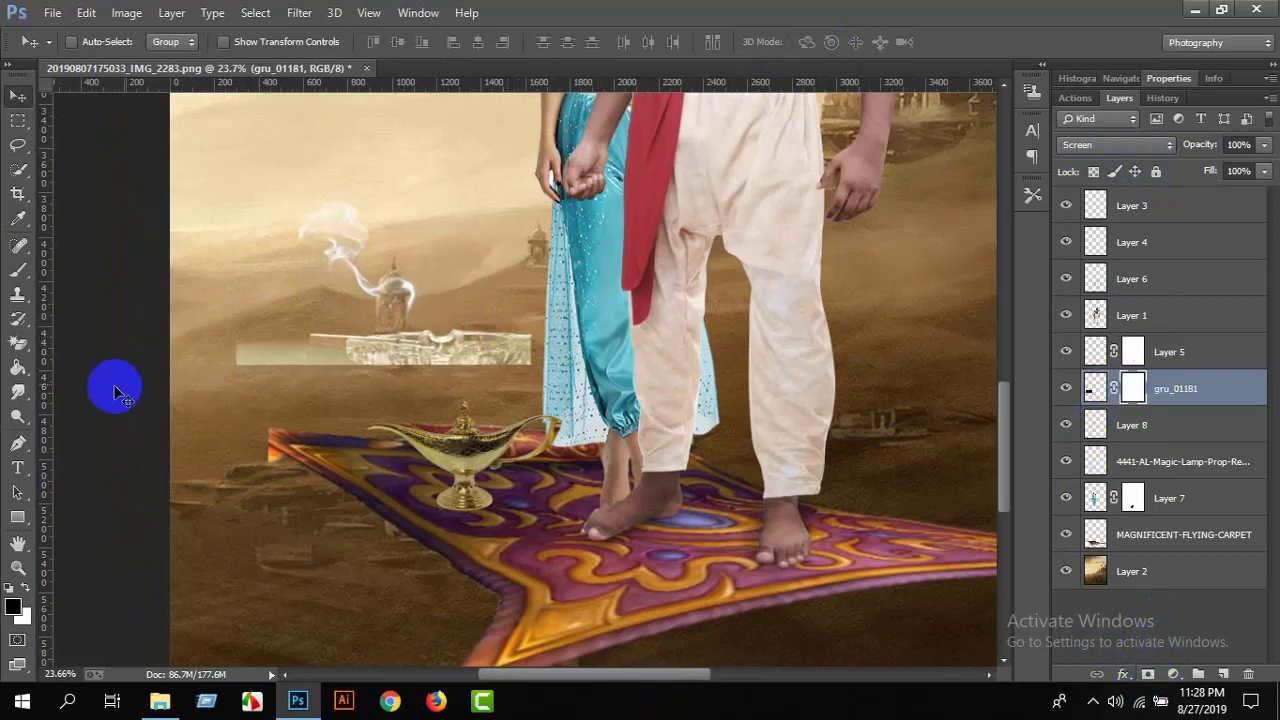
pyautogui.click(17, 270)
pyautogui.rightClick(600, 248)
pyautogui.click(400, 58)
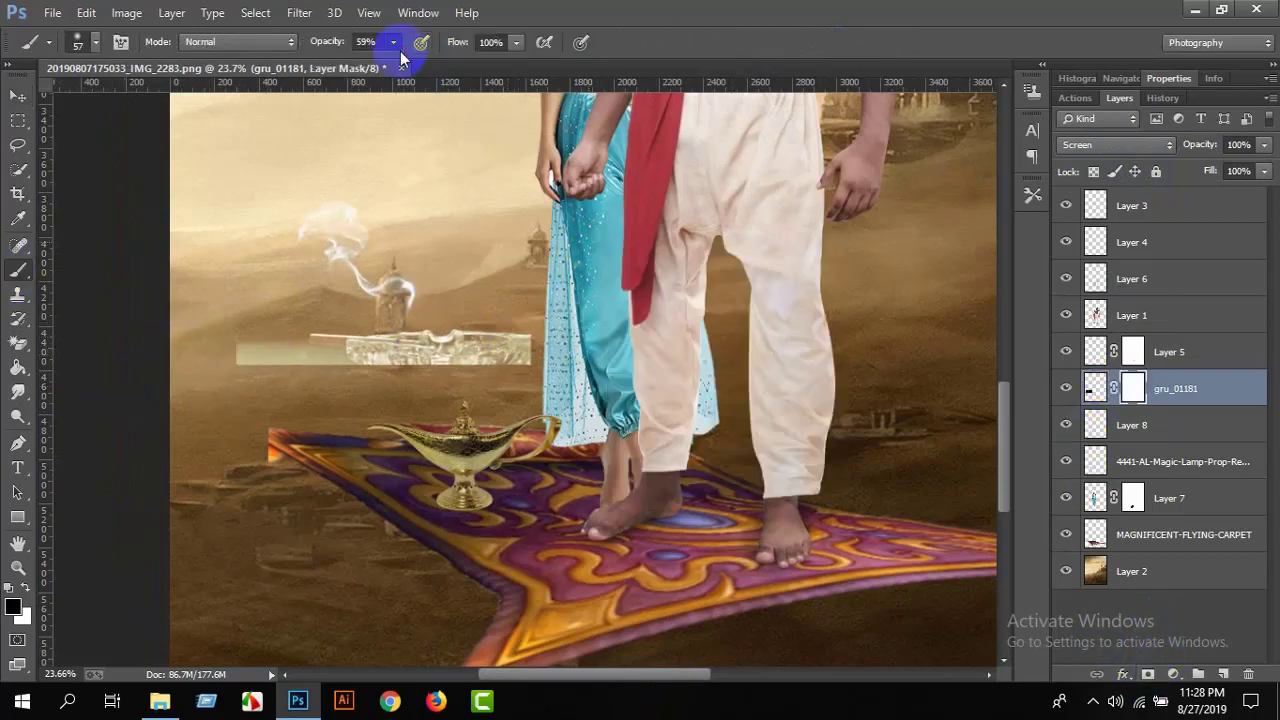
pyautogui.click(389, 42)
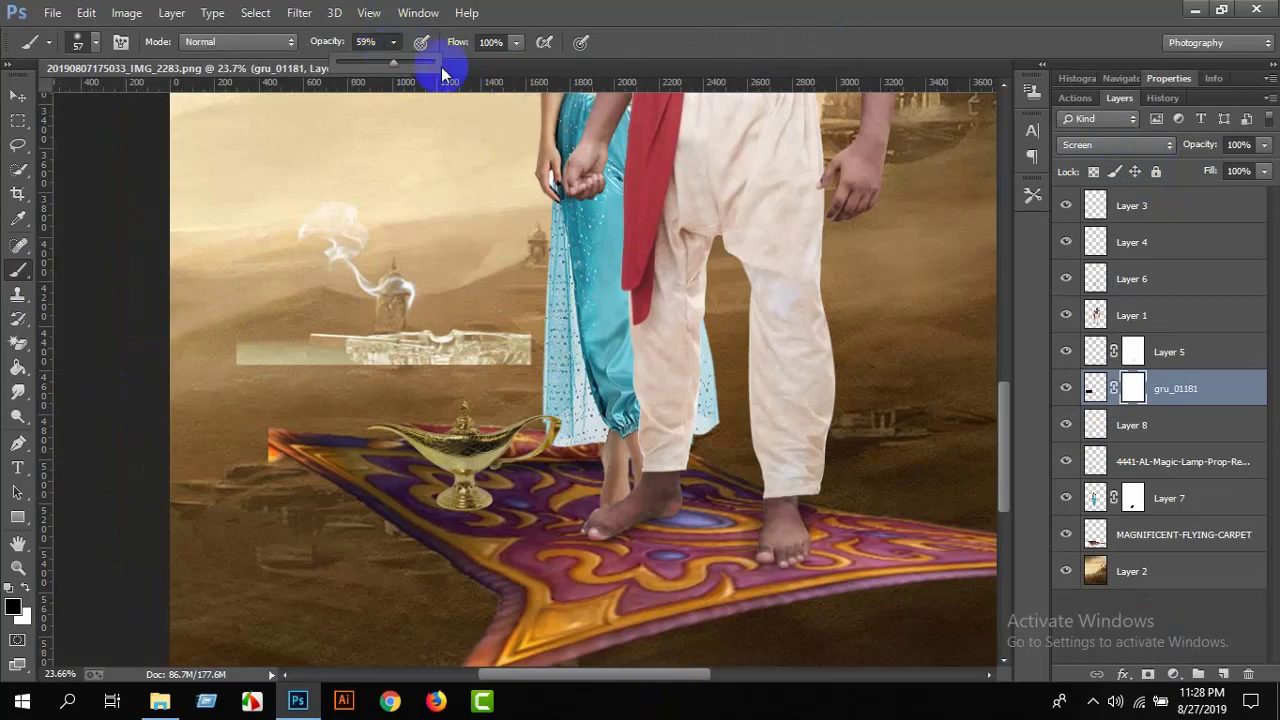
pyautogui.moveTo(396, 63); pyautogui.dragTo(517, 77)
pyautogui.rightClick(672, 338)
pyautogui.click(681, 346)
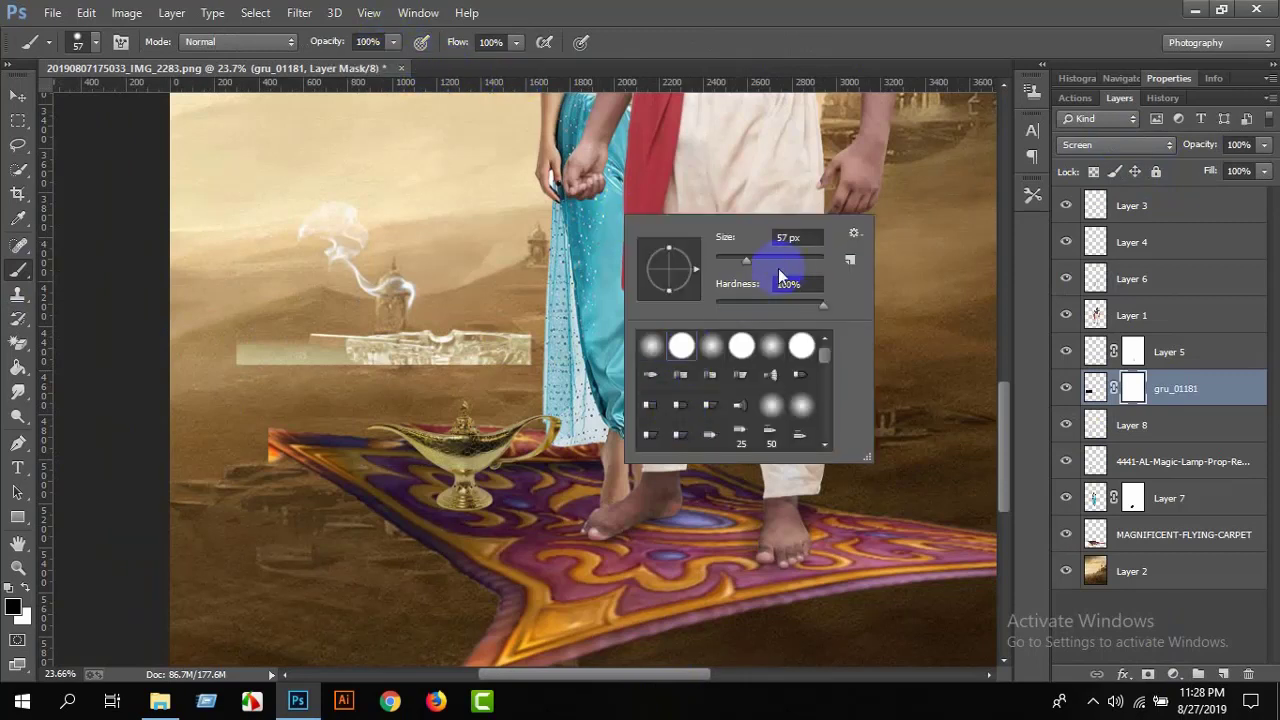
pyautogui.moveTo(528, 345); pyautogui.dragTo(249, 362)
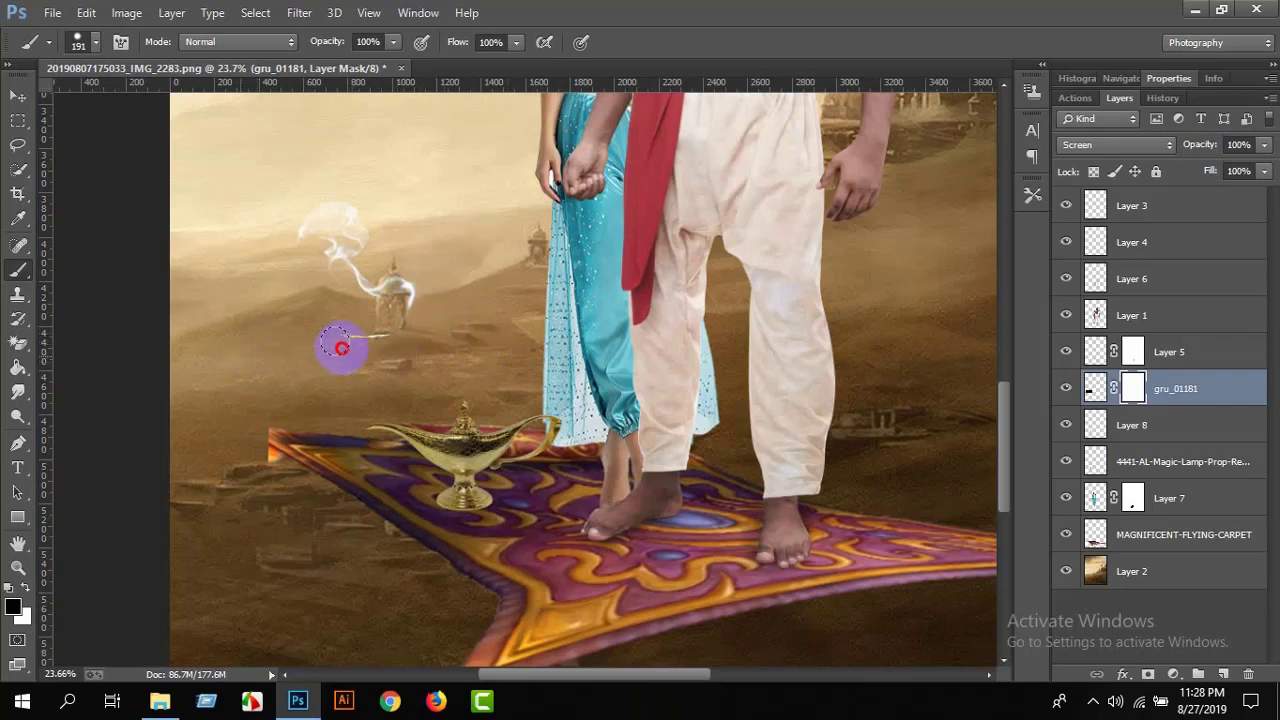
pyautogui.scroll(1, 386, 364)
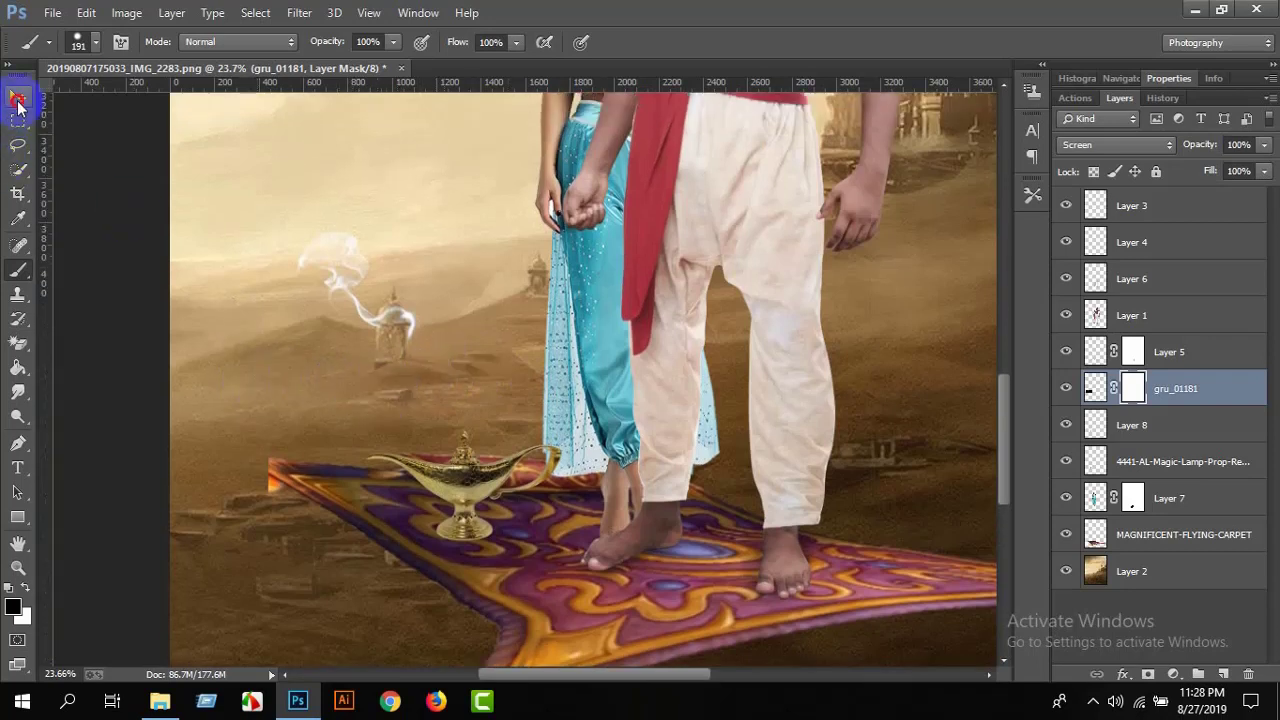
# Move the smoke wisp down just above the lamp and set its opacity to 75%.
pyautogui.click(17, 95)
pyautogui.moveTo(430, 367); pyautogui.dragTo(410, 455)
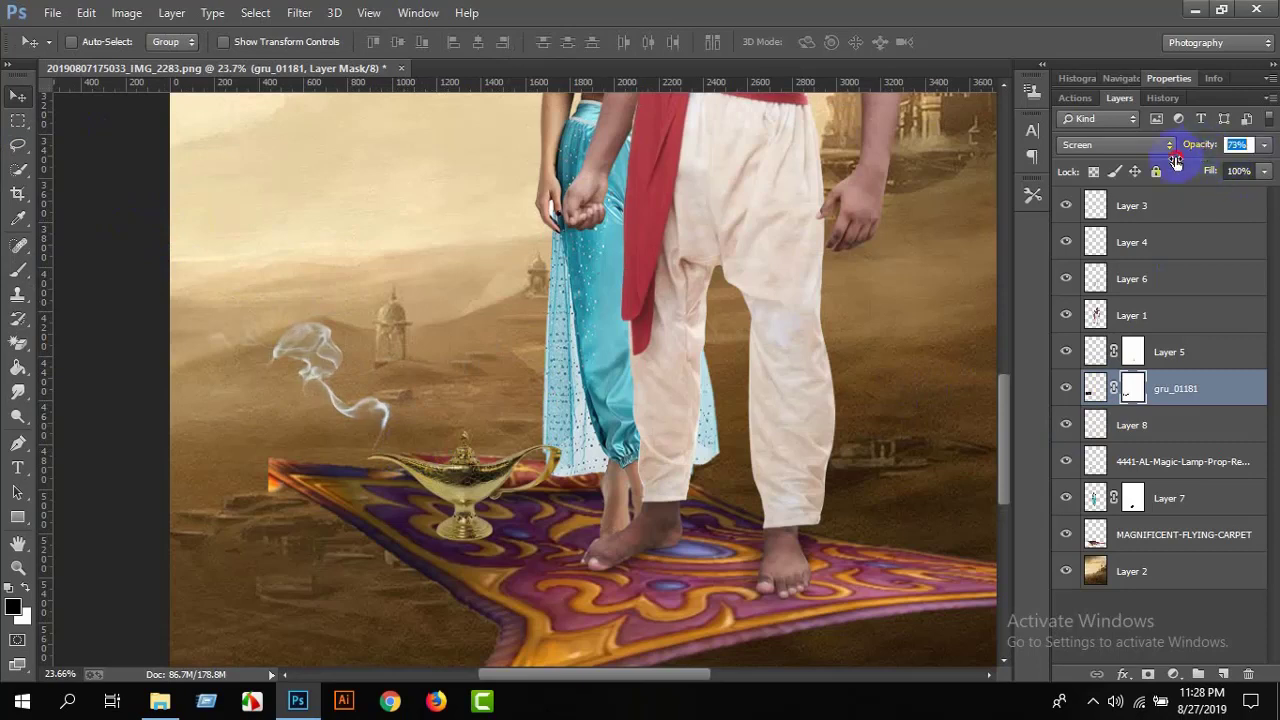
pyautogui.moveTo(1175, 156); pyautogui.dragTo(1182, 156)
pyautogui.moveTo(641, 677); pyautogui.dragTo(711, 680)
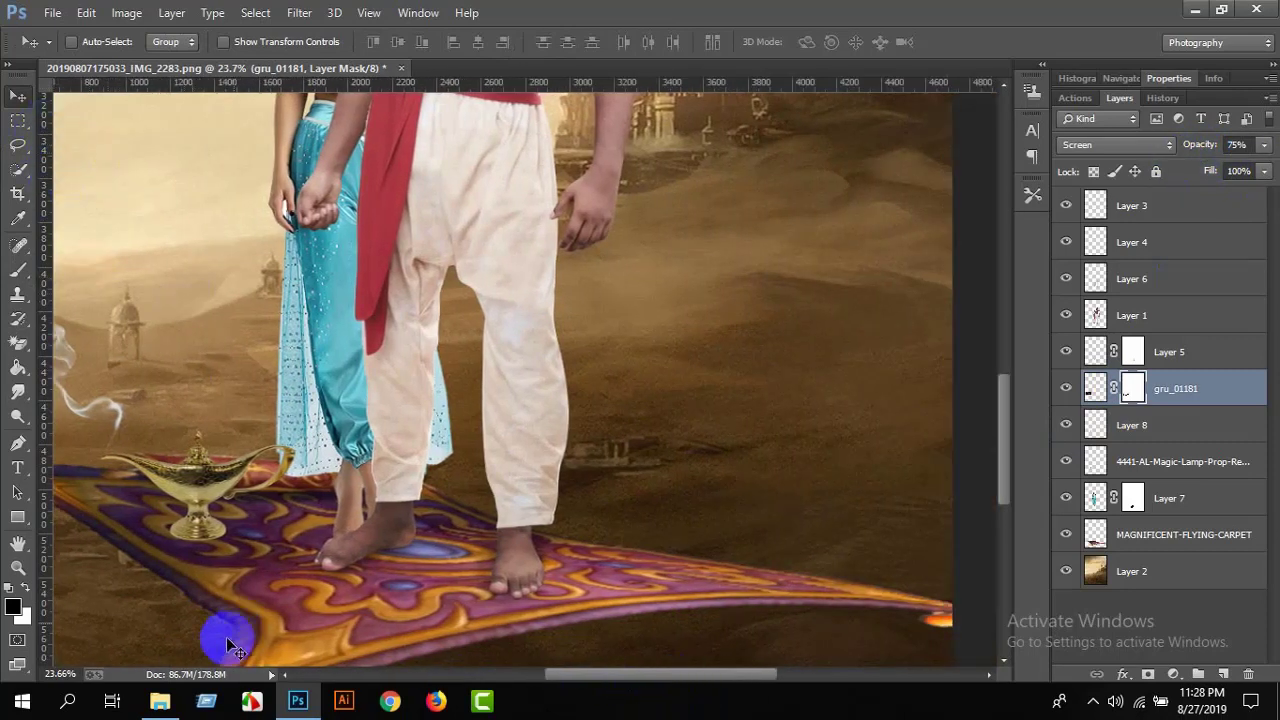
pyautogui.click(160, 700)
# Place the aladdin_3a09_2500x4000 monkey mirrored, rasterize it and move it onto the carpet.
pyautogui.moveTo(838, 272)
pyautogui.mouseDown()
pyautogui.moveTo(314, 708)
pyautogui.moveTo(570, 318)
pyautogui.moveTo(580, 330)
pyautogui.mouseUp()
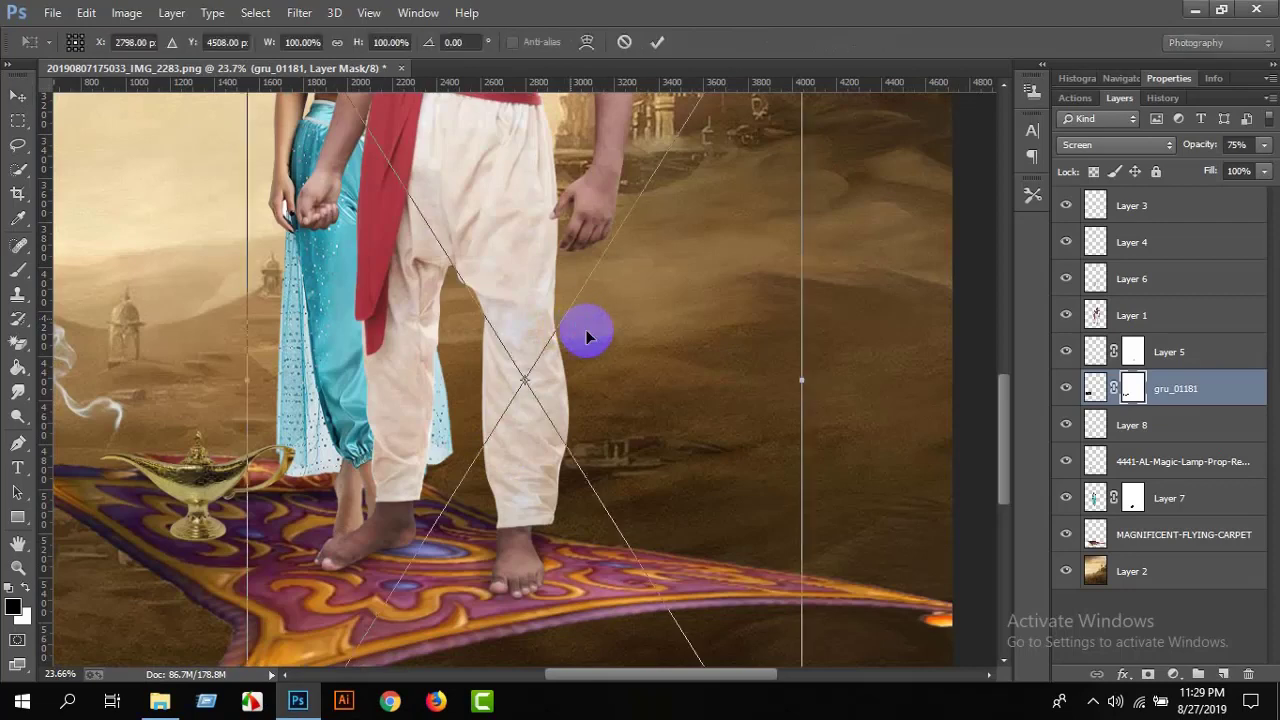
pyautogui.rightClick(557, 531)
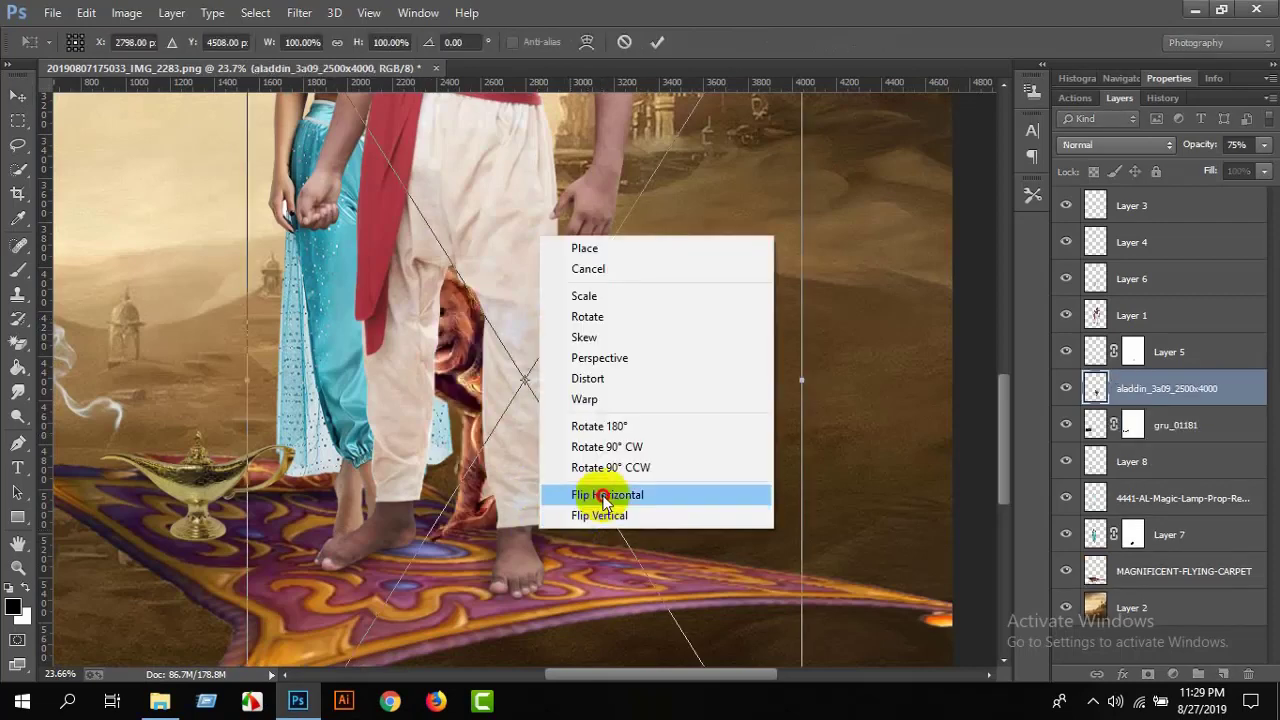
pyautogui.click(603, 491)
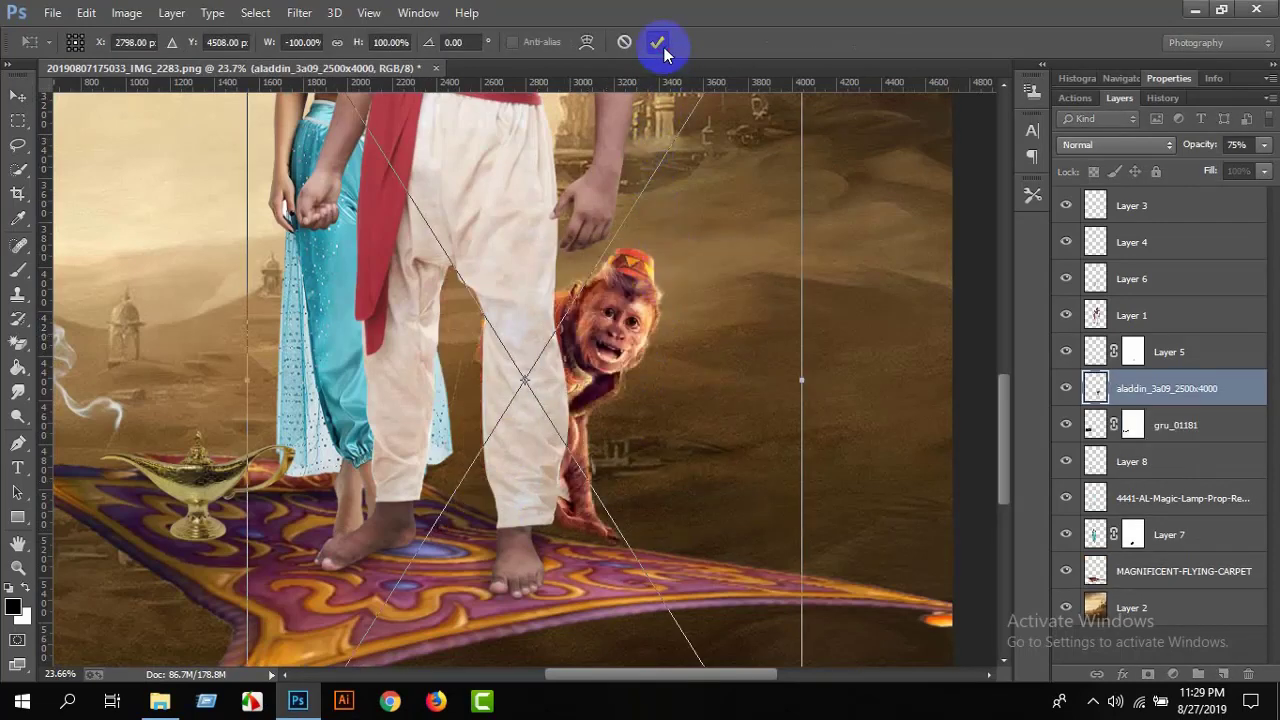
pyautogui.click(660, 43)
pyautogui.rightClick(1133, 395)
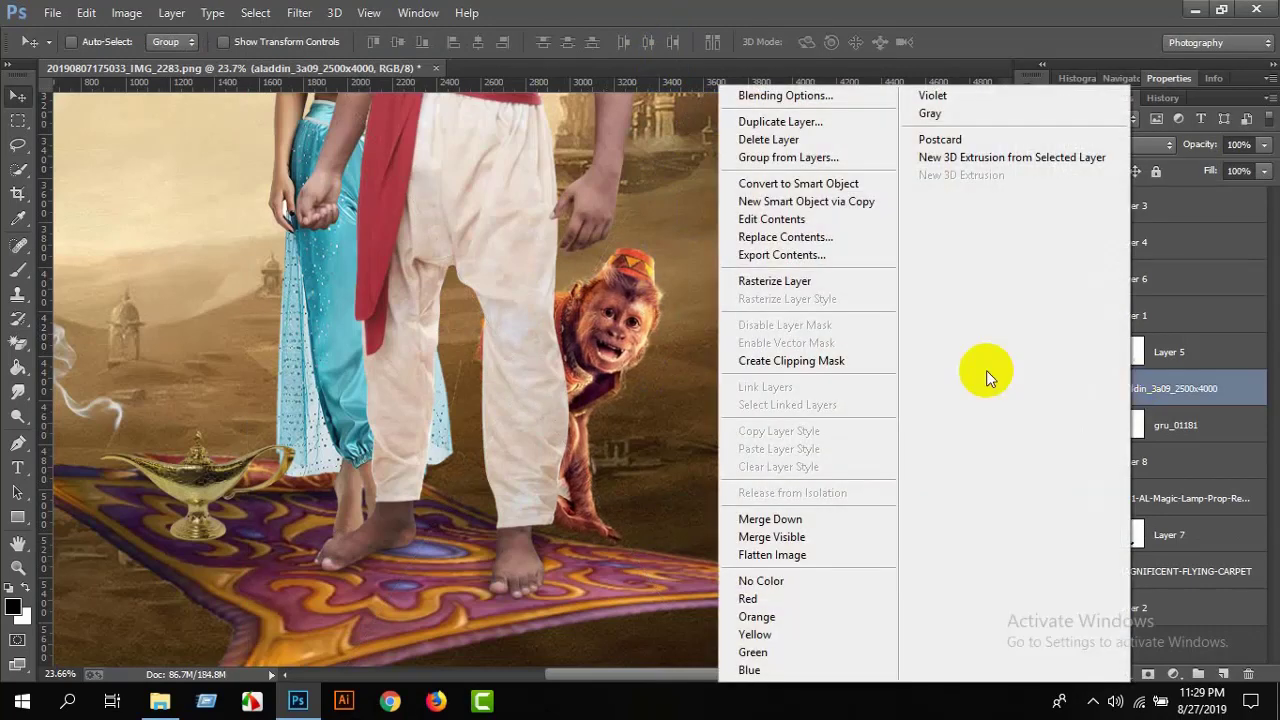
pyautogui.click(765, 290)
pyautogui.moveTo(536, 423); pyautogui.dragTo(537, 484)
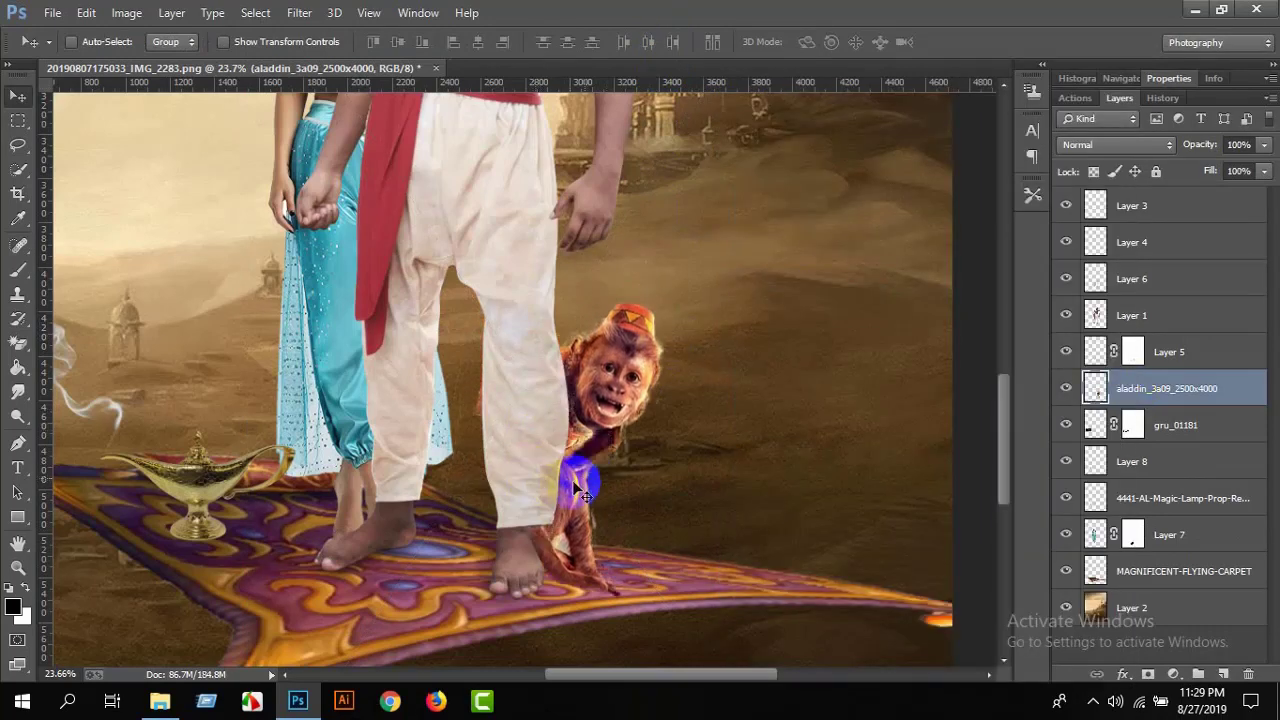
# Zoom out to fit the whole poster in the window.
pyautogui.click(17, 567)
pyautogui.moveTo(409, 349); pyautogui.dragTo(400, 330)
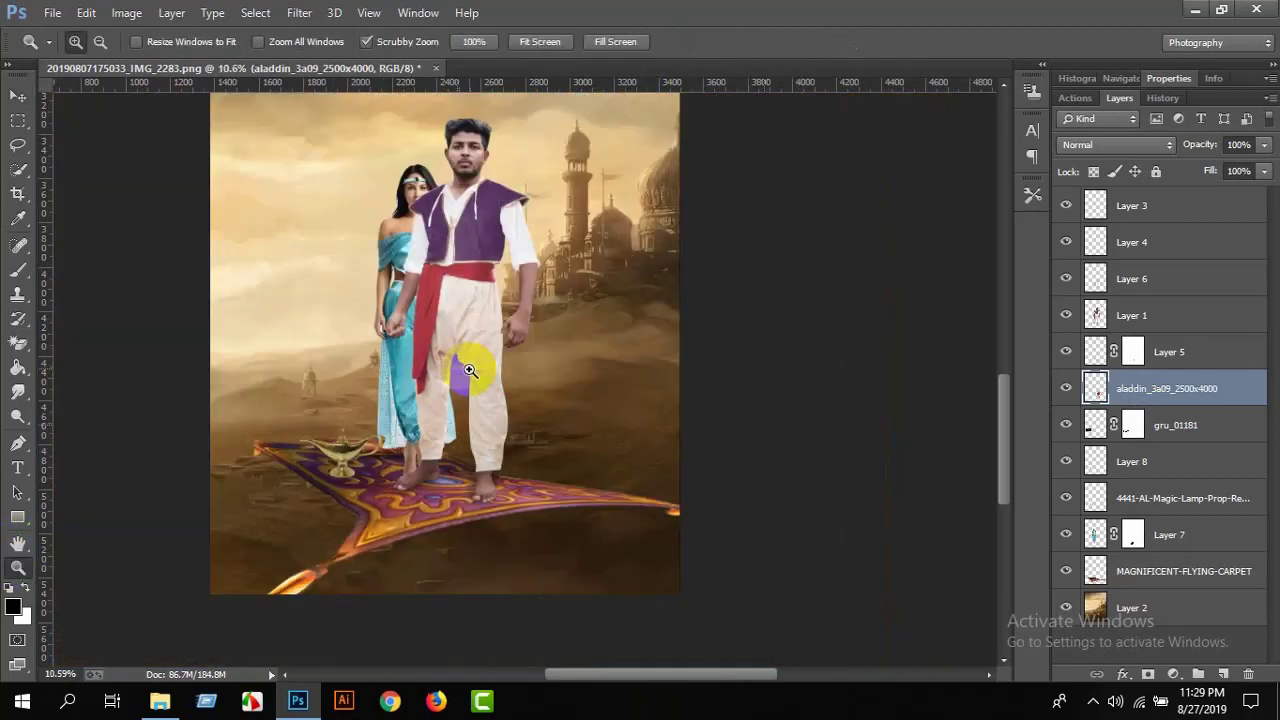
pyautogui.rightClick(495, 410)
pyautogui.click(500, 398)
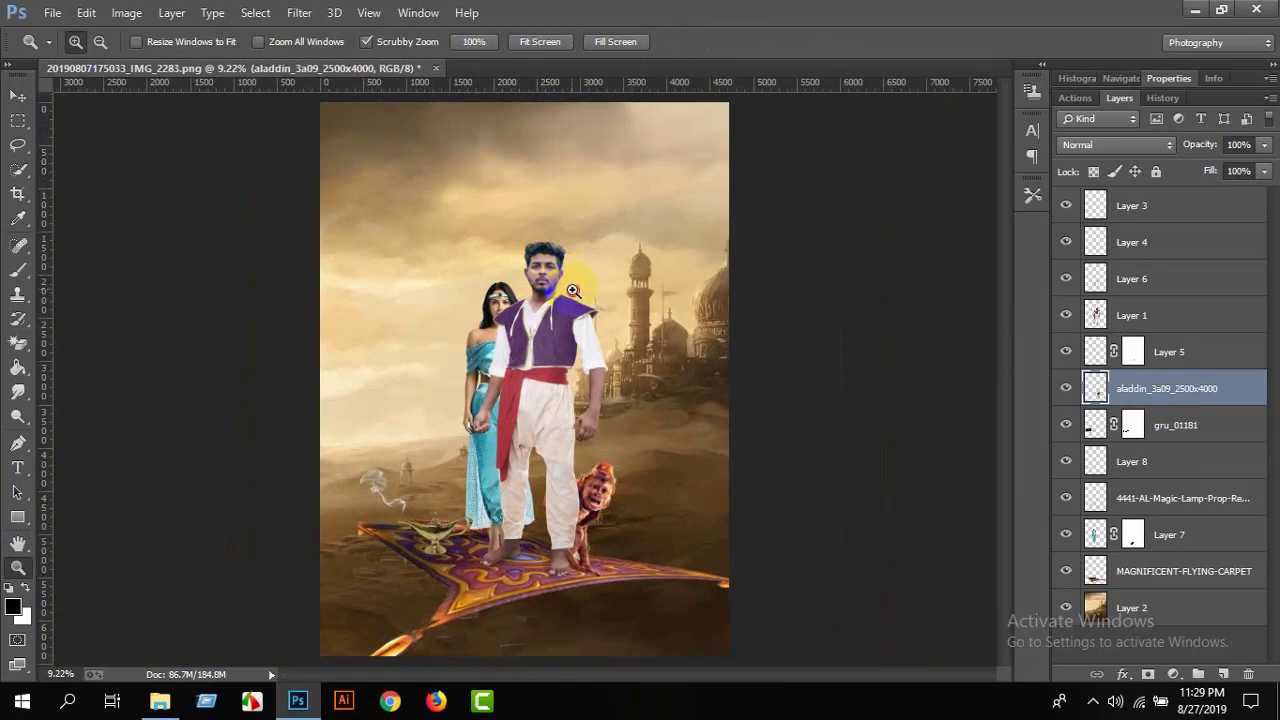
# Drag the Aladdin logo image from the poster folder into Photoshop.
pyautogui.click(18, 97)
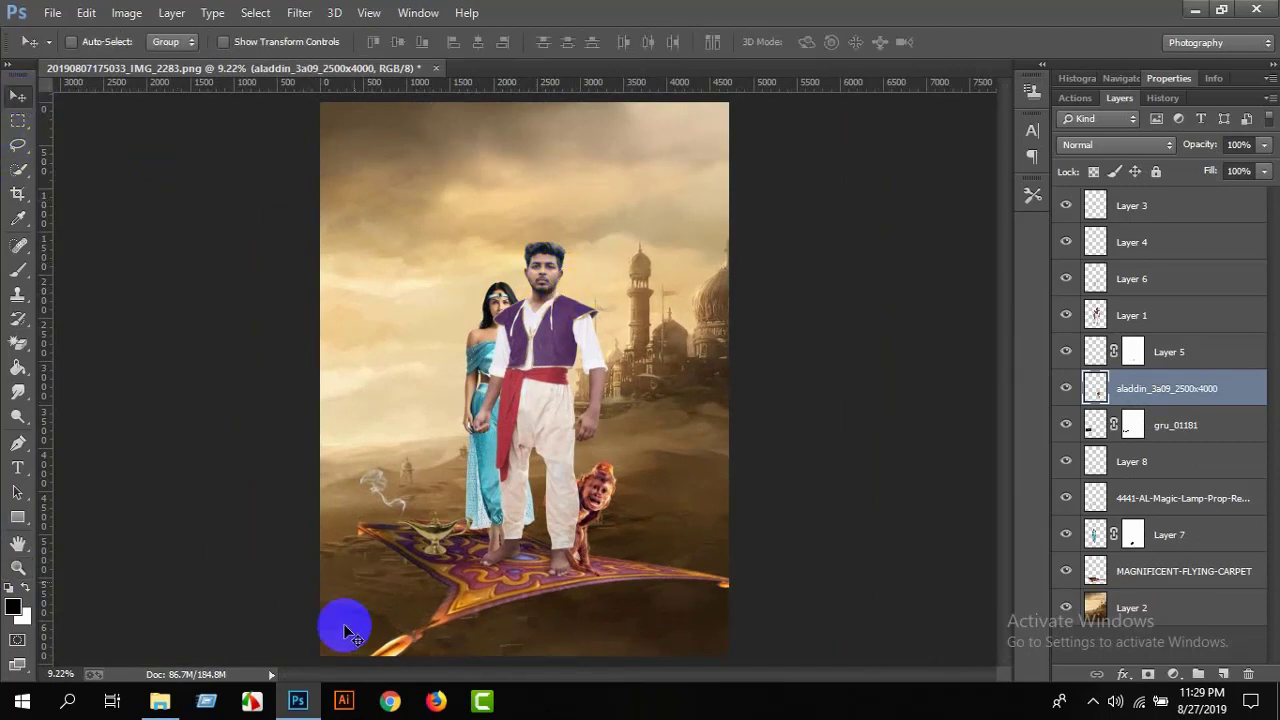
pyautogui.click(160, 700)
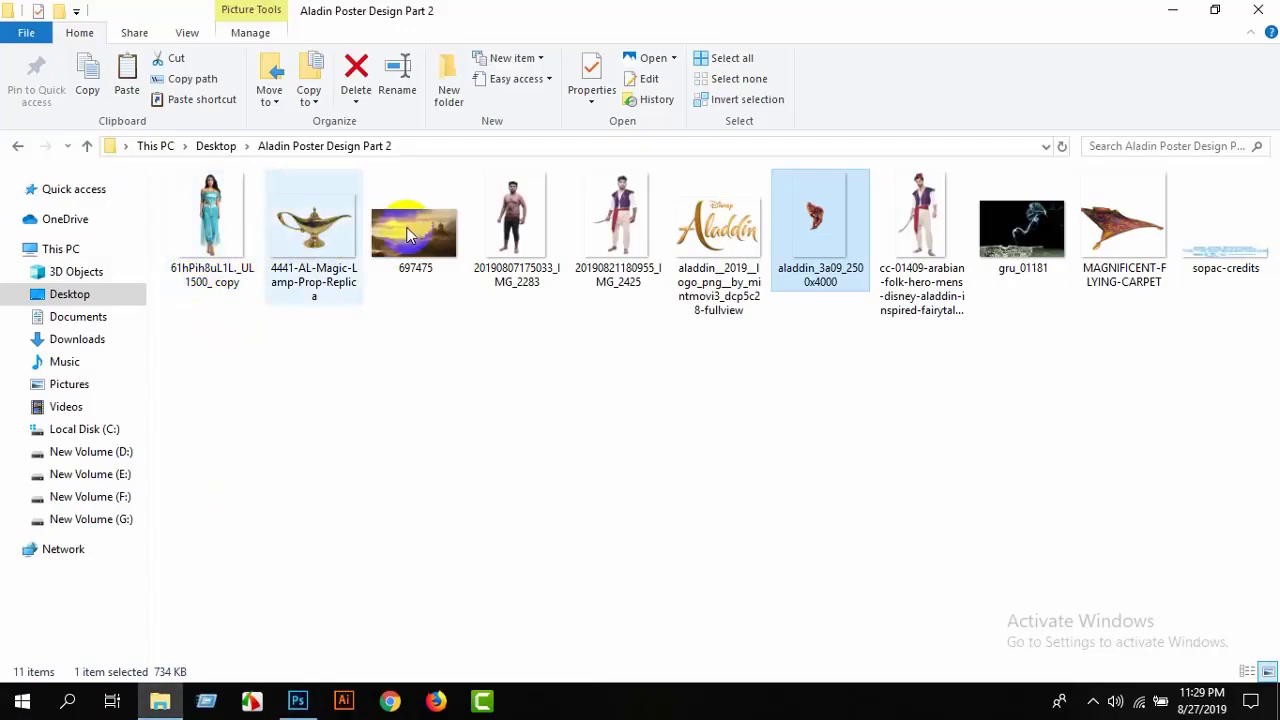
pyautogui.click(695, 265)
pyautogui.moveTo(695, 265); pyautogui.dragTo(396, 300)
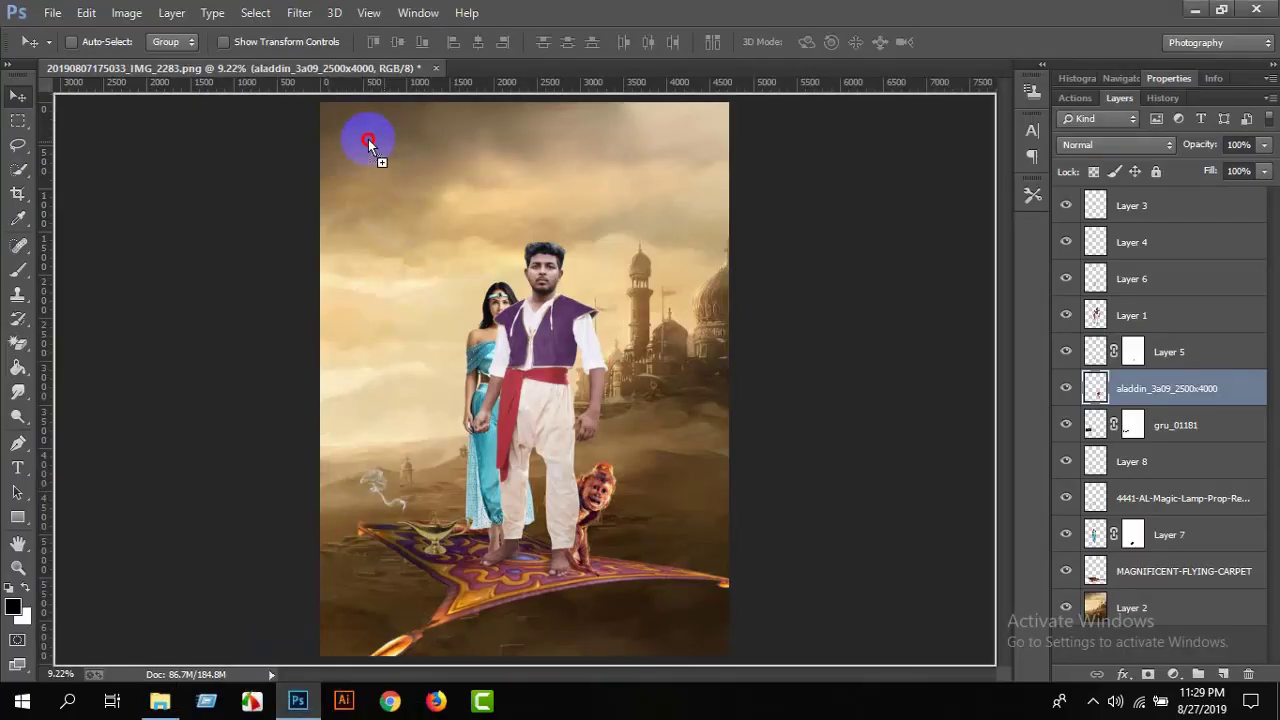
# Place the Aladdin logo enlarged, rasterize it, and move it to the top-left corner.
pyautogui.moveTo(396, 300); pyautogui.dragTo(357, 134)
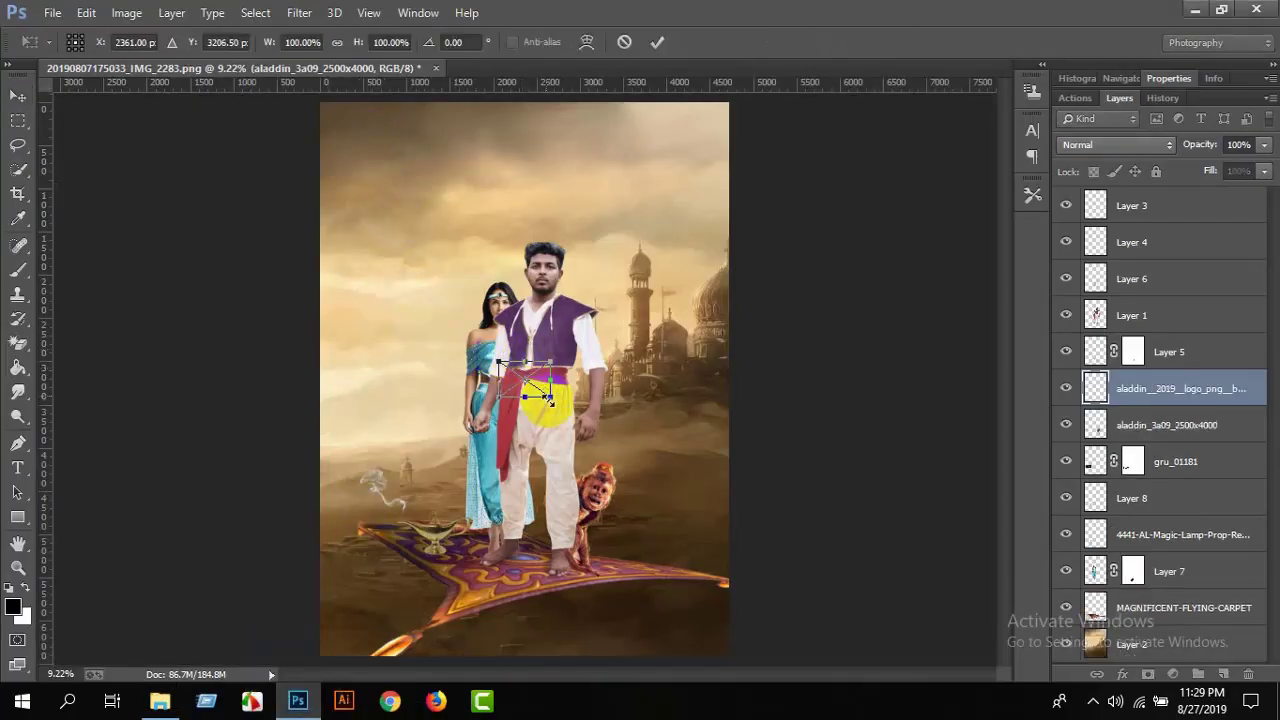
pyautogui.moveTo(550, 397); pyautogui.dragTo(620, 448)
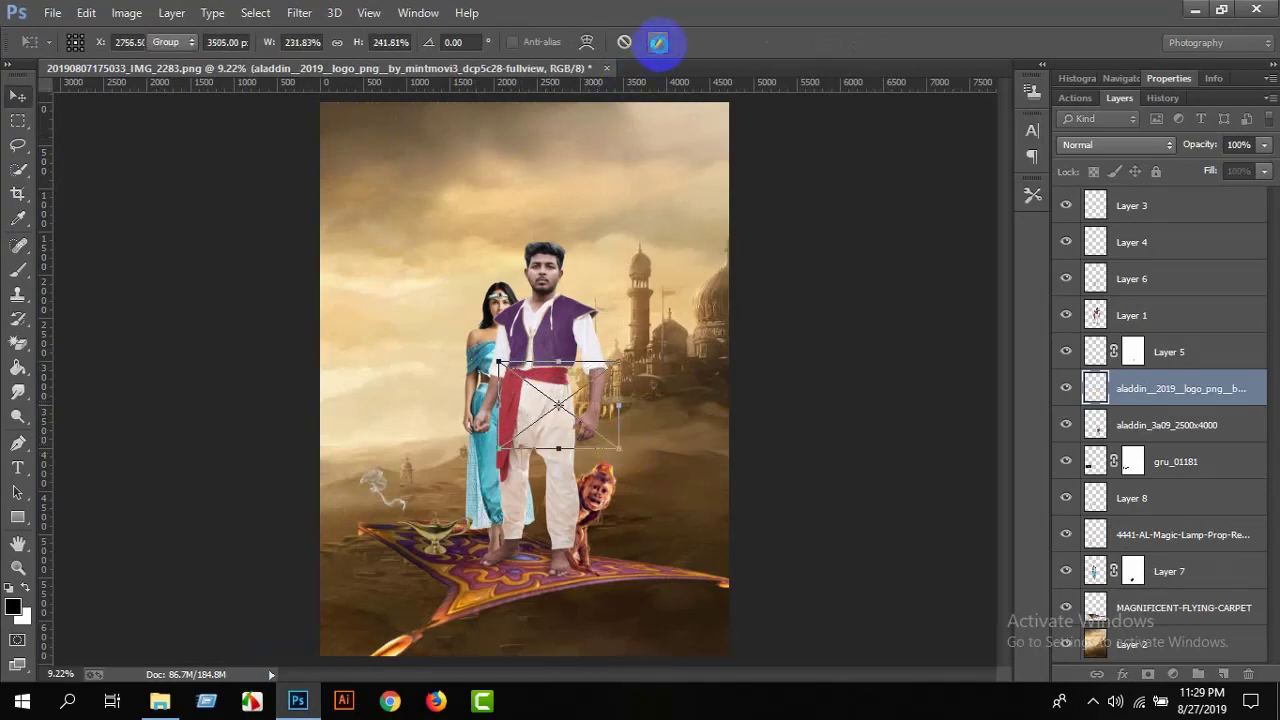
pyautogui.click(657, 42)
pyautogui.rightClick(1193, 397)
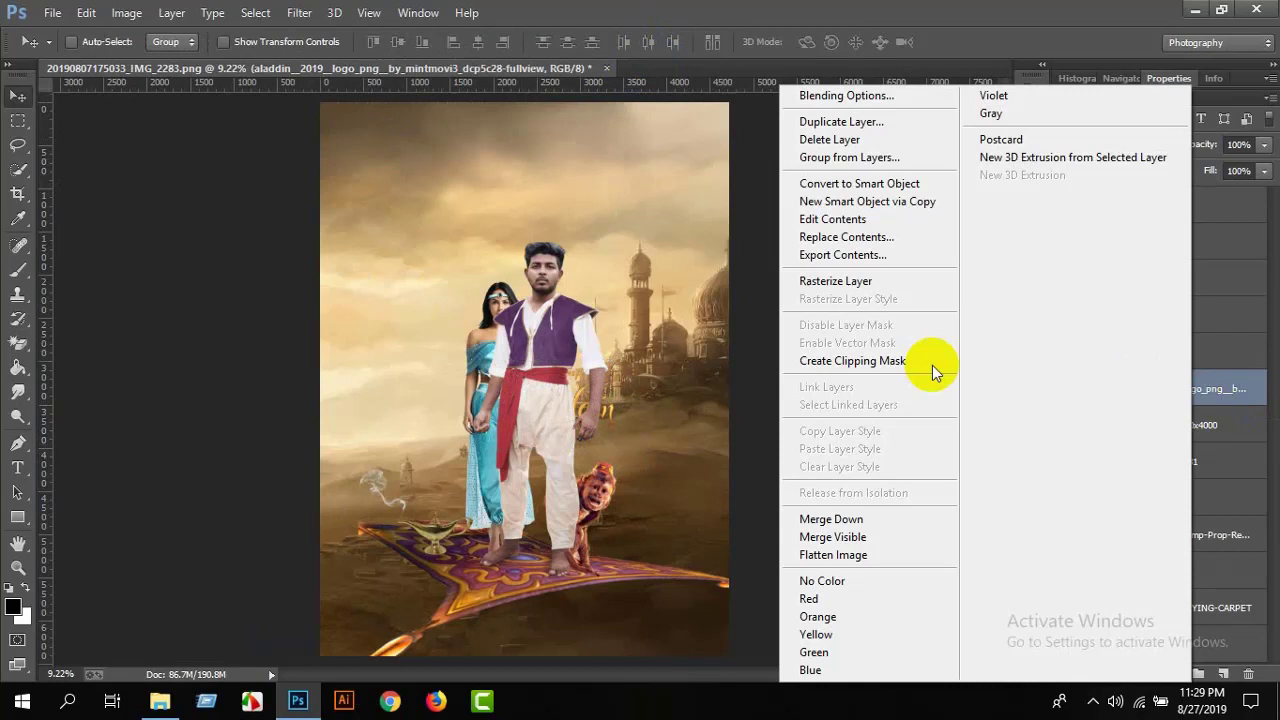
pyautogui.click(871, 280)
pyautogui.moveTo(620, 420)
pyautogui.mouseDown()
pyautogui.moveTo(438, 245)
pyautogui.moveTo(370, 208)
pyautogui.mouseUp()
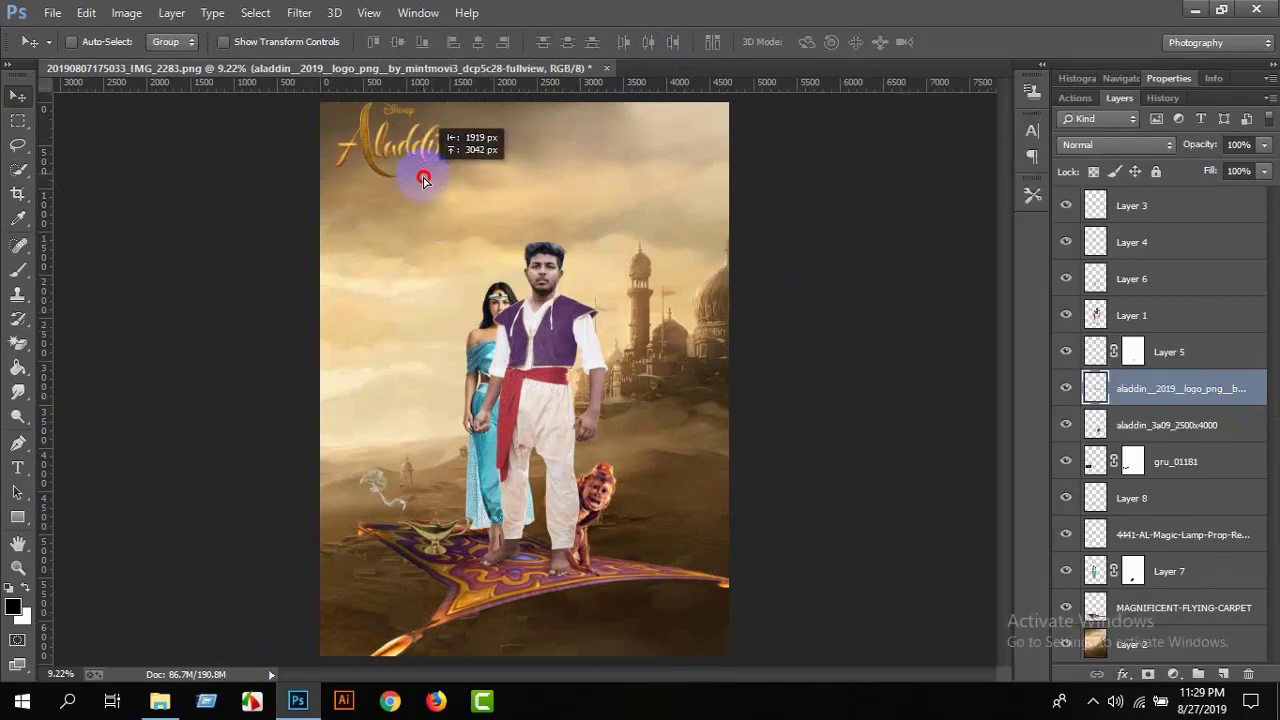
pyautogui.click(13, 222)
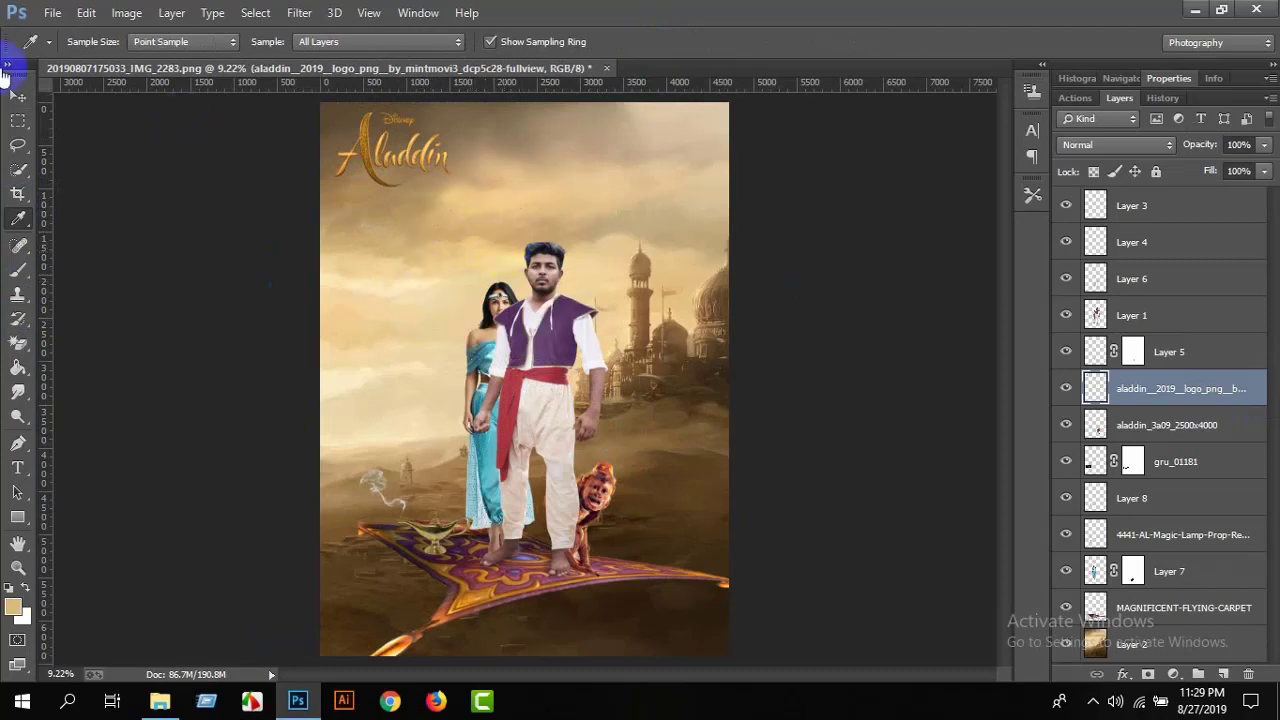
# Add a Color Balance layer above Layer 3 with midtones +23, −17, −11 in Lighten mode.
pyautogui.click(17, 95)
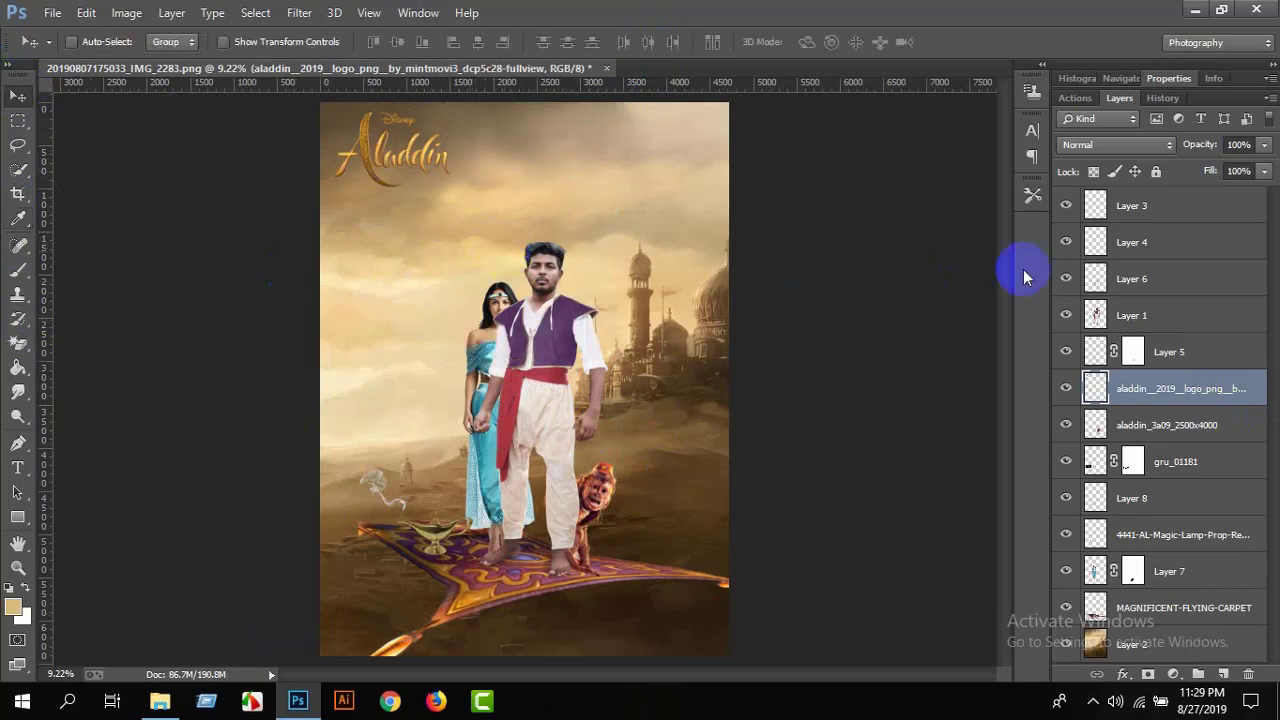
pyautogui.click(1135, 205)
pyautogui.click(1173, 674)
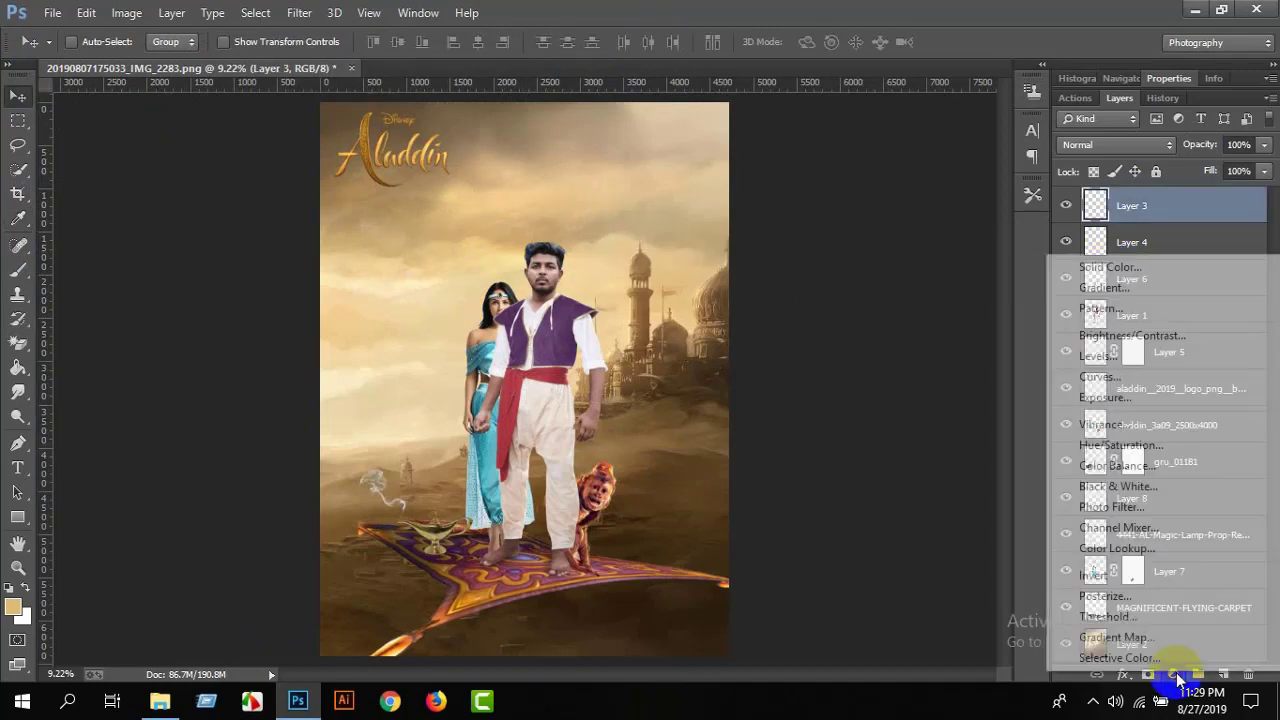
pyautogui.click(1180, 463)
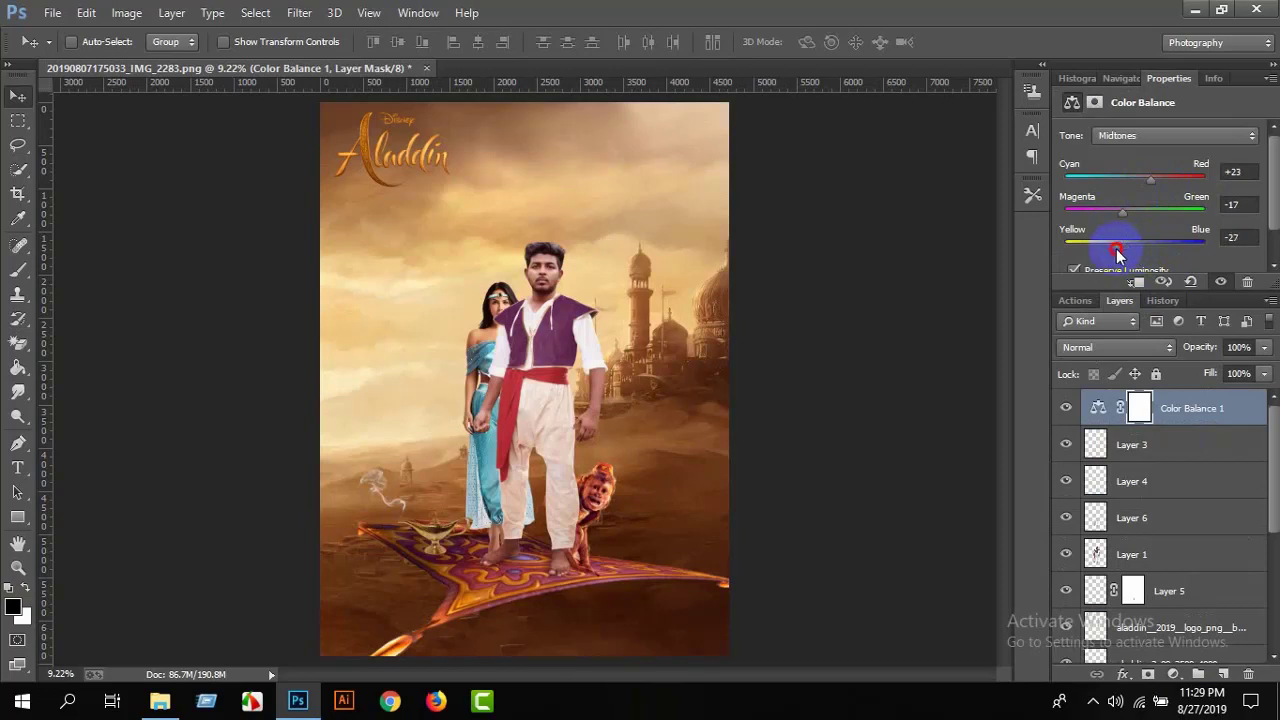
pyautogui.doubleClick(1168, 82)
pyautogui.click(1066, 213)
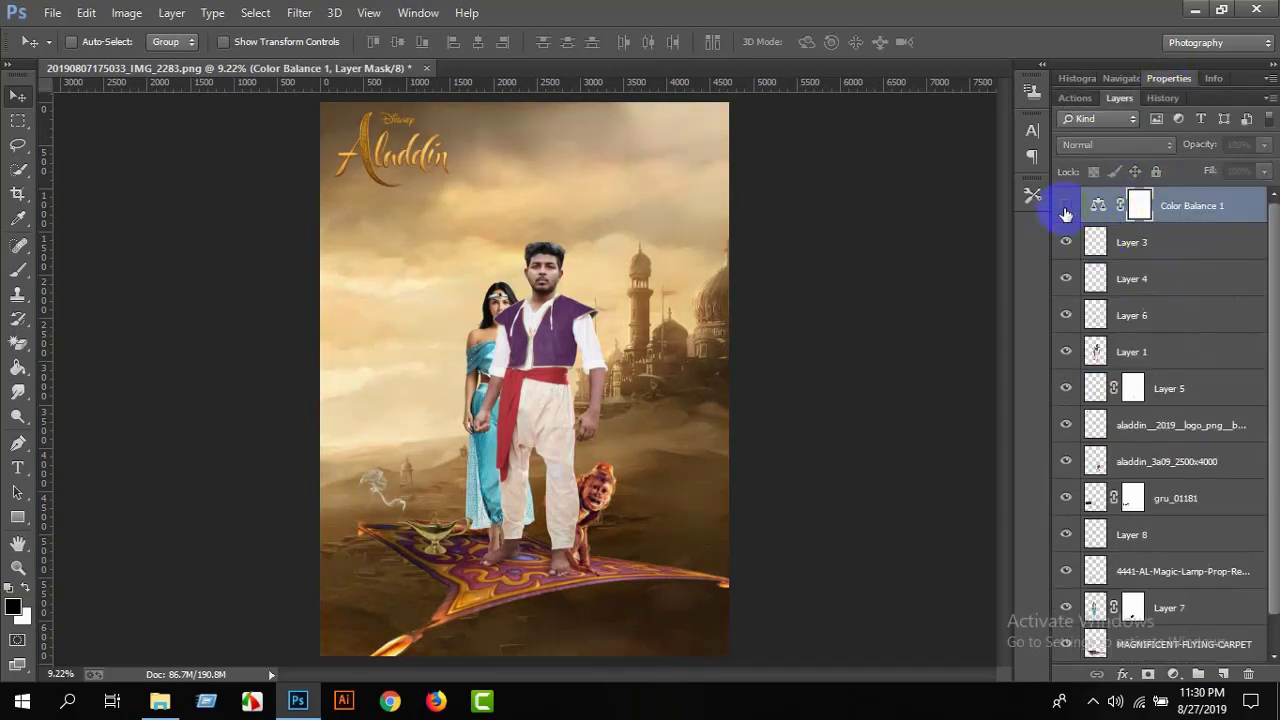
pyautogui.click(1066, 213)
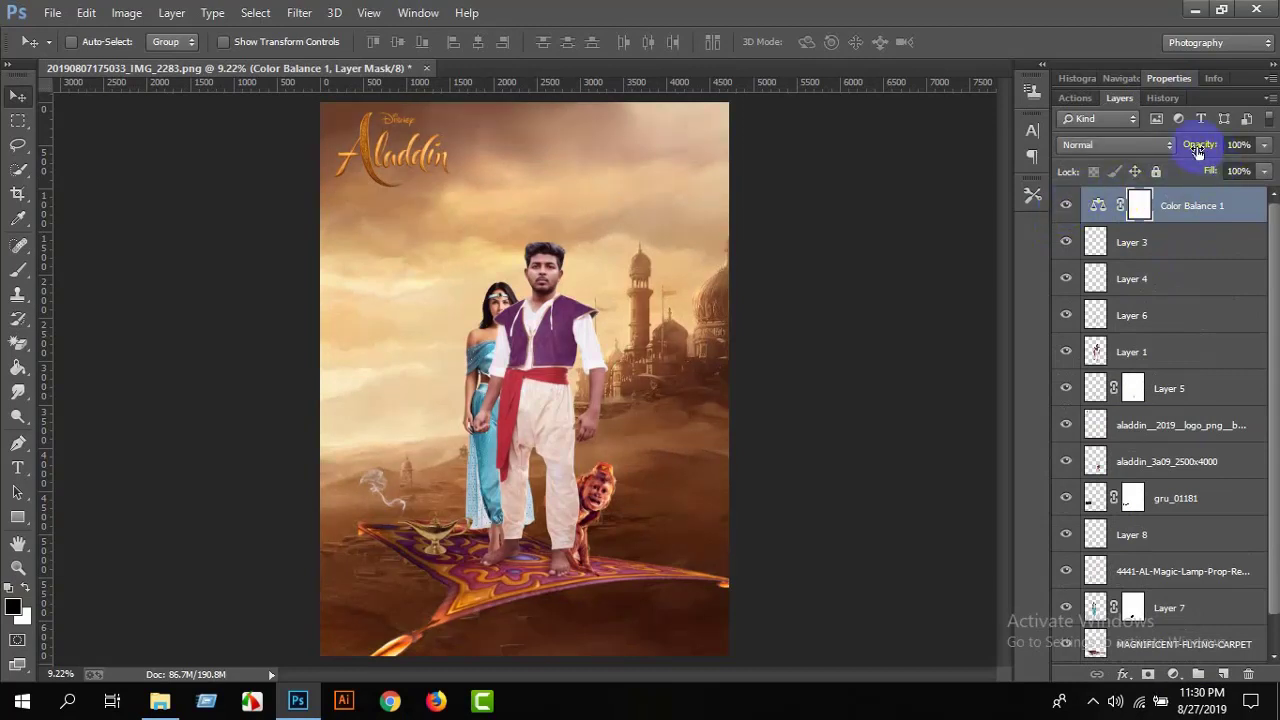
pyautogui.click(1116, 160)
pyautogui.click(1098, 297)
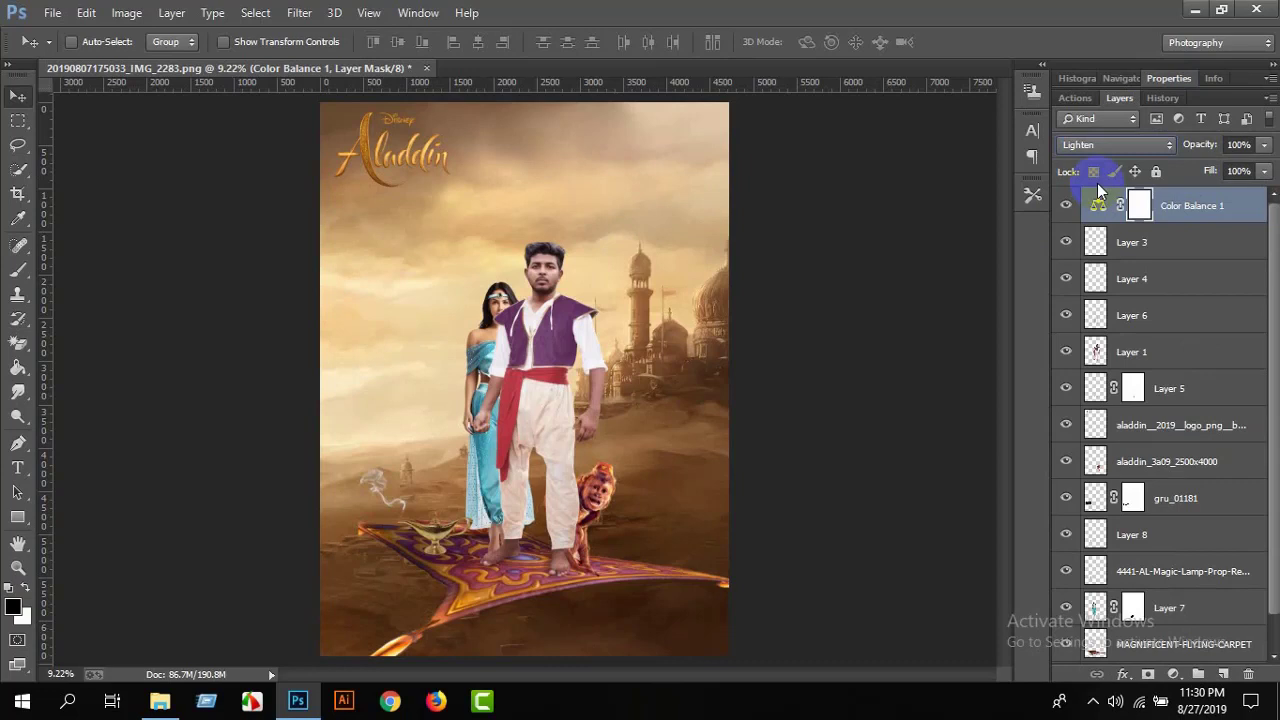
pyautogui.click(1067, 210)
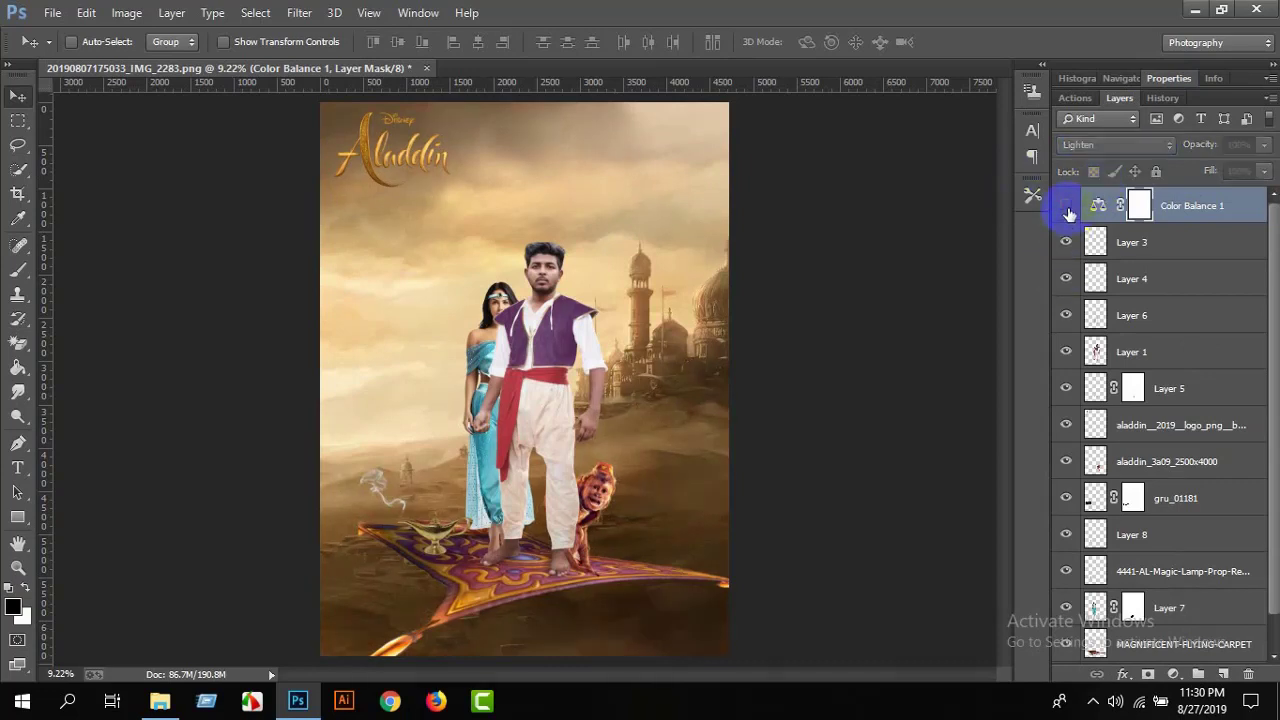
pyautogui.click(1067, 210)
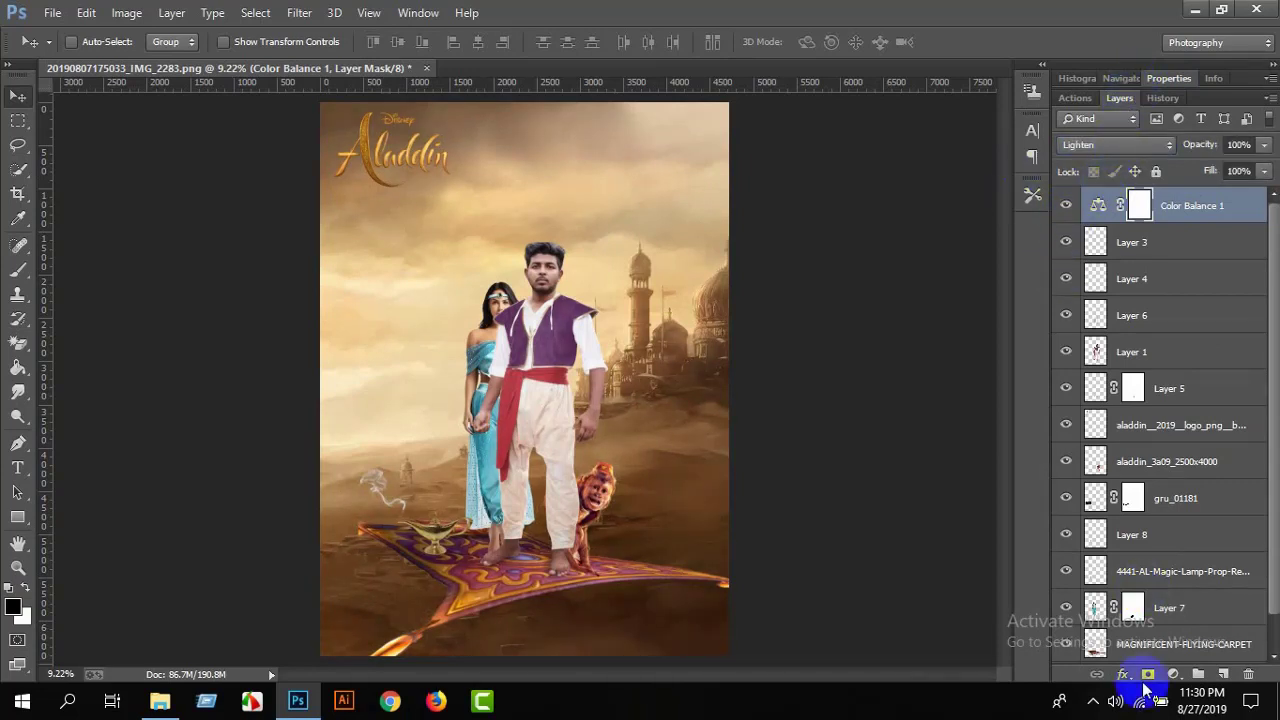
# Add a Hue/Saturation adjustment layer with Hue −1 and Saturation +3.
pyautogui.click(1172, 674)
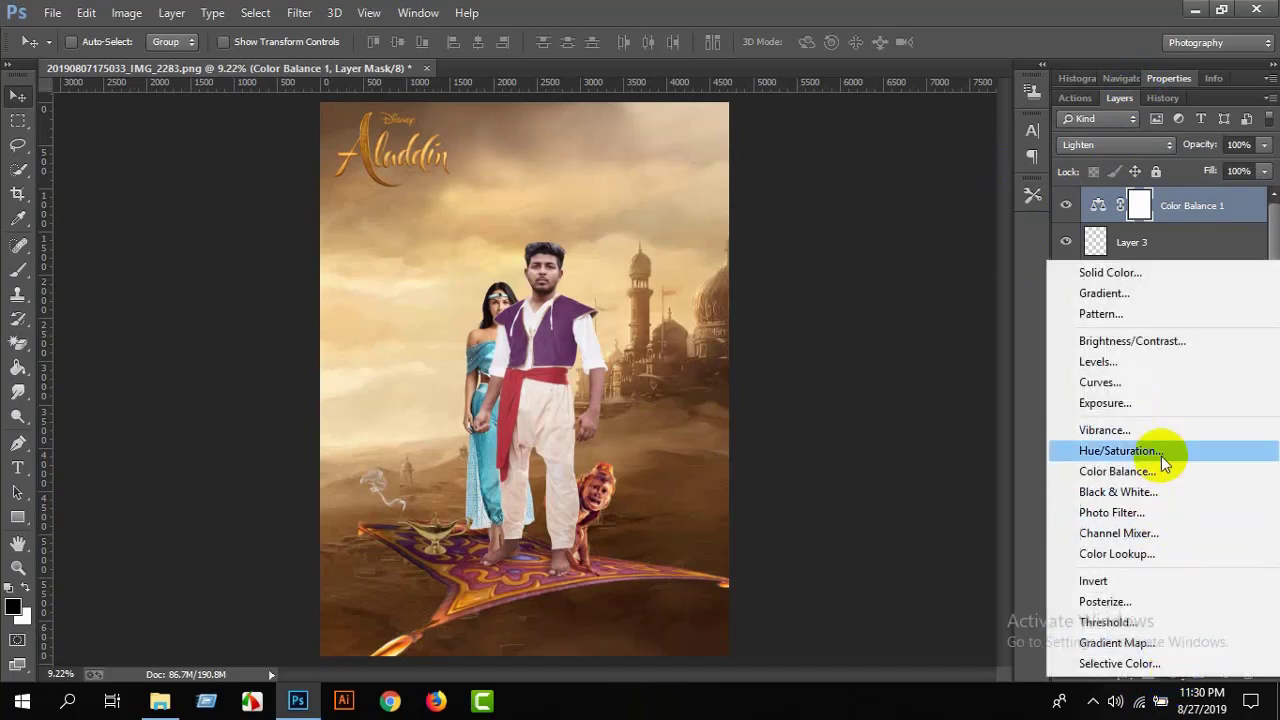
pyautogui.click(1155, 452)
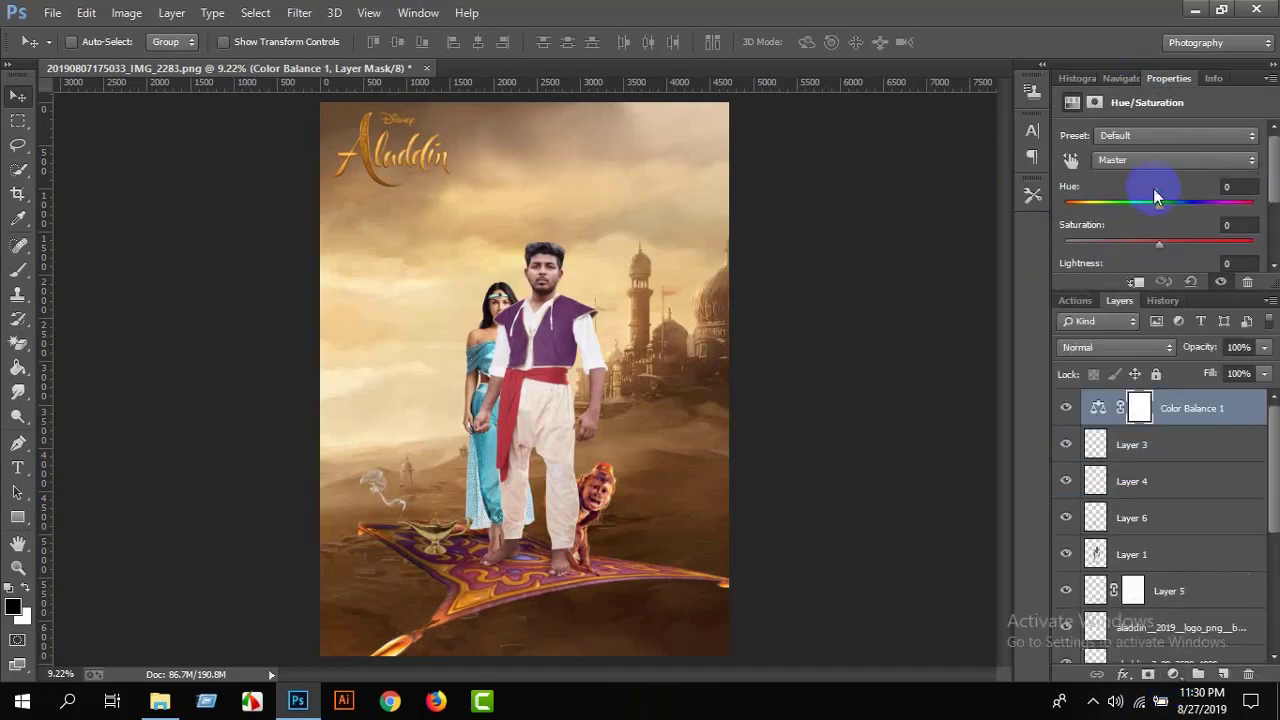
pyautogui.moveTo(1160, 210)
pyautogui.mouseDown()
pyautogui.moveTo(1143, 203)
pyautogui.moveTo(1160, 210)
pyautogui.mouseUp()
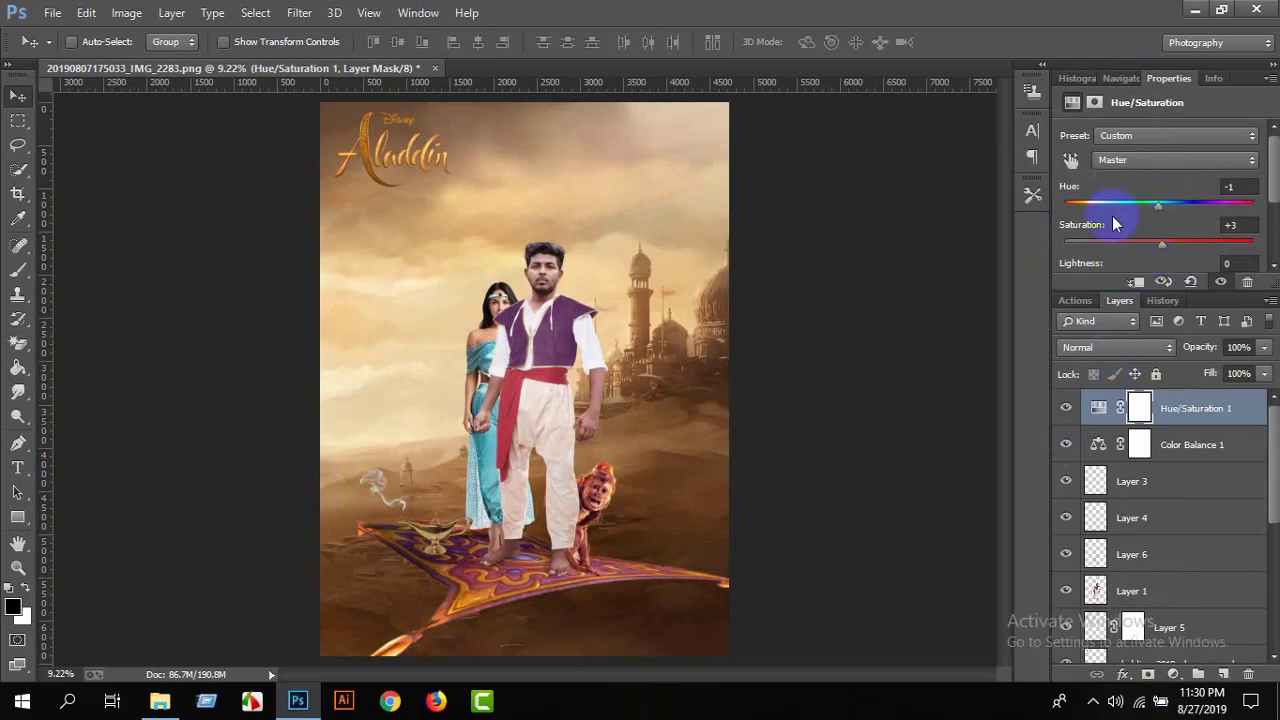
pyautogui.click(1068, 411)
pyautogui.click(1066, 409)
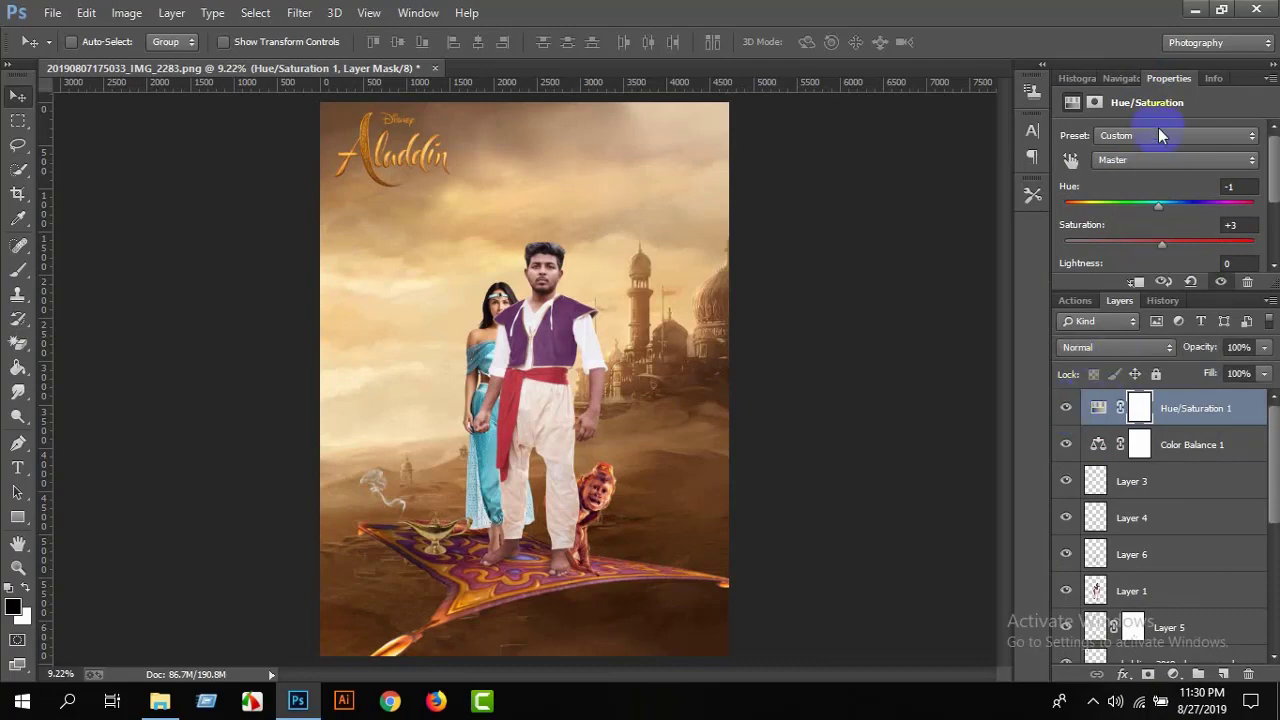
pyautogui.doubleClick(1165, 80)
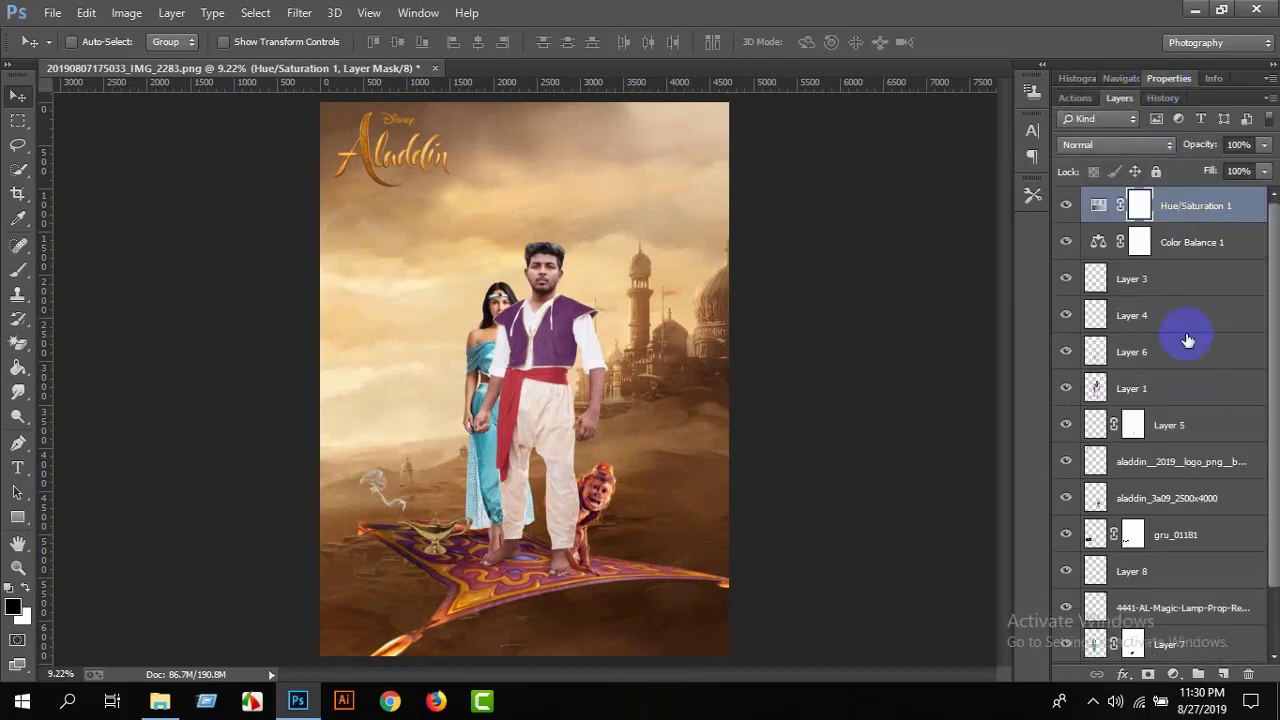
# Merge all visible layers into Layer 2.
pyautogui.scroll(-2, 1187, 603)
pyautogui.rightClick(1155, 641)
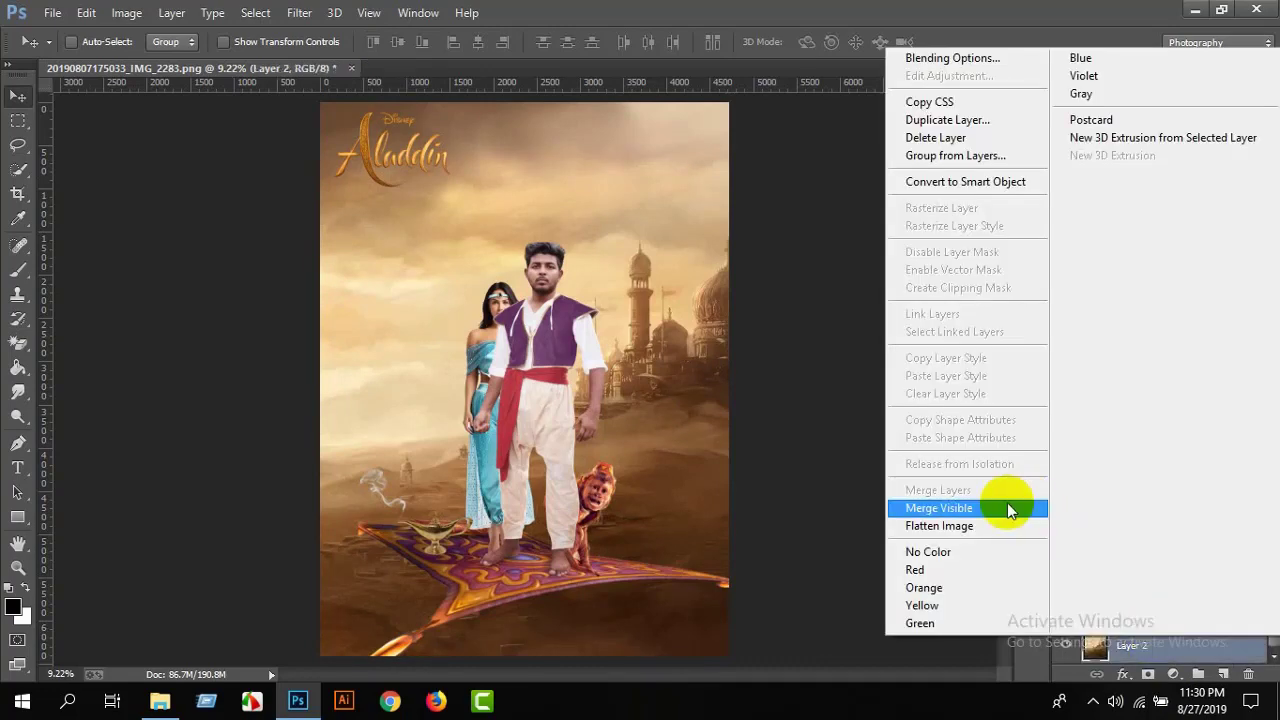
pyautogui.click(930, 508)
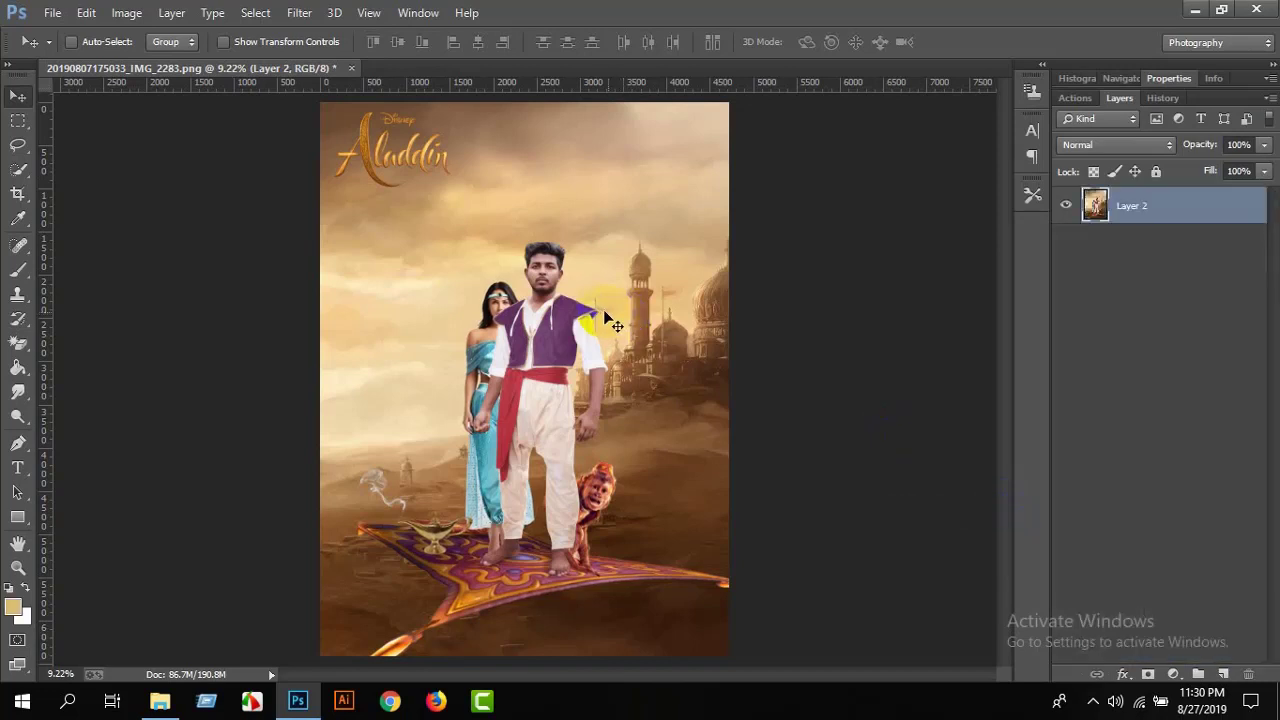
pyautogui.click(163, 703)
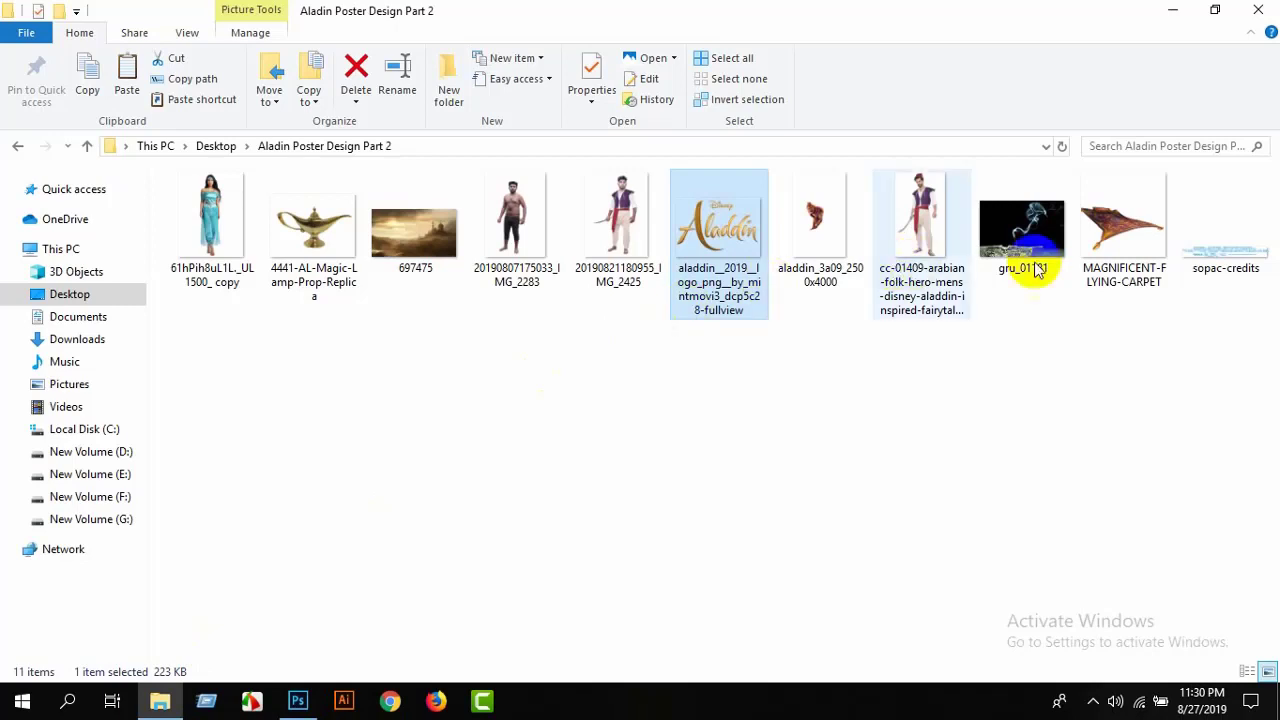
# Drag sopac-credits from the Aladin Poster Design Part 2 folder over to Photoshop.
pyautogui.click(1220, 235)
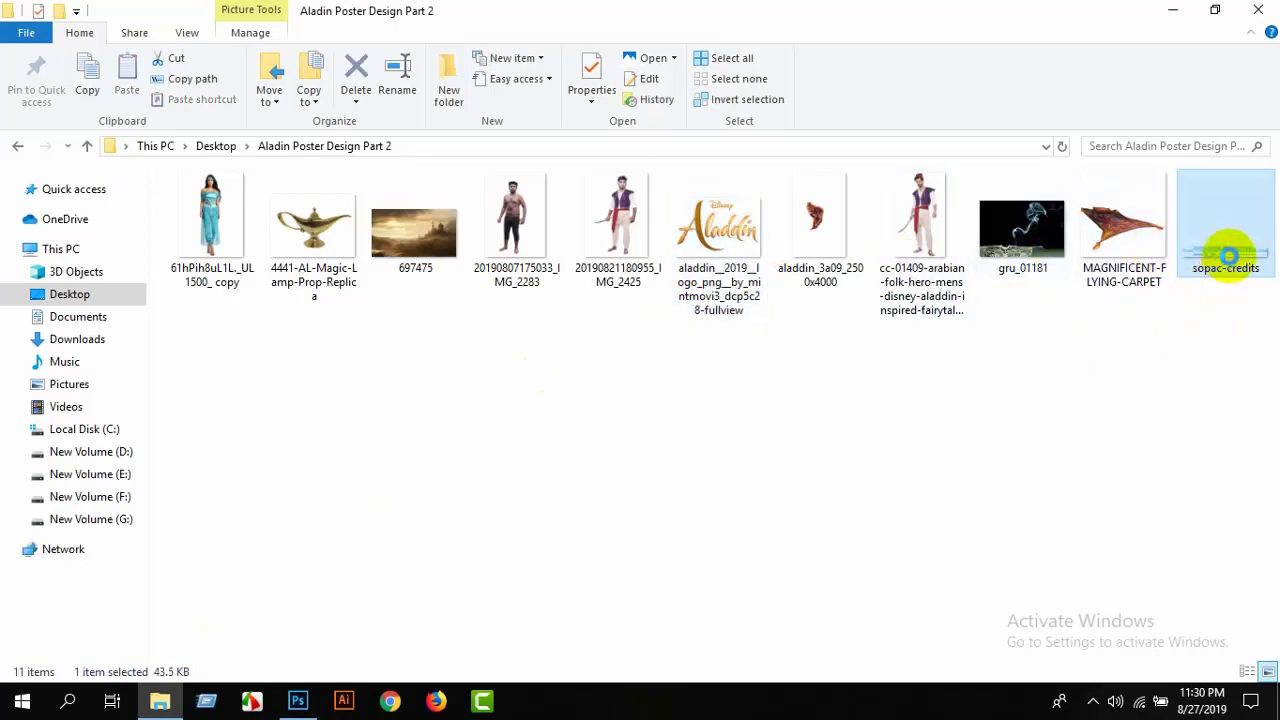
pyautogui.moveTo(1218, 260)
pyautogui.mouseDown()
pyautogui.moveTo(648, 560)
pyautogui.moveTo(300, 680)
pyautogui.moveTo(460, 537)
pyautogui.moveTo(457, 210)
pyautogui.mouseUp()
# Place the credits image stretched wider and rasterize its layer.
pyautogui.moveTo(577, 390); pyautogui.dragTo(866, 436)
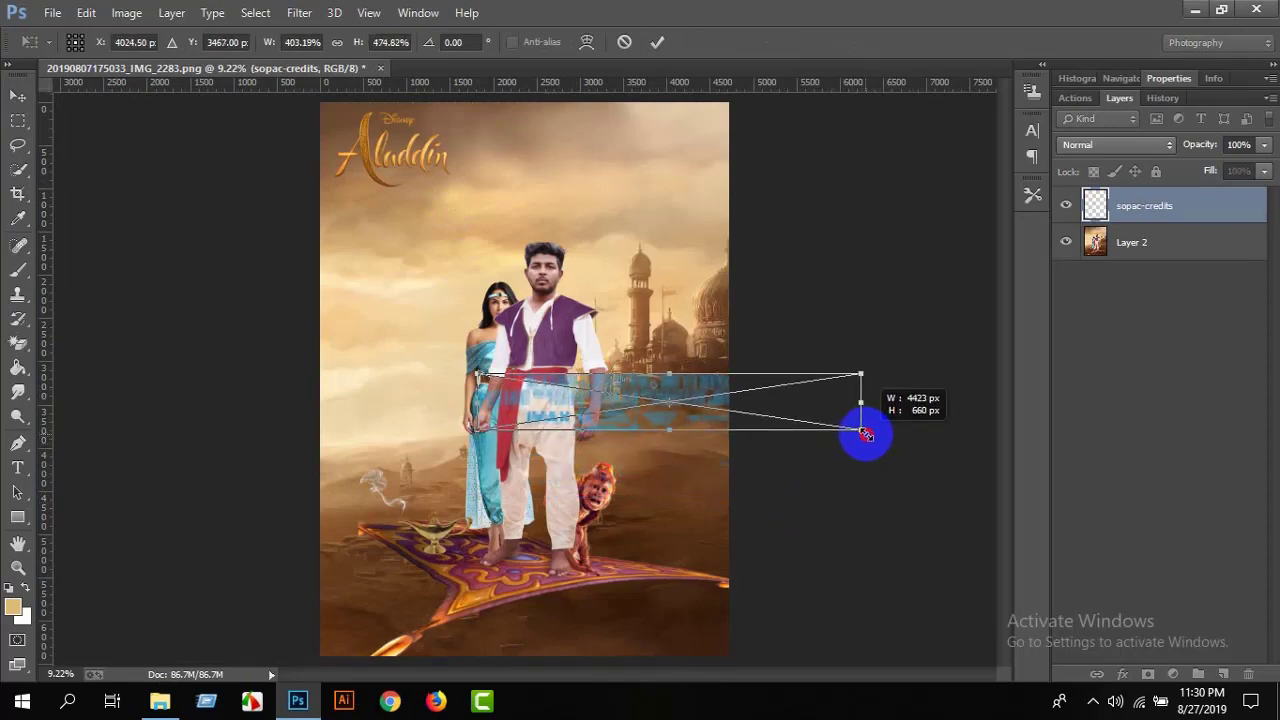
pyautogui.click(655, 44)
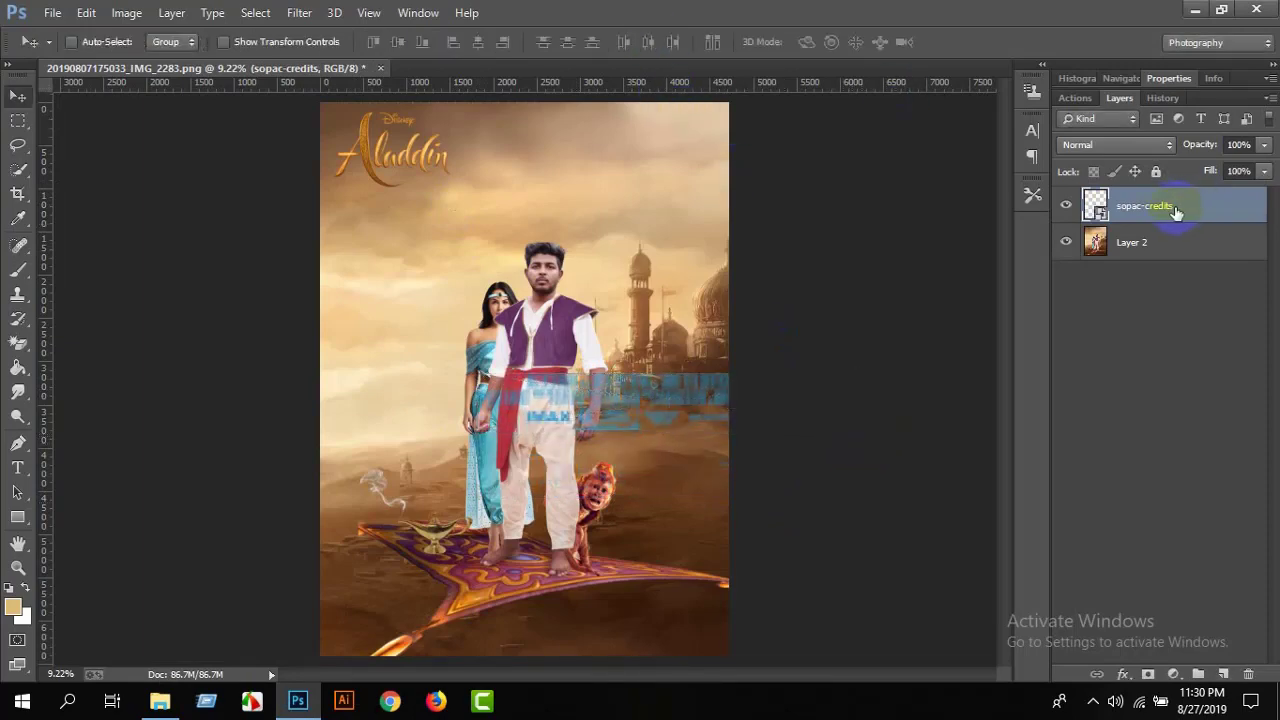
pyautogui.rightClick(1150, 206)
pyautogui.click(800, 282)
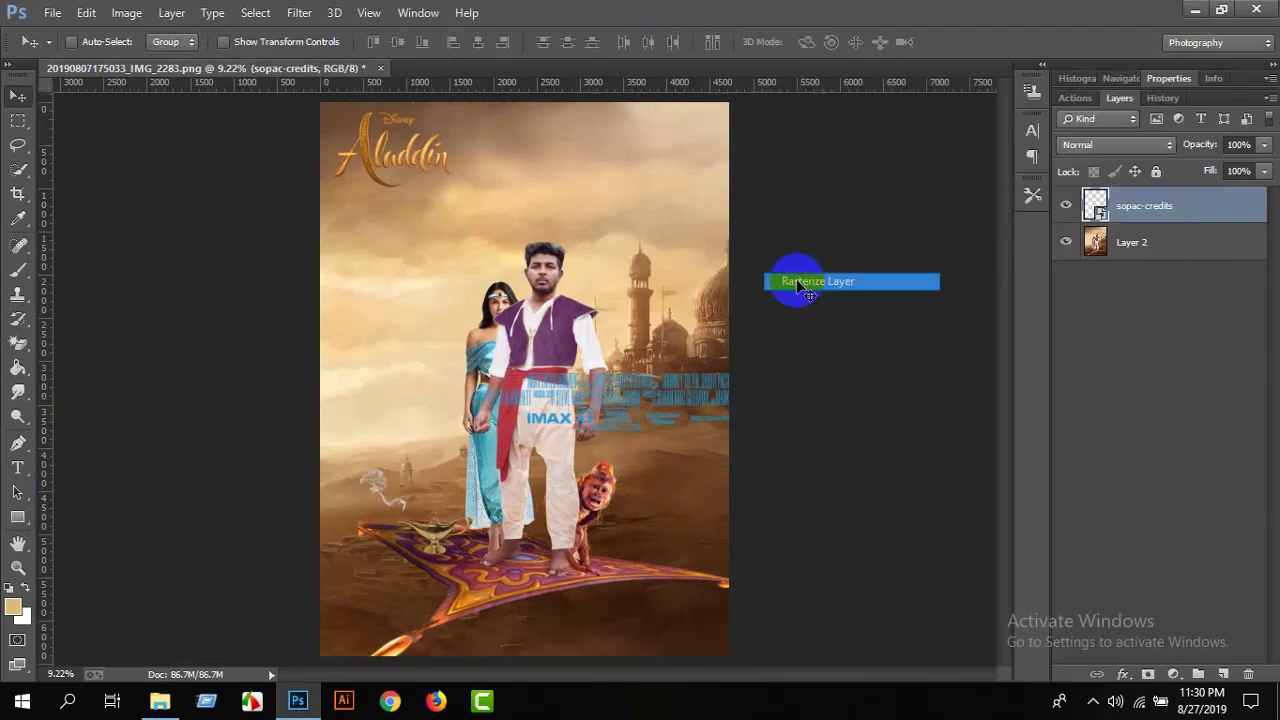
# Brighten the credits with Hue/Saturation Lightness +82.
pyautogui.click(128, 20)
pyautogui.moveTo(154, 60)
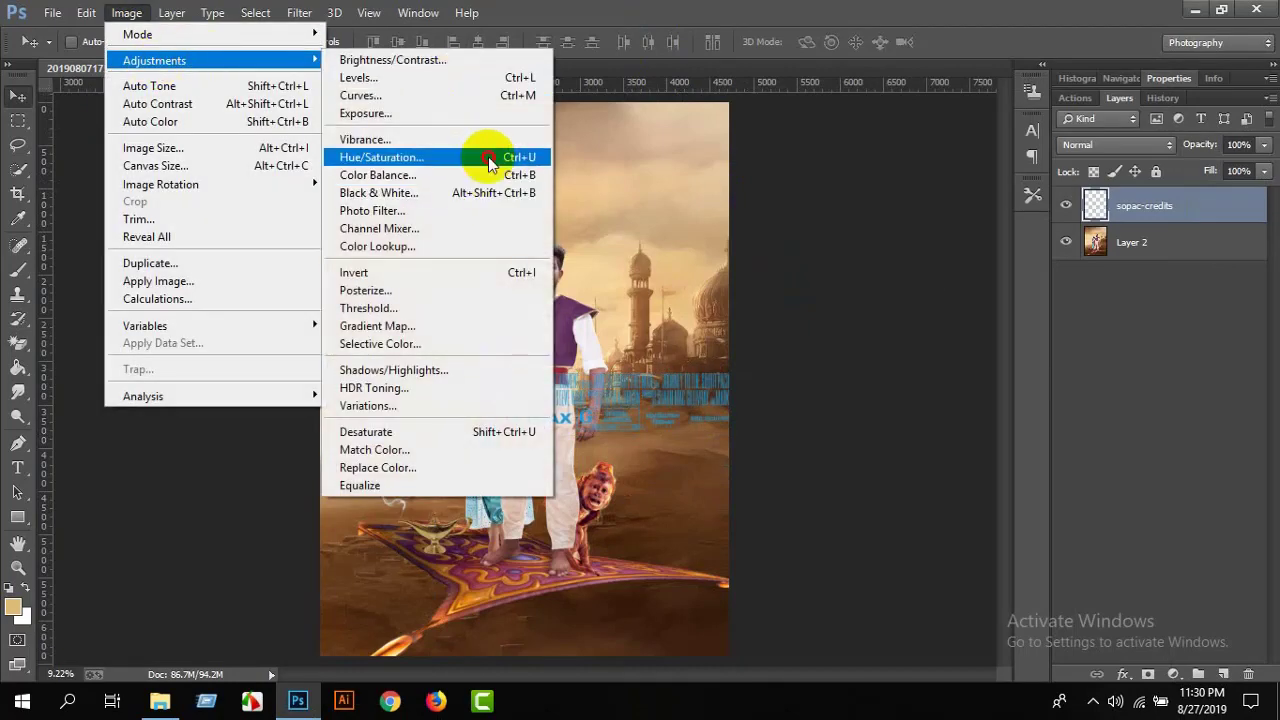
pyautogui.click(490, 163)
pyautogui.moveTo(1018, 326); pyautogui.dragTo(1095, 336)
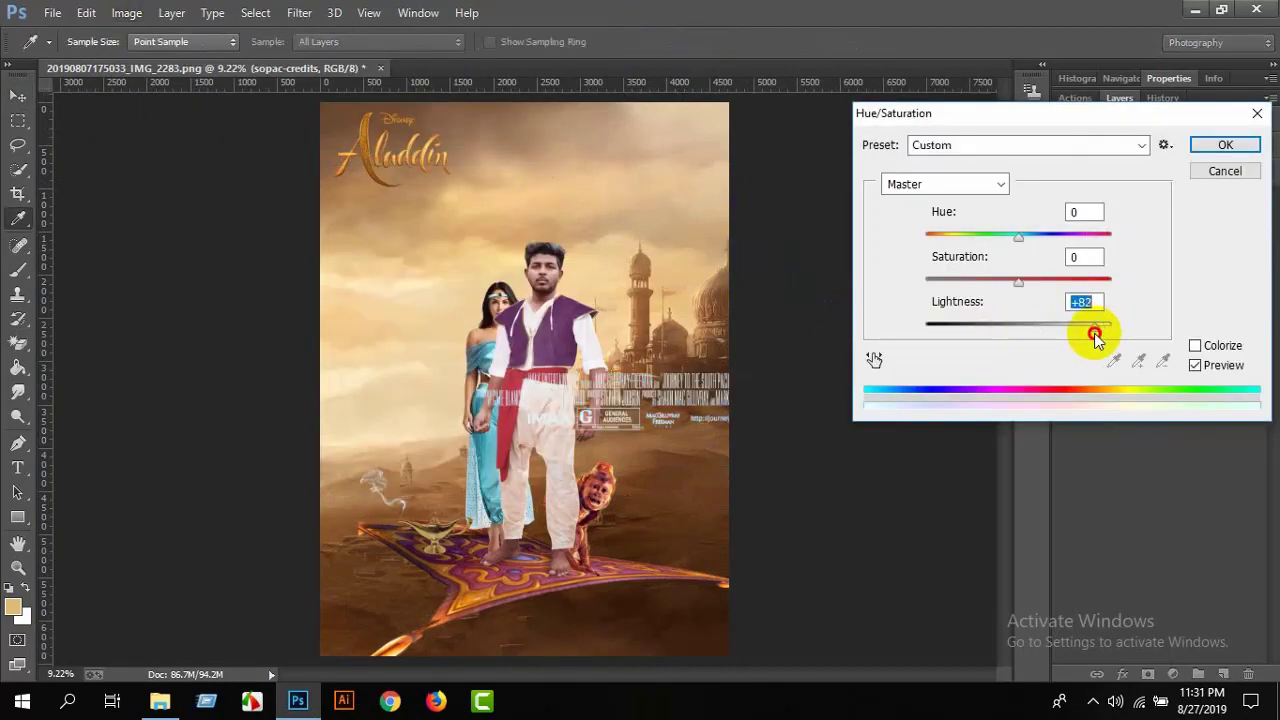
pyautogui.click(1225, 145)
# Transform the credits into a wide band along the poster's bottom edge at 85% opacity.
pyautogui.press('v')
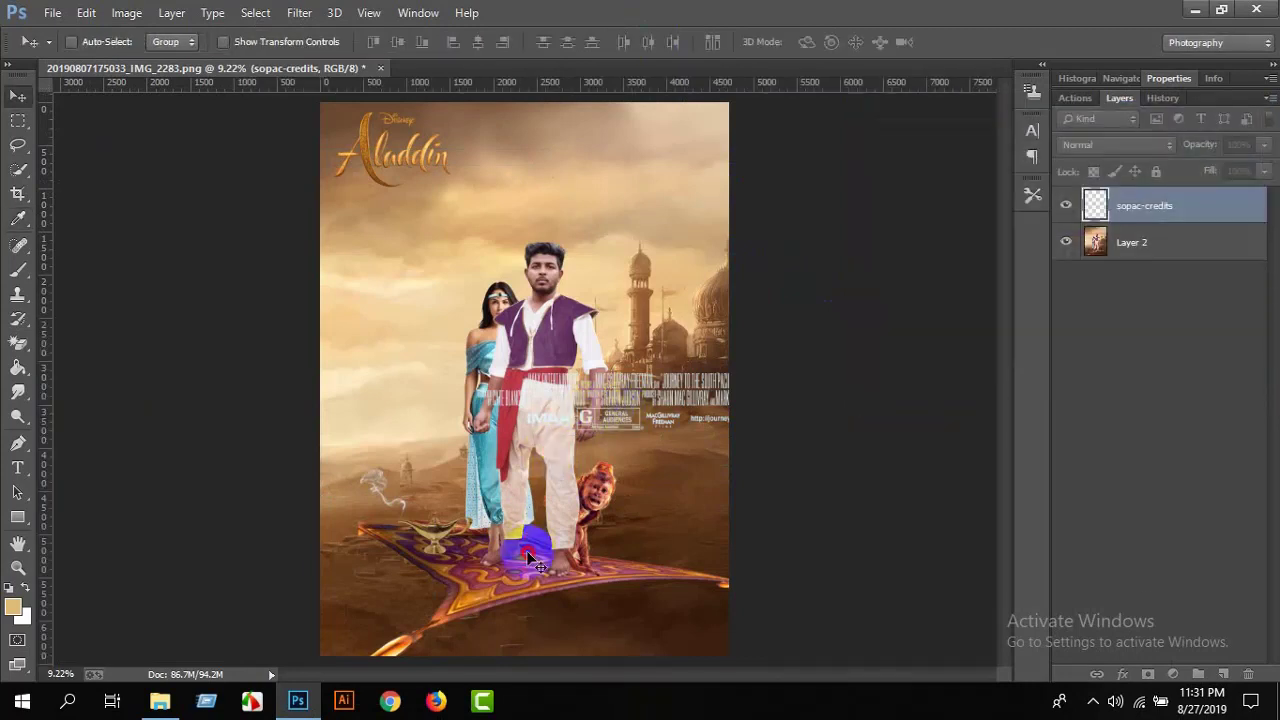
pyautogui.moveTo(530, 558); pyautogui.dragTo(472, 622)
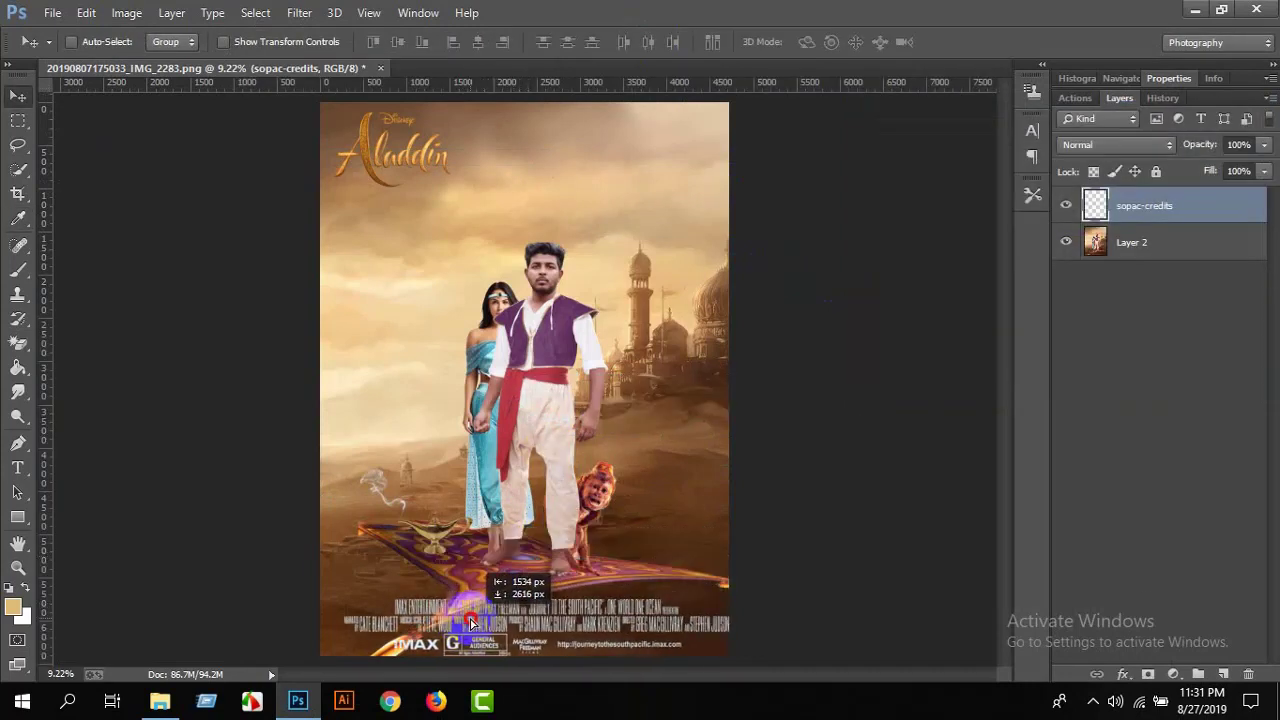
pyautogui.moveTo(472, 622); pyautogui.dragTo(490, 584)
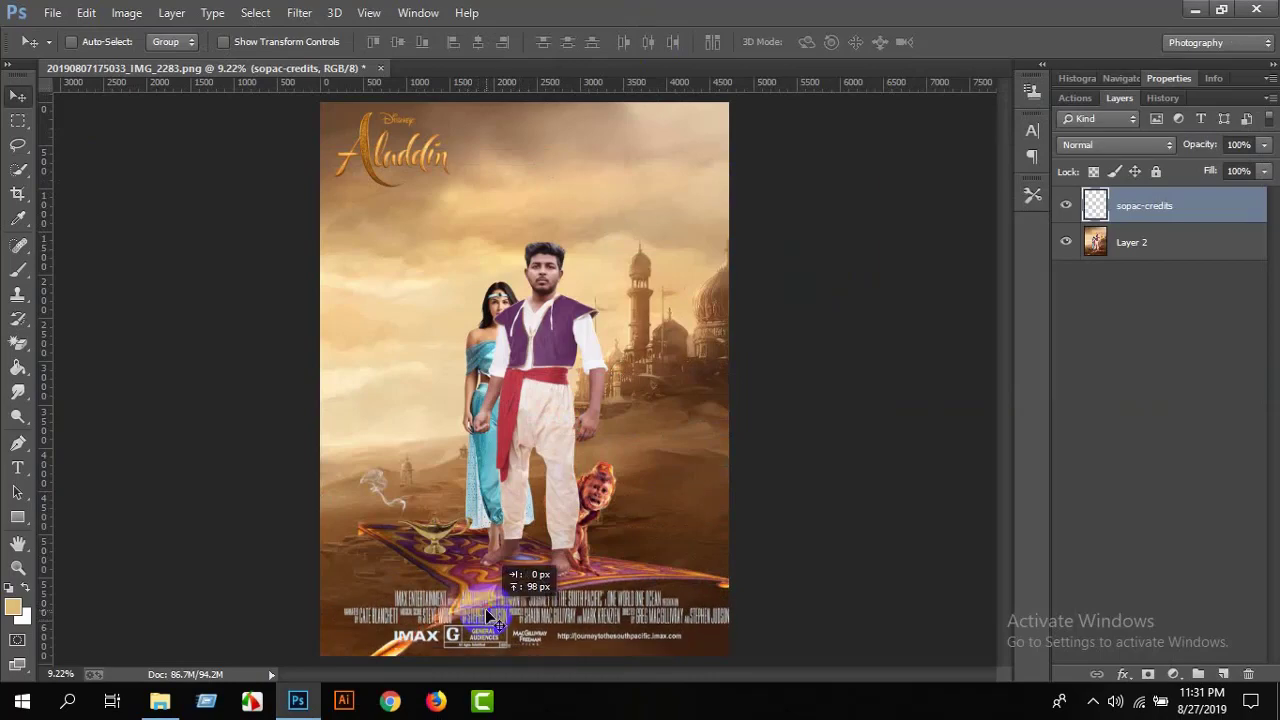
pyautogui.click(80, 12)
pyautogui.click(284, 354)
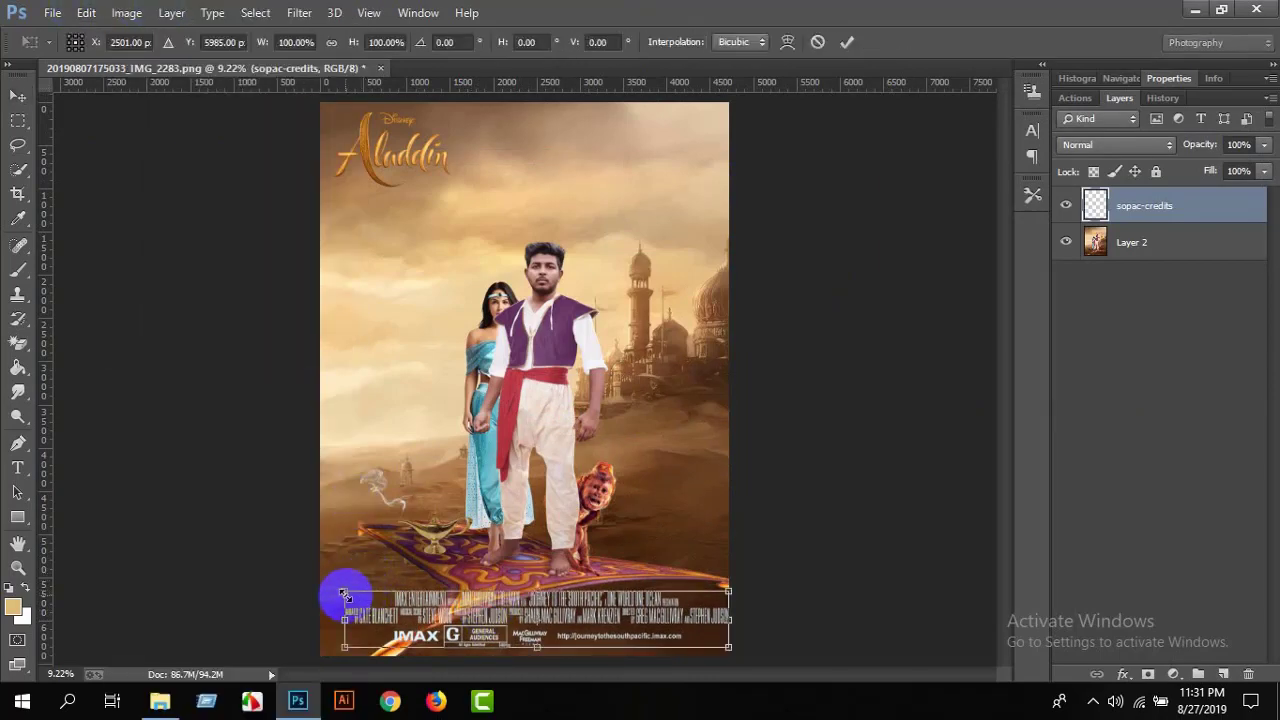
pyautogui.moveTo(344, 594); pyautogui.dragTo(322, 605)
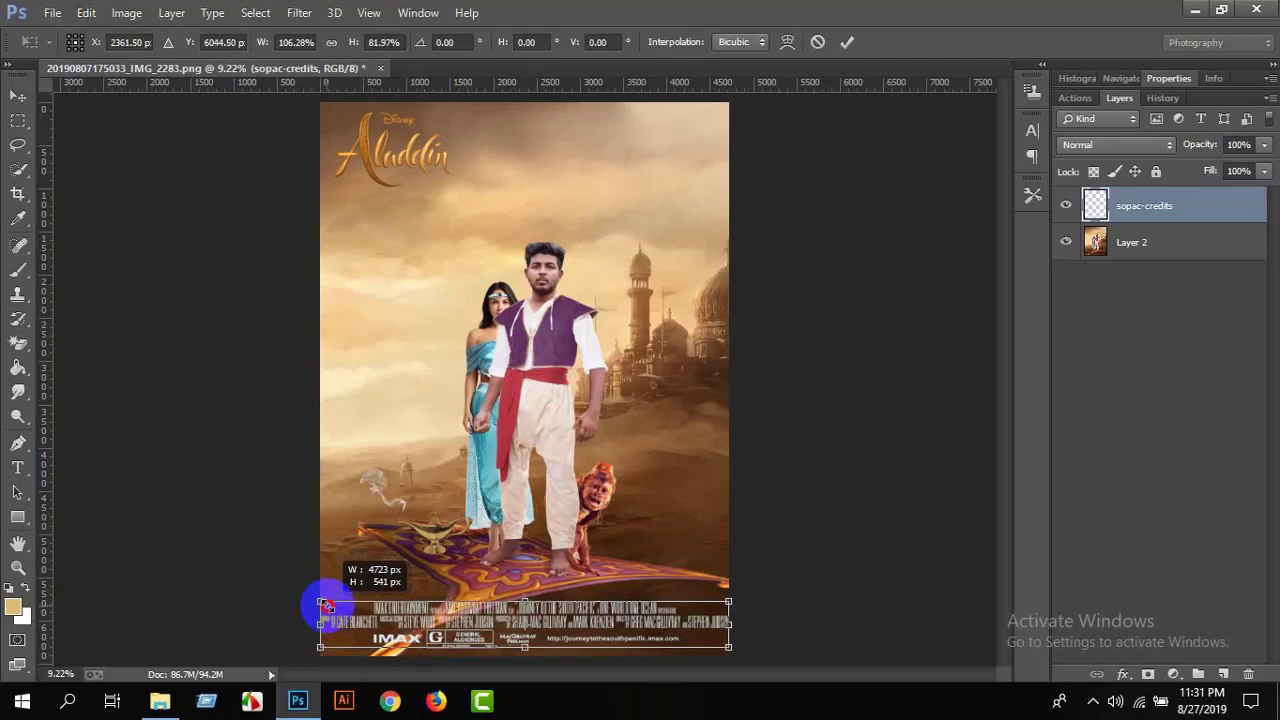
pyautogui.click(846, 41)
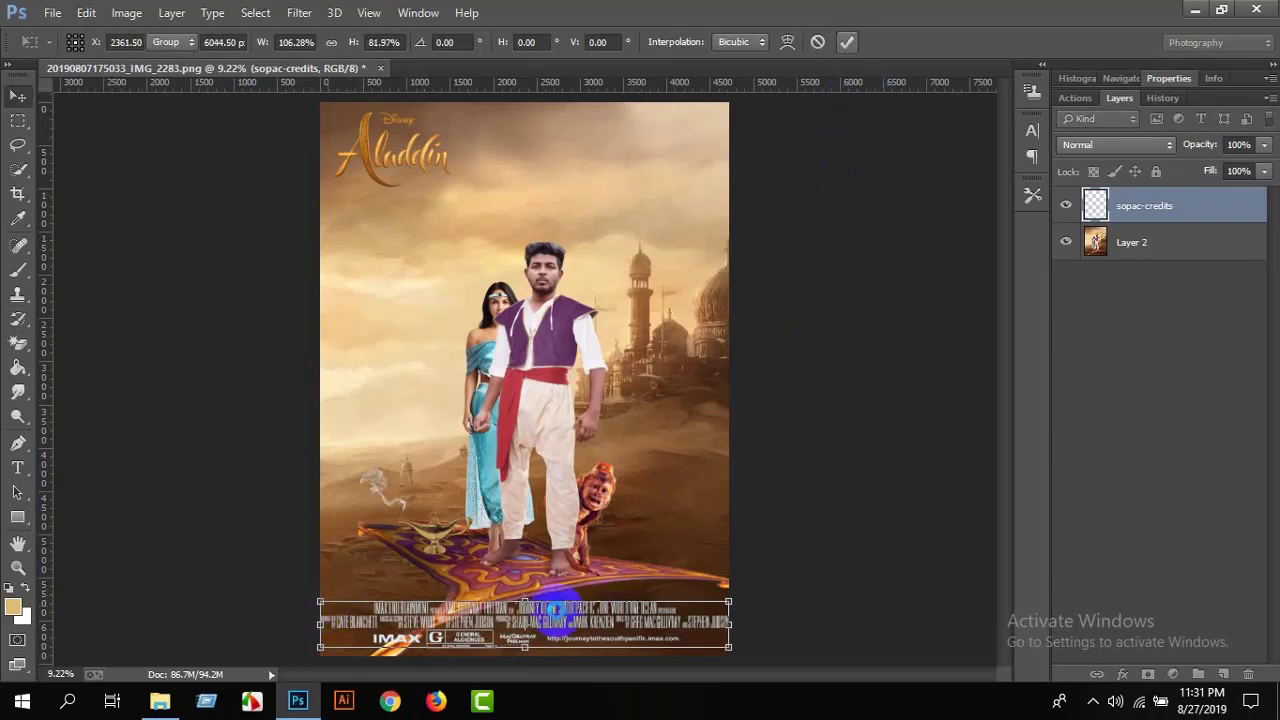
pyautogui.moveTo(562, 643); pyautogui.dragTo(560, 637)
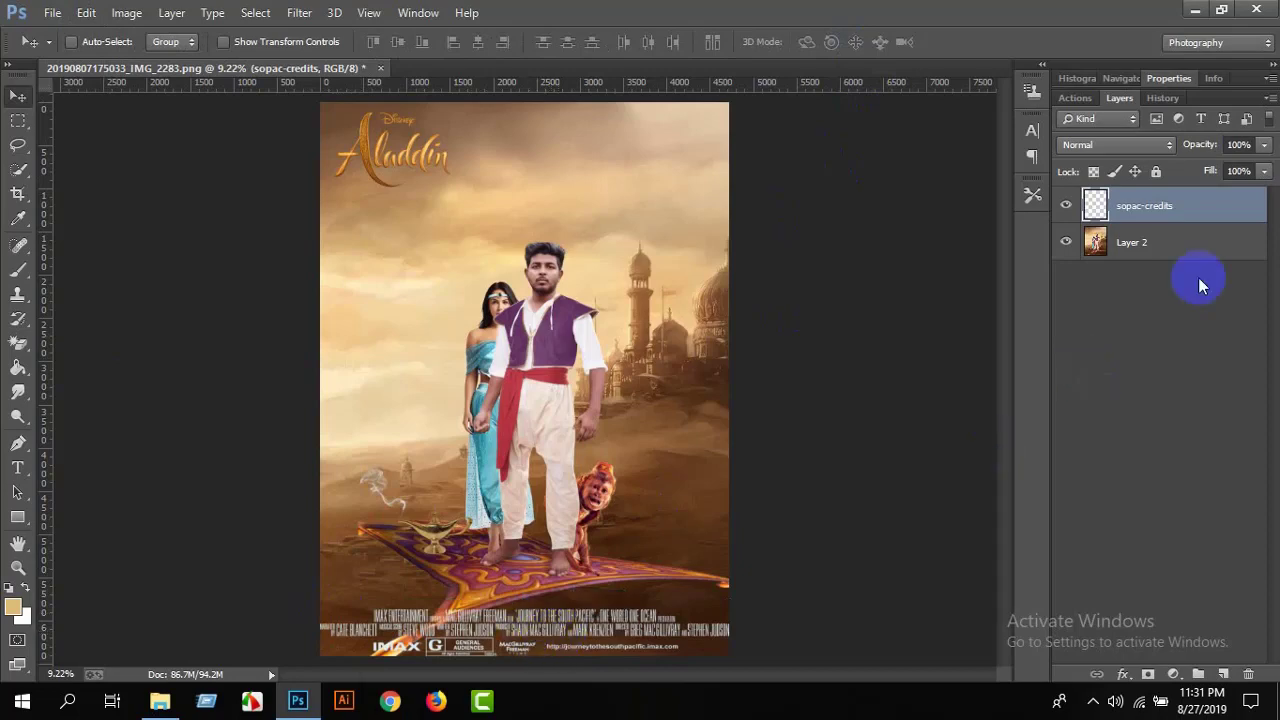
pyautogui.moveTo(1172, 151); pyautogui.dragTo(1193, 202)
# Merge the credits into Layer 2 and reset colours to black and white.
pyautogui.rightClick(1194, 238)
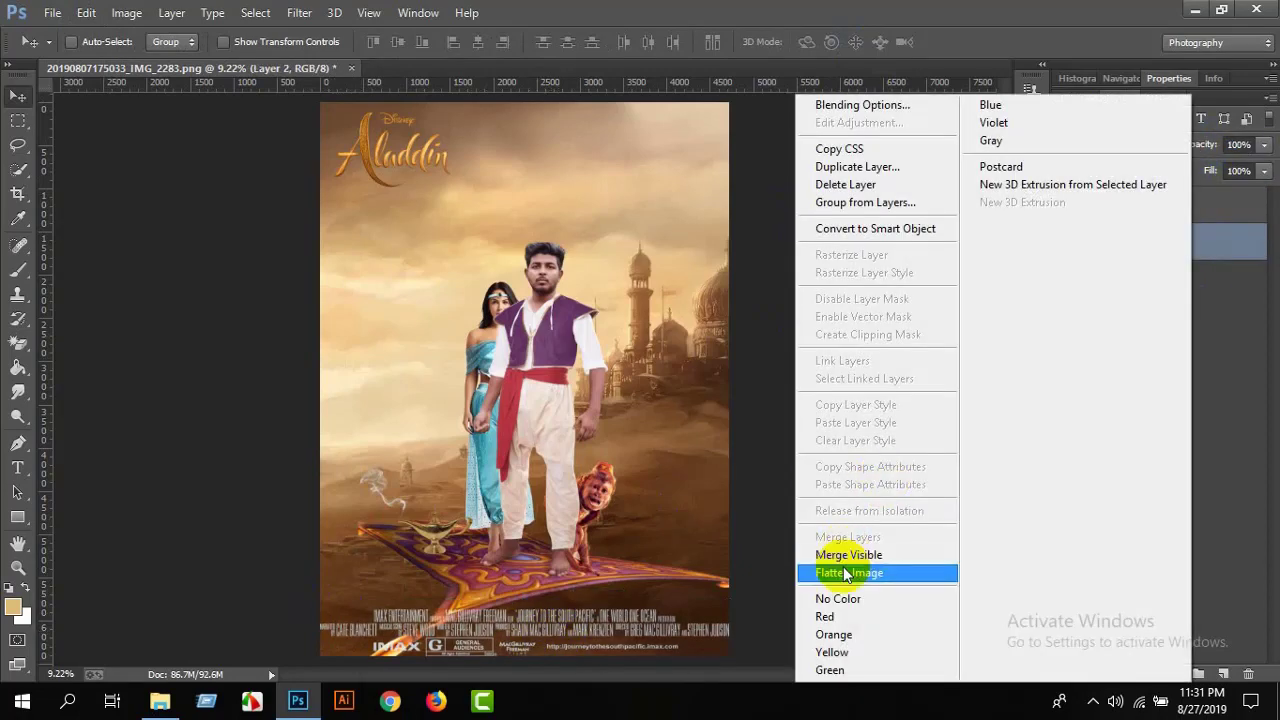
pyautogui.click(846, 552)
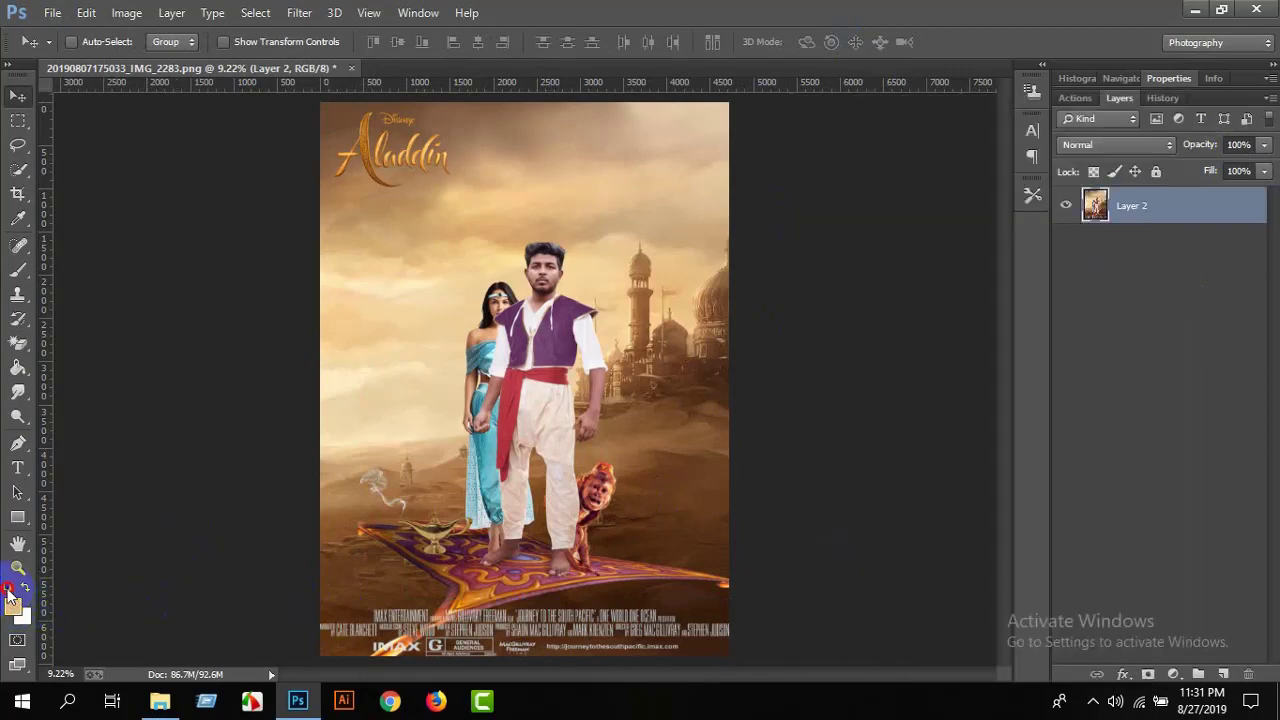
pyautogui.click(10, 590)
# Add a black linear 90° Gradient Fill darkening the bottom, then merge visible layers.
pyautogui.click(1174, 674)
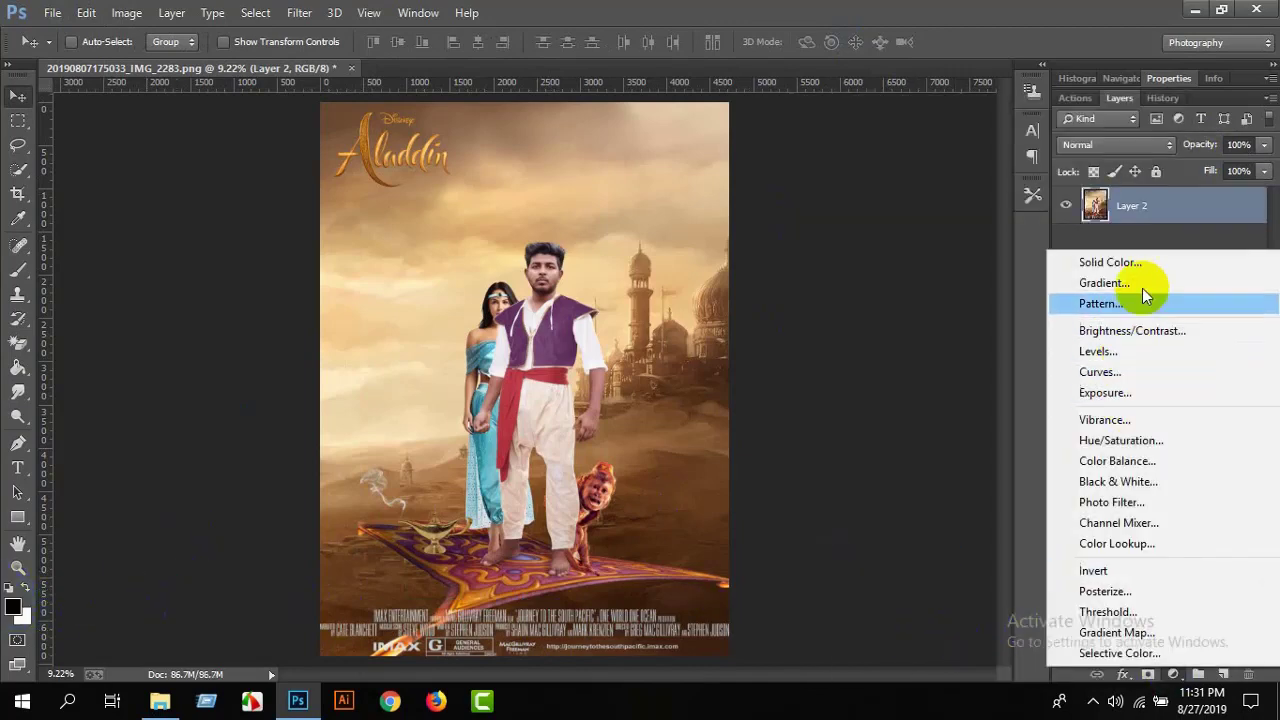
pyautogui.click(1120, 284)
pyautogui.moveTo(648, 480); pyautogui.dragTo(632, 552)
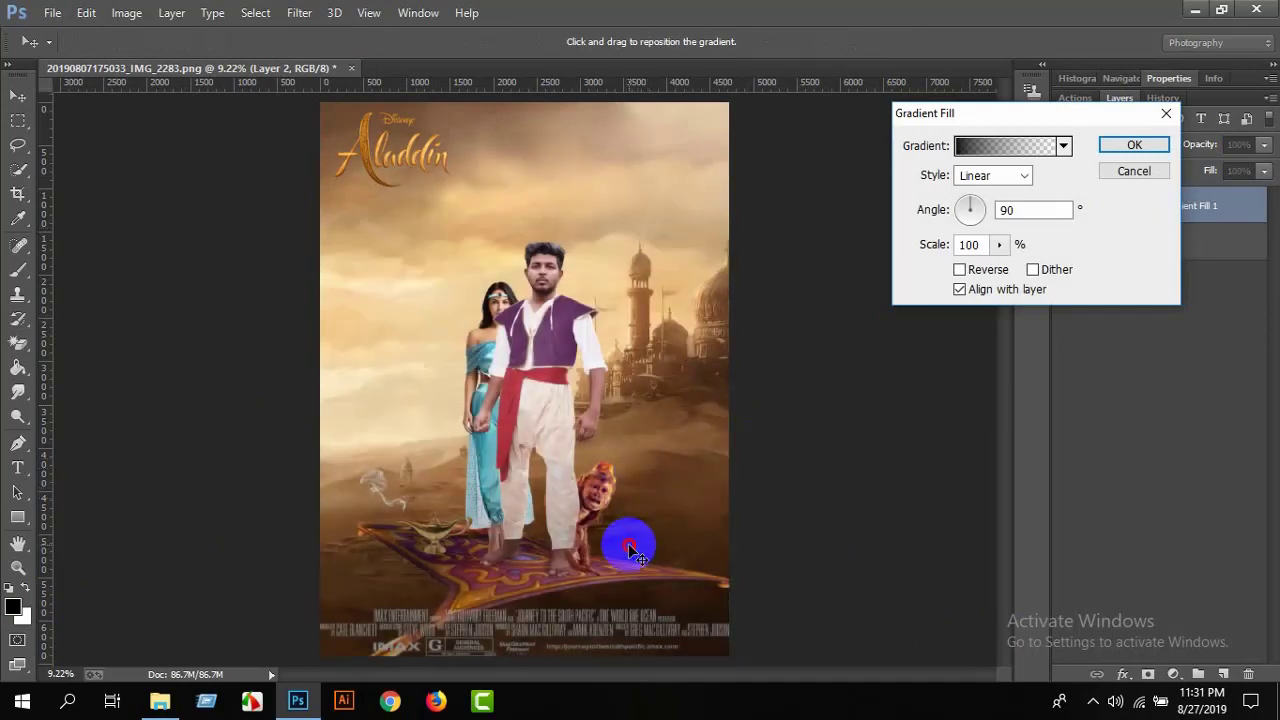
pyautogui.click(1134, 145)
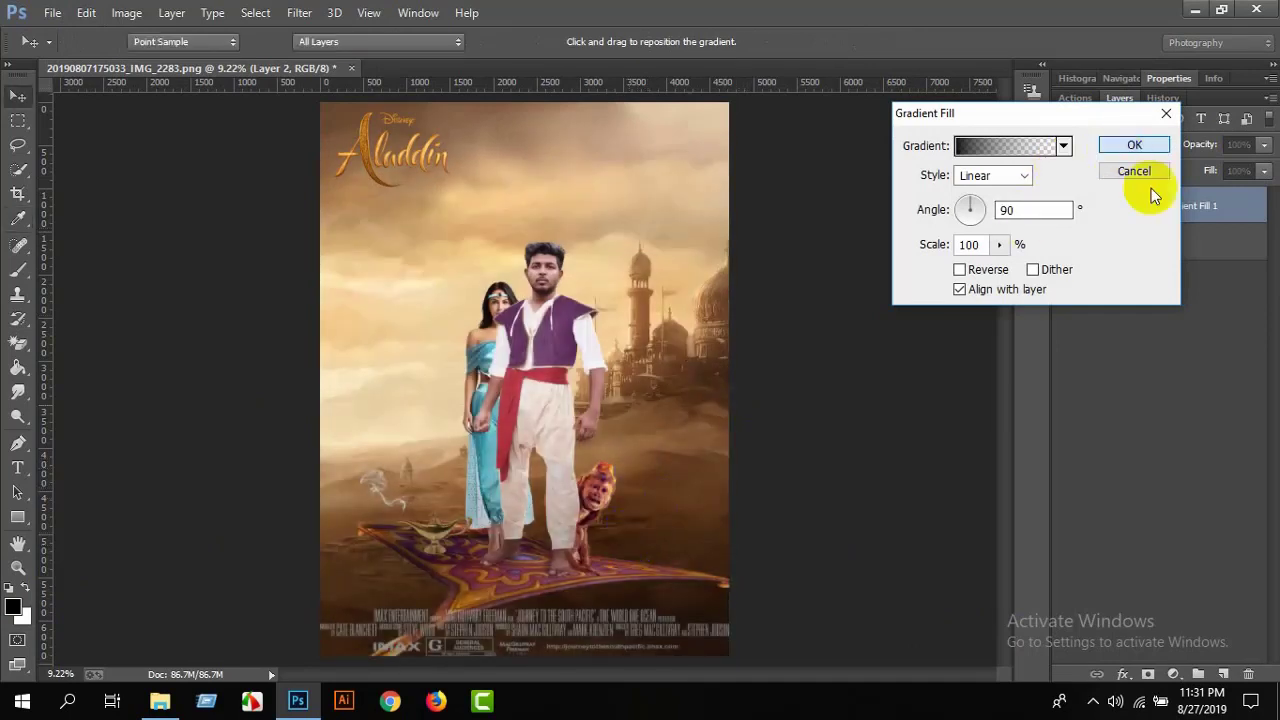
pyautogui.rightClick(1183, 222)
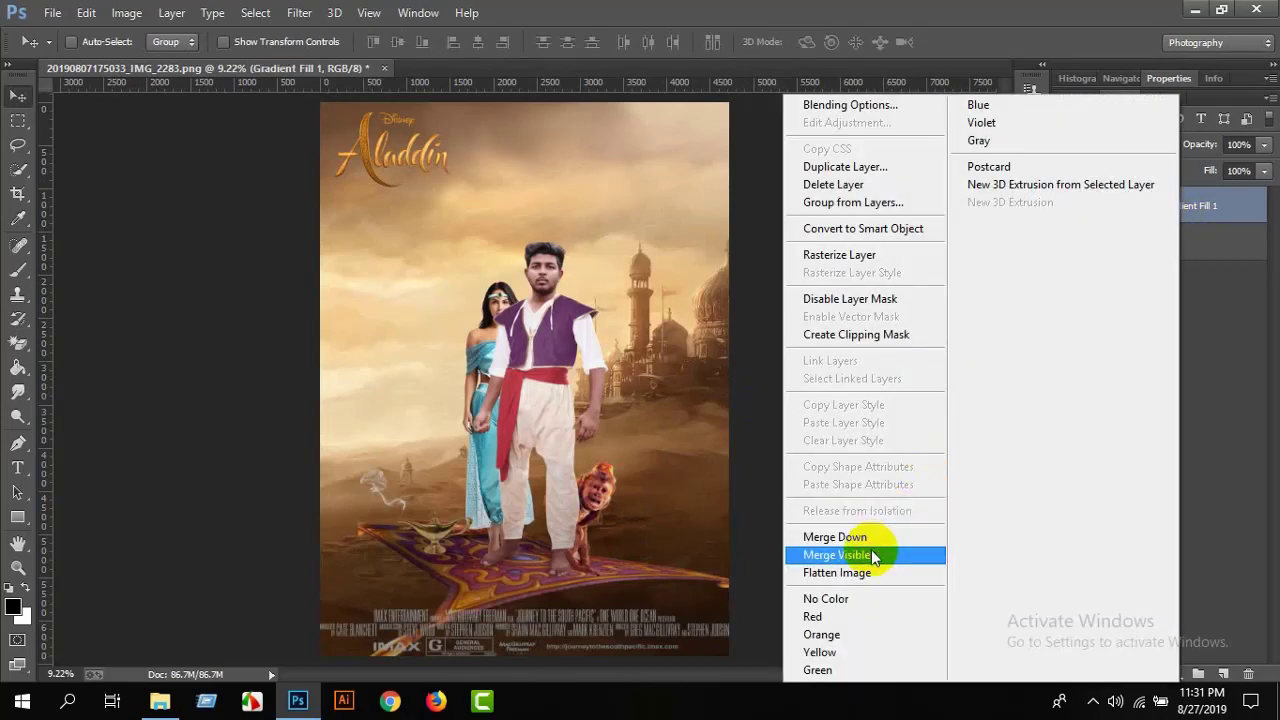
pyautogui.click(886, 553)
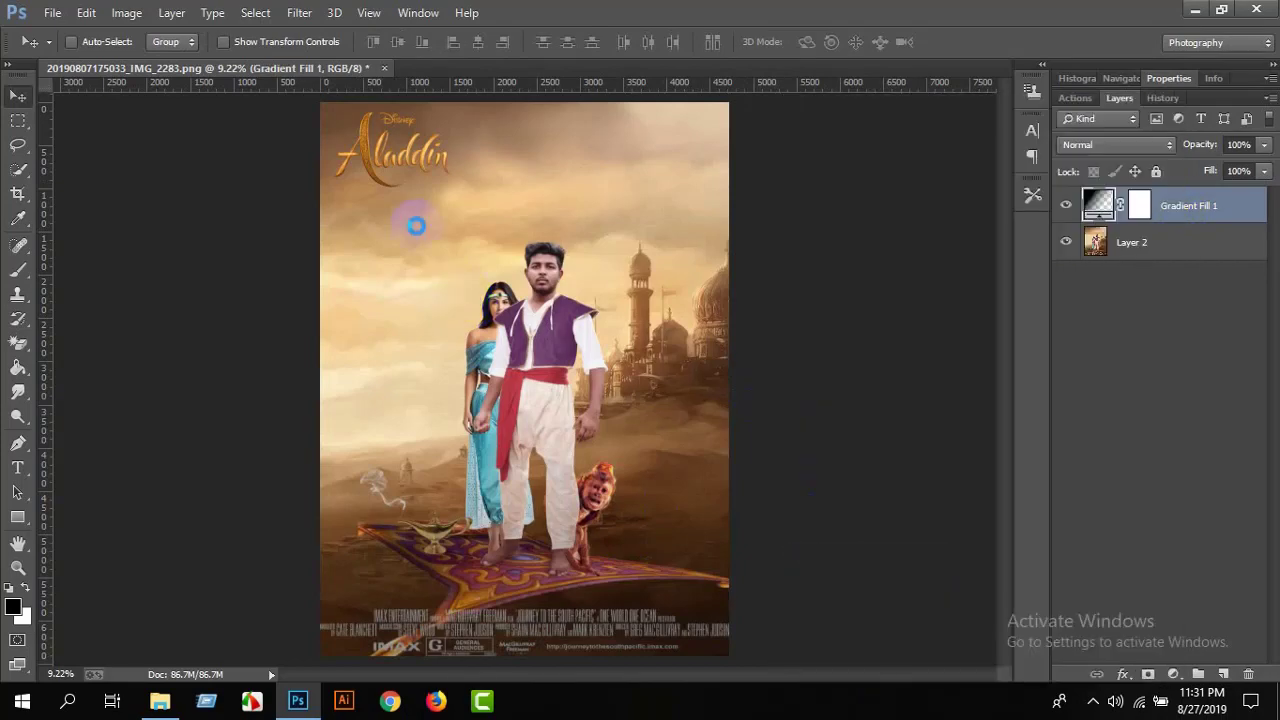
# In Camera Raw, set Clarity +22, Shadows -14, Whites +12 and Blacks -15.
pyautogui.click(299, 13)
pyautogui.click(355, 120)
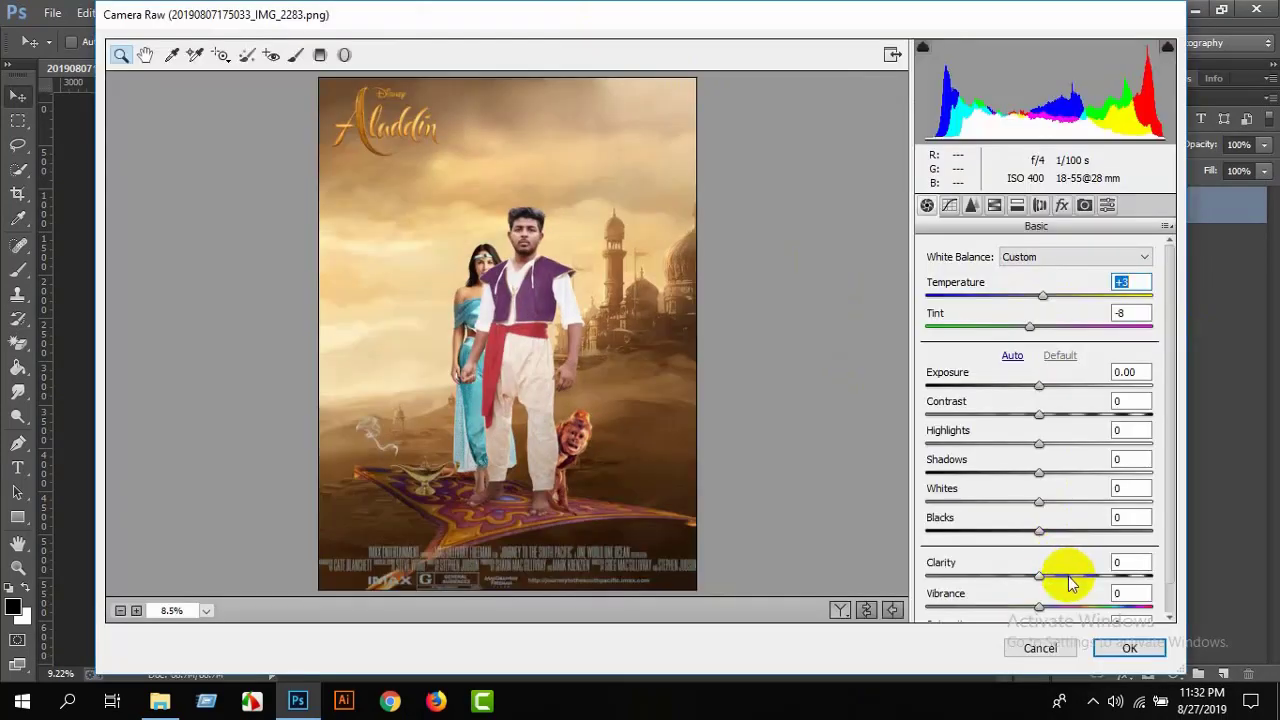
pyautogui.click(1069, 577)
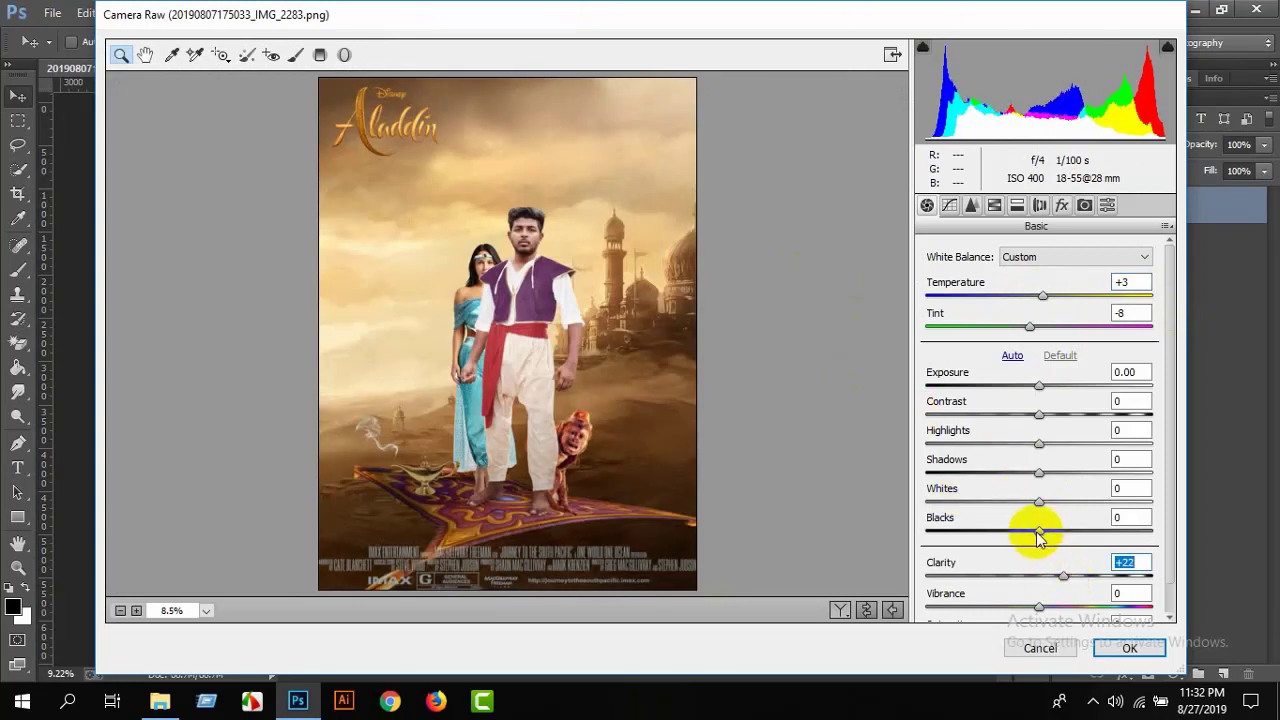
pyautogui.moveTo(1038, 532); pyautogui.dragTo(1021, 531)
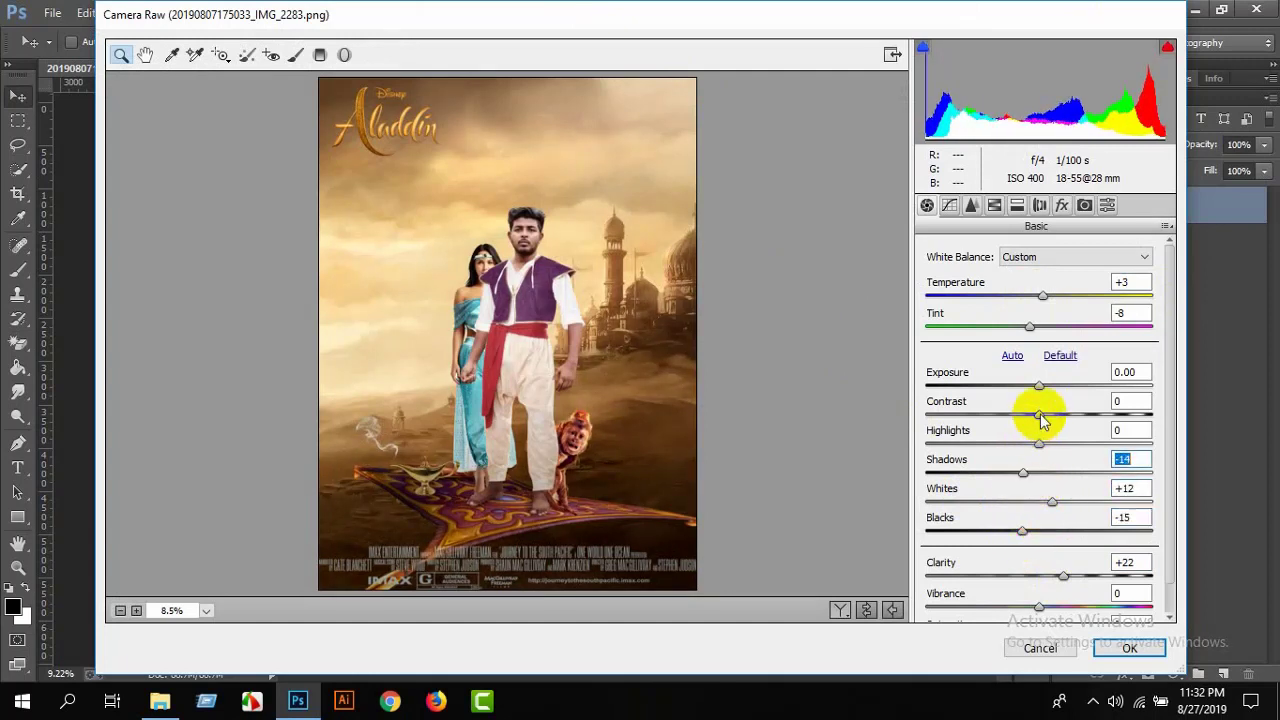
# Raise HSL saturation for Reds (+27), Oranges (+10) and Yellows, then apply the grade.
pyautogui.click(973, 206)
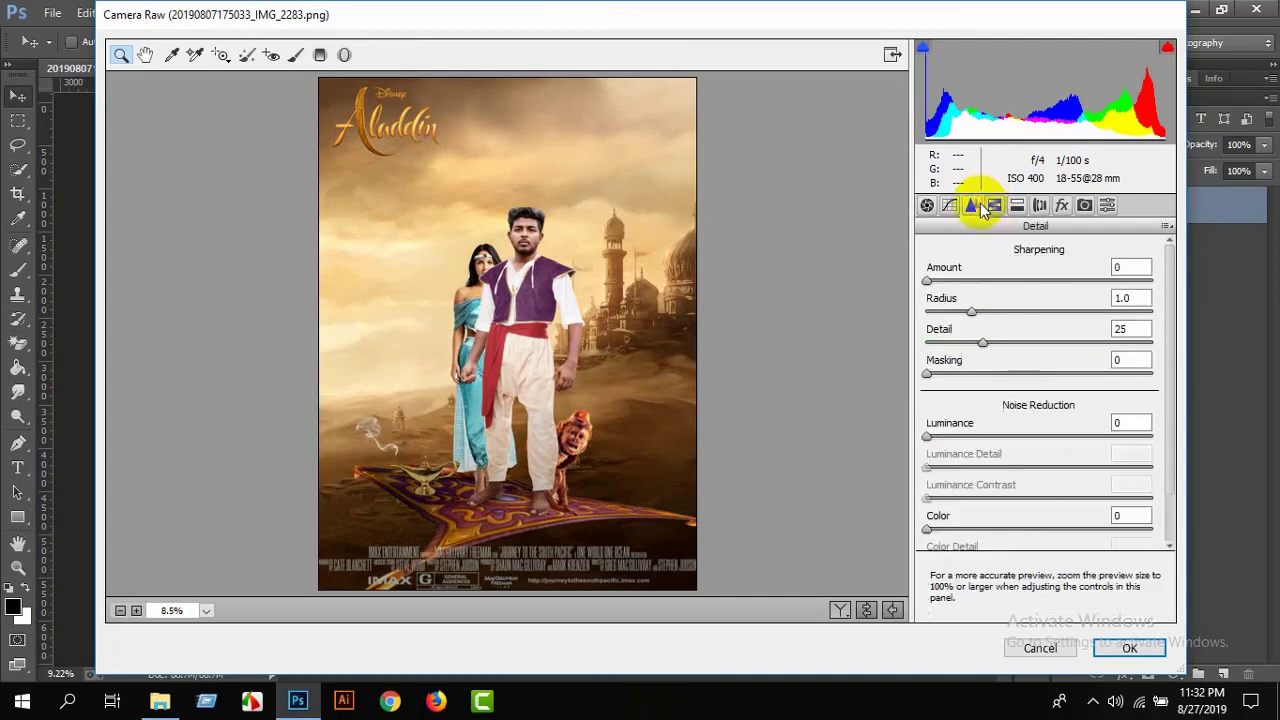
pyautogui.click(993, 206)
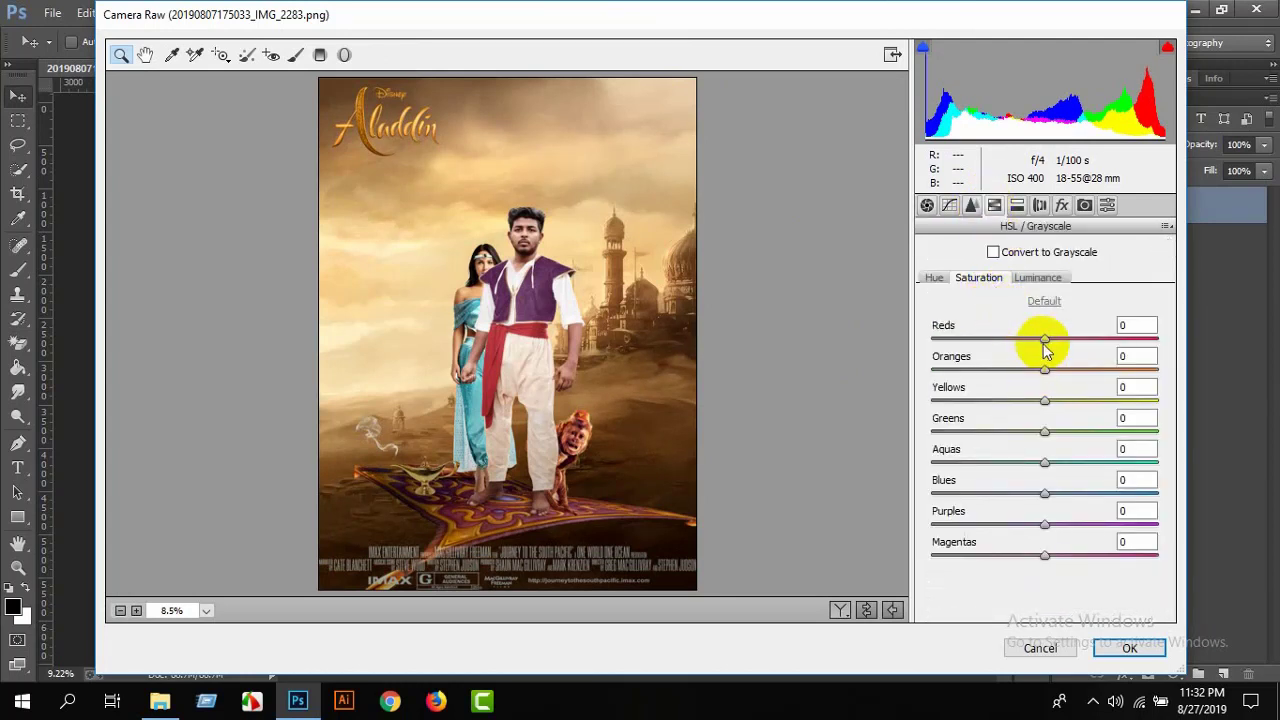
pyautogui.moveTo(1047, 340)
pyautogui.mouseDown()
pyautogui.moveTo(1074, 340)
pyautogui.moveTo(1022, 372)
pyautogui.moveTo(1093, 378)
pyautogui.moveTo(1056, 373)
pyautogui.moveTo(980, 403)
pyautogui.moveTo(1083, 403)
pyautogui.moveTo(1057, 400)
pyautogui.mouseUp()
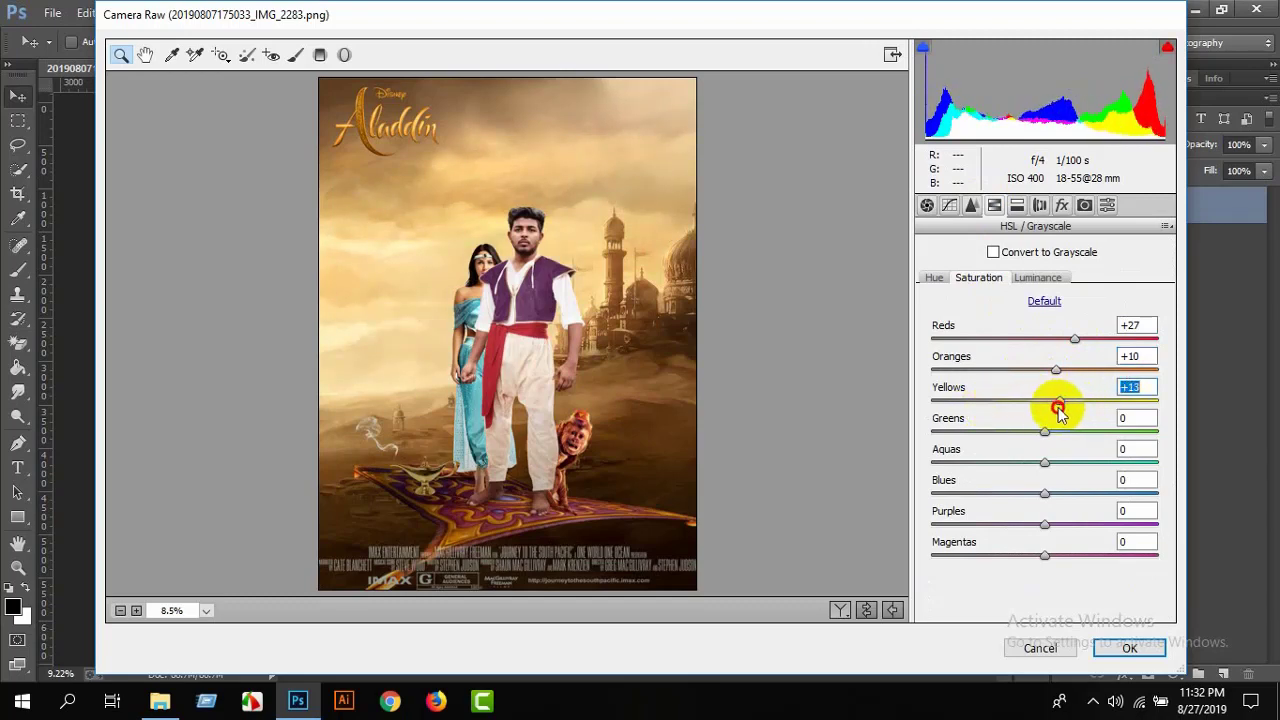
pyautogui.click(1127, 647)
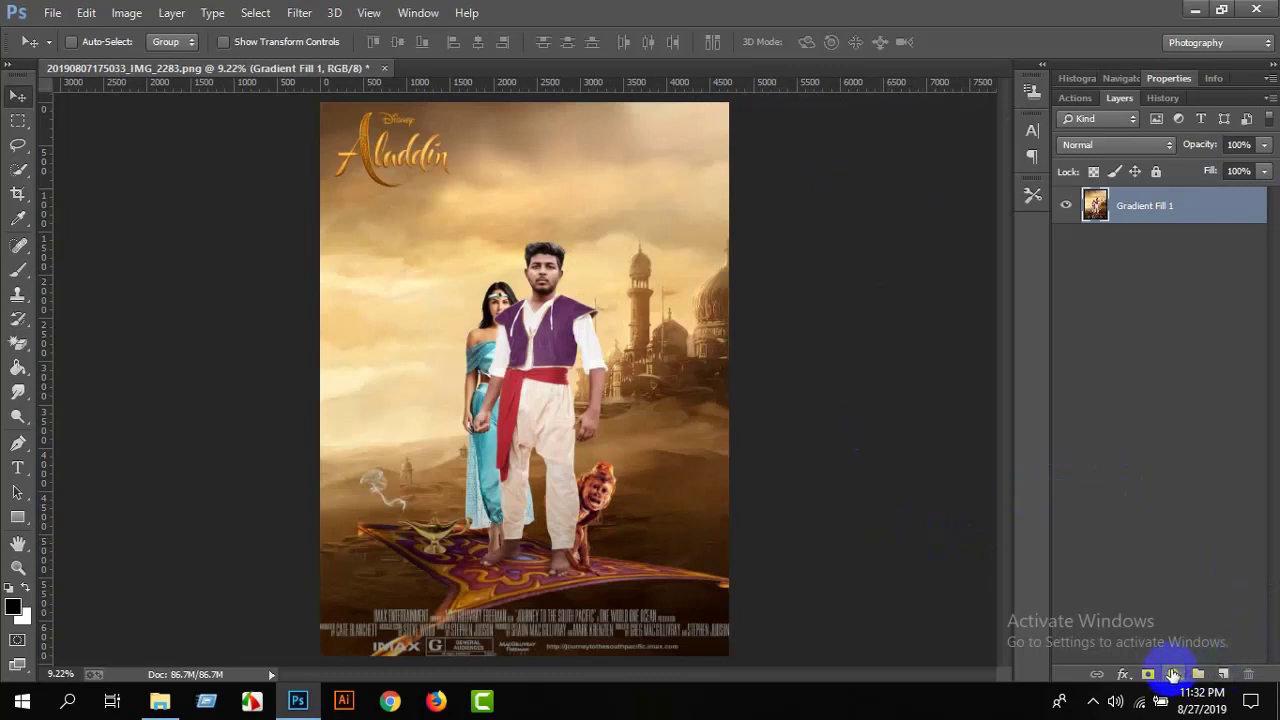
# Add a Color Lookup adjustment layer using the FoggyNight.3DL LUT after previewing others.
pyautogui.click(1173, 674)
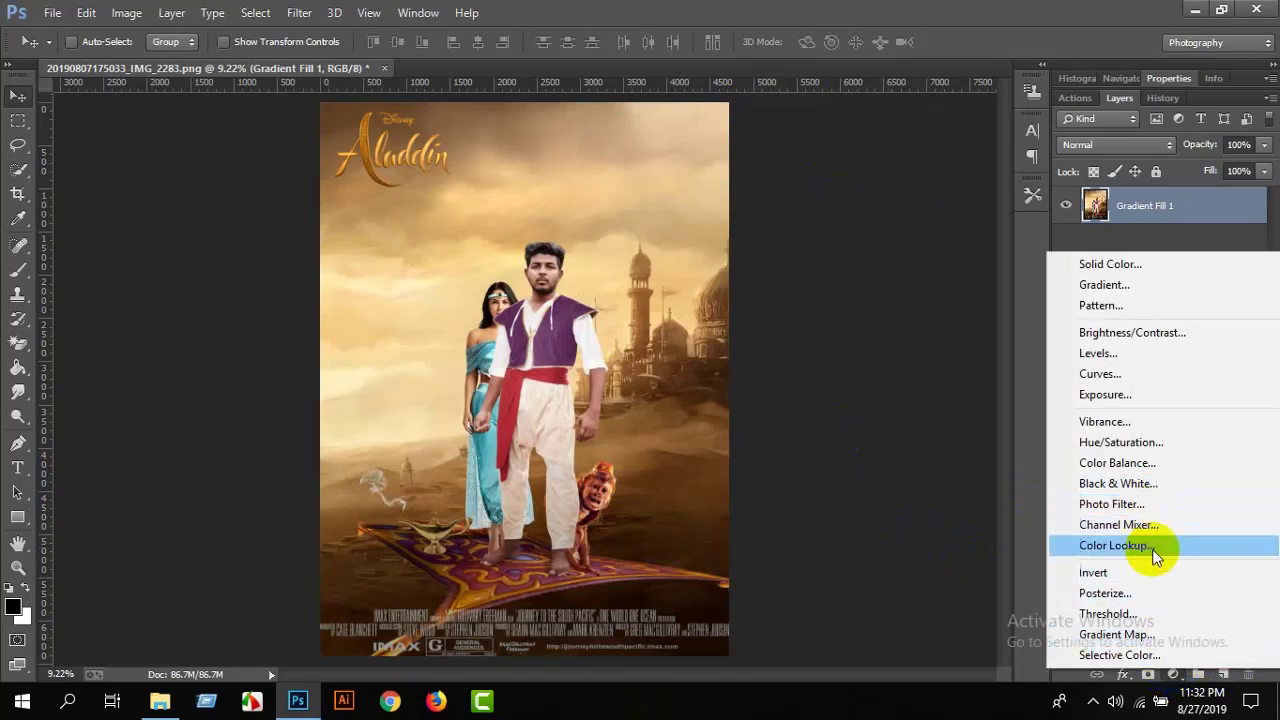
pyautogui.click(1155, 547)
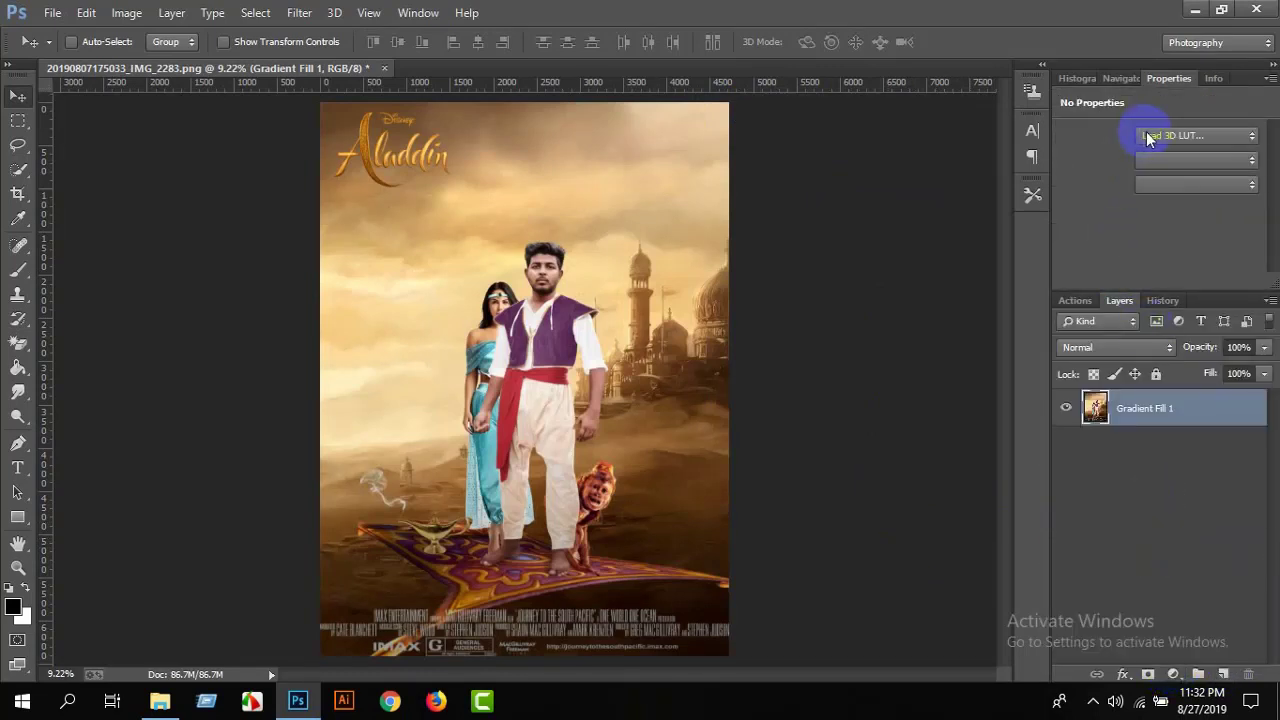
pyautogui.click(1145, 134)
pyautogui.click(1114, 245)
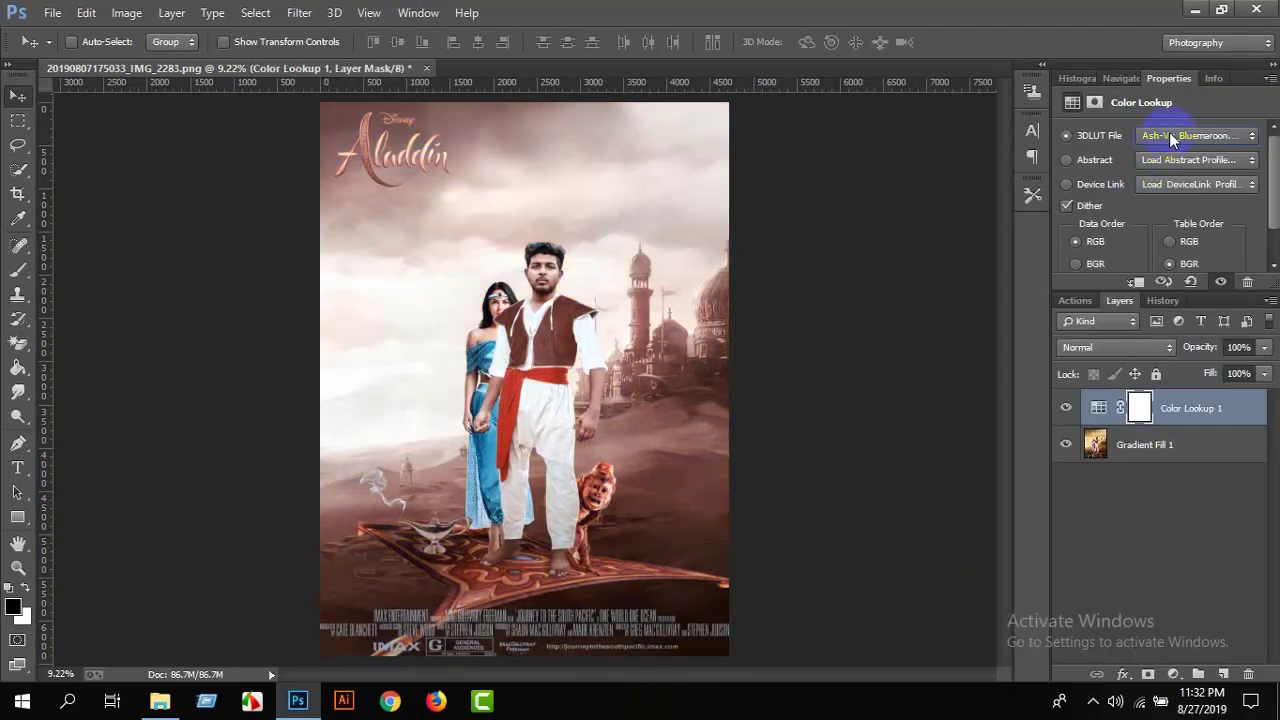
pyautogui.press('Down')
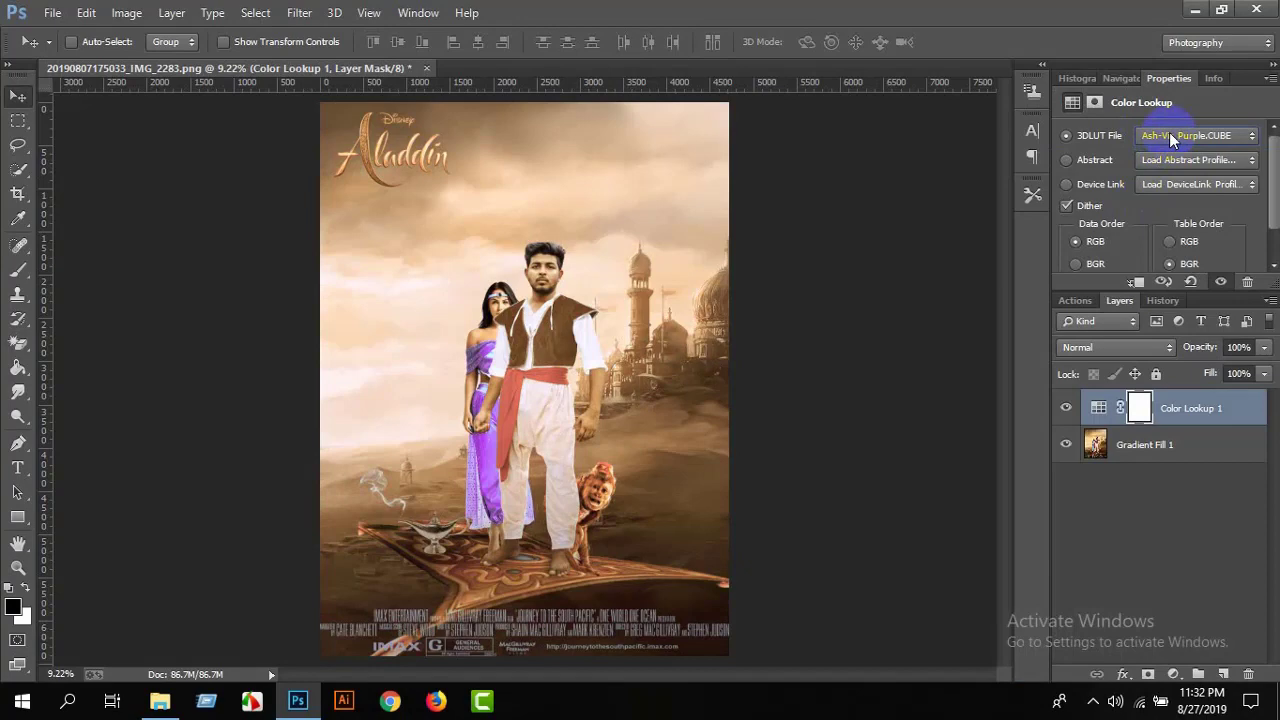
pyautogui.press('Down')
pyautogui.press('Down')
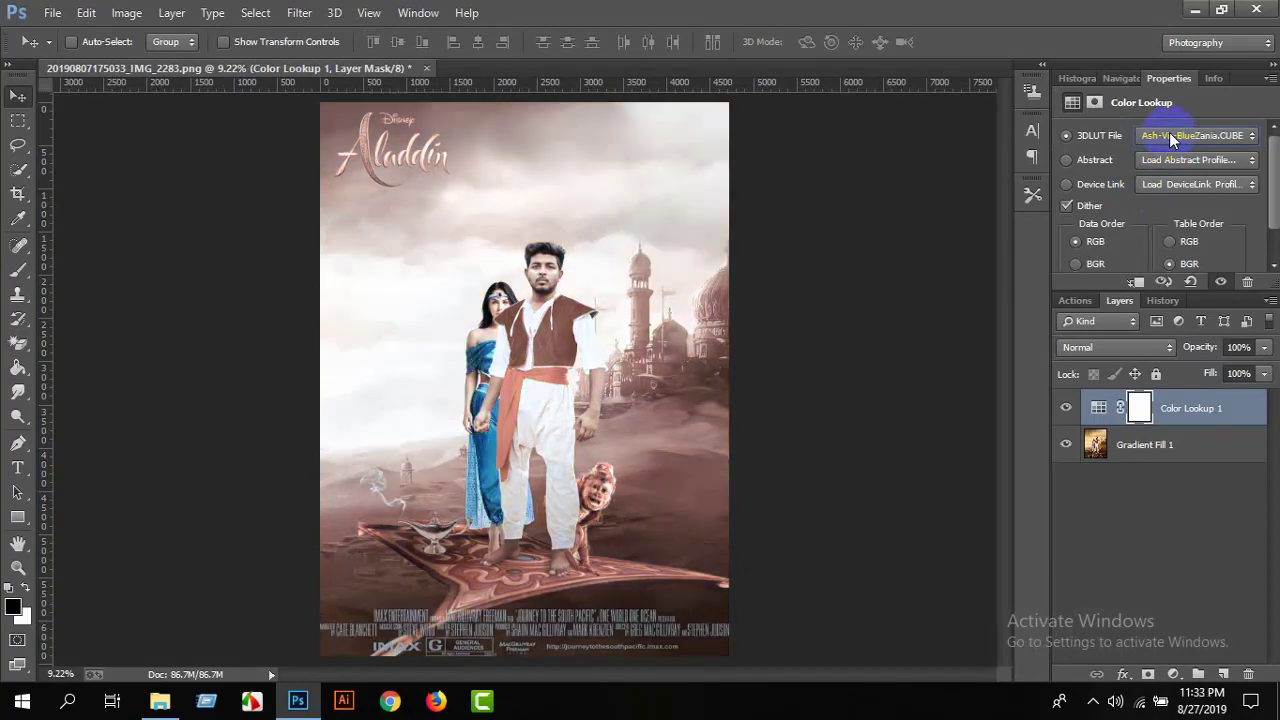
pyautogui.press('Down')
pyautogui.press('Down')
pyautogui.press('Down')
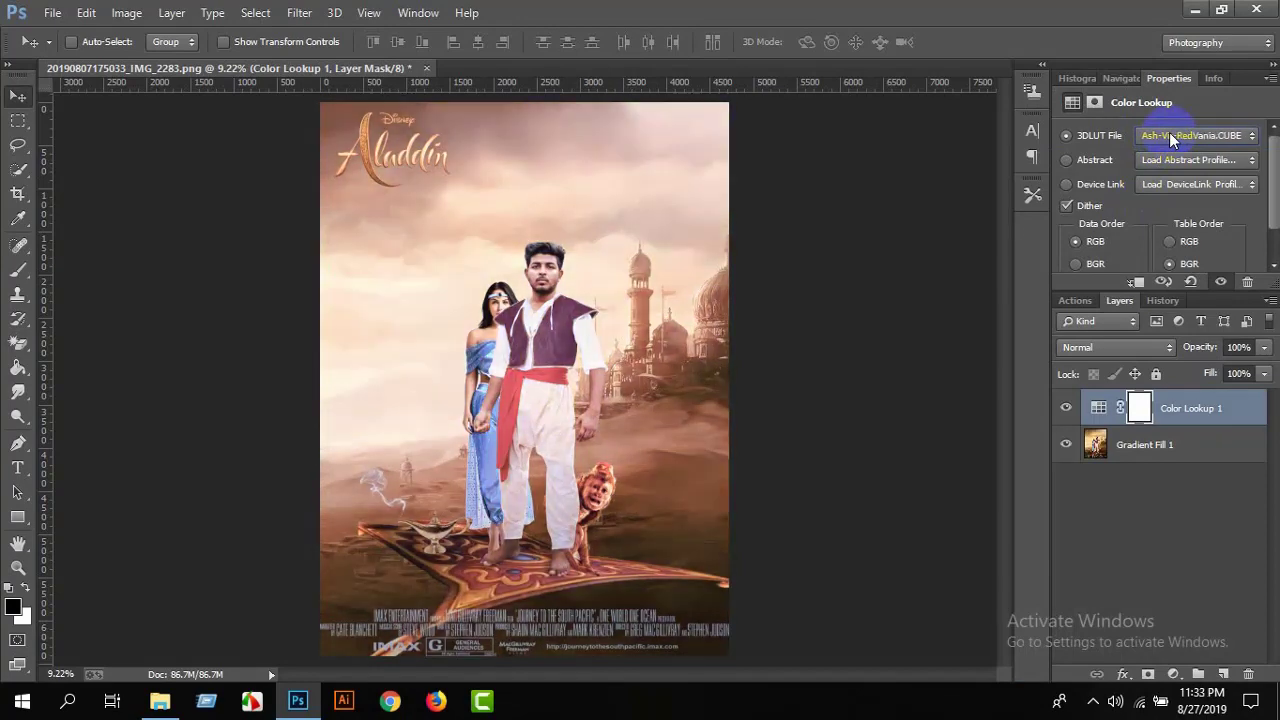
pyautogui.click(1172, 136)
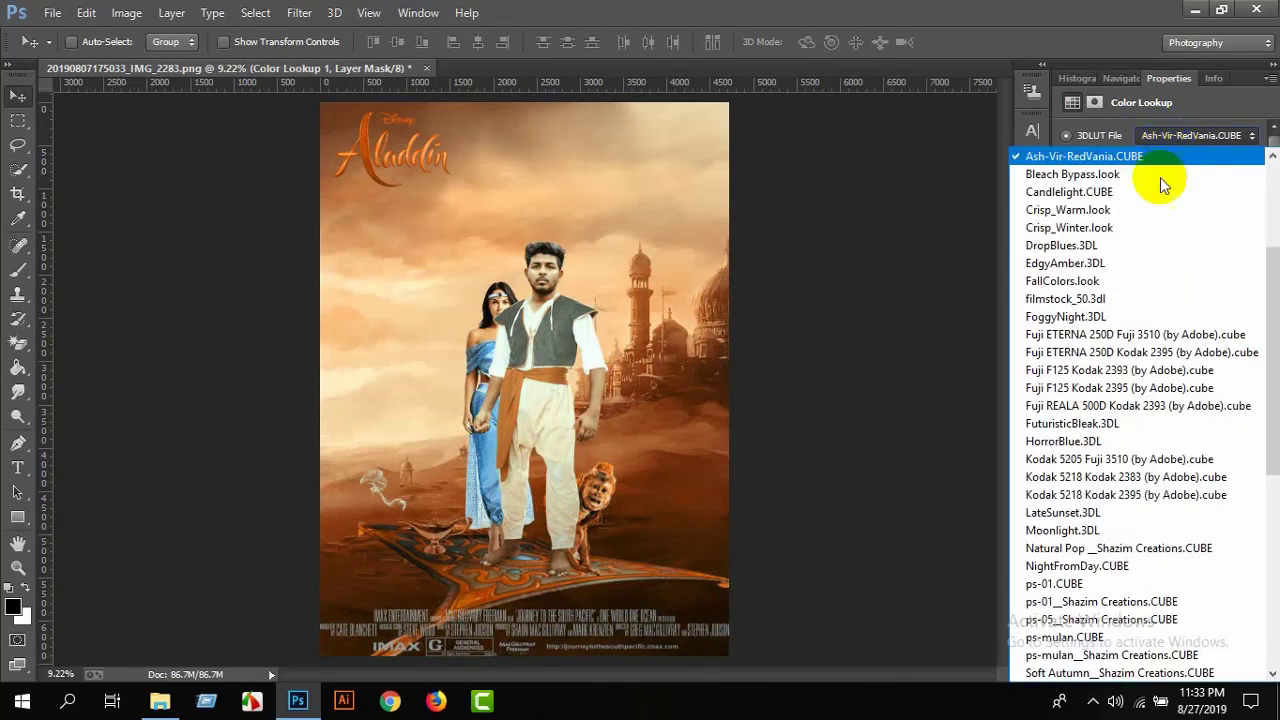
pyautogui.click(1143, 316)
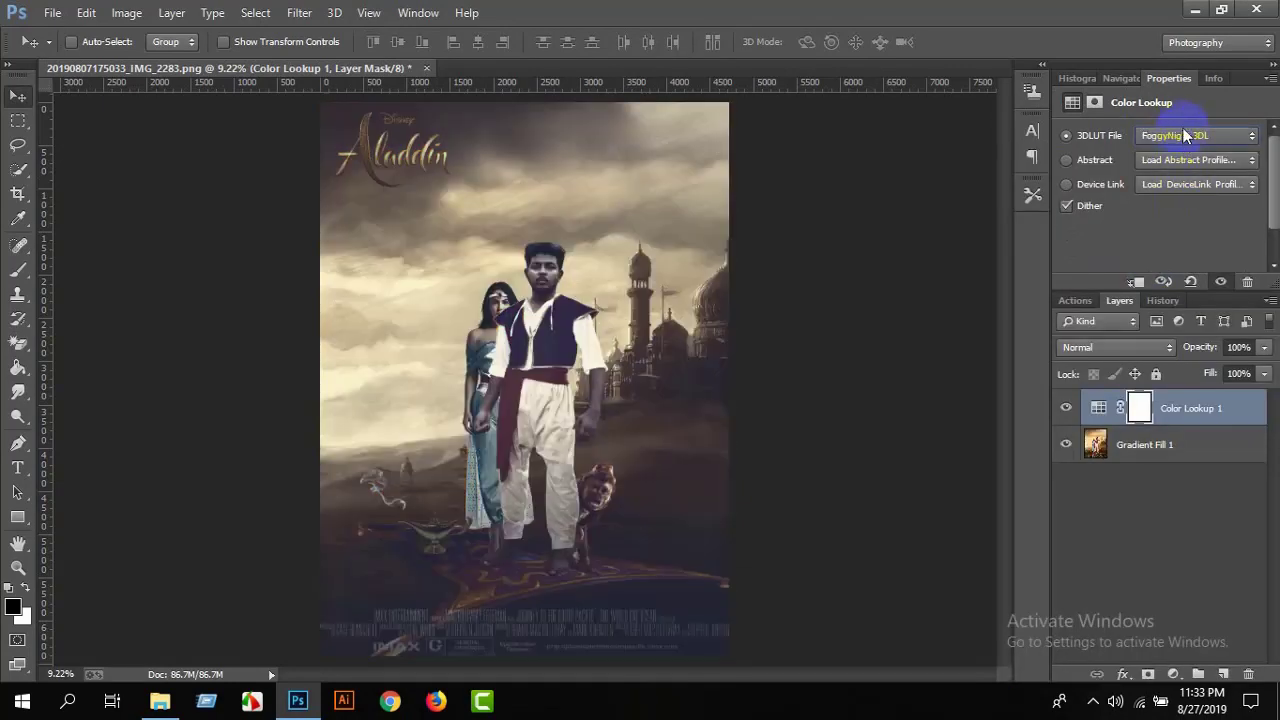
# Set the Color Lookup 1 layer to Lighten at 70% opacity and compare the look.
pyautogui.click(1143, 346)
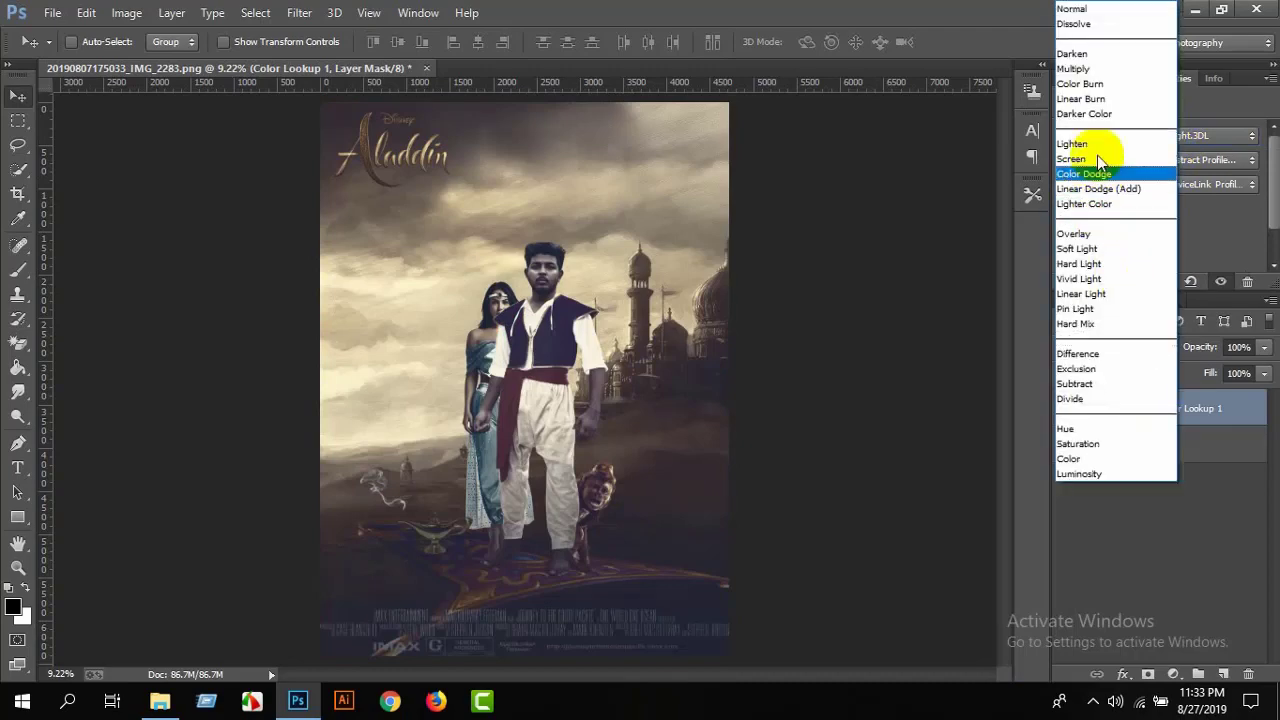
pyautogui.click(1110, 139)
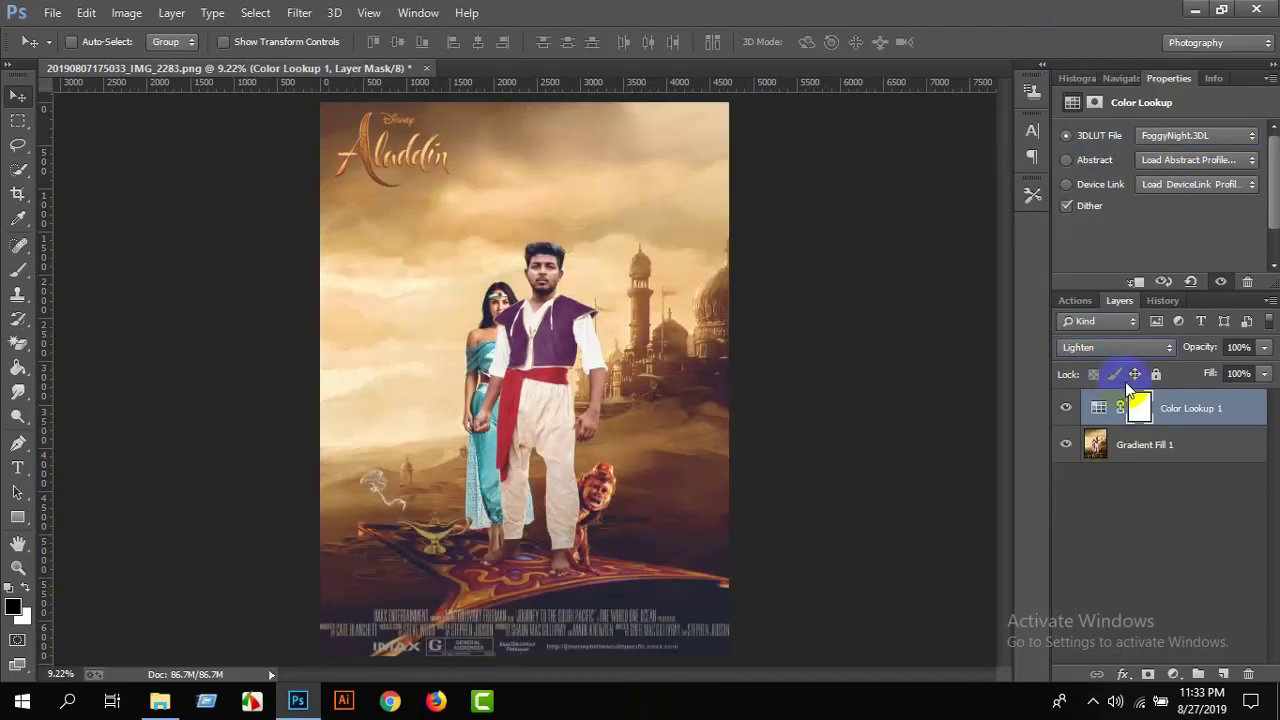
pyautogui.click(1170, 79)
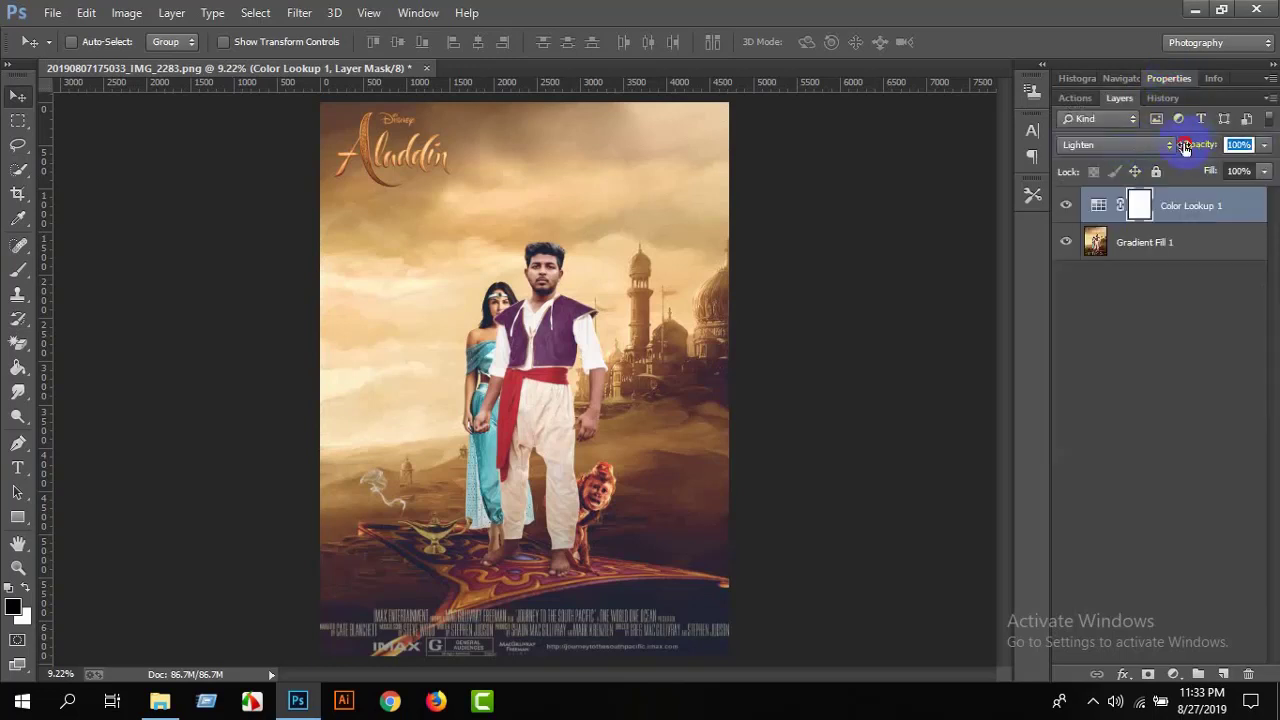
pyautogui.click(1168, 148)
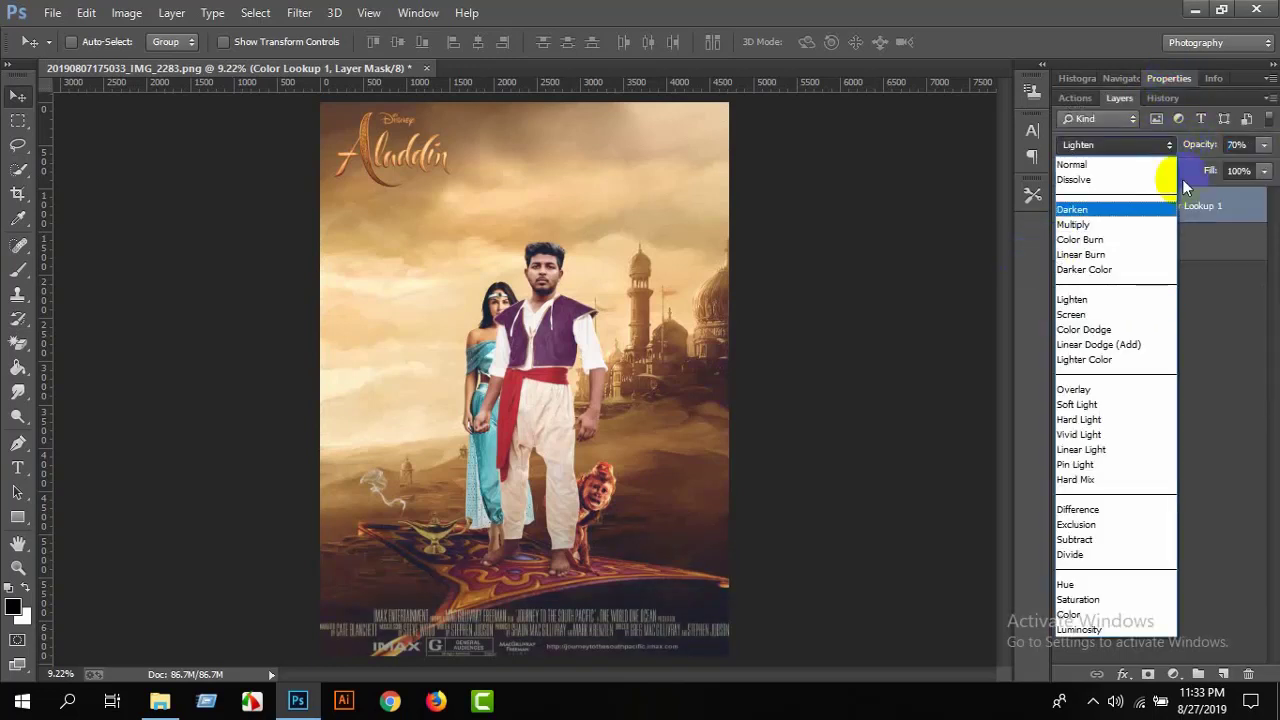
pyautogui.click(1170, 143)
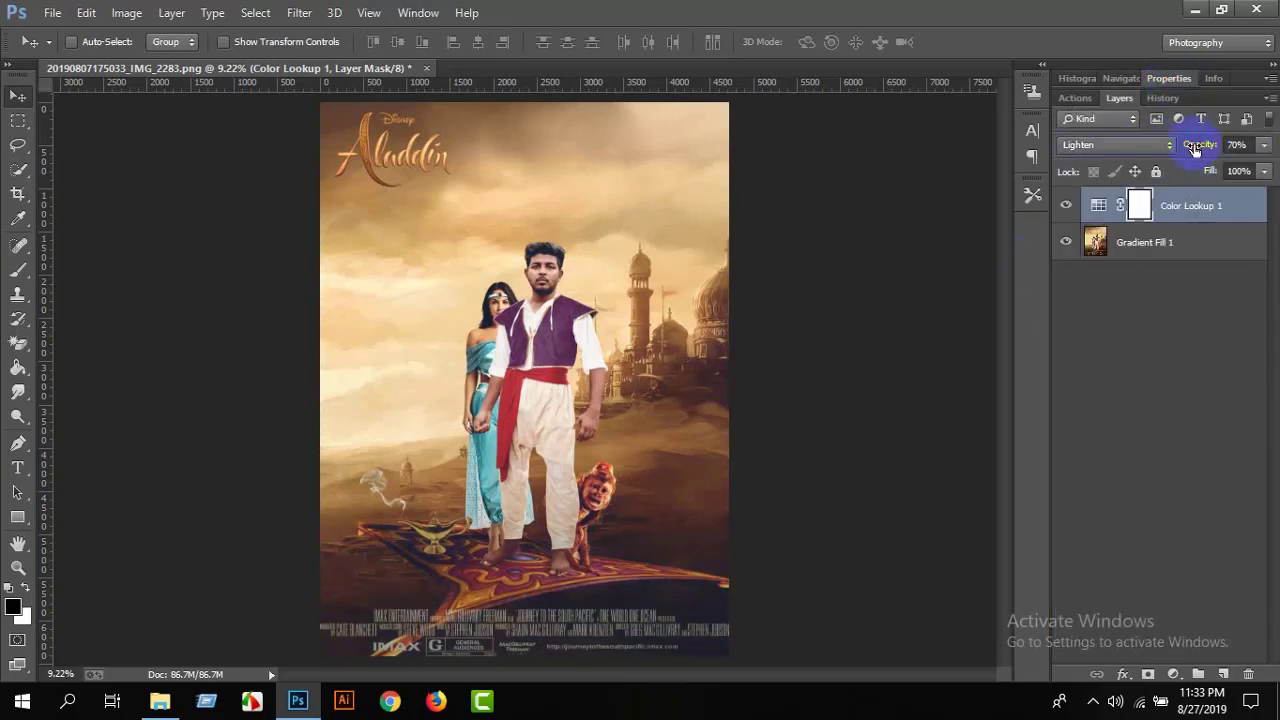
pyautogui.click(1065, 206)
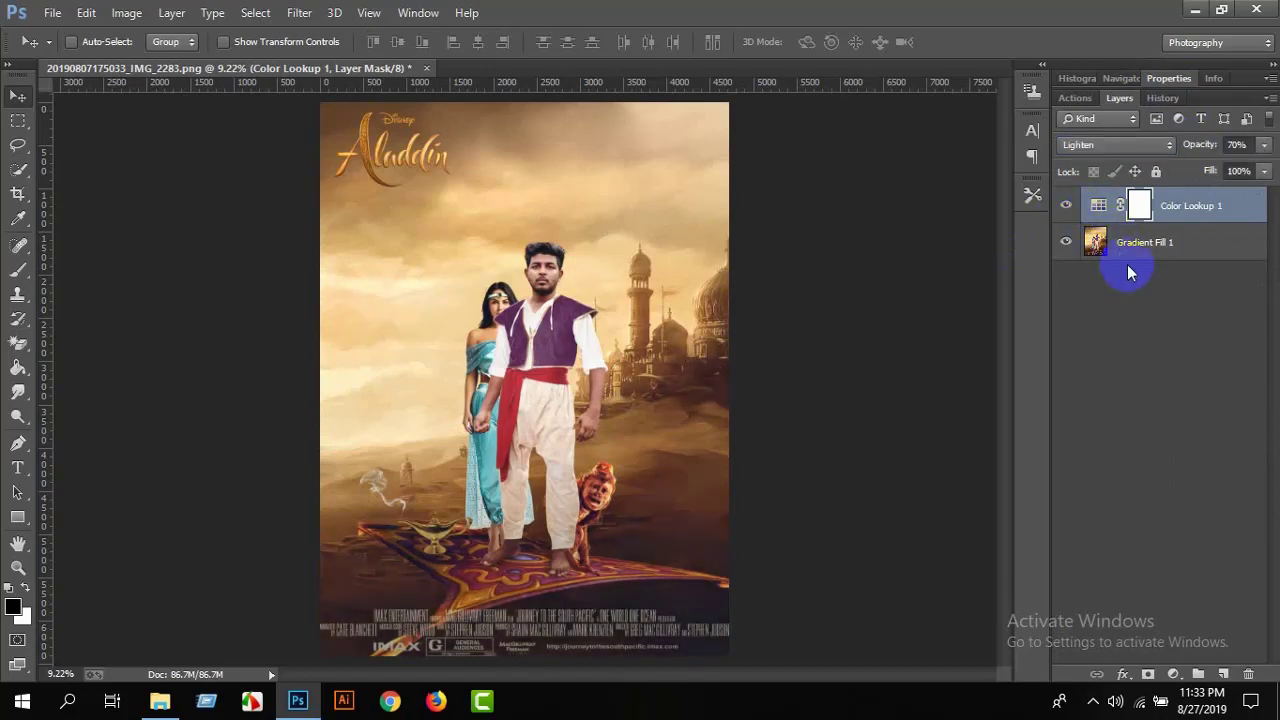
pyautogui.rightClick(1172, 243)
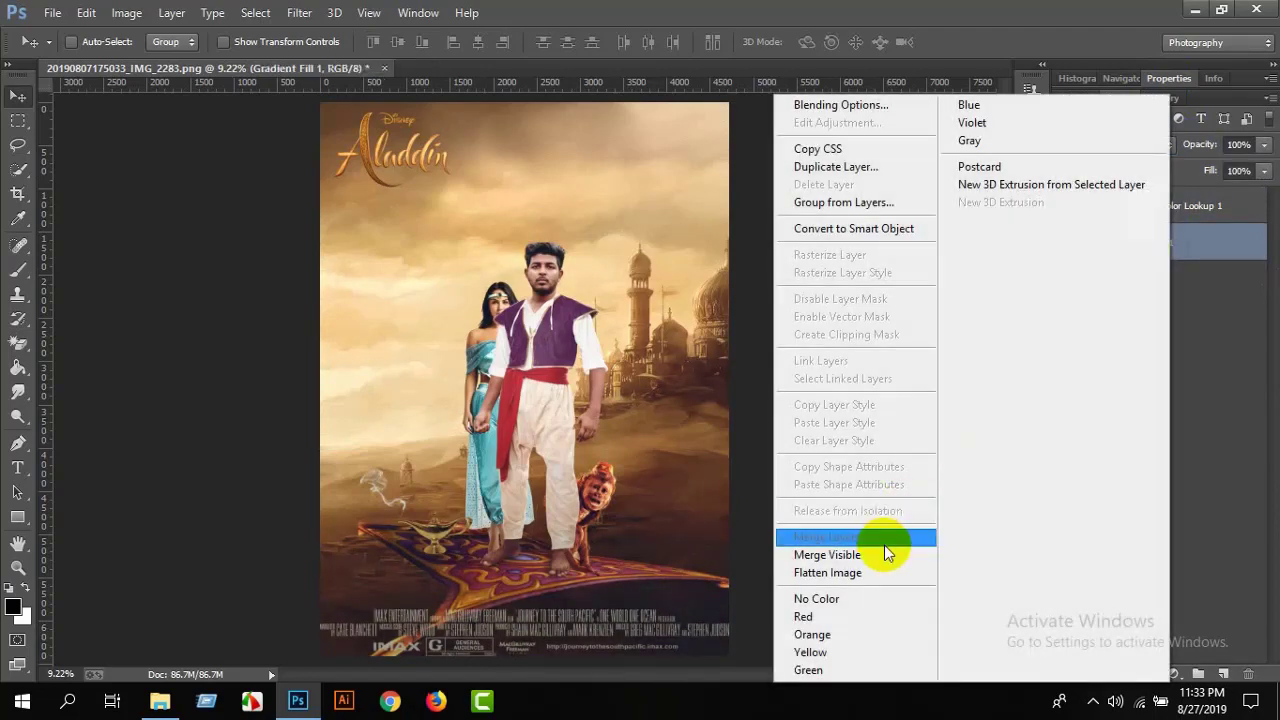
pyautogui.click(862, 475)
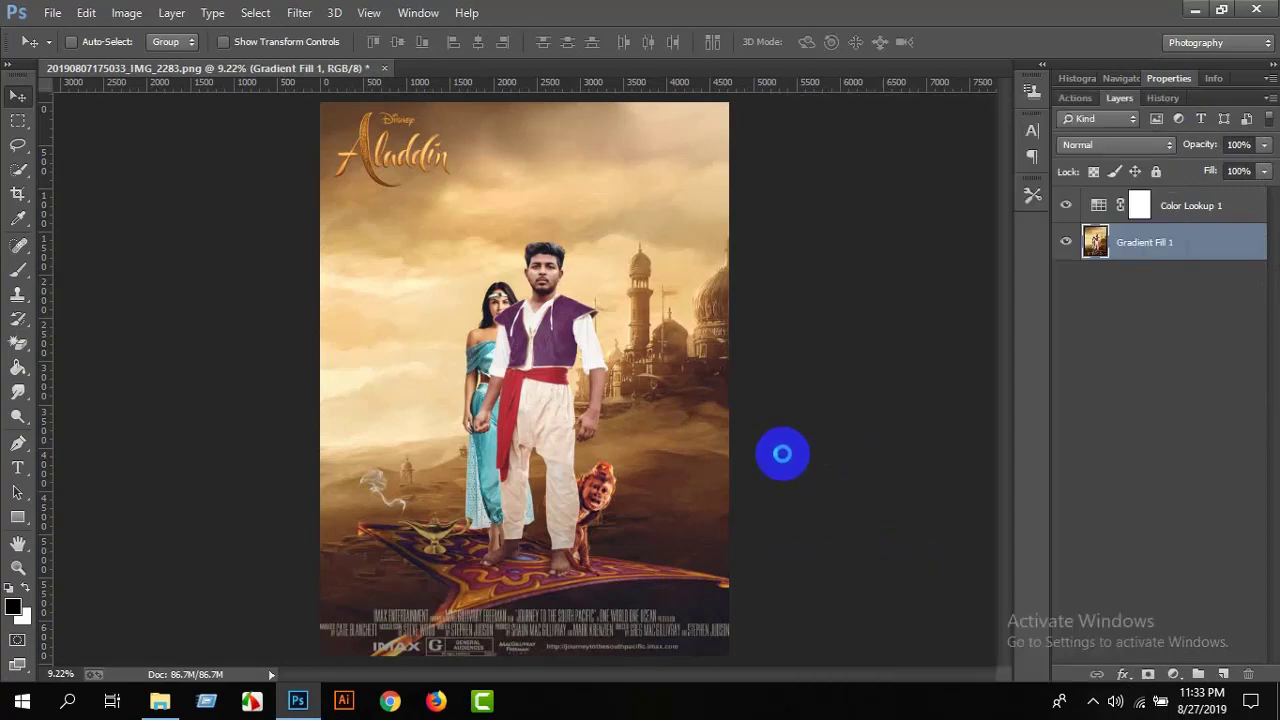